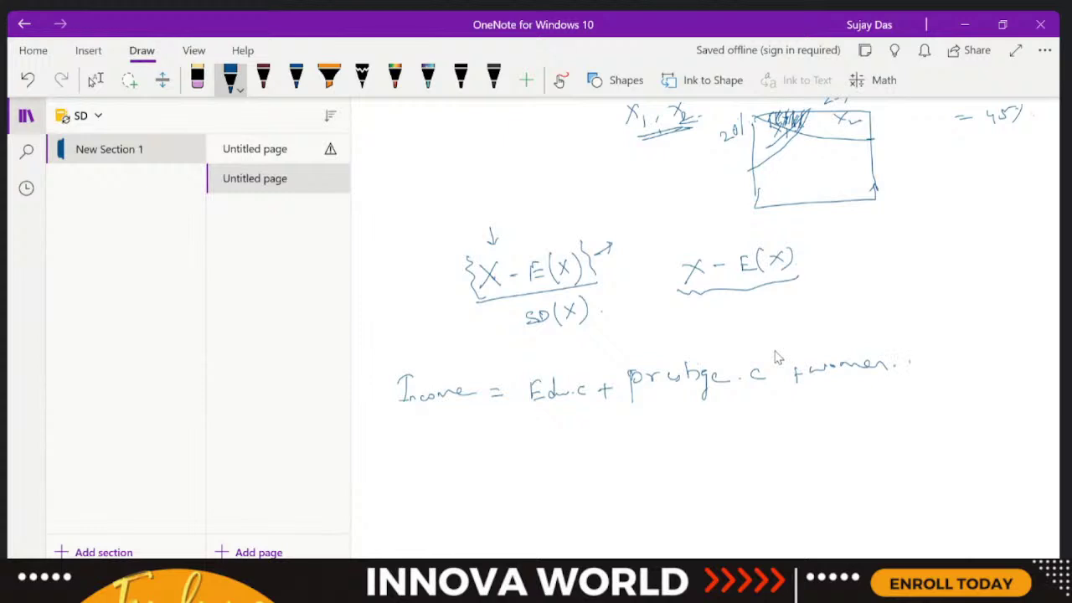
Extend the handwritten income equation after "women" with ".c + type I + type II".
left_click_drag(915, 359, 908, 366)
left_click_drag(934, 363, 1001, 362)
left_click_drag(899, 408, 916, 408)
mouse_move(908, 400)
left_mouse_down()
mouse_move(908, 414)
mouse_move(926, 412)
mouse_move(930, 423)
mouse_move(990, 406)
left_mouse_up()
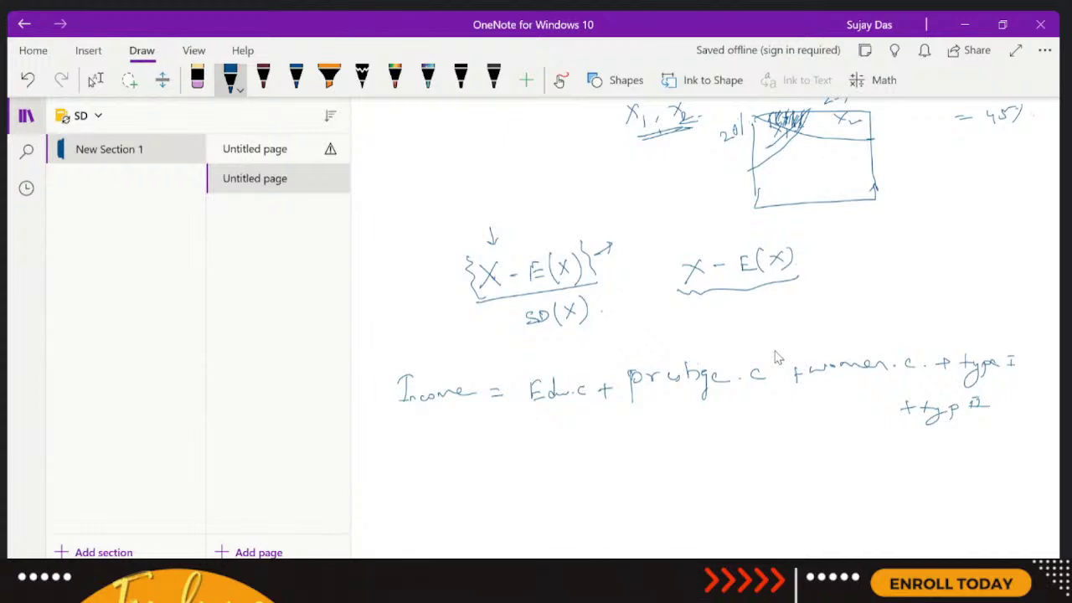
Write the coefficients a1 to a5 in front of the five predictors in the income equation.
left_click_drag(515, 389, 524, 407)
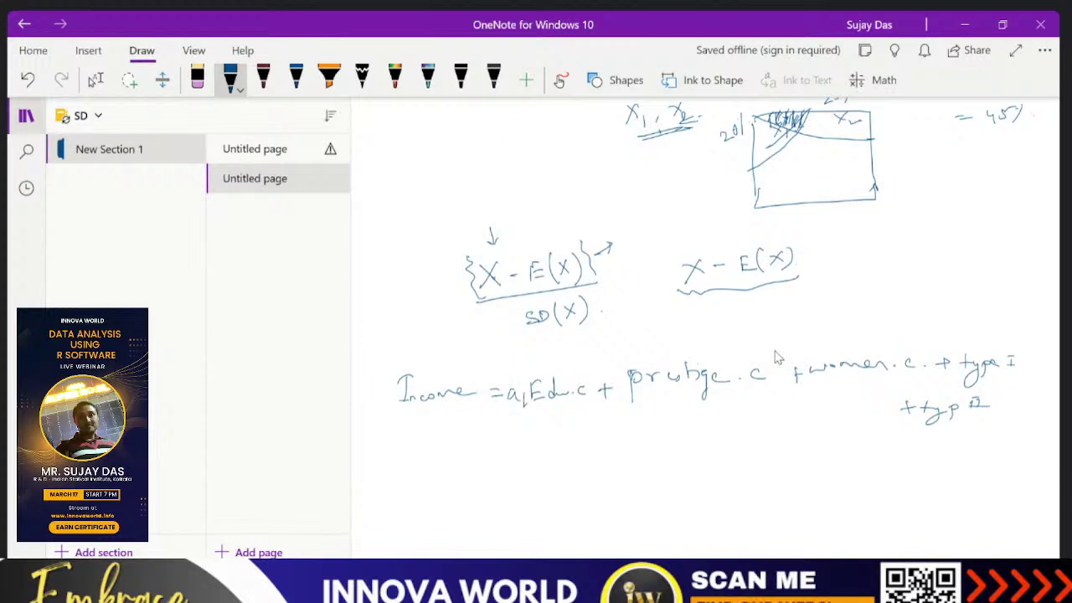
left_click_drag(616, 377, 613, 383)
mouse_move(801, 355)
left_mouse_down()
mouse_move(809, 351)
mouse_move(802, 376)
mouse_move(845, 341)
left_mouse_up()
mouse_move(941, 340)
left_mouse_down()
mouse_move(946, 358)
mouse_move(979, 342)
mouse_move(954, 338)
left_mouse_up()
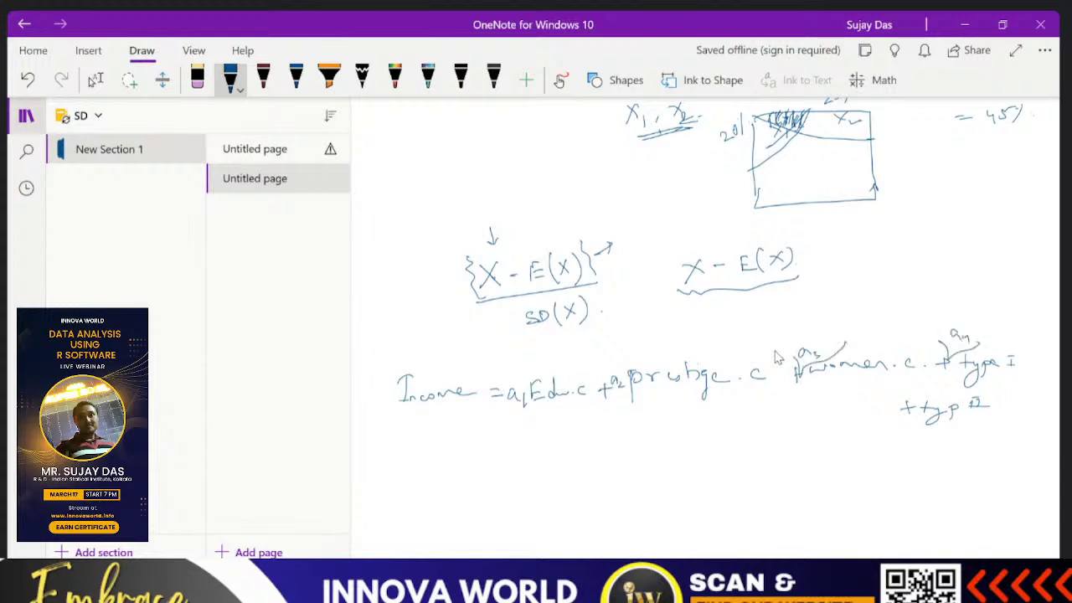
mouse_move(899, 387)
left_mouse_down()
mouse_move(921, 400)
mouse_move(947, 387)
mouse_move(927, 382)
left_mouse_up()
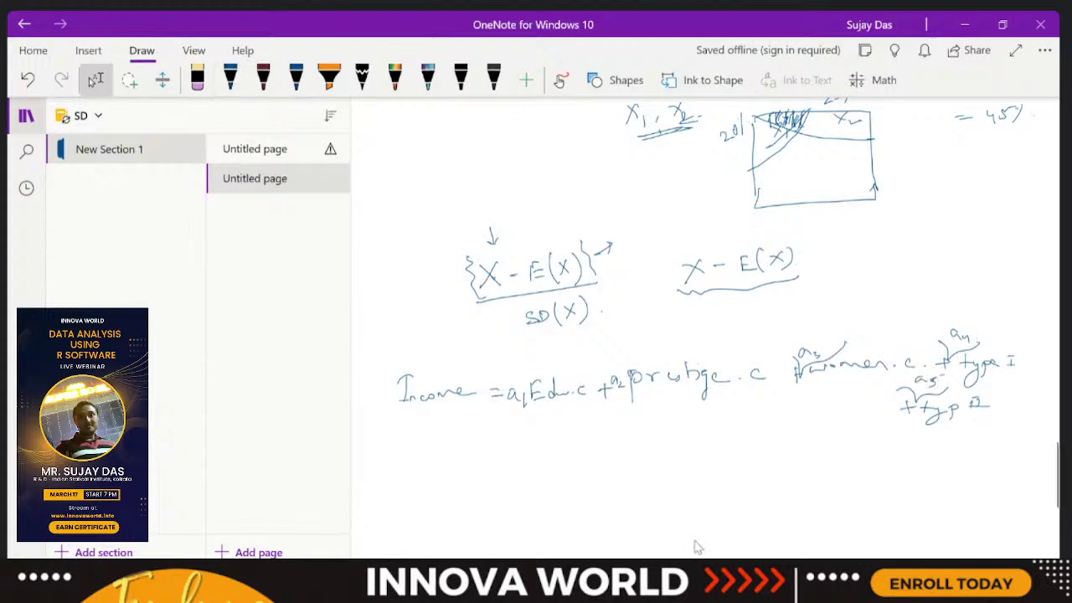
Switch to RStudio to highlight the education.c estimate in the mod1 summary, and return to OneNote.
left_click(540, 570)
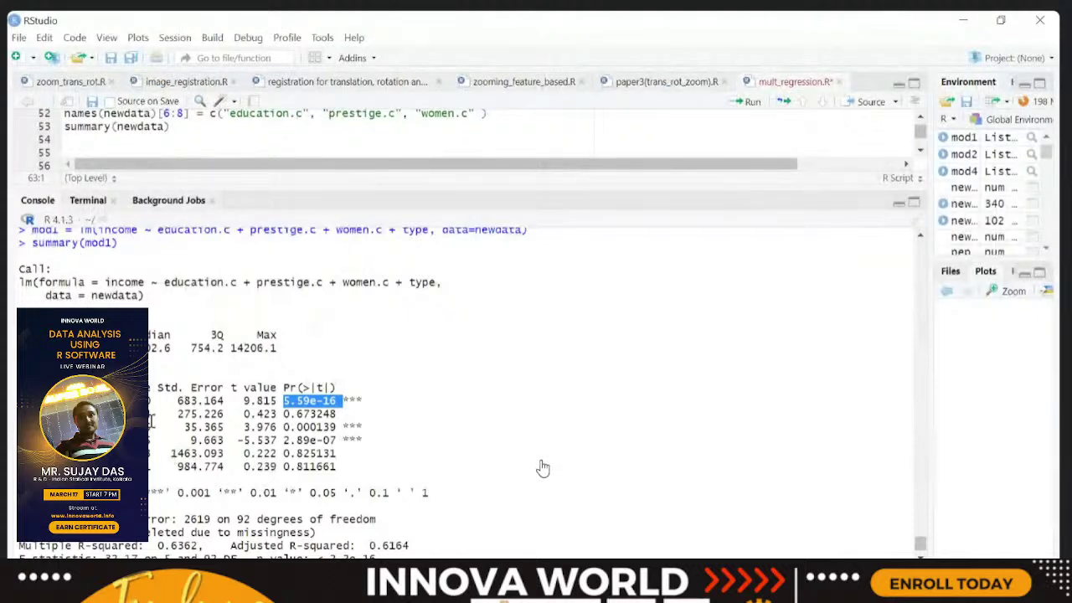
left_click(152, 416)
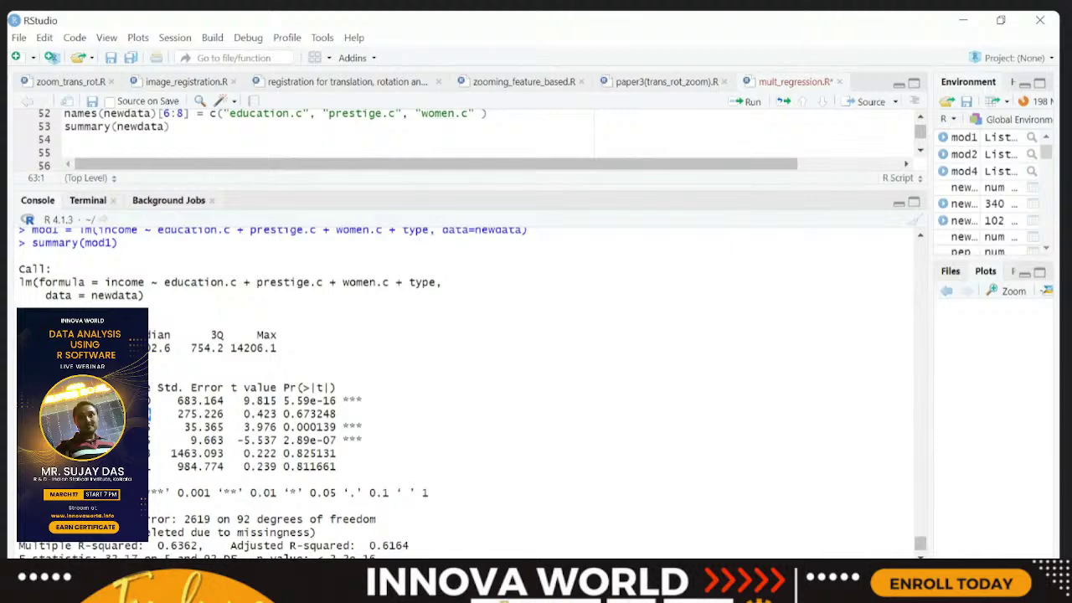
mouse_move(700, 590)
left_click(701, 490)
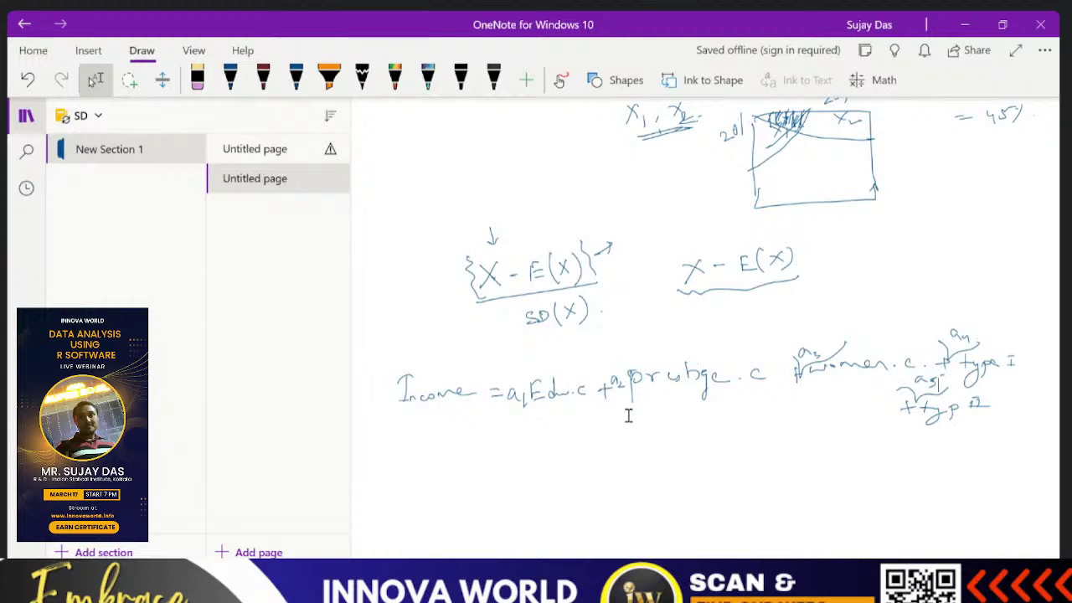
Handwrite the hypotheses "H0: a1 = 0 ag. H1 = a1 ≠ 0" below the income equation.
left_click(230, 77)
left_click_drag(455, 444, 464, 462)
mouse_move(454, 453)
left_mouse_down()
mouse_move(517, 450)
mouse_move(520, 460)
mouse_move(546, 444)
left_mouse_up()
left_click_drag(534, 451, 758, 429)
left_click_drag(744, 434, 758, 433)
mouse_move(753, 424)
left_mouse_down()
mouse_move(749, 438)
mouse_move(766, 427)
left_mouse_up()
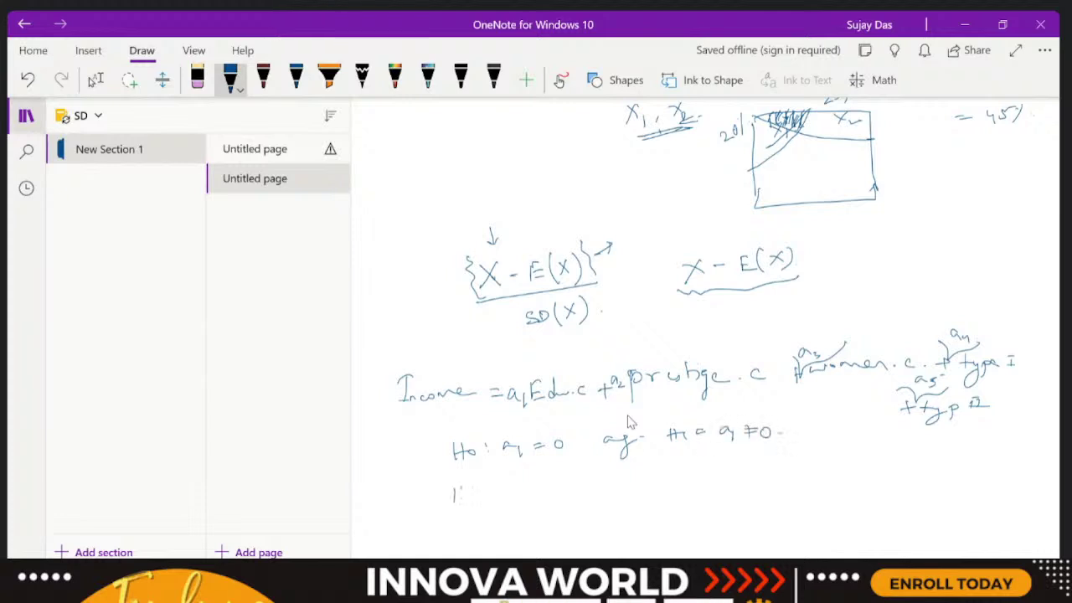
Handwrite "H0: a2 = 0 ag. H1: a2 ≠ 0" on the following line and underline a1 = 0 in the first hypothesis.
left_click_drag(463, 487, 463, 501)
left_click_drag(453, 495, 464, 494)
left_click_drag(474, 495, 519, 494)
left_click(484, 491)
left_click(485, 498)
left_click_drag(527, 493, 567, 481)
left_click_drag(639, 471, 648, 498)
left_click(676, 476)
mouse_move(692, 468)
left_mouse_down()
mouse_move(709, 471)
mouse_move(706, 483)
mouse_move(752, 469)
left_mouse_up()
mouse_move(755, 465)
left_mouse_down()
mouse_move(770, 474)
mouse_move(785, 464)
left_mouse_up()
mouse_move(773, 468)
left_mouse_down()
mouse_move(787, 468)
mouse_move(777, 476)
left_mouse_up()
left_click_drag(796, 463, 794, 465)
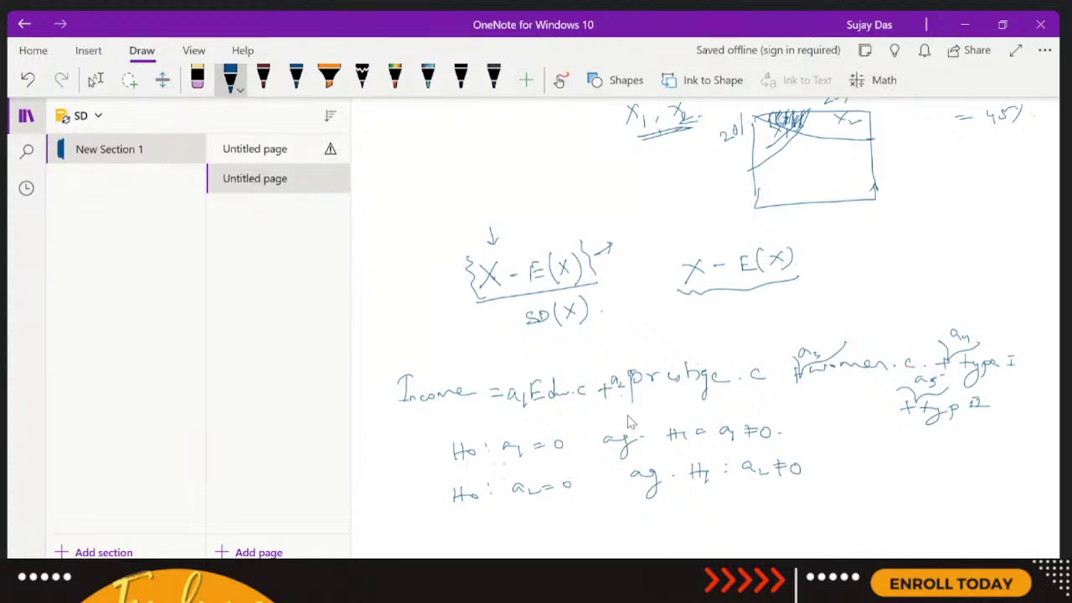
left_click_drag(502, 462, 573, 450)
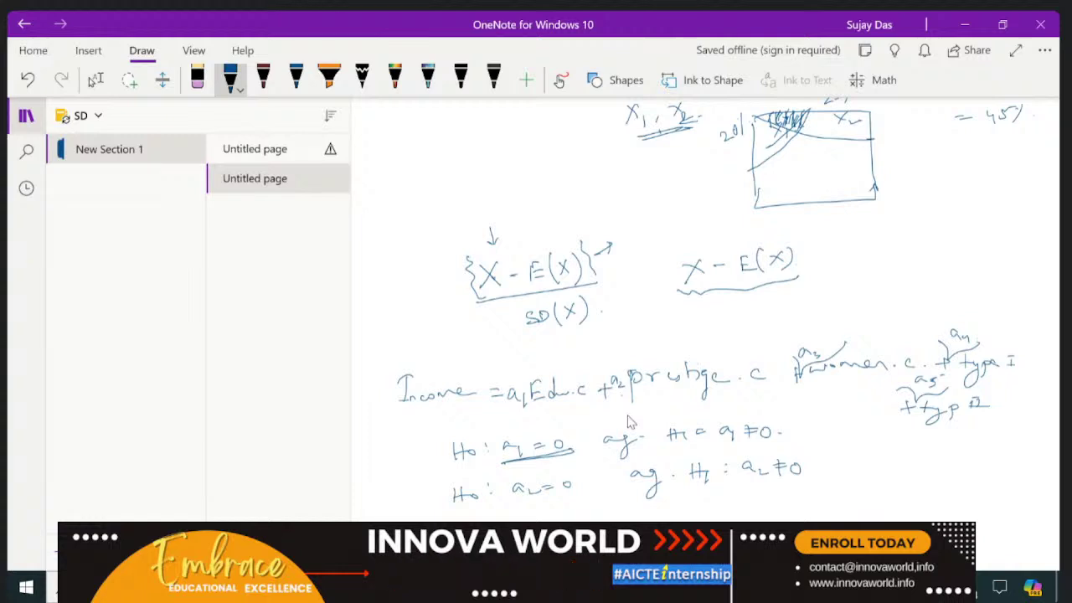
Switch to RStudio to review the mod1 formula and coefficient table, and return to OneNote.
left_click(94, 79)
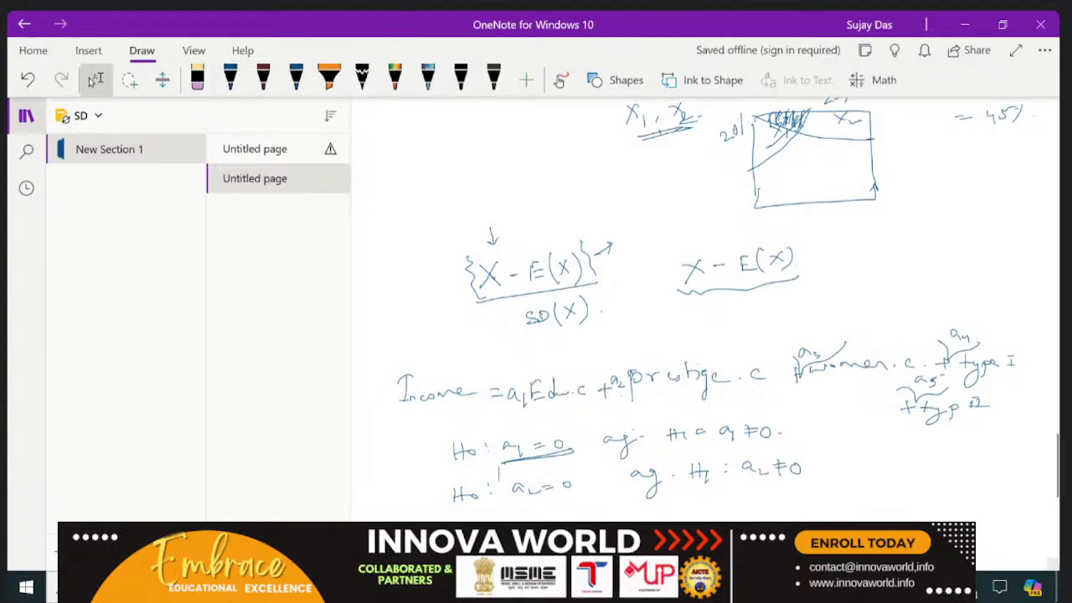
left_click(661, 587)
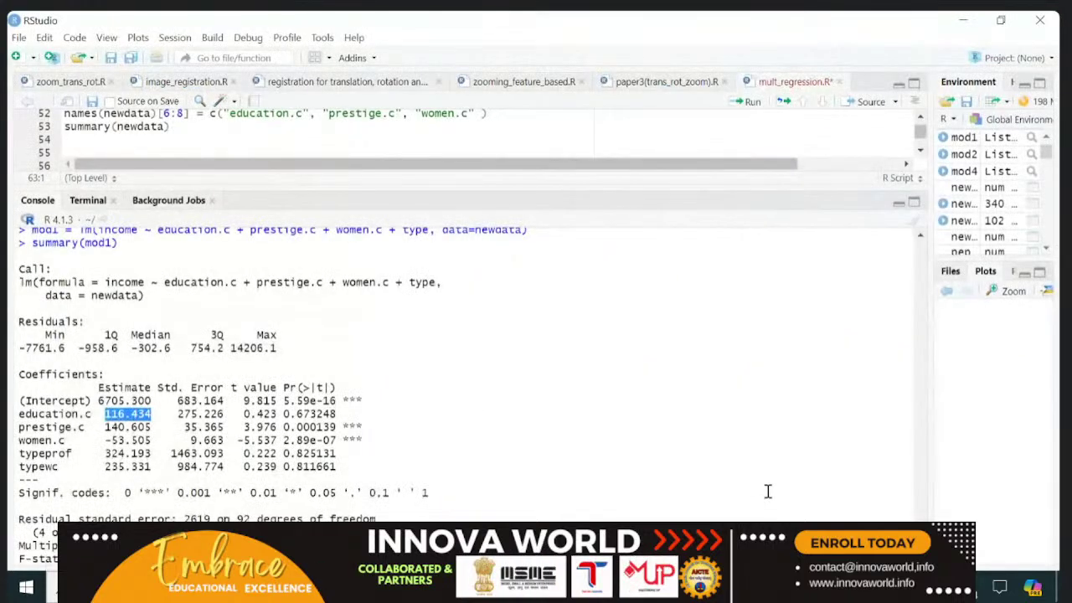
left_click(920, 237)
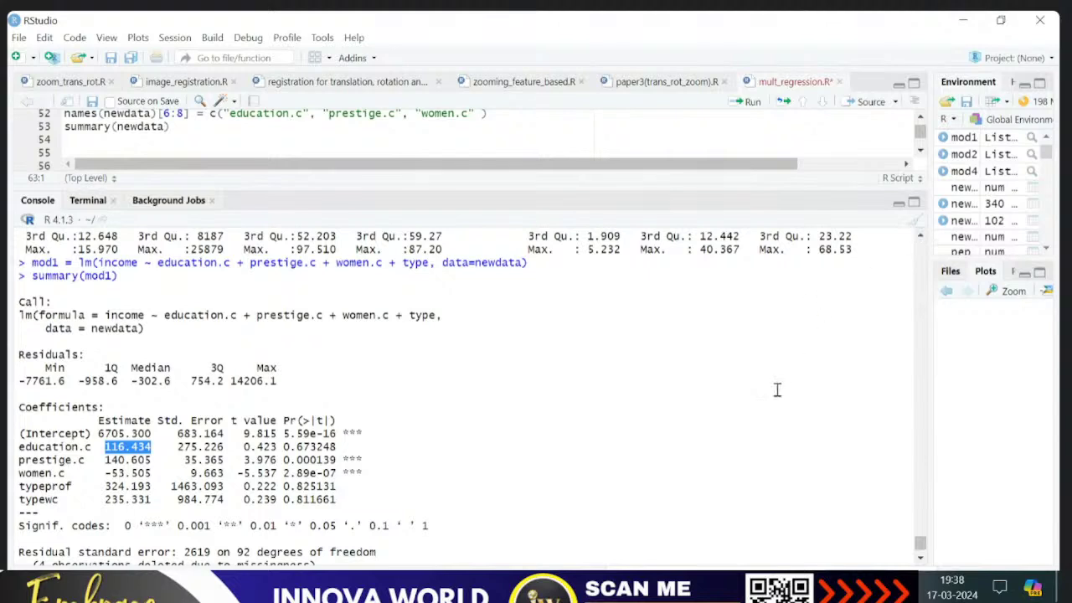
left_click(702, 587)
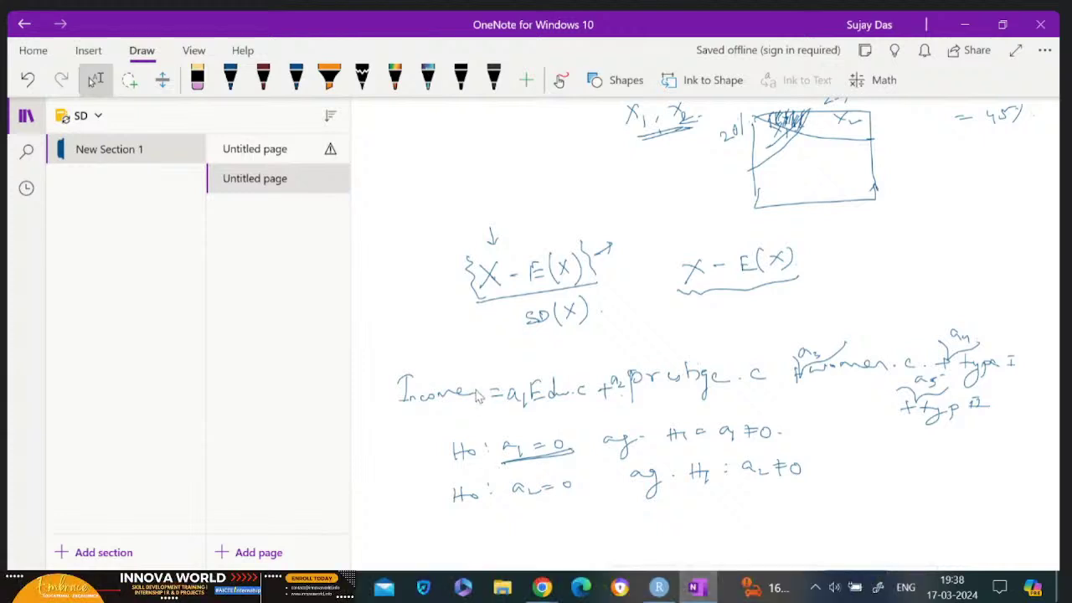
Write "c +" above the income equation, and erase the equation and its hypotheses with the Large Eraser.
left_click_drag(505, 360, 505, 368)
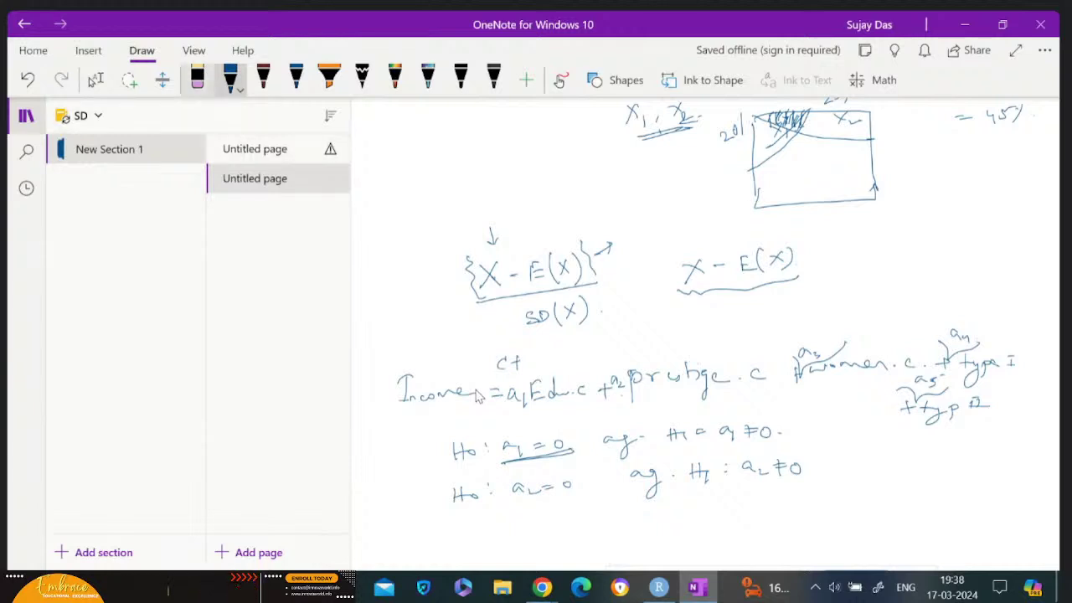
left_click(197, 79)
left_click(199, 79)
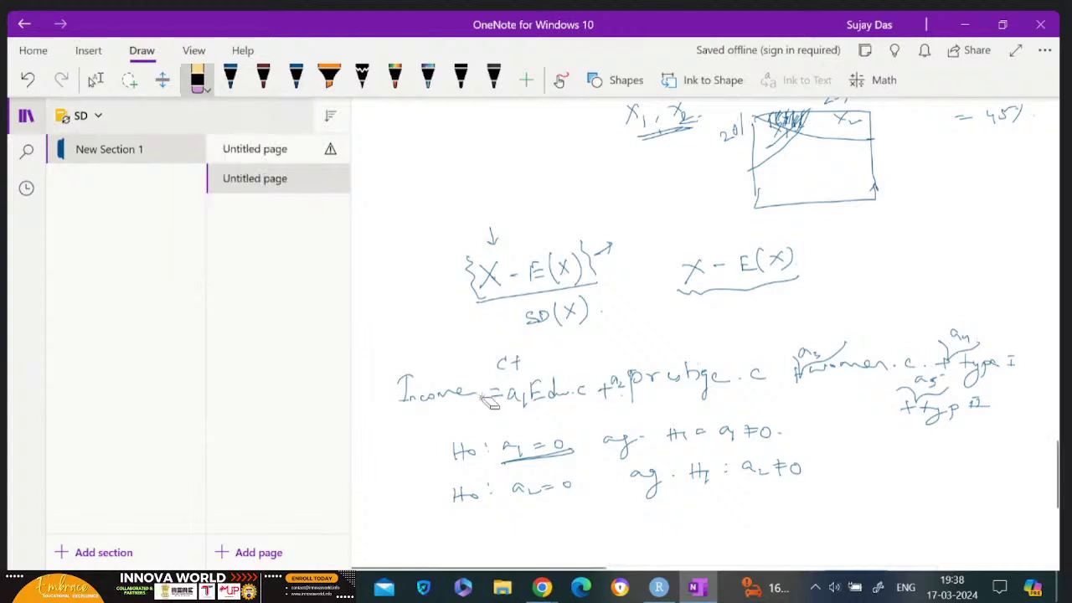
left_click(199, 79)
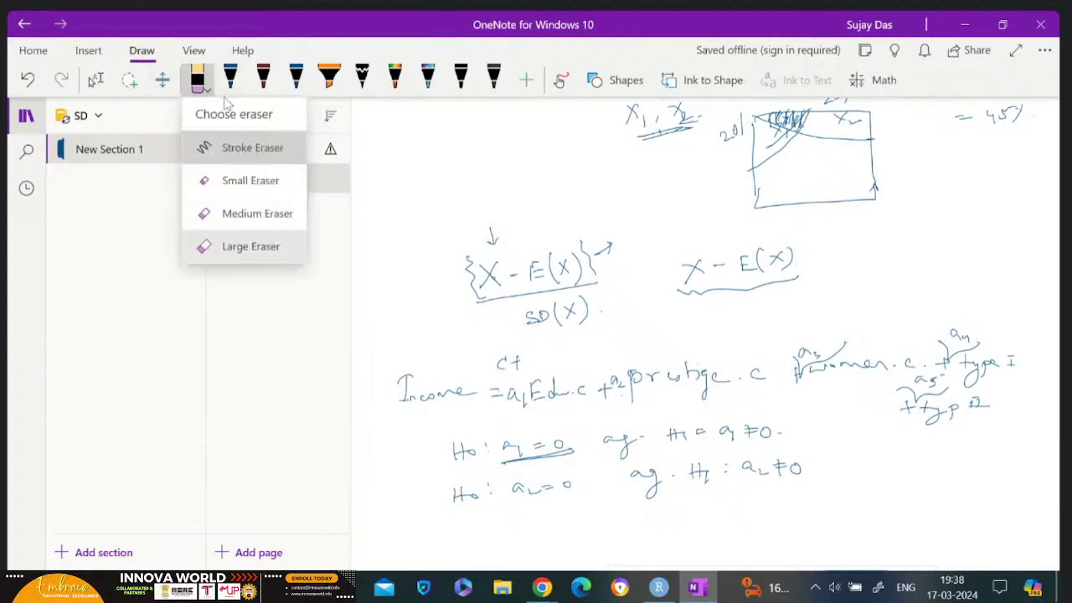
left_click(250, 246)
mouse_move(418, 386)
left_mouse_down()
mouse_move(465, 452)
mouse_move(406, 385)
mouse_move(536, 452)
mouse_move(569, 385)
mouse_move(695, 472)
mouse_move(820, 369)
mouse_move(796, 469)
mouse_move(929, 406)
mouse_move(983, 401)
mouse_move(979, 367)
mouse_move(805, 355)
mouse_move(690, 370)
mouse_move(954, 333)
left_mouse_up()
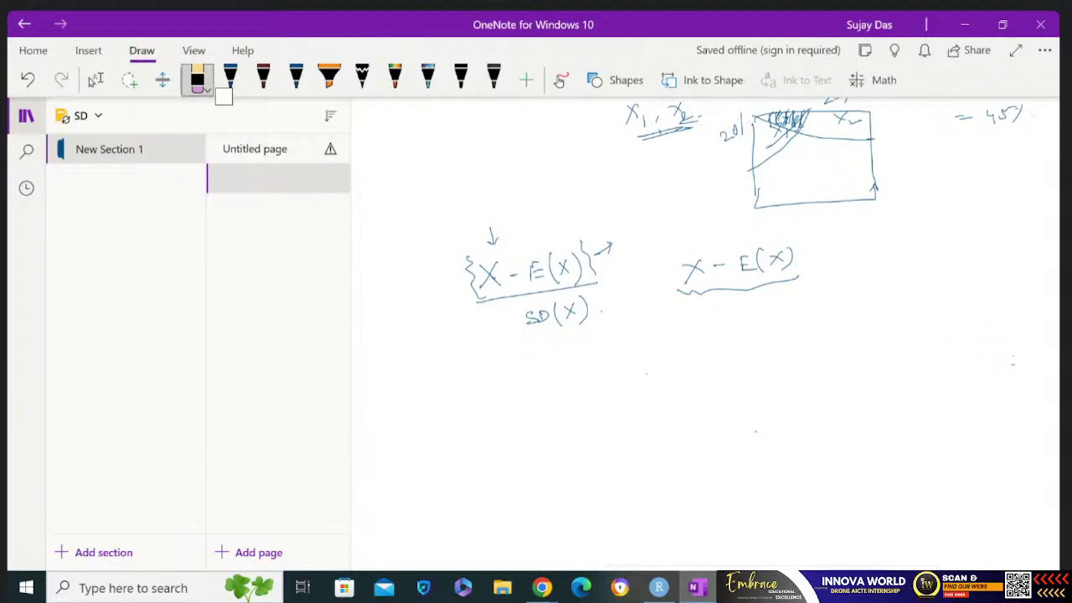
Handwrite "Income = c + a1 Prestige.c + a2" with the blue pen below the X − E(X) formulas.
left_click(224, 97)
left_click(235, 88)
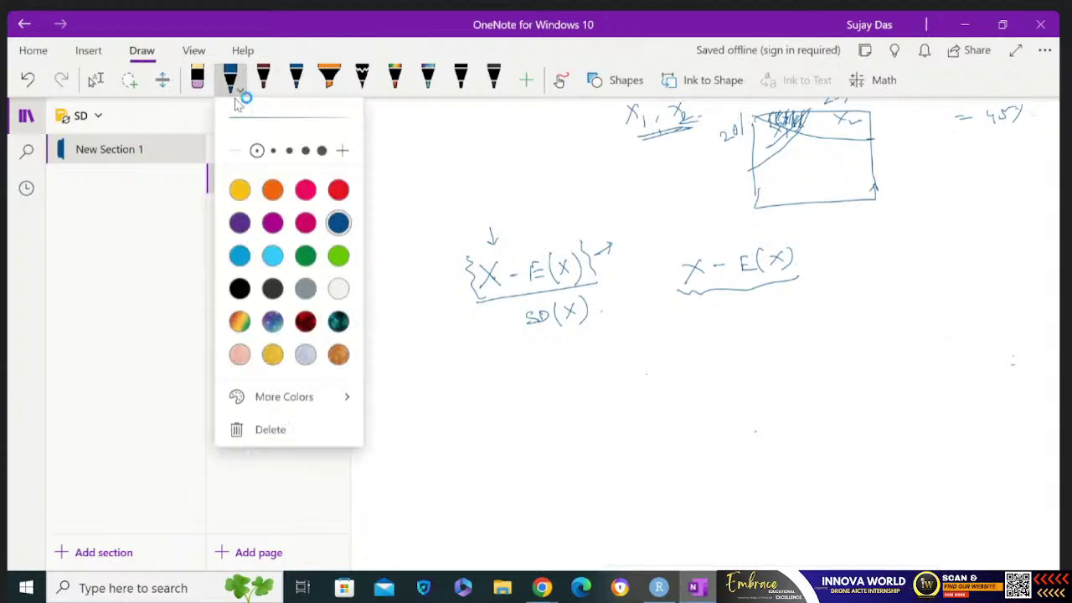
left_click(257, 150)
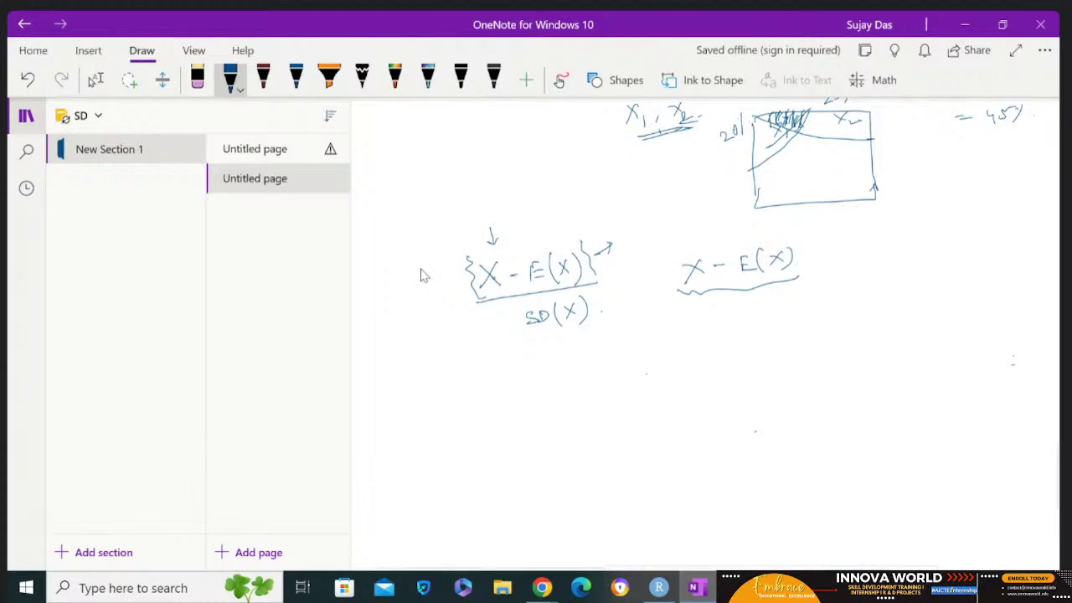
mouse_move(413, 377)
left_mouse_down()
mouse_move(411, 398)
mouse_move(423, 404)
mouse_move(501, 391)
left_mouse_up()
left_click_drag(491, 397, 568, 381)
mouse_move(563, 375)
left_mouse_down()
mouse_move(561, 387)
mouse_move(626, 373)
left_mouse_up()
left_click_drag(630, 377, 646, 378)
left_click_drag(654, 367, 657, 378)
left_click_drag(652, 370, 667, 381)
mouse_move(677, 373)
left_mouse_down()
mouse_move(674, 390)
mouse_move(687, 374)
mouse_move(698, 377)
left_mouse_up()
left_click_drag(715, 366, 804, 369)
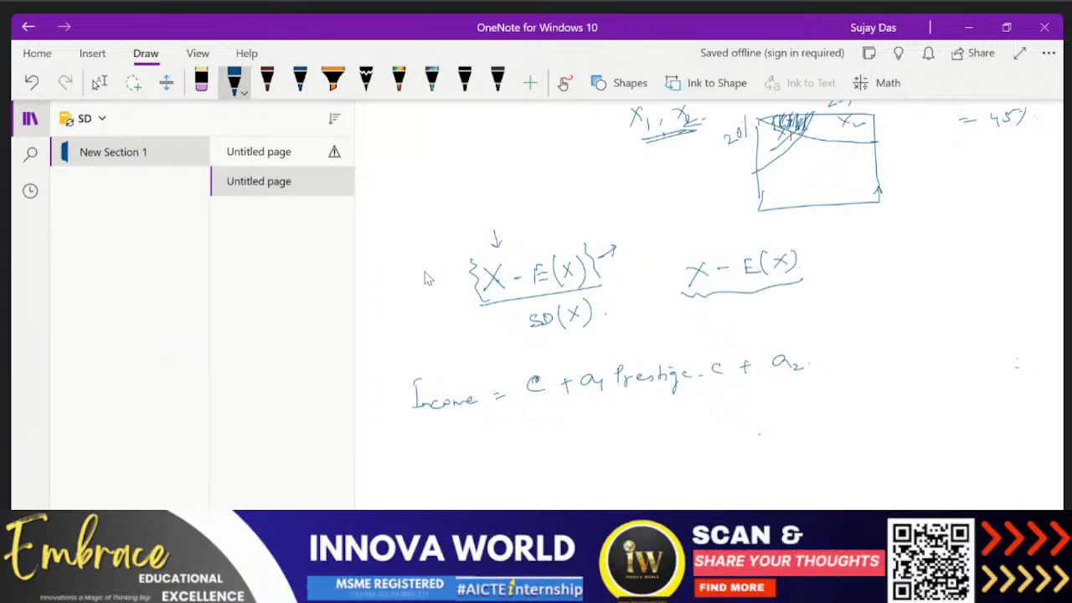
Check the mod1 predictors in RStudio and continue the OneNote equation with "Edu.c + a3 Women.c" after a2.
left_click(98, 82)
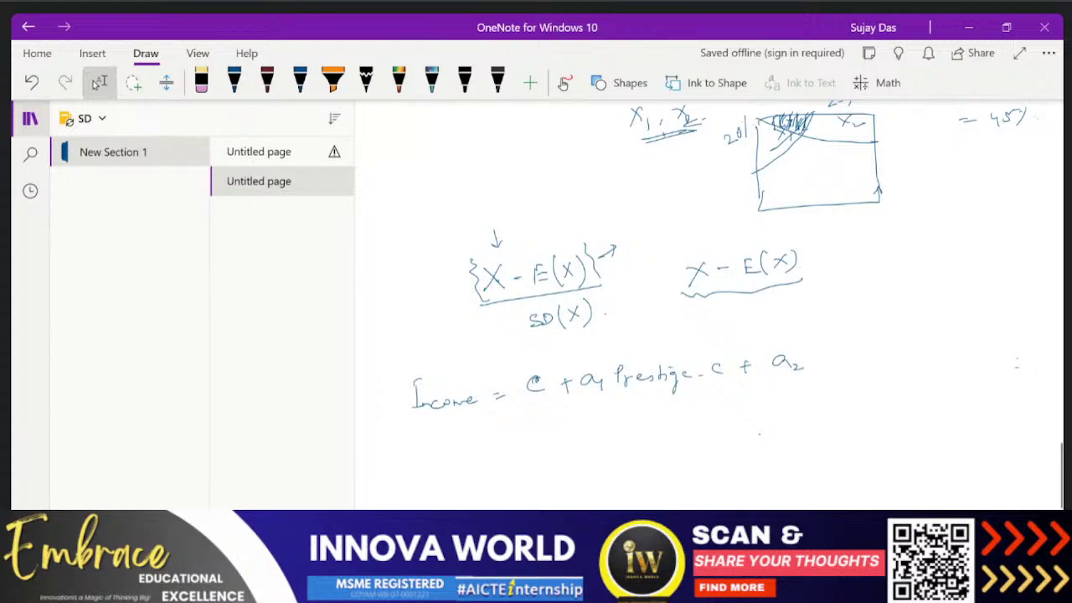
key("alt+Tab")
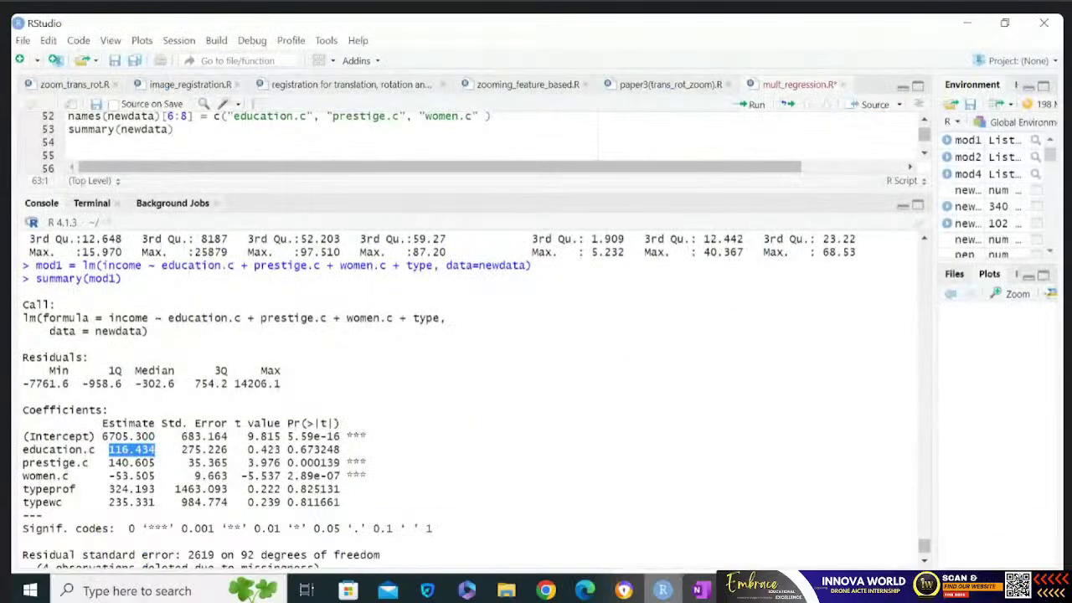
key("alt+Tab")
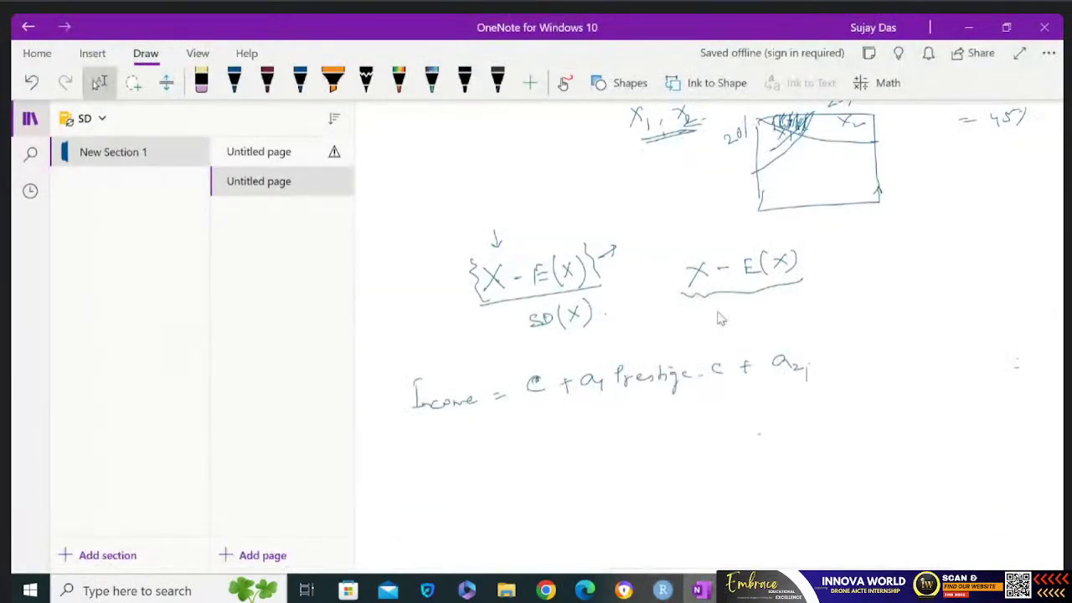
mouse_move(822, 351)
left_mouse_down()
mouse_move(822, 364)
mouse_move(847, 366)
left_mouse_up()
mouse_move(850, 360)
left_mouse_down()
mouse_move(919, 360)
mouse_move(912, 368)
left_mouse_up()
mouse_move(933, 358)
left_mouse_down()
mouse_move(940, 369)
mouse_move(986, 356)
mouse_move(1053, 365)
left_mouse_up()
Add "+ a4 type I + a5 type II" on the equation's second line and draw small arrows below c, a1, a2 and a3.
mouse_move(654, 413)
left_mouse_down()
mouse_move(674, 413)
mouse_move(663, 421)
left_mouse_up()
mouse_move(686, 410)
left_mouse_down()
mouse_move(676, 417)
mouse_move(730, 419)
left_mouse_up()
left_click(719, 411)
left_click_drag(725, 405, 737, 403)
mouse_move(737, 404)
left_mouse_down()
mouse_move(748, 425)
mouse_move(758, 407)
mouse_move(863, 408)
left_mouse_up()
left_click_drag(866, 403, 891, 409)
mouse_move(885, 399)
left_mouse_down()
mouse_move(921, 415)
mouse_move(960, 400)
left_mouse_up()
left_click_drag(966, 388, 967, 400)
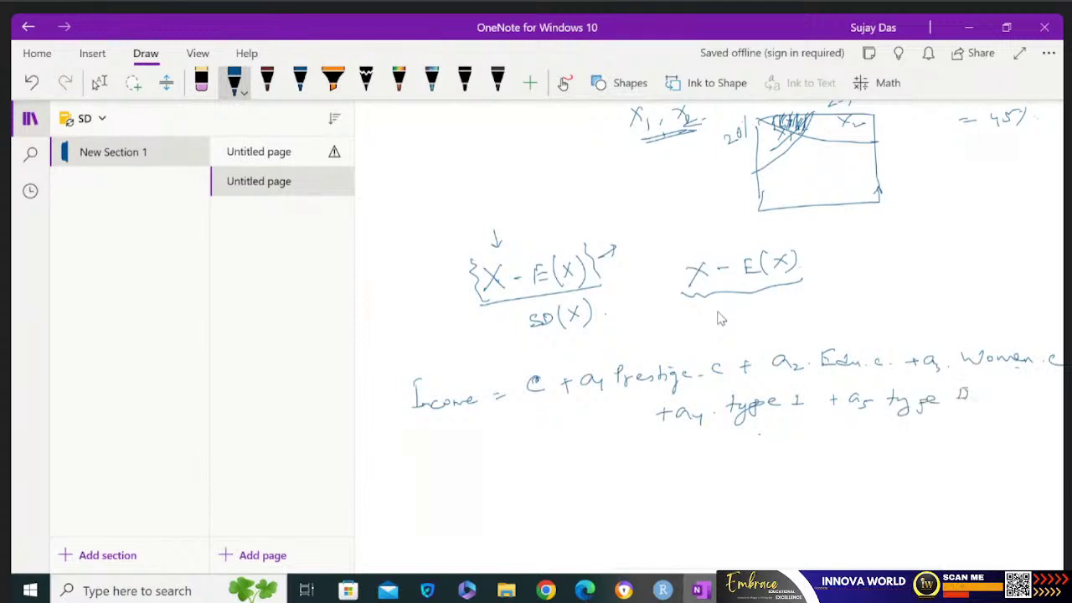
left_click(974, 397)
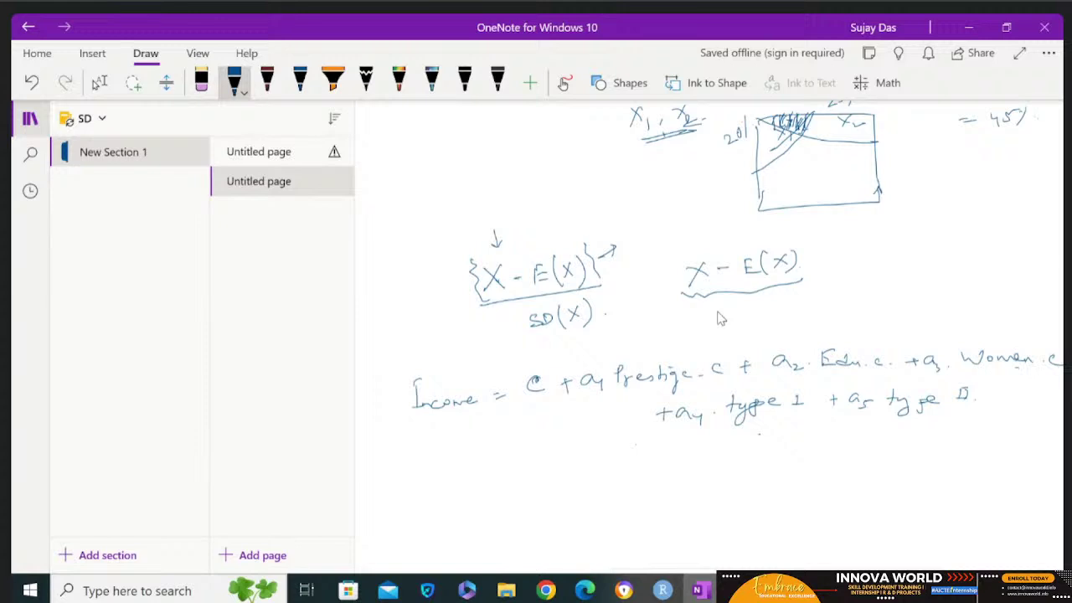
left_click_drag(593, 396, 591, 411)
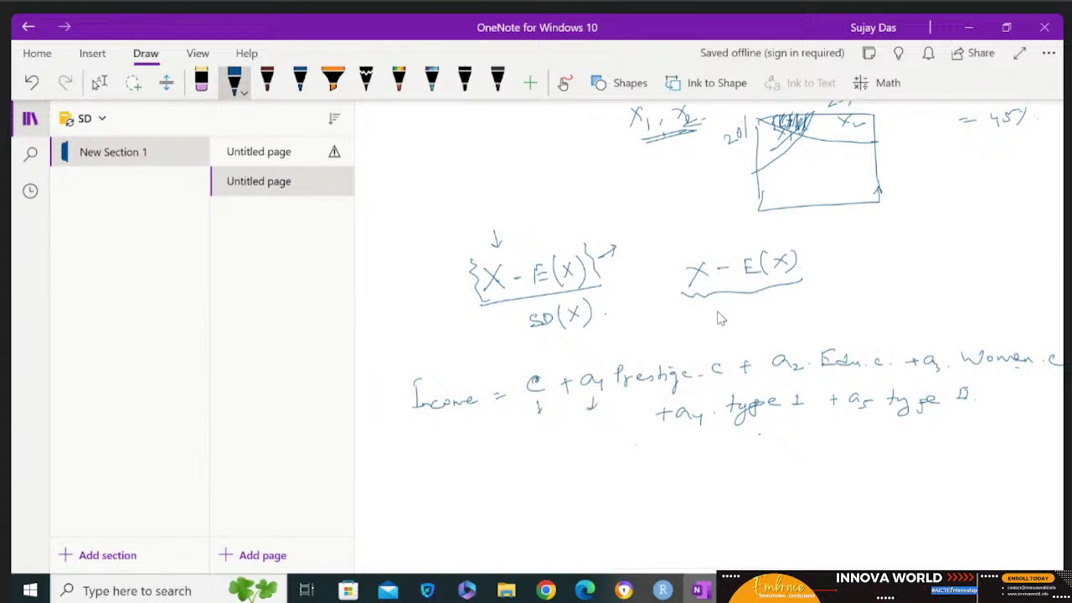
left_click_drag(784, 375, 783, 387)
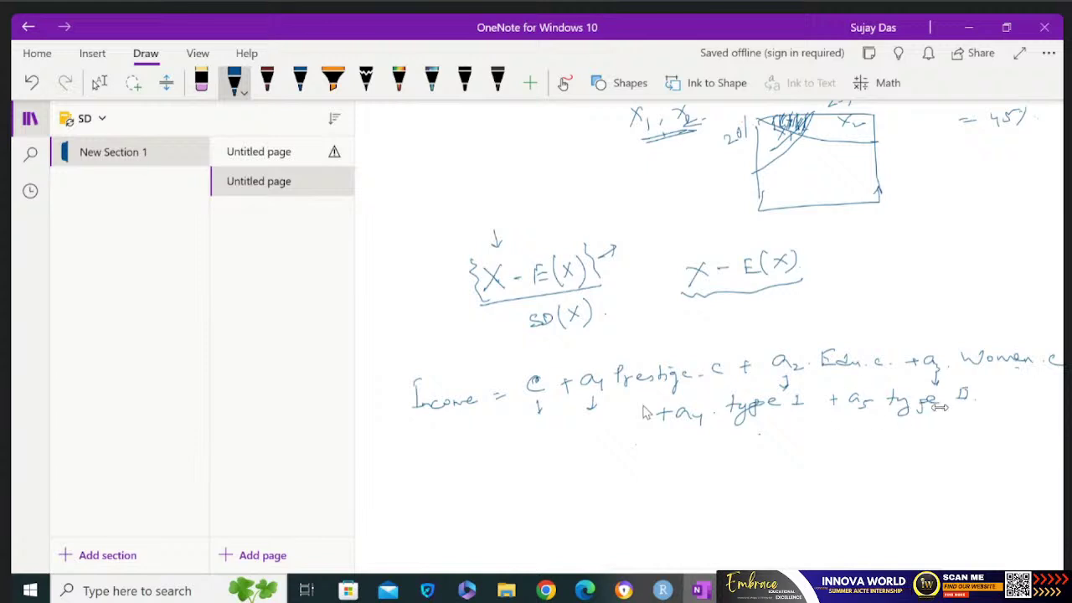
Handwrite the intercept's null hypothesis "H0: c = 0" followed by "ag." below the equation.
left_click_drag(482, 452, 482, 467)
mouse_move(494, 452)
left_mouse_down()
mouse_move(494, 467)
mouse_move(529, 460)
left_mouse_up()
left_click(510, 455)
left_click(521, 454)
left_click(531, 454)
left_click_drag(544, 452, 558, 458)
left_click_drag(573, 449, 573, 459)
left_click_drag(649, 442, 662, 465)
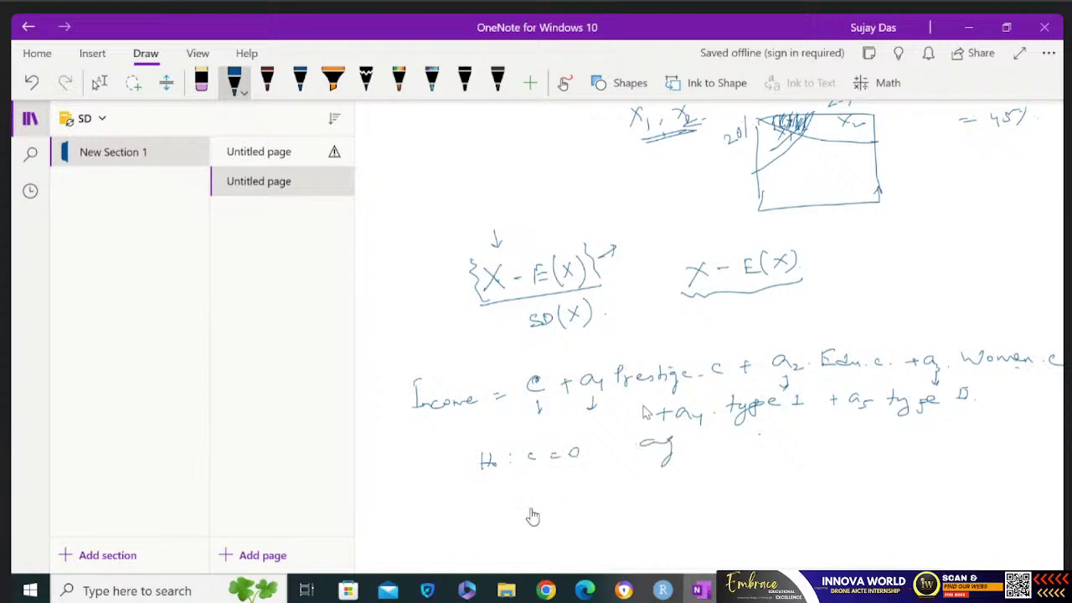
Handwrite the intercept's alternative hypothesis "H1: c ≠ 0" on the same line.
left_click_drag(732, 433, 732, 449)
left_click_drag(731, 441, 748, 441)
mouse_move(747, 433)
left_mouse_down()
mouse_move(747, 449)
mouse_move(811, 435)
left_mouse_up()
left_click(759, 437)
left_click(759, 445)
left_click_drag(797, 442, 810, 441)
mouse_move(811, 431)
left_mouse_down()
mouse_move(800, 447)
mouse_move(832, 434)
left_mouse_up()
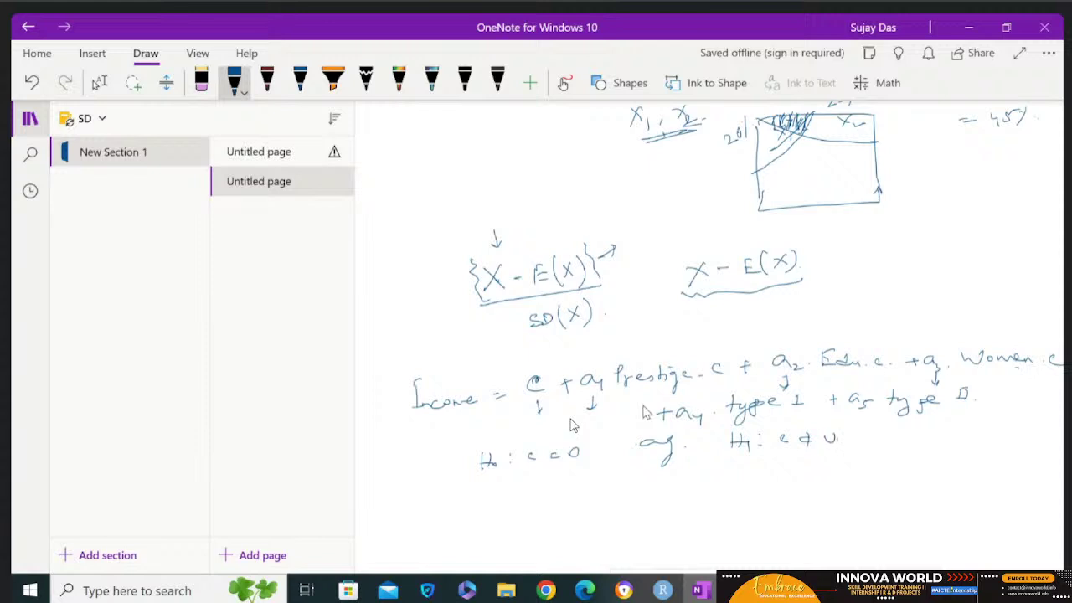
Handwrite the prestige coefficient's null hypothesis "H0: a1 = 0" followed by "ag." on a new line.
left_click_drag(486, 486, 494, 501)
left_click_drag(487, 494, 494, 494)
left_click_drag(499, 495, 556, 506)
left_click_drag(573, 491, 586, 490)
left_click_drag(573, 496, 586, 495)
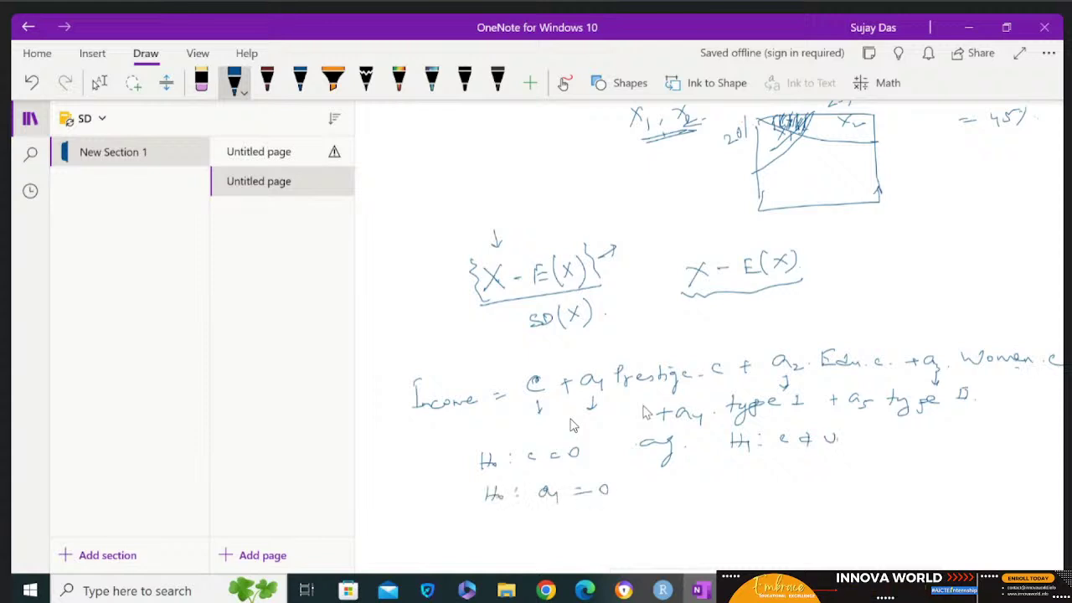
left_click_drag(688, 480, 680, 488)
left_click_drag(701, 481, 696, 504)
left_click(719, 486)
Complete the second hypothesis line with the alternative "H1: a1 ≠ 0".
left_click_drag(761, 464, 761, 476)
left_click_drag(771, 462, 772, 476)
left_click_drag(758, 470, 774, 469)
mouse_move(778, 467)
left_mouse_down()
mouse_move(782, 477)
mouse_move(827, 473)
left_mouse_up()
left_click_drag(830, 470, 853, 477)
left_click_drag(875, 464, 874, 466)
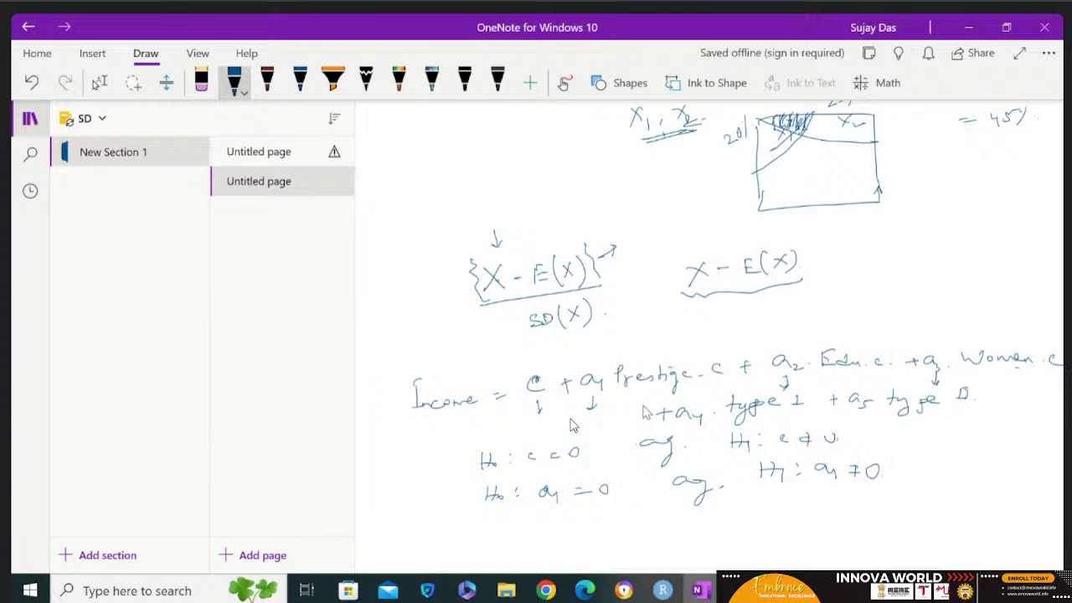
Circle "a1 = 0" in the prestige null hypothesis and handwrite "→ p-value" after the intercept's alternative hypothesis.
mouse_move(611, 477)
left_mouse_down()
mouse_move(540, 483)
mouse_move(536, 503)
mouse_move(610, 501)
mouse_move(613, 479)
left_mouse_up()
left_click_drag(866, 434, 1013, 429)
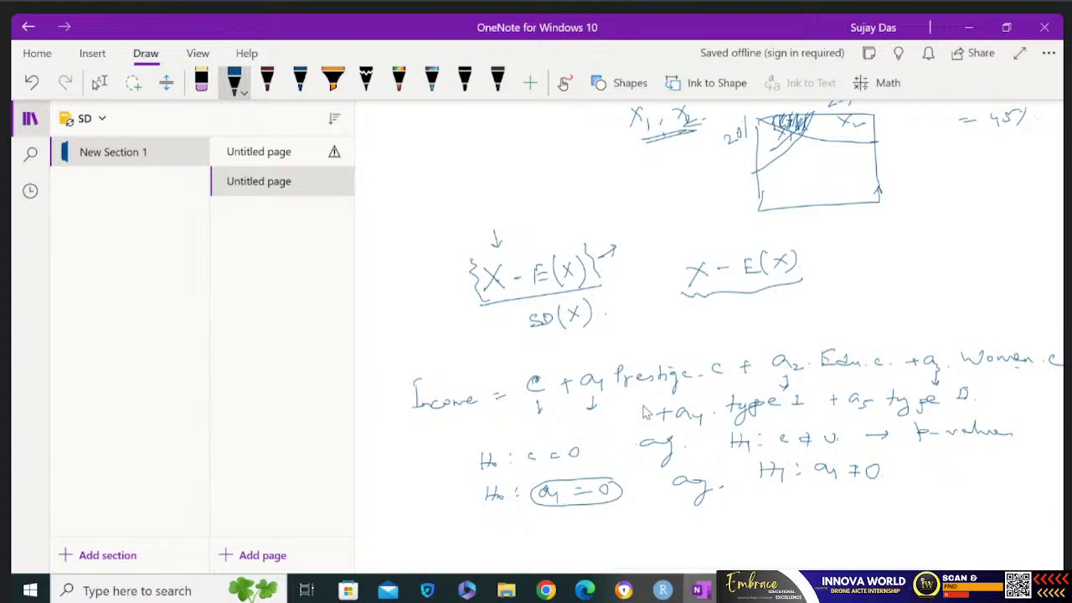
Handwrite the significance levels "5% = 0.05" and "1% = 0.01" beside the X − E(X) formula, and circle the word "p-value".
mouse_move(889, 268)
left_mouse_down()
mouse_move(879, 286)
mouse_move(897, 285)
left_mouse_up()
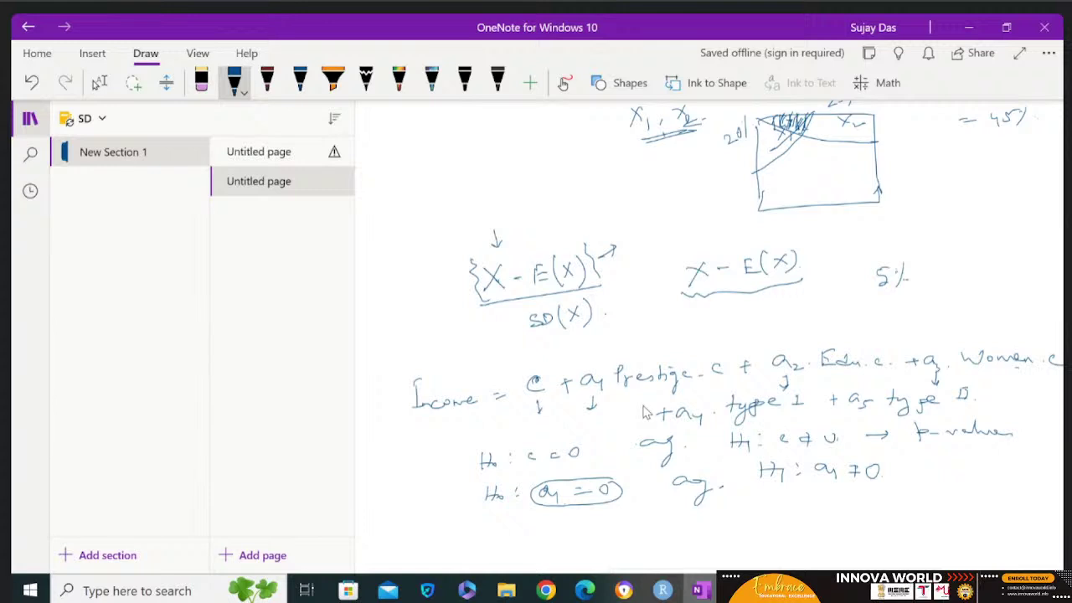
mouse_move(893, 306)
left_mouse_down()
mouse_move(893, 322)
mouse_move(907, 322)
left_mouse_up()
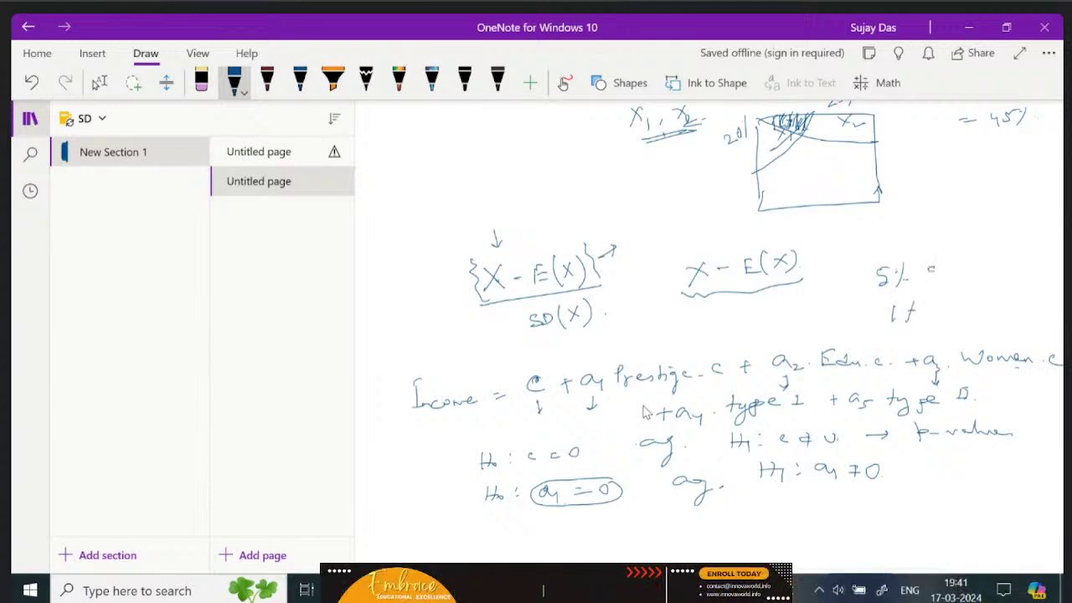
left_click_drag(933, 267, 932, 274)
mouse_move(998, 420)
left_mouse_down()
mouse_move(969, 410)
mouse_move(902, 424)
mouse_move(958, 452)
mouse_move(1010, 430)
left_mouse_up()
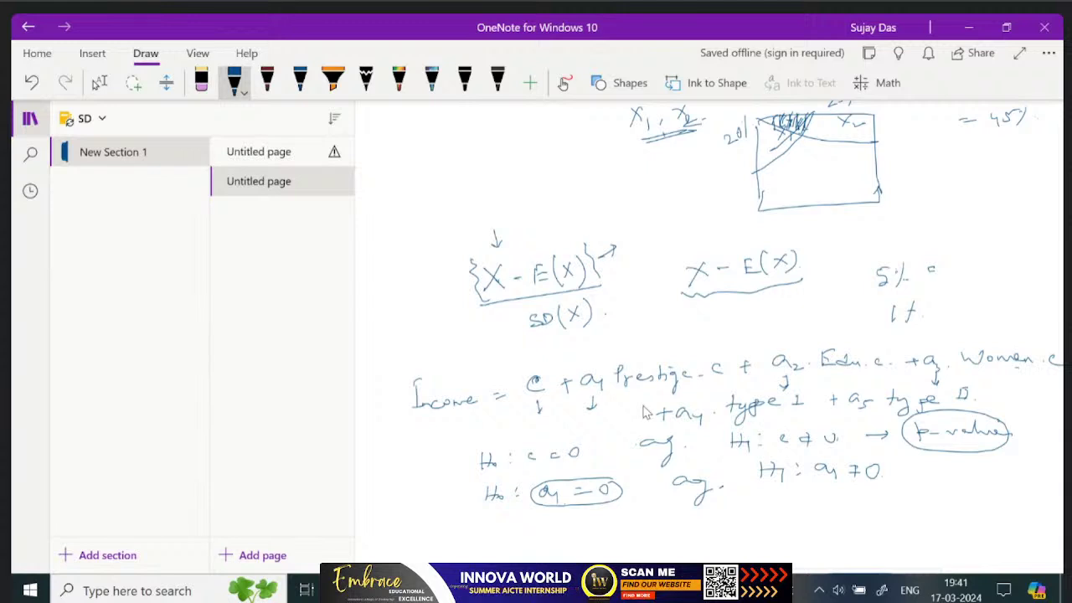
left_click_drag(961, 265, 981, 266)
left_click_drag(995, 264, 990, 276)
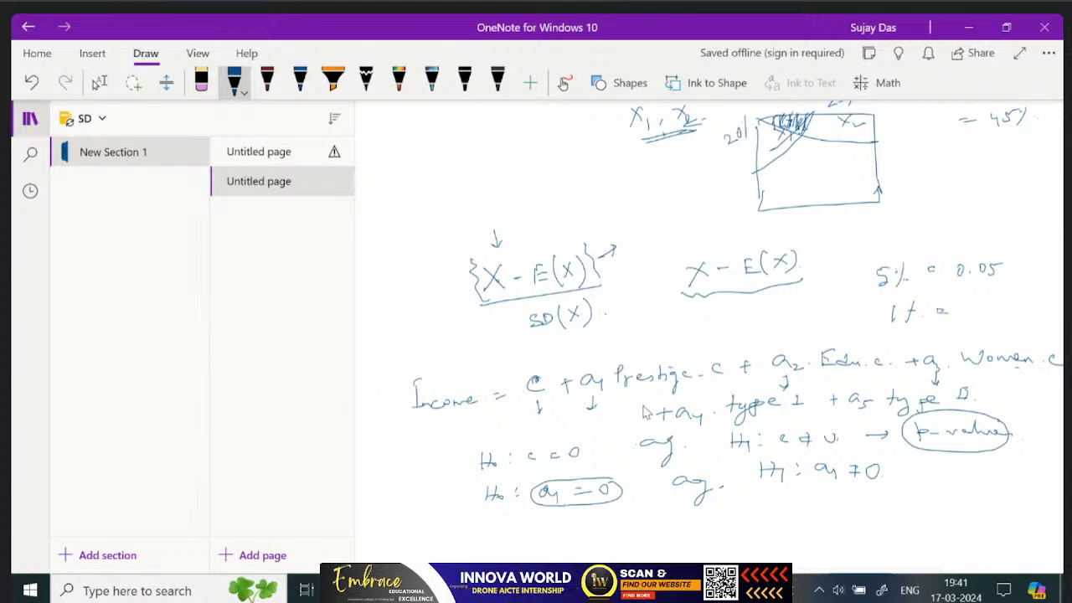
left_click_drag(969, 308, 979, 318)
left_click_drag(989, 308, 988, 309)
left_click_drag(999, 308, 998, 319)
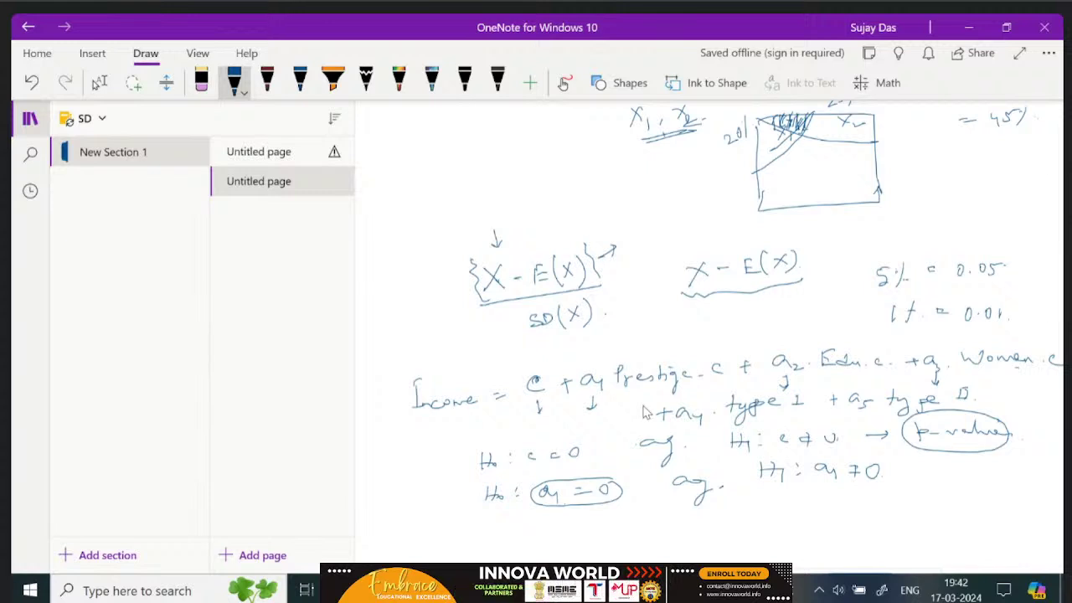
Handwrite the decision rule "p-value > 0.05 we accept the null hyp. at 5%" below the hypotheses.
left_click_drag(822, 216, 825, 228)
mouse_move(479, 522)
left_mouse_down()
mouse_move(482, 544)
mouse_move(500, 530)
left_mouse_up()
mouse_move(504, 526)
left_mouse_down()
mouse_move(553, 525)
mouse_move(565, 543)
mouse_move(584, 528)
left_mouse_up()
mouse_move(613, 519)
left_mouse_down()
mouse_move(620, 528)
mouse_move(749, 516)
mouse_move(760, 531)
mouse_move(784, 508)
left_mouse_up()
mouse_move(795, 503)
left_mouse_down()
mouse_move(800, 516)
mouse_move(874, 512)
left_mouse_up()
mouse_move(867, 499)
left_mouse_down()
mouse_move(884, 512)
mouse_move(907, 509)
left_mouse_up()
left_click_drag(912, 504, 926, 522)
left_click_drag(924, 509, 963, 504)
mouse_move(963, 499)
left_mouse_down()
mouse_move(971, 513)
mouse_move(981, 502)
mouse_move(1018, 517)
left_mouse_up()
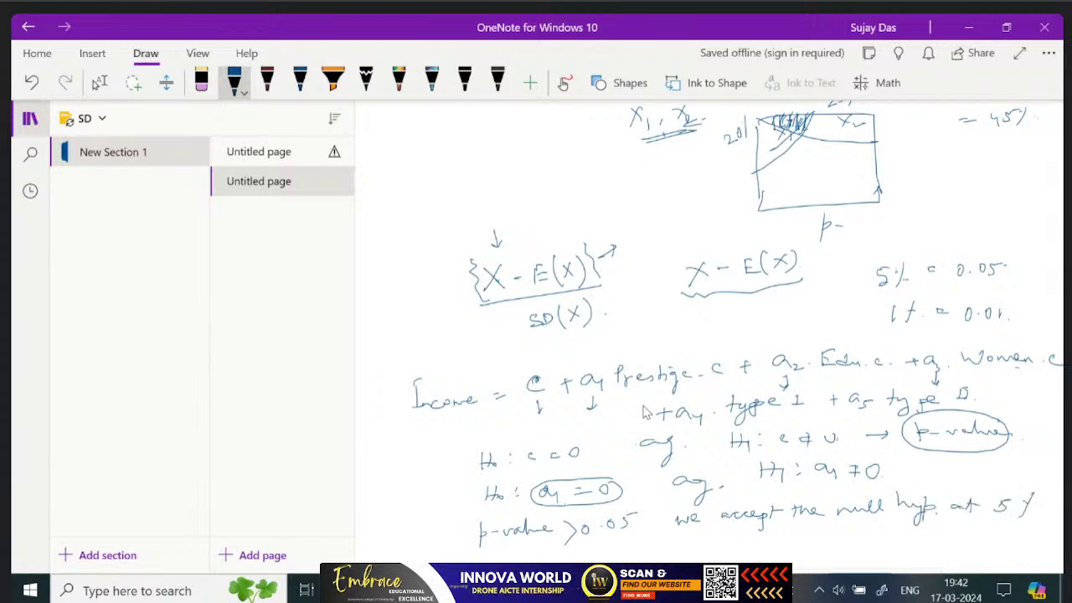
Add a second decision line reading "> 0.01", a row of ditto dashes and "at 1%".
left_click_drag(570, 554, 571, 562)
left_click_drag(591, 550, 589, 550)
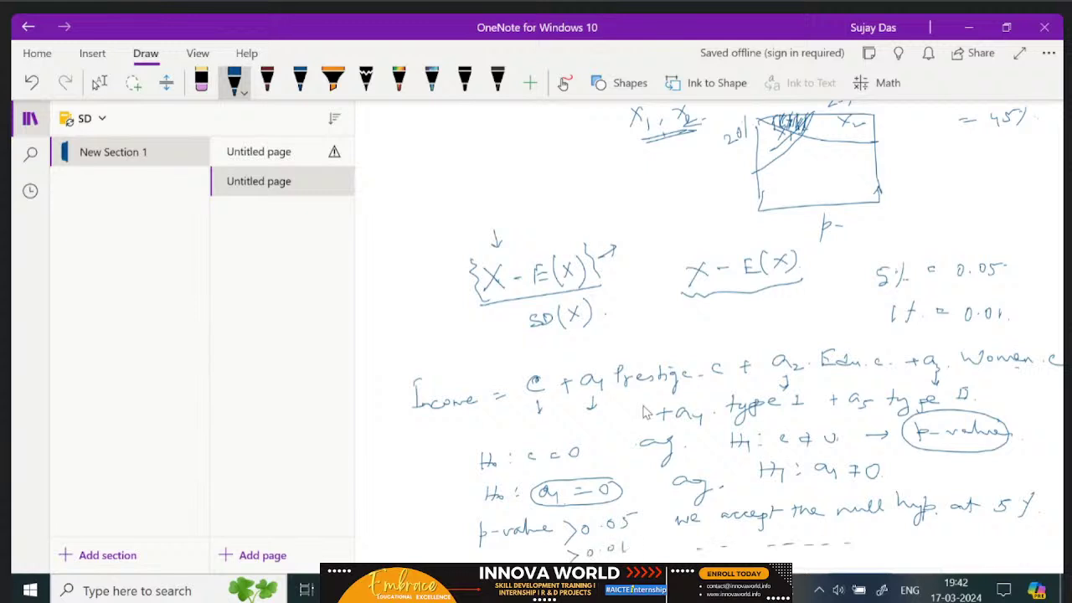
left_click_drag(852, 544, 862, 544)
left_click_drag(871, 543, 884, 543)
left_click_drag(952, 538, 960, 544)
left_click_drag(970, 528, 972, 546)
mouse_move(964, 538)
left_mouse_down()
mouse_move(999, 542)
mouse_move(1009, 530)
left_mouse_up()
left_click_drag(1019, 524, 1011, 542)
left_click_drag(1023, 534, 1026, 535)
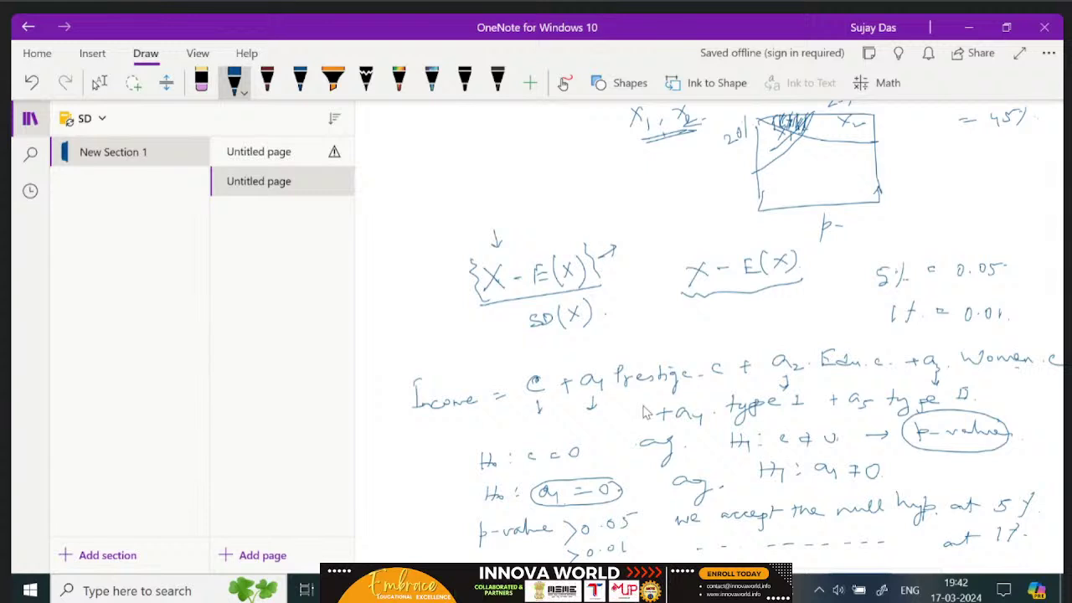
Draw a small arrow at the circled "a1 = 0" and double-underline "Prestige.c" in the income equation.
left_click_drag(620, 492, 630, 487)
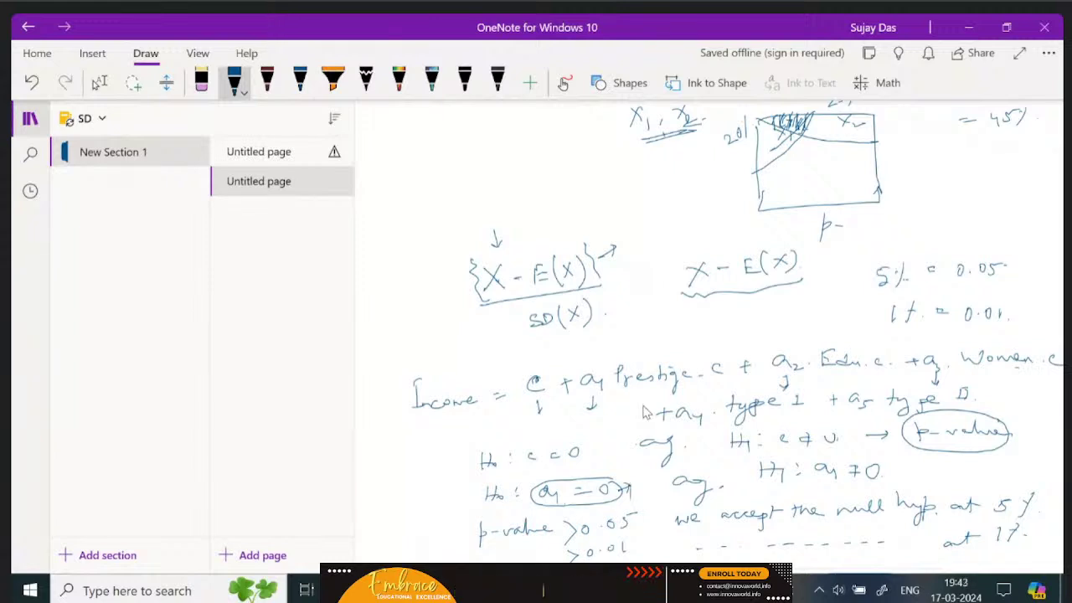
left_click_drag(621, 392, 725, 388)
left_click_drag(646, 396, 714, 394)
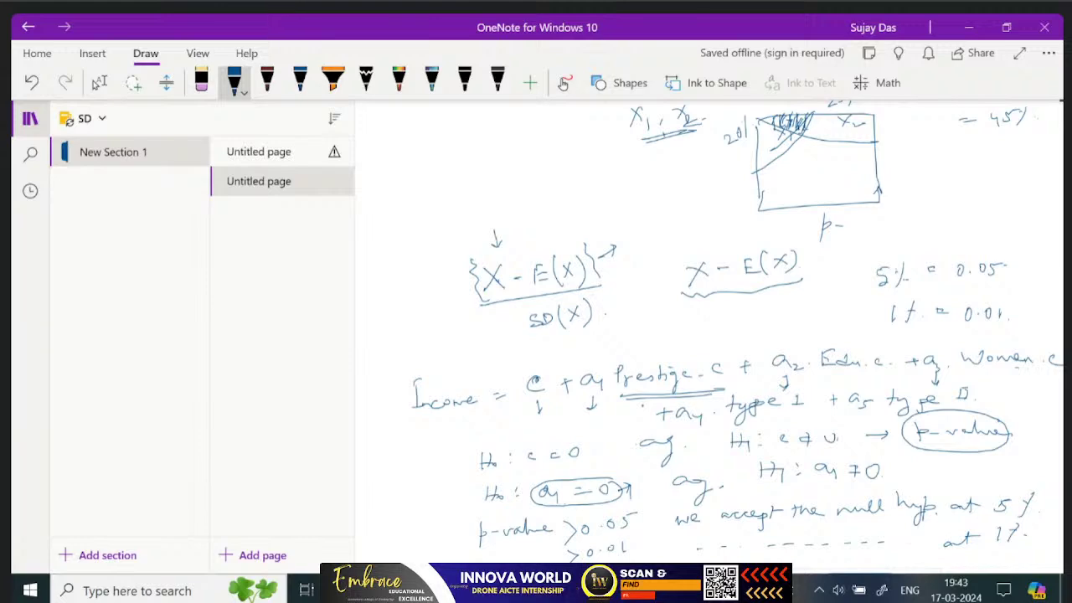
Switch to RStudio and highlight the intercept's p-value in the mod1 coefficient table.
left_click(98, 82)
key("alt+Tab")
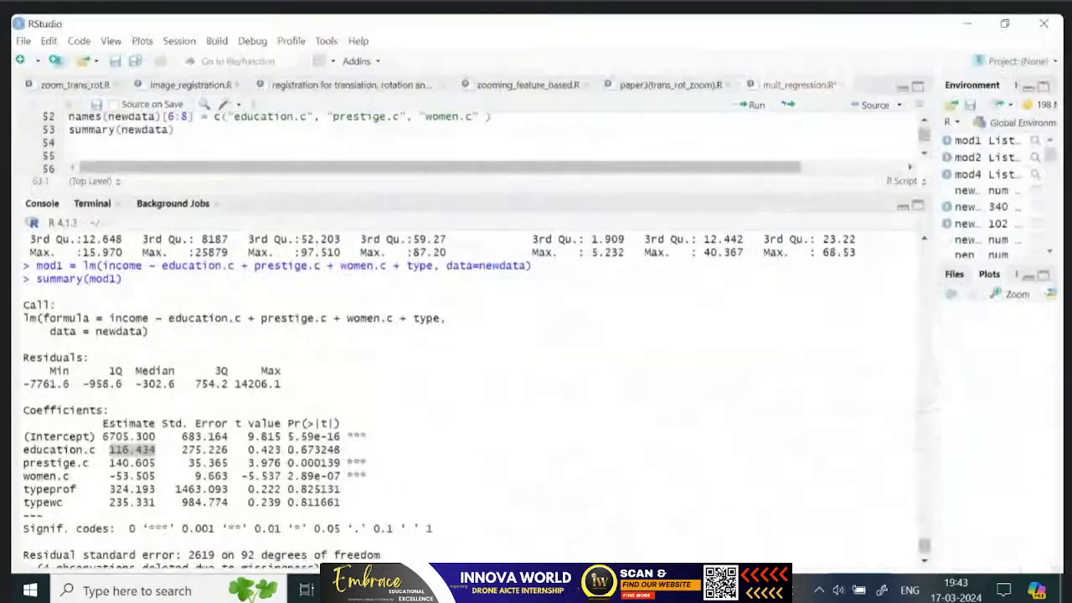
left_click(925, 560)
left_click(925, 561)
left_click(925, 561)
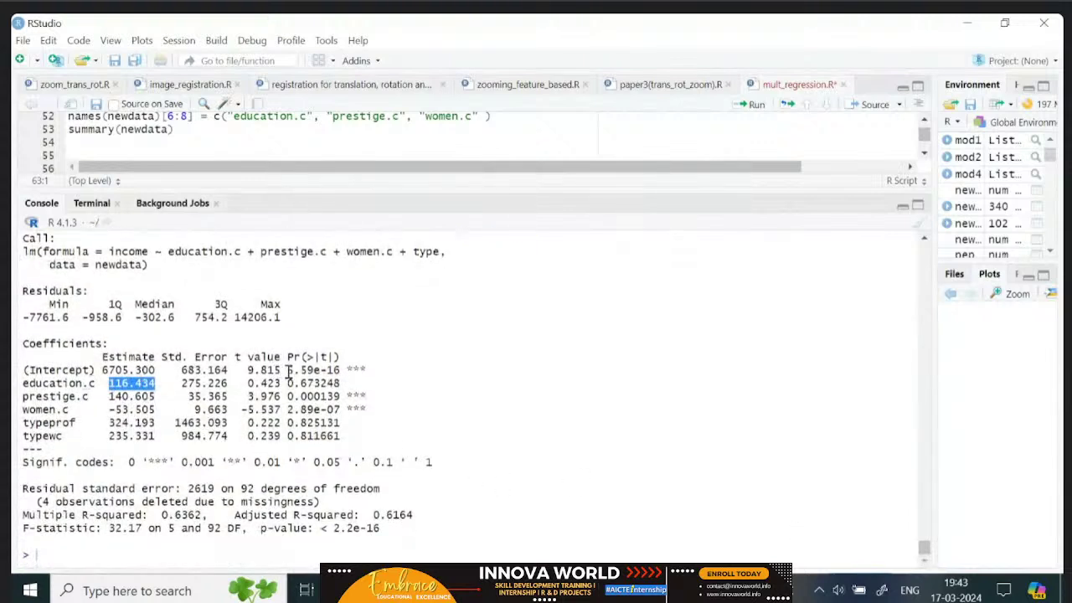
left_click_drag(287, 369, 343, 370)
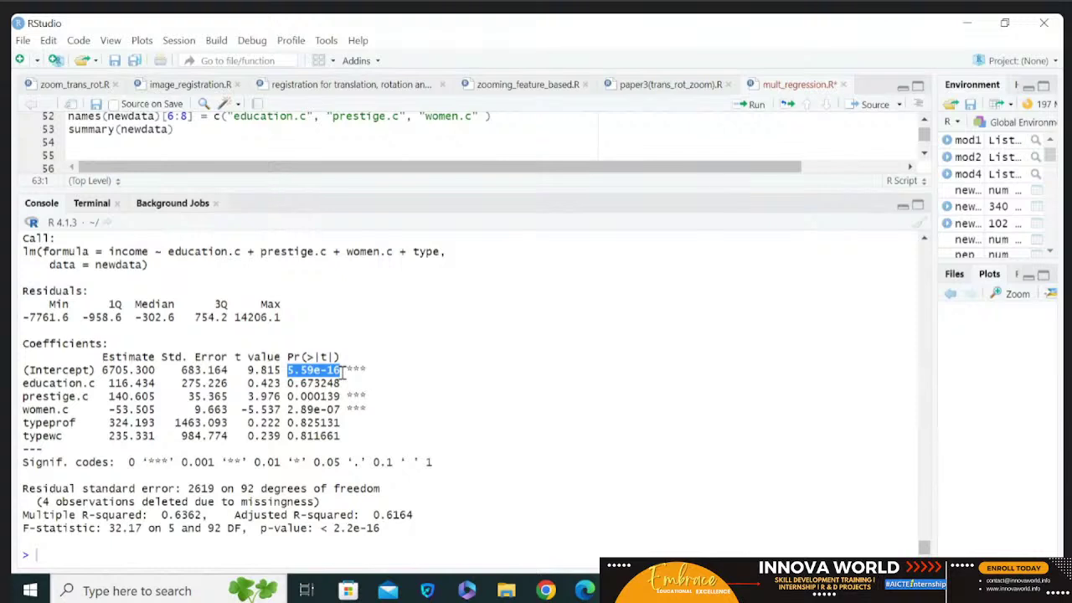
Check the hypothesis notes in OneNote, return to RStudio and highlight the intercept's p-value again.
left_click(737, 590)
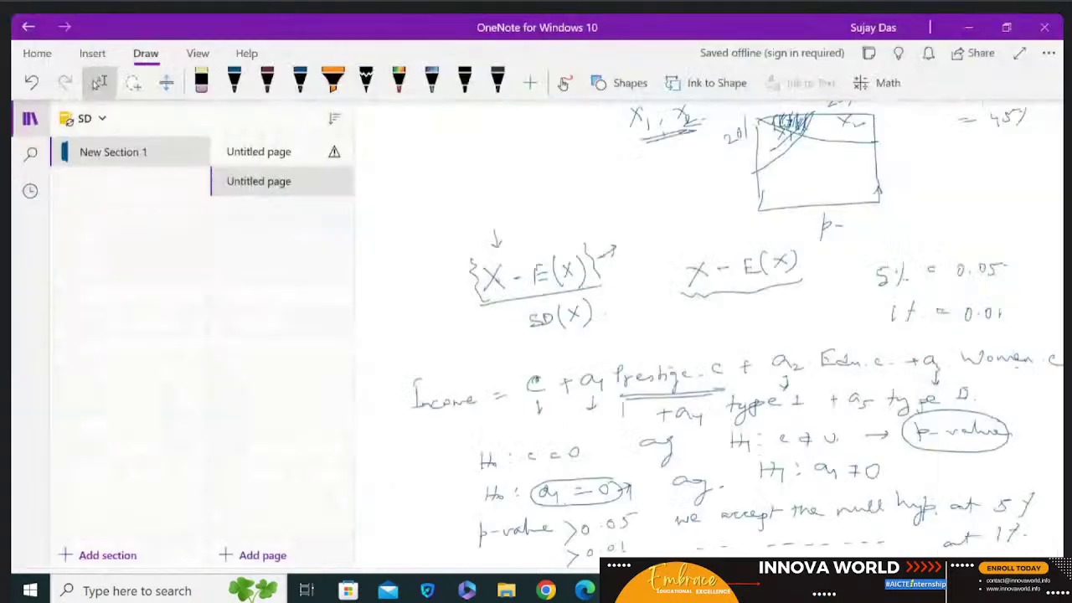
left_click(737, 590)
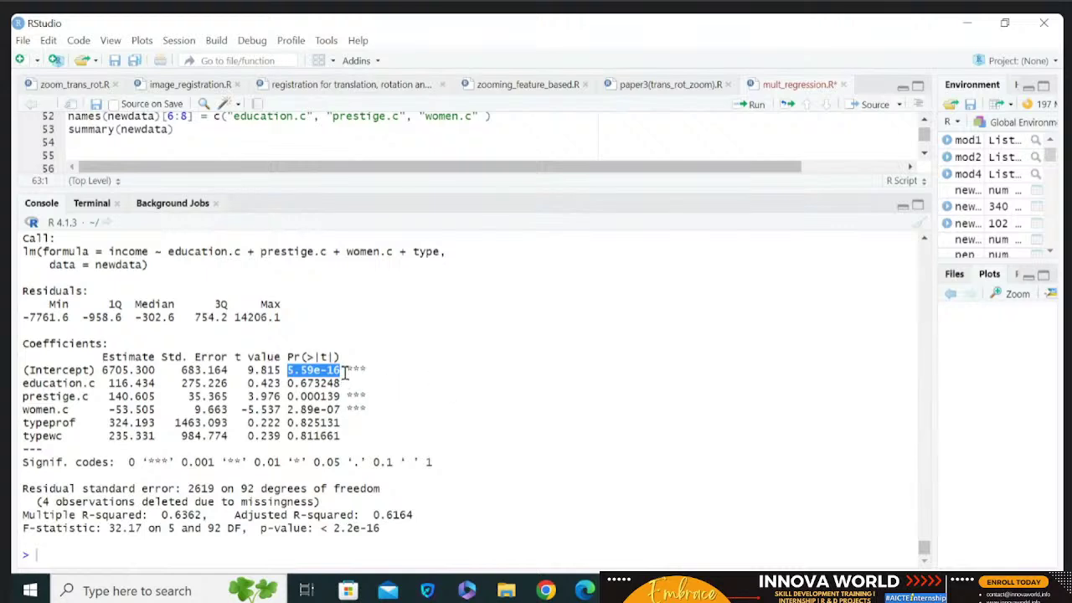
left_click_drag(340, 370, 287, 370)
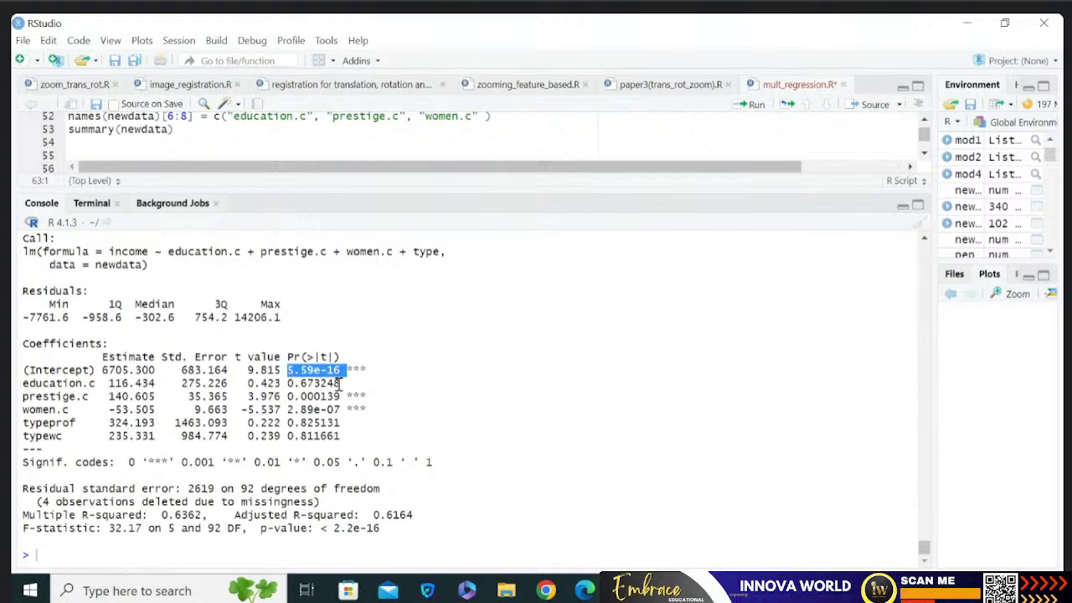
Highlight the p-value of education.c and the estimate of prestige.c in the coefficient table, and clear the selection.
left_click_drag(341, 382, 288, 385)
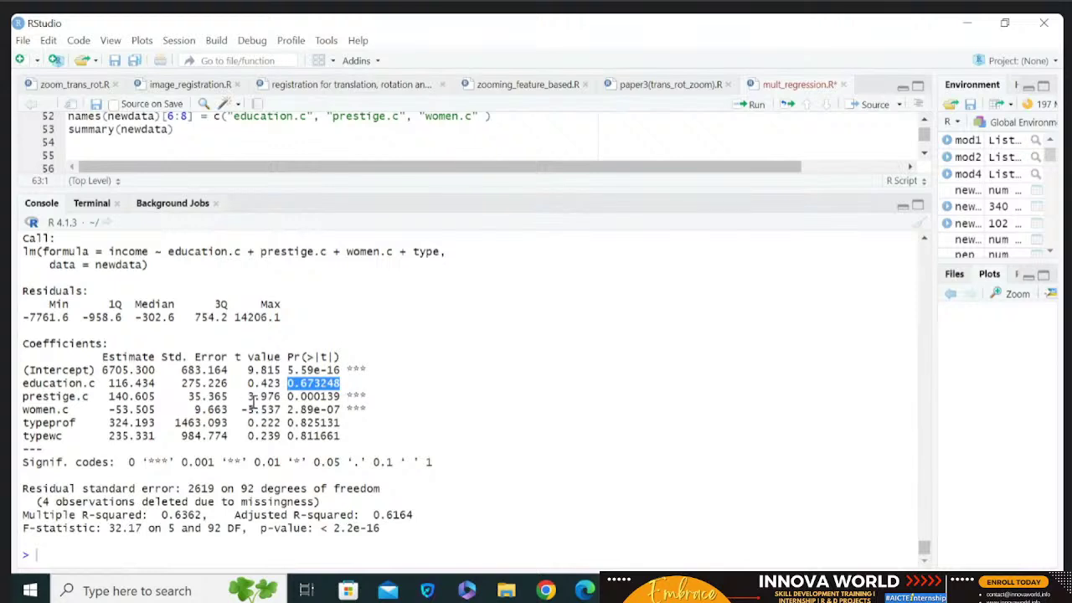
left_click_drag(151, 401, 112, 400)
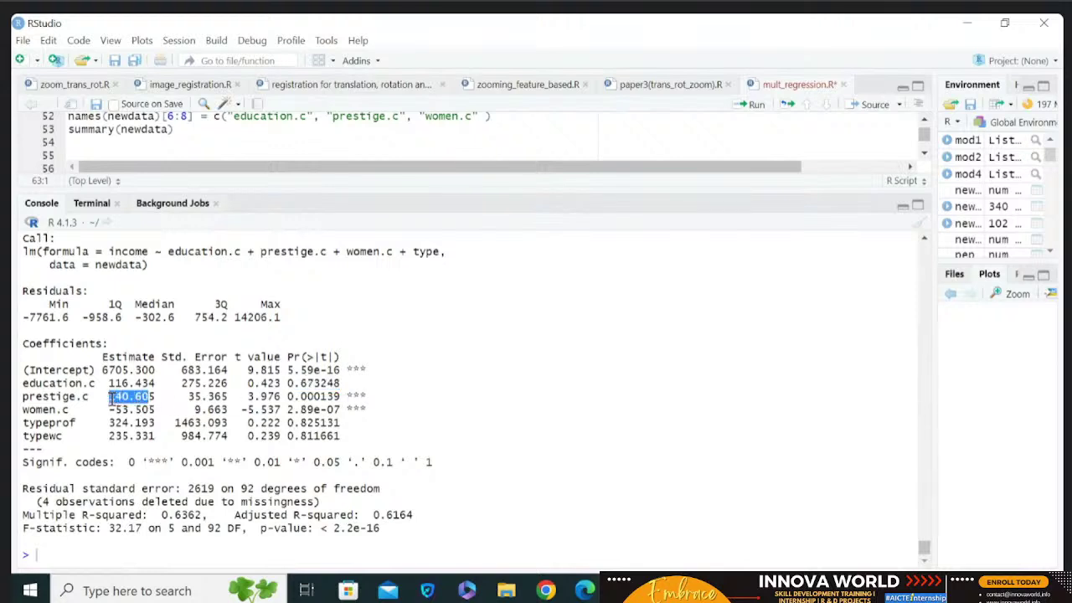
left_click(171, 414)
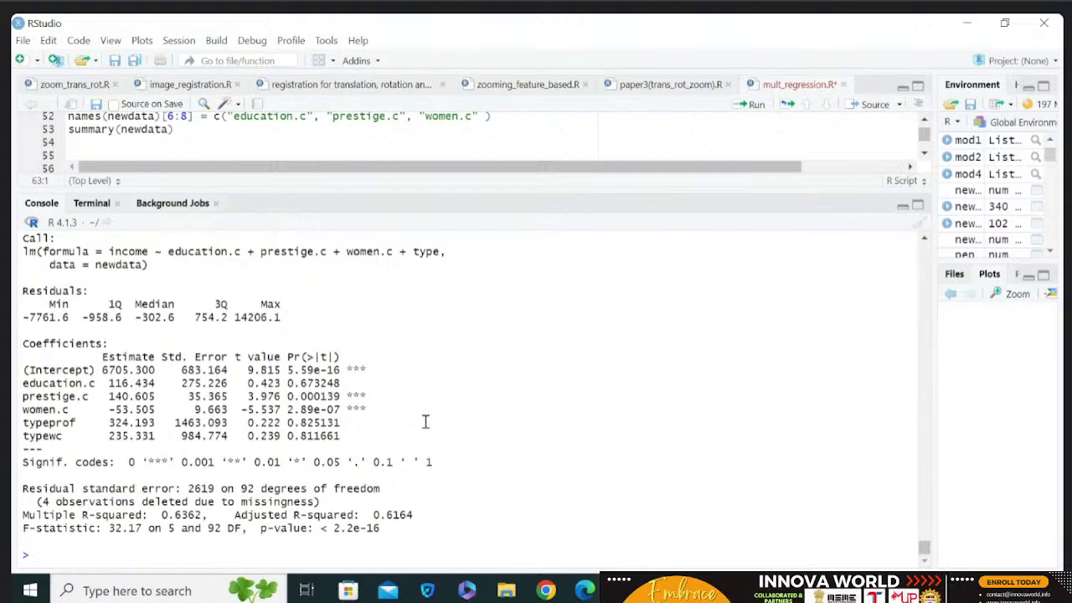
Revisit the intercept's alternative hypothesis in the OneNote notes and switch back to RStudio.
key("alt+Tab")
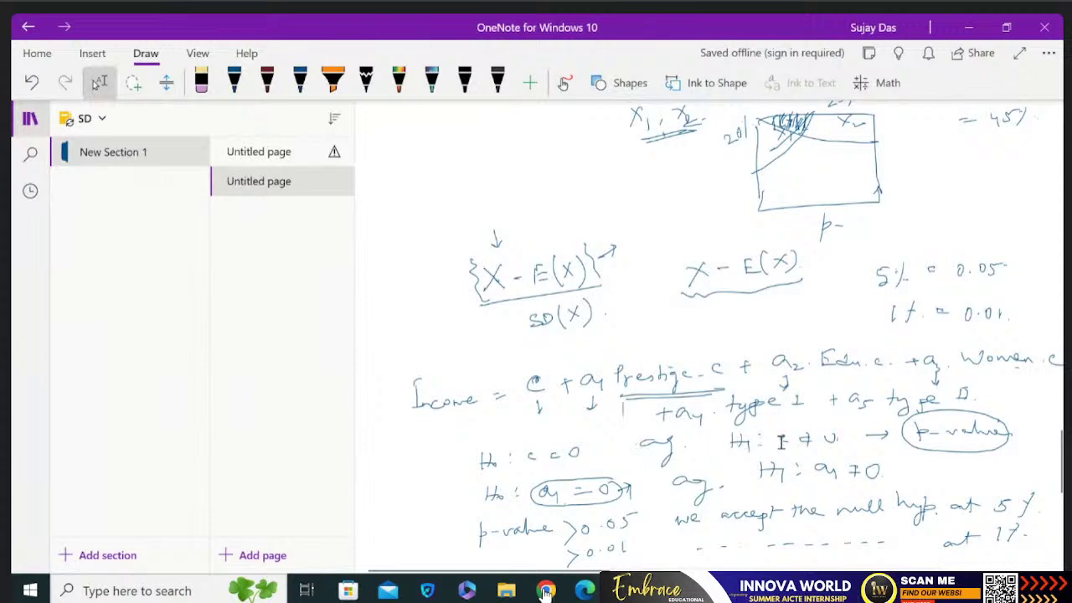
left_click_drag(848, 447, 737, 454)
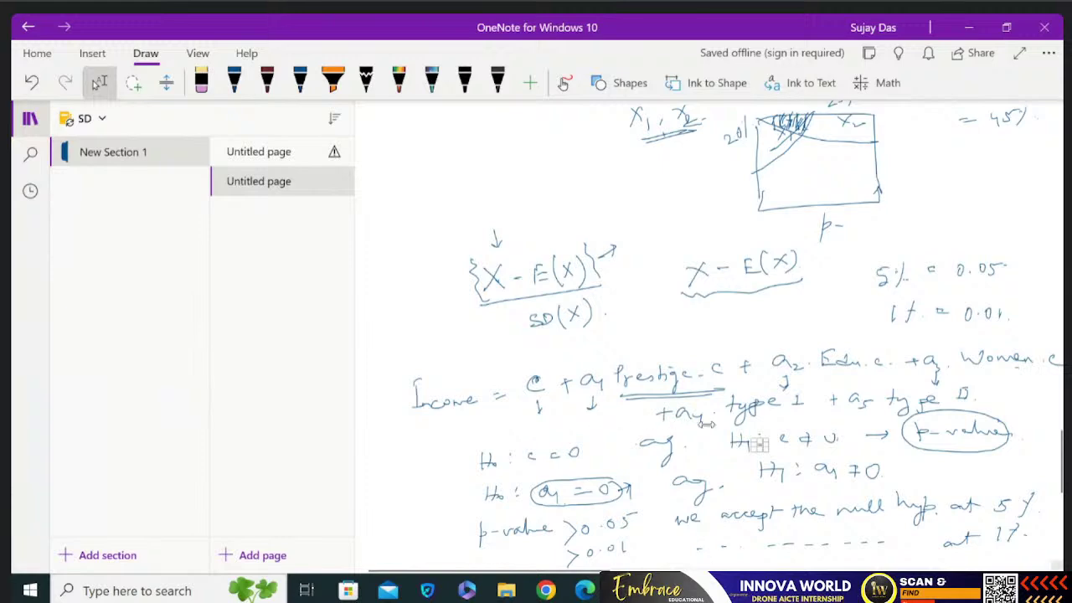
left_click(664, 589)
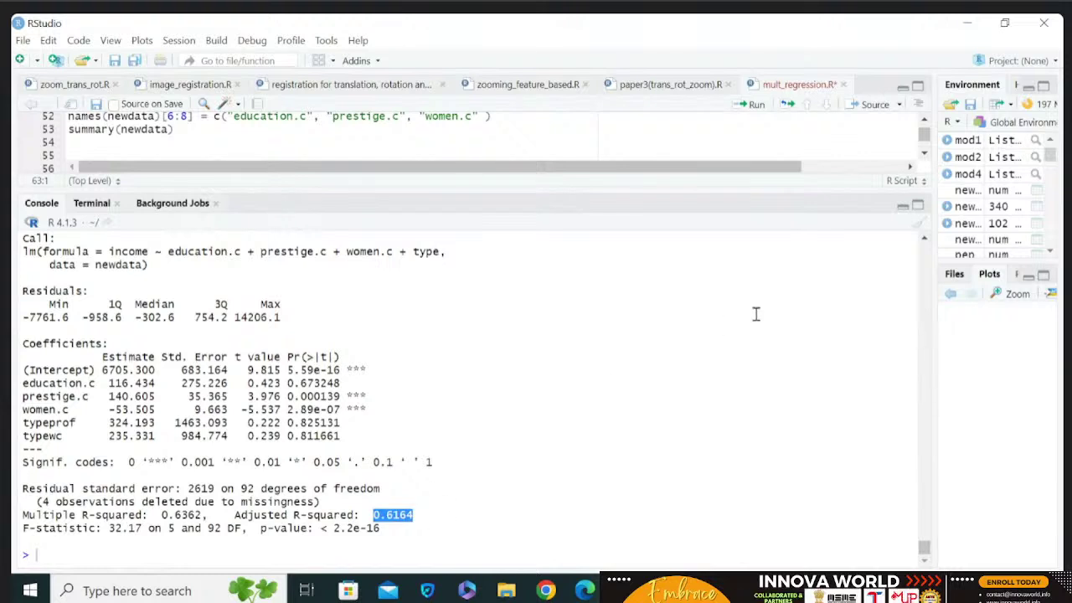
Examine the script's model, partial regression plot, correlation graph and mod2 code in an enlarged editor, and re-enlarge the console.
left_click_drag(767, 191, 767, 310)
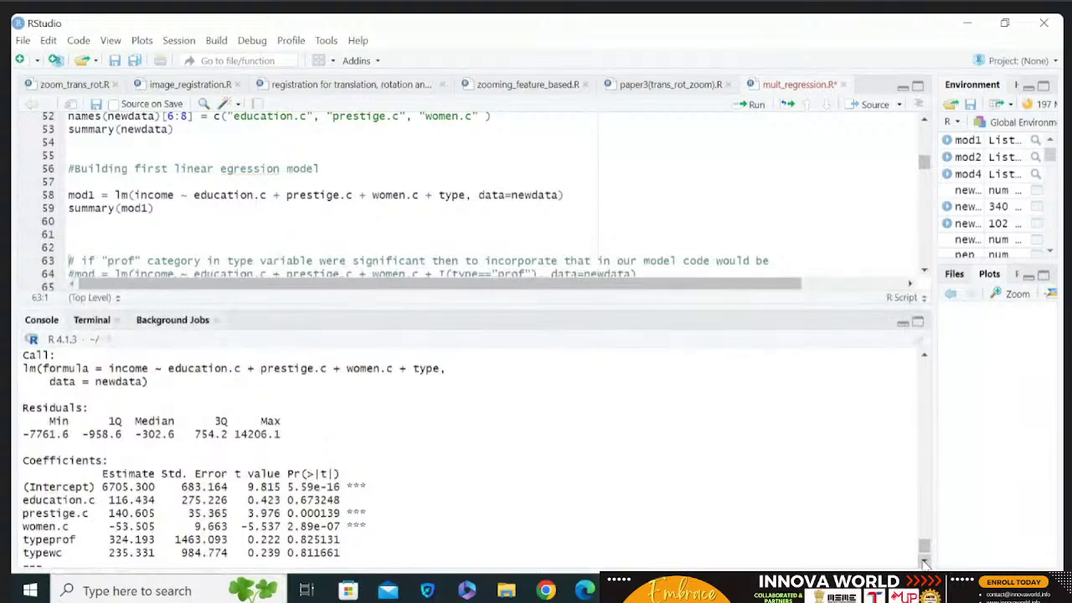
scroll(924, 563, "down", 3)
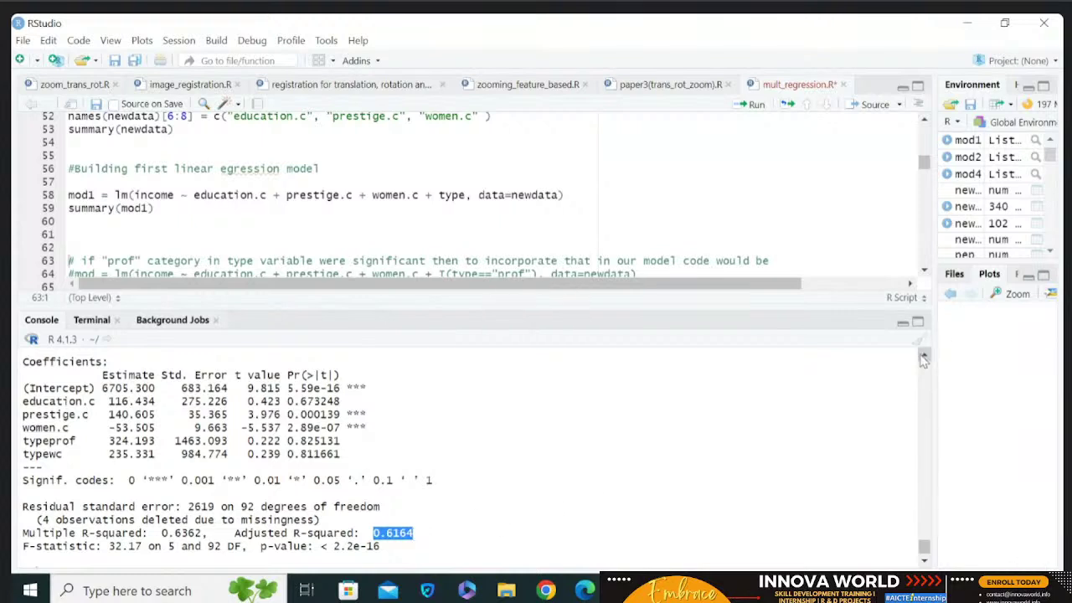
left_click_drag(847, 309, 850, 436)
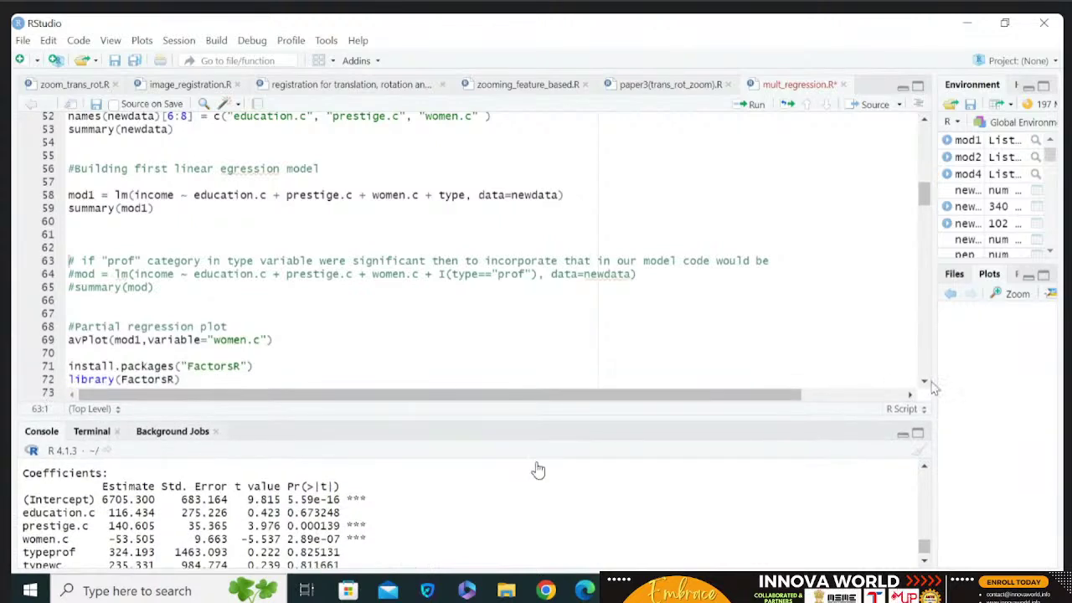
scroll(932, 388, "down", 3)
scroll(932, 388, "down", 2)
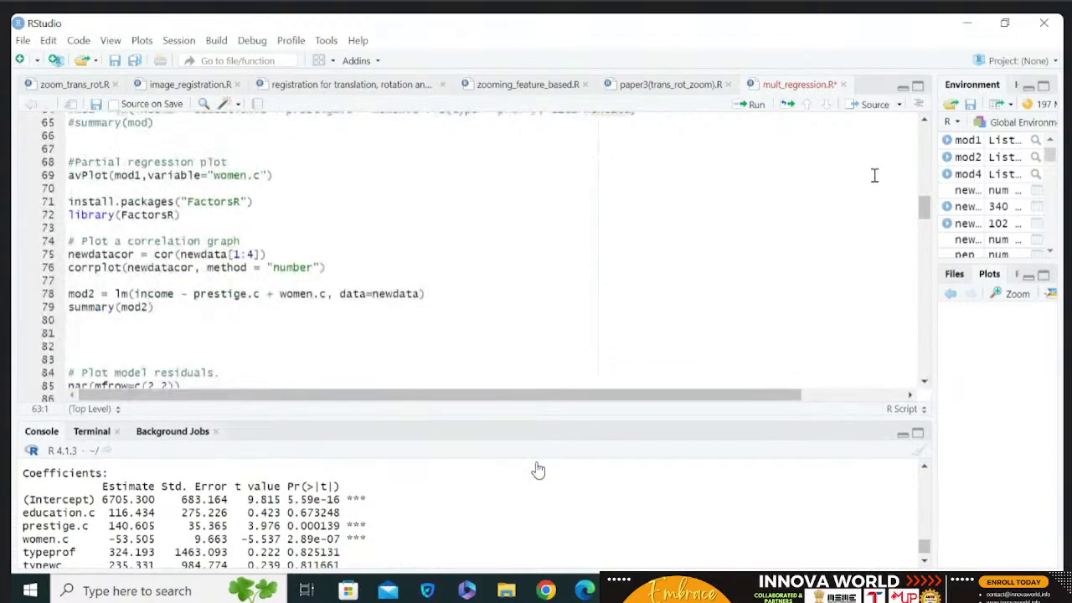
scroll(921, 134, "up", 2)
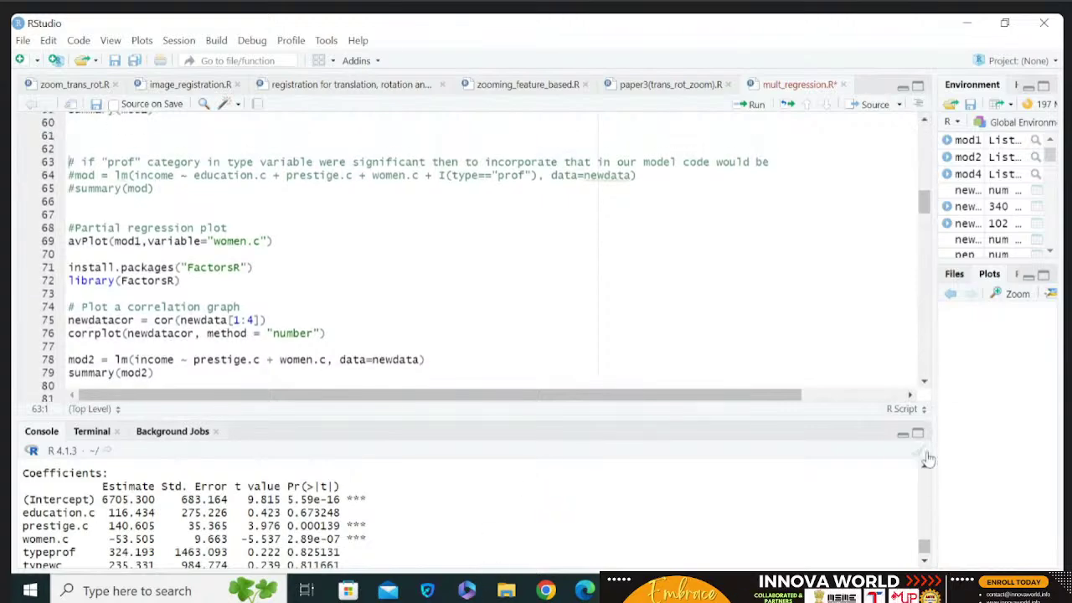
left_click_drag(883, 419, 904, 226)
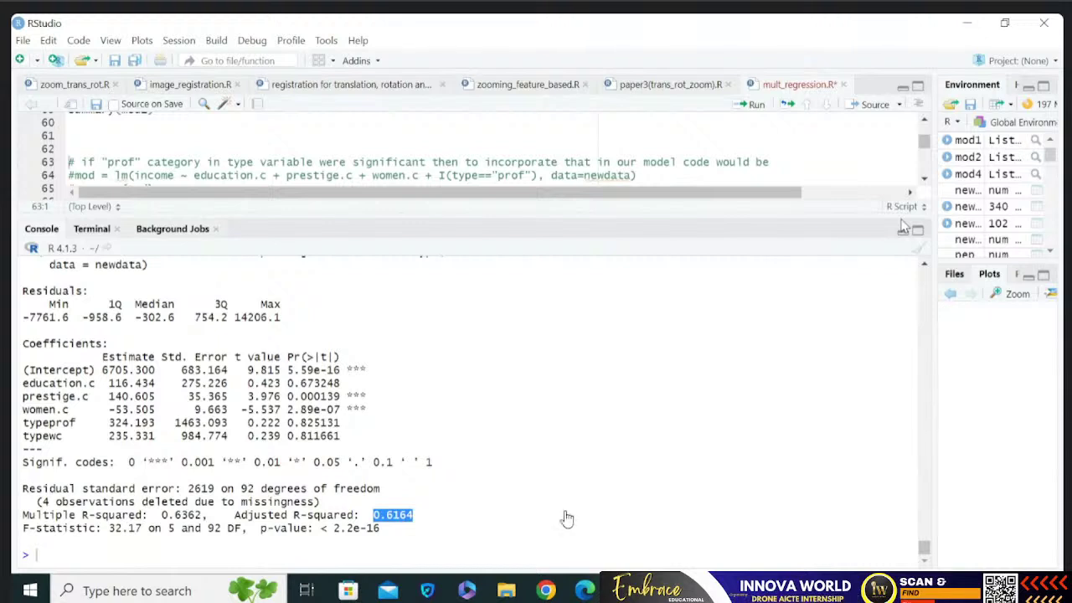
Review the mod1 code and the commented "prof" category model in the script, and return to the full console summary.
left_click_drag(895, 220, 918, 430)
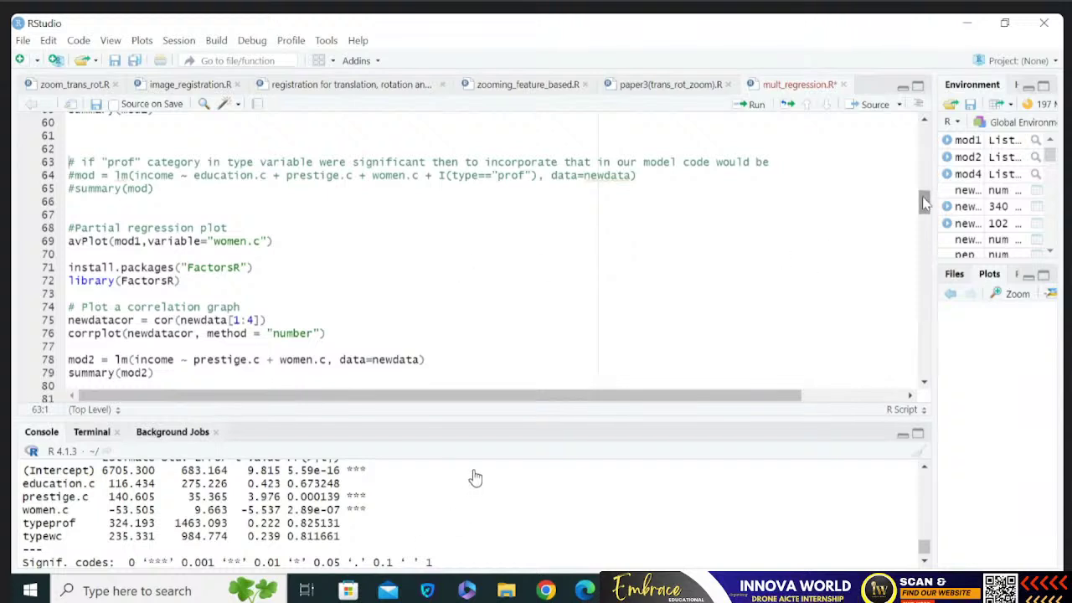
mouse_move(924, 194)
left_mouse_down()
mouse_move(921, 216)
mouse_move(921, 194)
left_mouse_up()
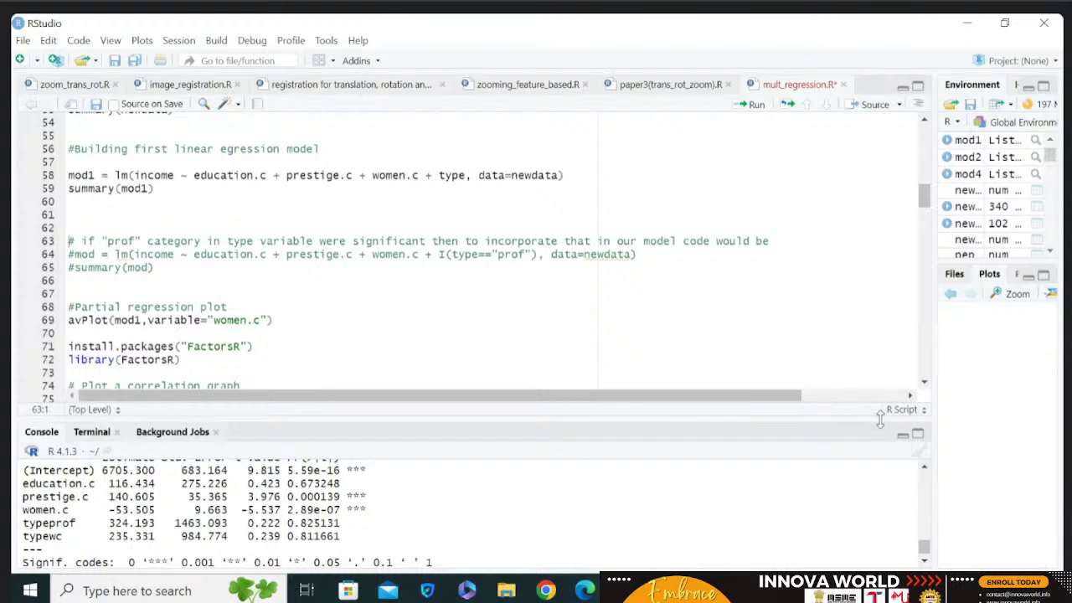
left_click_drag(916, 419, 811, 235)
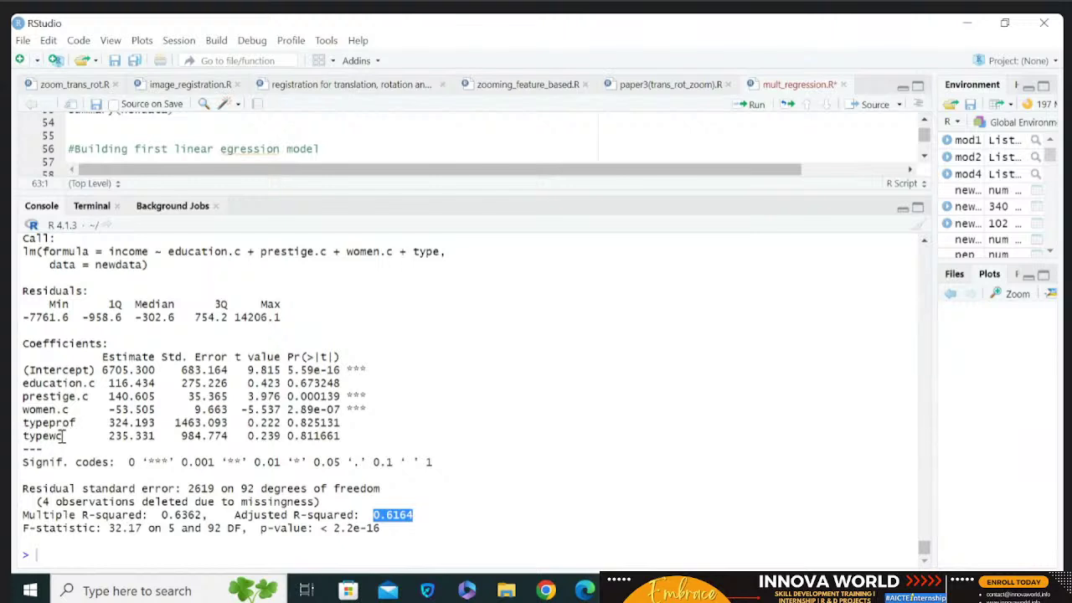
Highlight the typeprof and typewc rows in the mod1 coefficient table.
left_click_drag(63, 436, 22, 238)
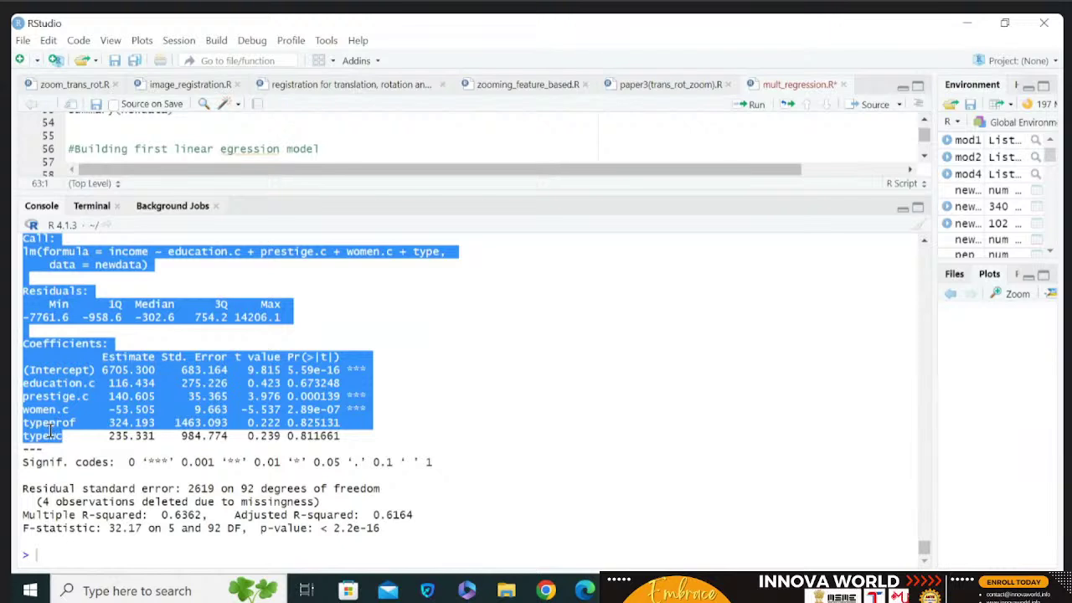
left_click(50, 431)
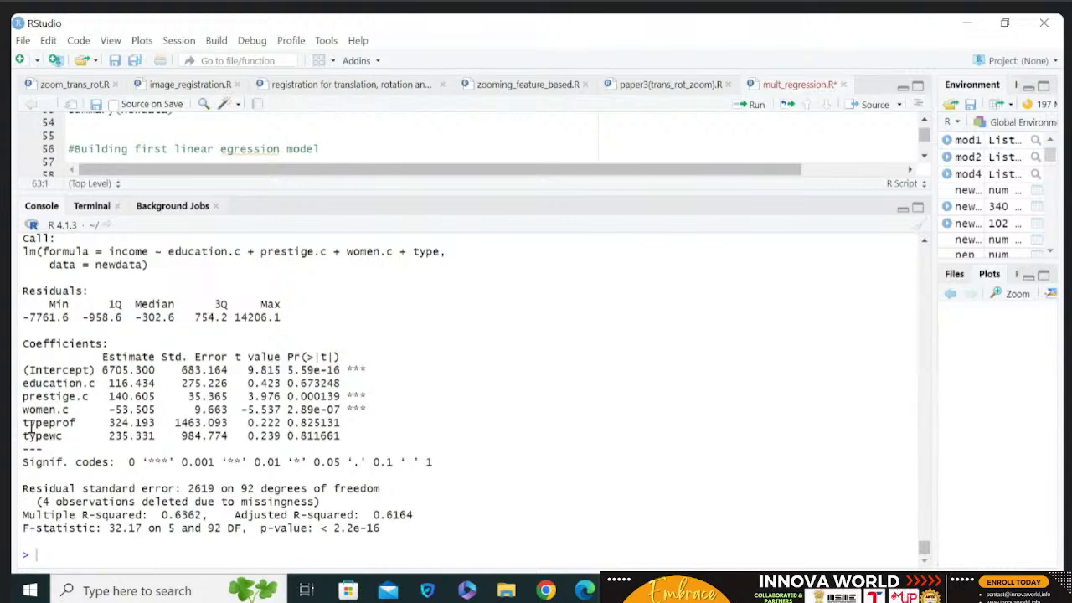
left_click_drag(25, 422, 64, 436)
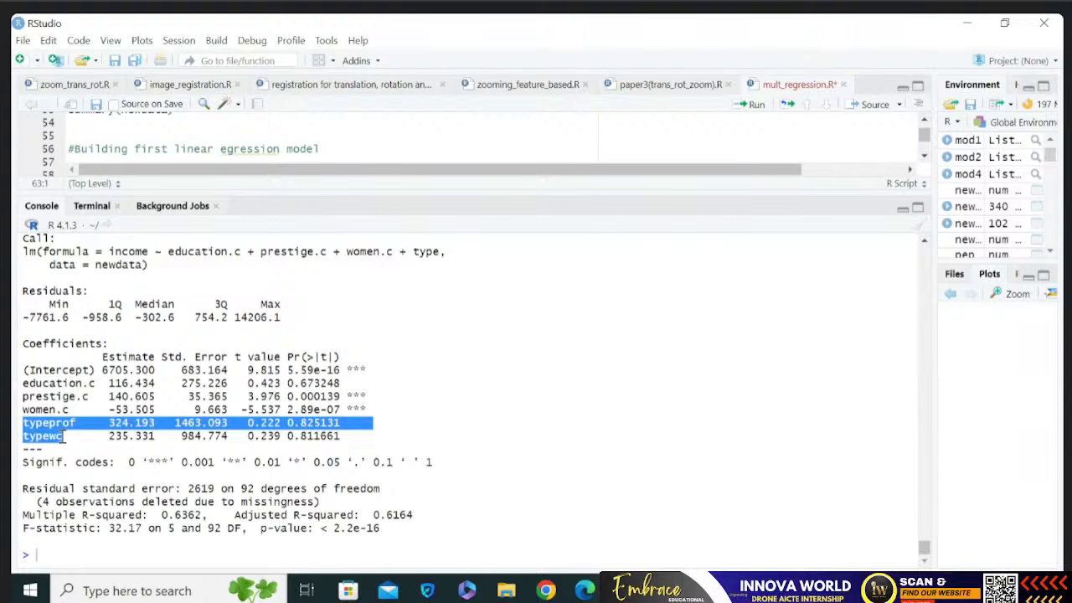
Switch to the OneNote notes and handwrite an underlined heading "type" below the p-value rules.
left_click(703, 590)
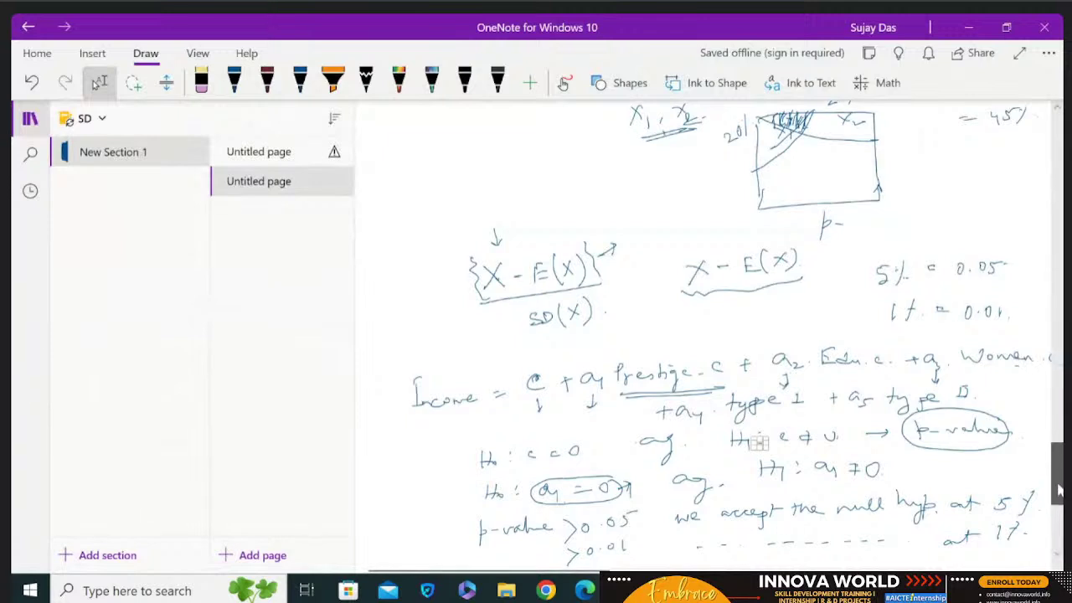
scroll(1059, 475, "down", 4)
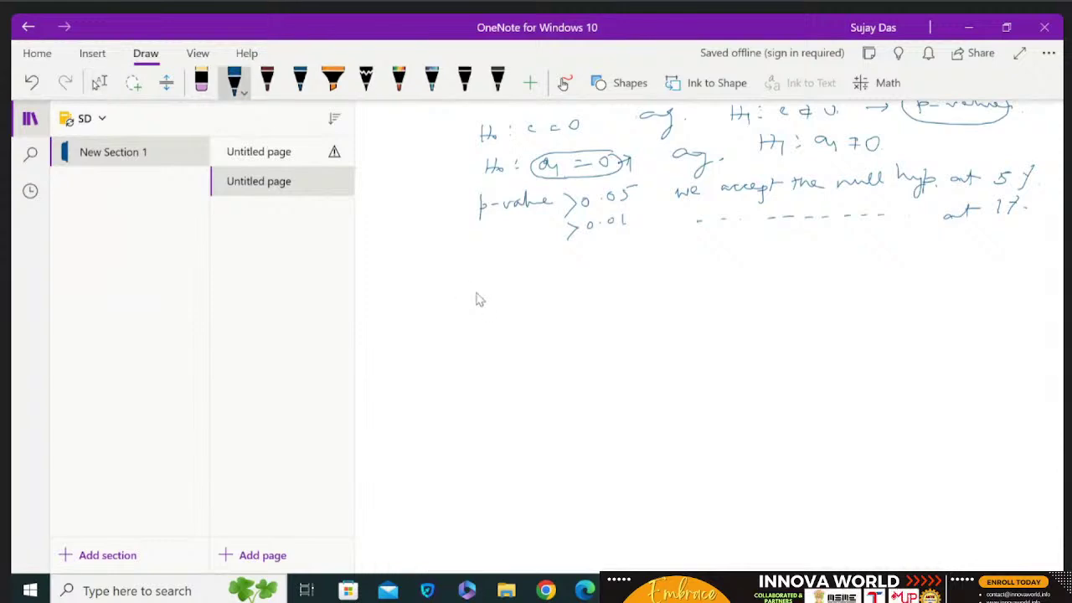
mouse_move(478, 260)
left_mouse_down()
mouse_move(478, 288)
mouse_move(494, 272)
mouse_move(517, 283)
mouse_move(530, 275)
mouse_move(520, 297)
left_mouse_up()
mouse_move(534, 272)
left_mouse_down()
mouse_move(534, 289)
mouse_move(555, 277)
left_mouse_up()
left_click(564, 275)
left_click_drag(491, 304, 574, 296)
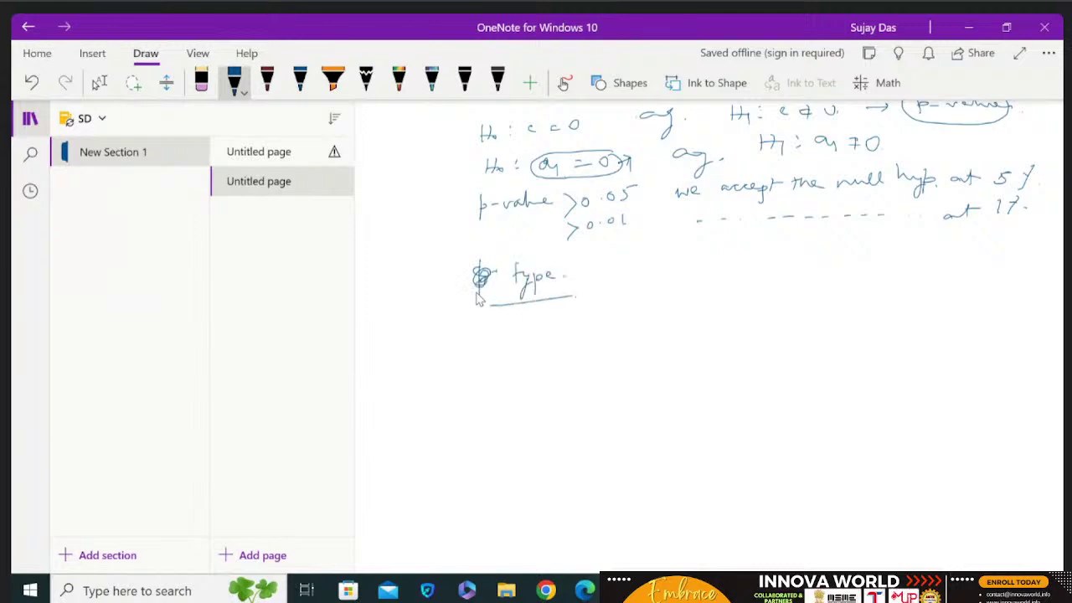
Handwrite the categories prof, bc and wc in a column under the "type" heading.
mouse_move(515, 316)
left_mouse_down()
mouse_move(515, 350)
mouse_move(522, 336)
left_mouse_up()
left_click_drag(526, 329, 544, 332)
mouse_move(552, 310)
left_mouse_down()
mouse_move(553, 345)
mouse_move(565, 323)
left_mouse_up()
left_click_drag(525, 353, 528, 375)
left_click_drag(547, 363, 546, 372)
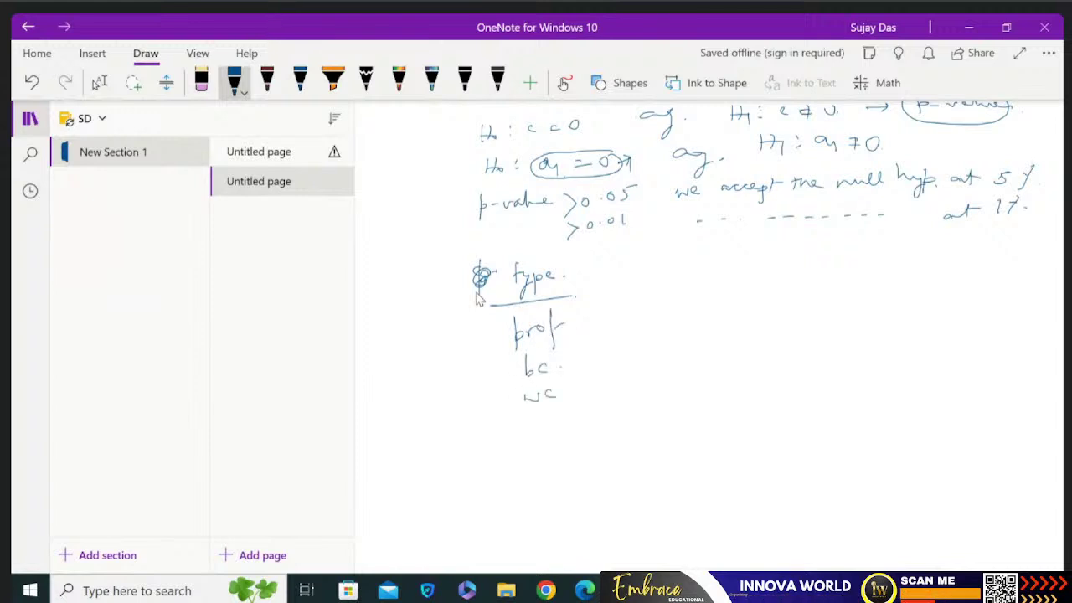
left_click(566, 393)
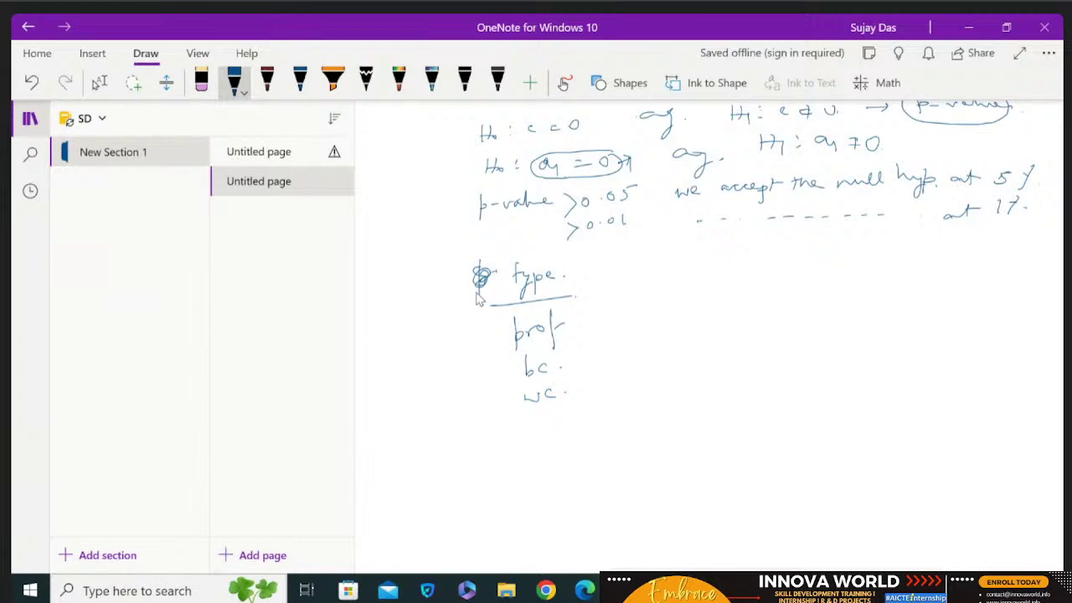
Handwrite the equation "Y = Income + prestige +" beside the type heading.
left_click_drag(653, 268, 666, 280)
mouse_move(672, 266)
left_mouse_down()
mouse_move(661, 294)
mouse_move(689, 287)
left_mouse_up()
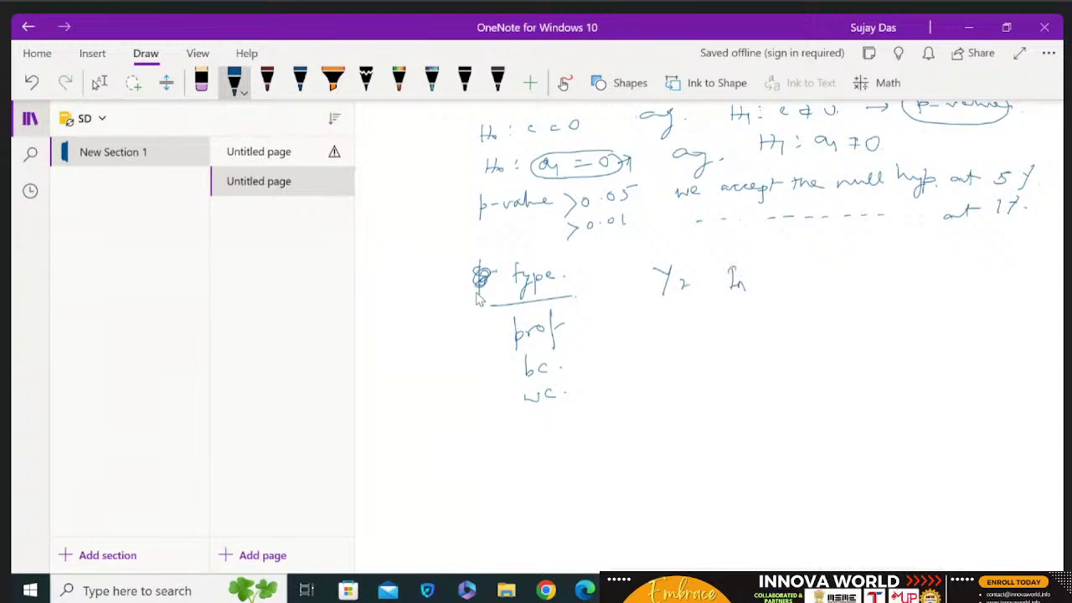
mouse_move(747, 276)
left_mouse_down()
mouse_move(844, 279)
mouse_move(894, 266)
mouse_move(931, 283)
left_mouse_up()
left_click_drag(934, 264, 949, 261)
left_click_drag(827, 318, 843, 316)
left_click_drag(837, 310, 838, 324)
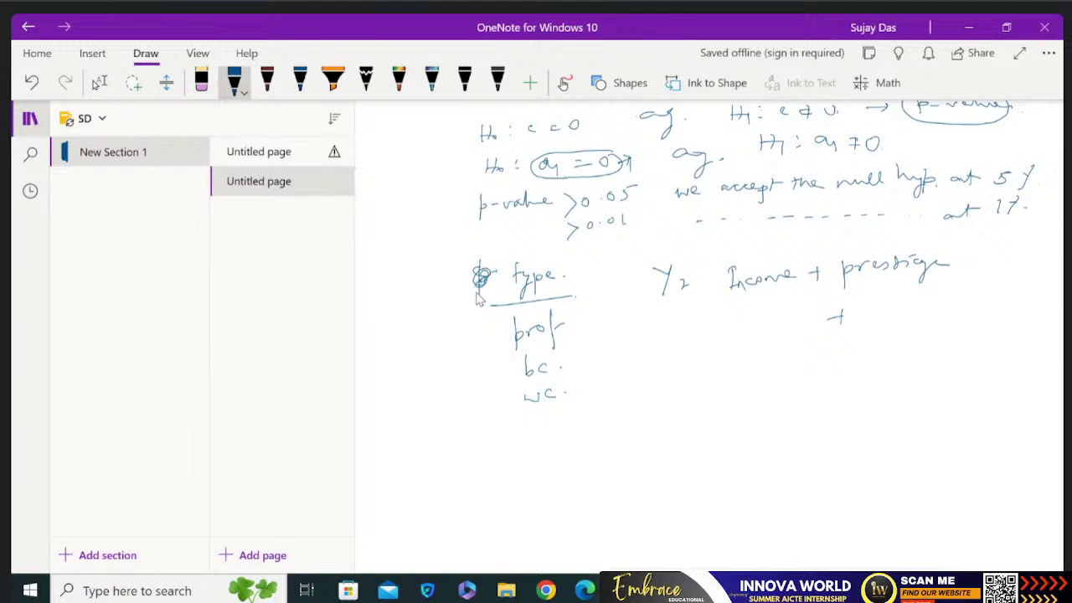
Draw two arrows out from prof and write an underlined column heading "type prof".
left_click_drag(581, 340, 625, 360)
left_click_drag(616, 355, 623, 370)
mouse_move(576, 342)
left_mouse_down()
mouse_move(645, 404)
mouse_move(624, 416)
left_mouse_up()
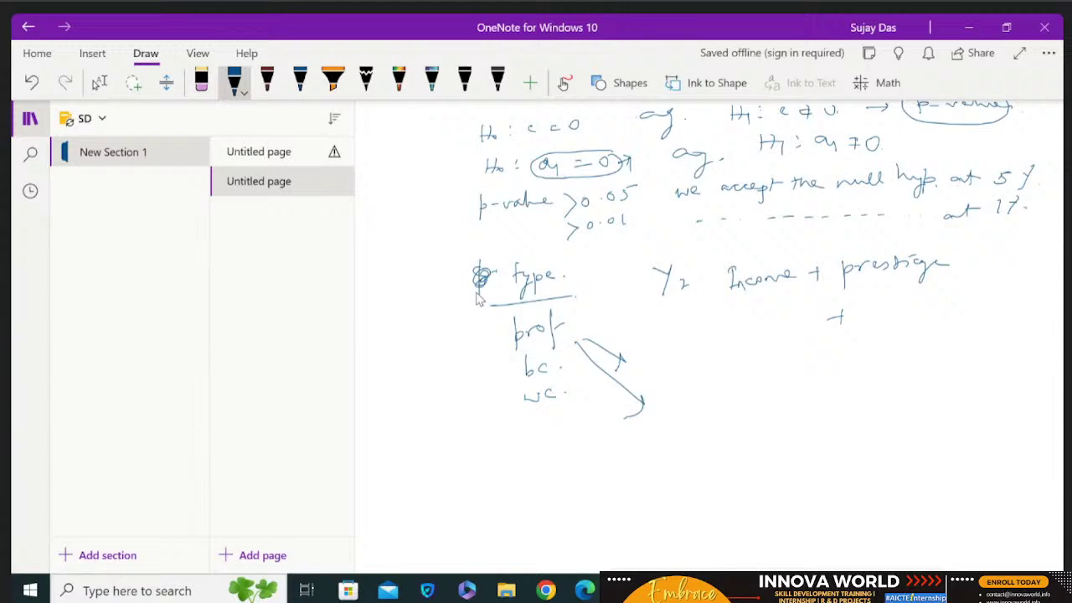
left_click_drag(680, 378, 692, 378)
left_click_drag(692, 375, 695, 407)
mouse_move(707, 377)
left_mouse_down()
mouse_move(708, 398)
mouse_move(730, 380)
mouse_move(740, 396)
left_mouse_up()
mouse_move(742, 373)
left_mouse_down()
mouse_move(769, 375)
mouse_move(779, 361)
left_mouse_up()
left_click_drag(693, 400, 787, 387)
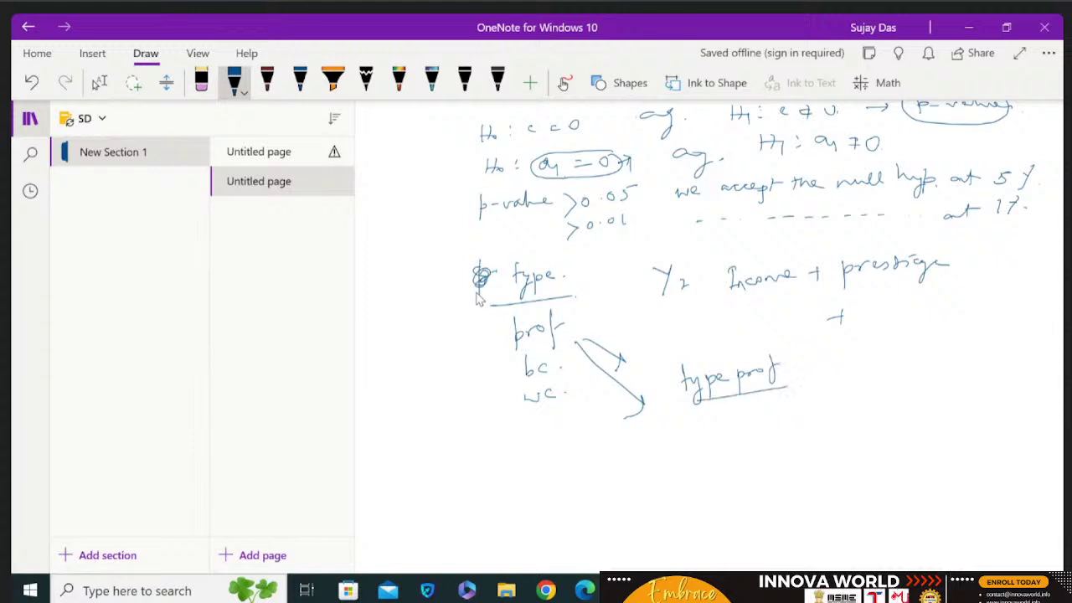
Write an underlined column heading "type wc" beside type prof, checking the coefficient names in RStudio's mod1 summary.
mouse_move(862, 352)
left_mouse_down()
mouse_move(863, 373)
mouse_move(883, 363)
mouse_move(879, 385)
left_mouse_up()
left_click_drag(899, 359, 899, 383)
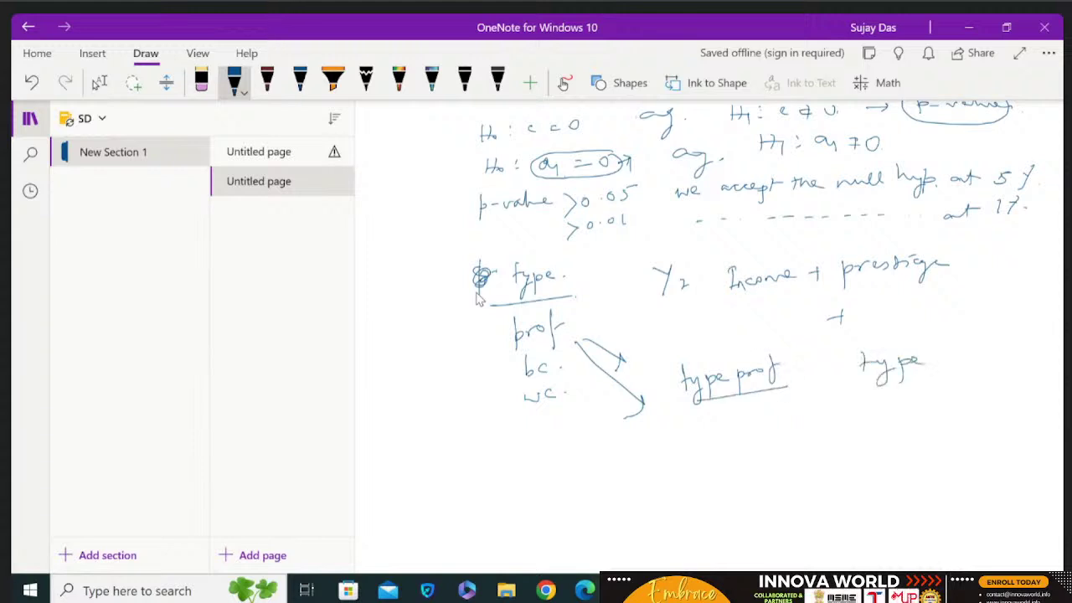
left_click_drag(961, 340, 962, 345)
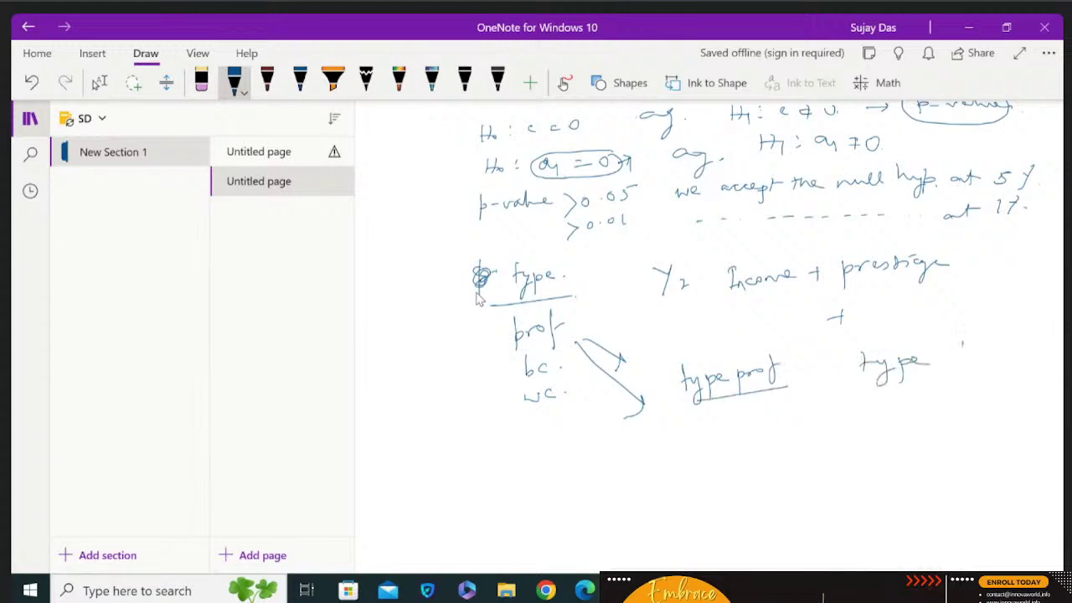
key("alt+Tab")
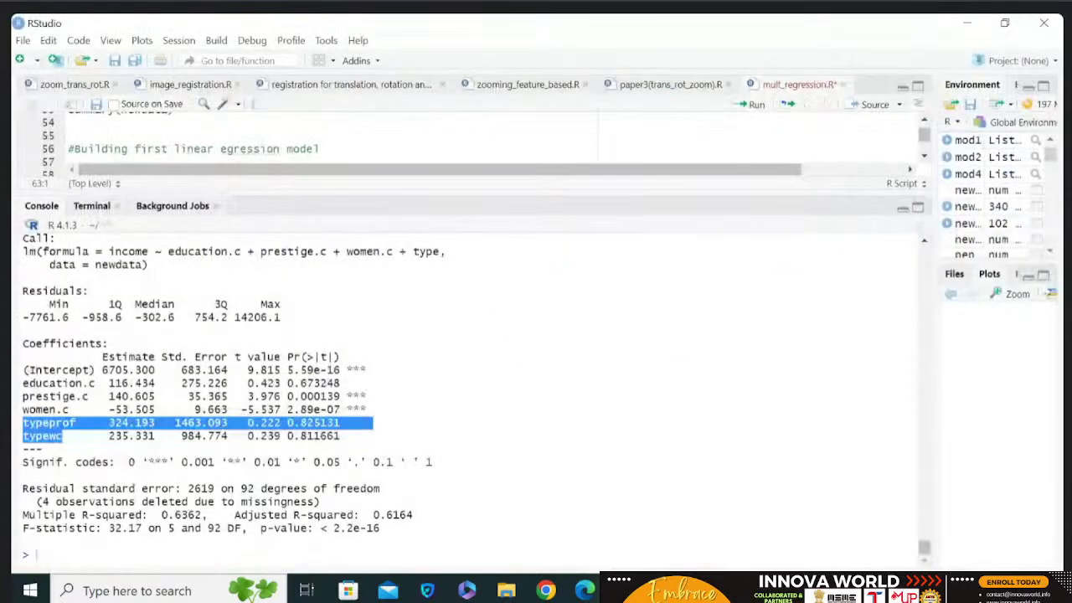
key("alt+Tab")
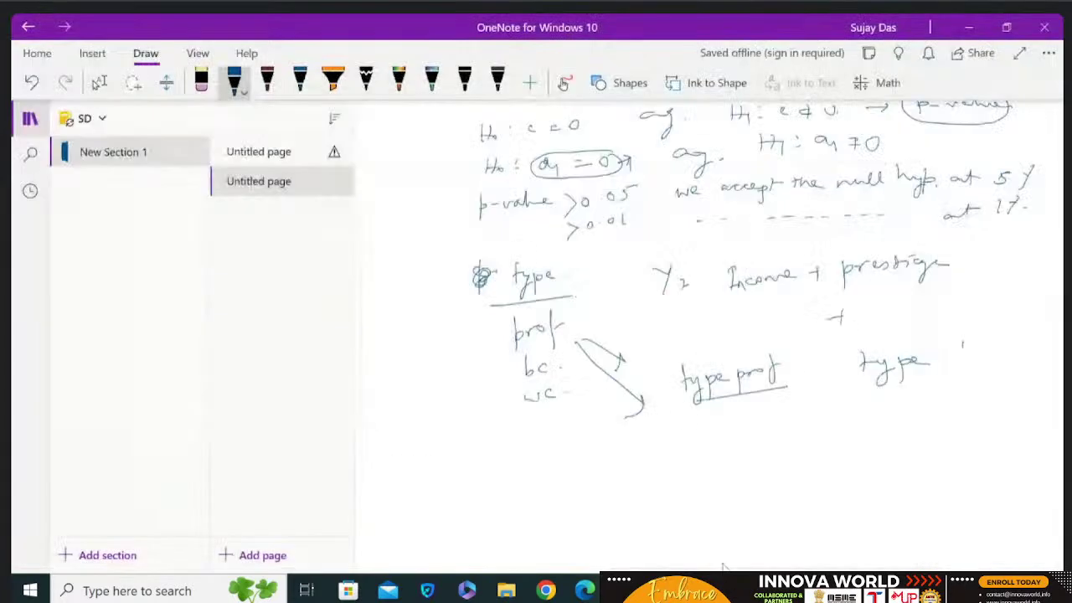
left_click_drag(955, 357, 949, 364)
left_click_drag(870, 385, 969, 374)
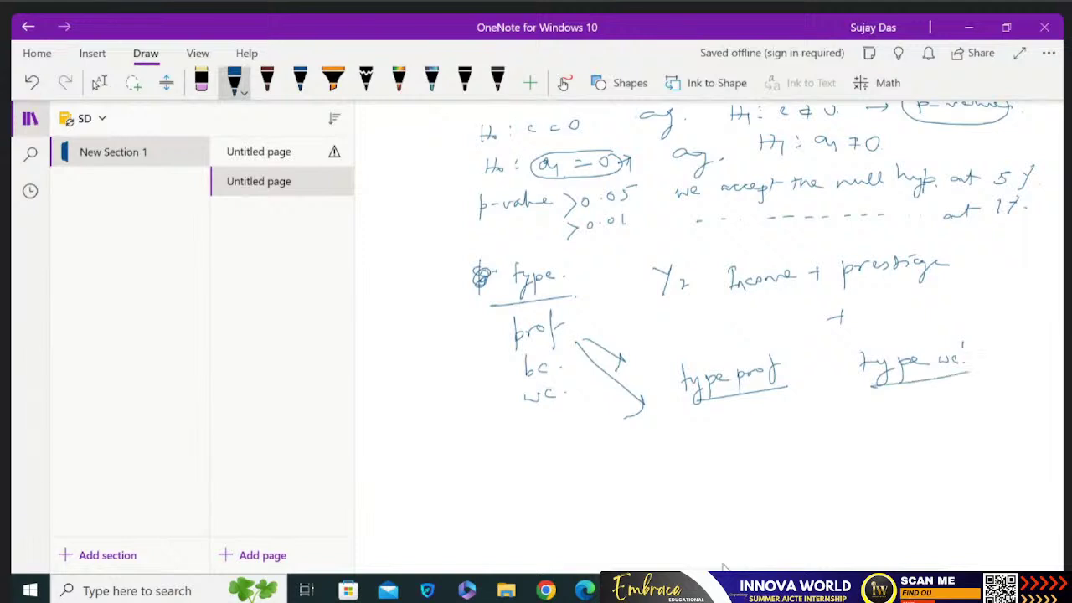
Handwrite a row-label column with underlined heading "type" listing prof, bc and wc, beside the type prof column.
left_click_drag(566, 408, 589, 407)
mouse_move(585, 406)
left_mouse_down()
mouse_move(587, 430)
mouse_move(633, 402)
left_mouse_up()
left_click_drag(547, 436, 642, 417)
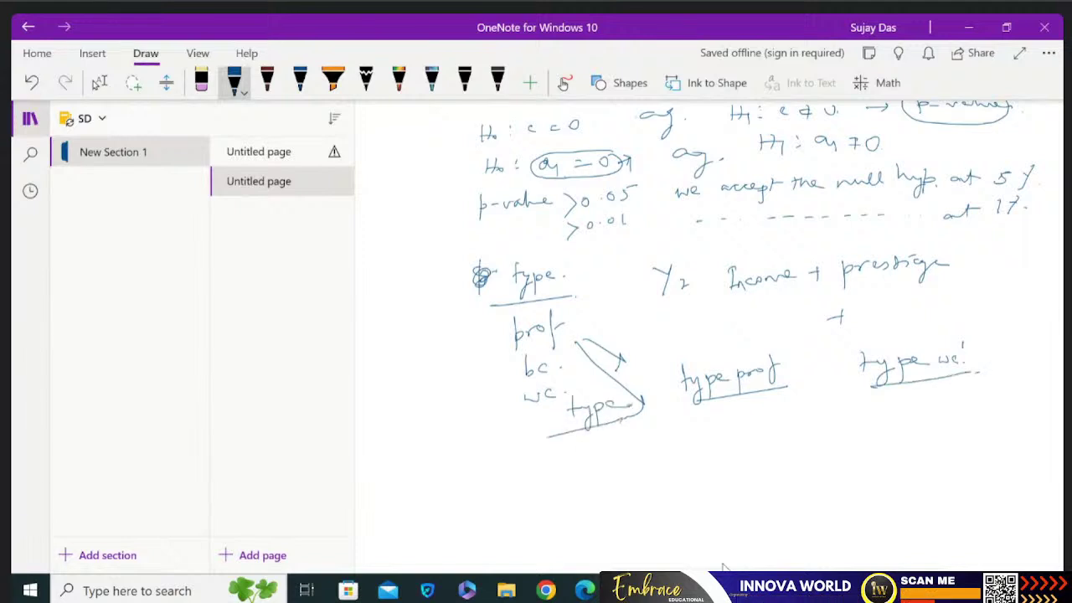
mouse_move(588, 438)
left_mouse_down()
mouse_move(591, 465)
mouse_move(597, 446)
mouse_move(619, 447)
left_mouse_up()
left_click_drag(628, 427, 621, 463)
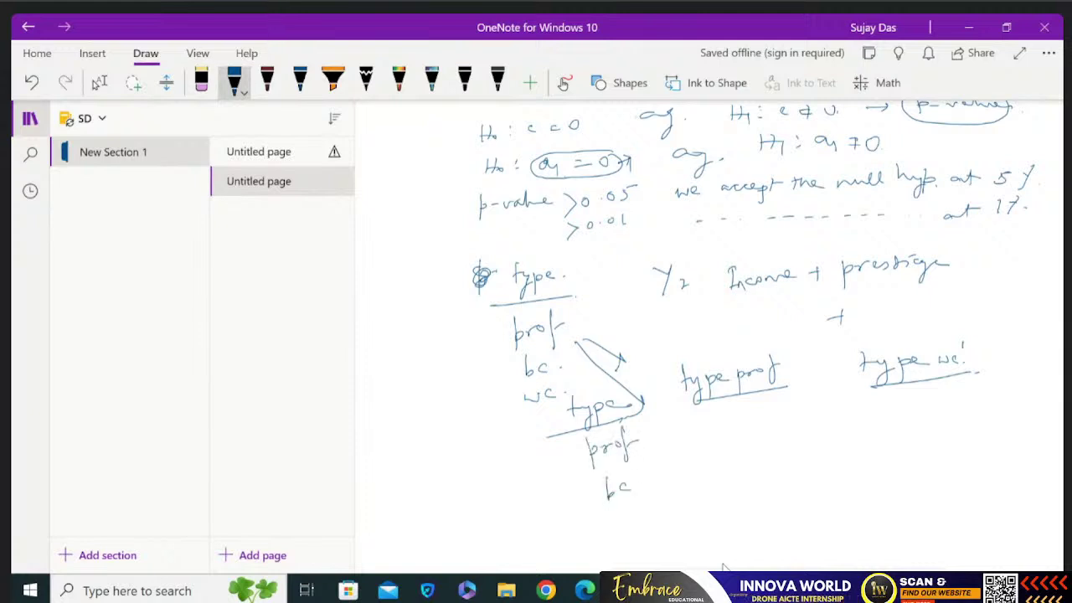
left_click_drag(633, 521, 645, 522)
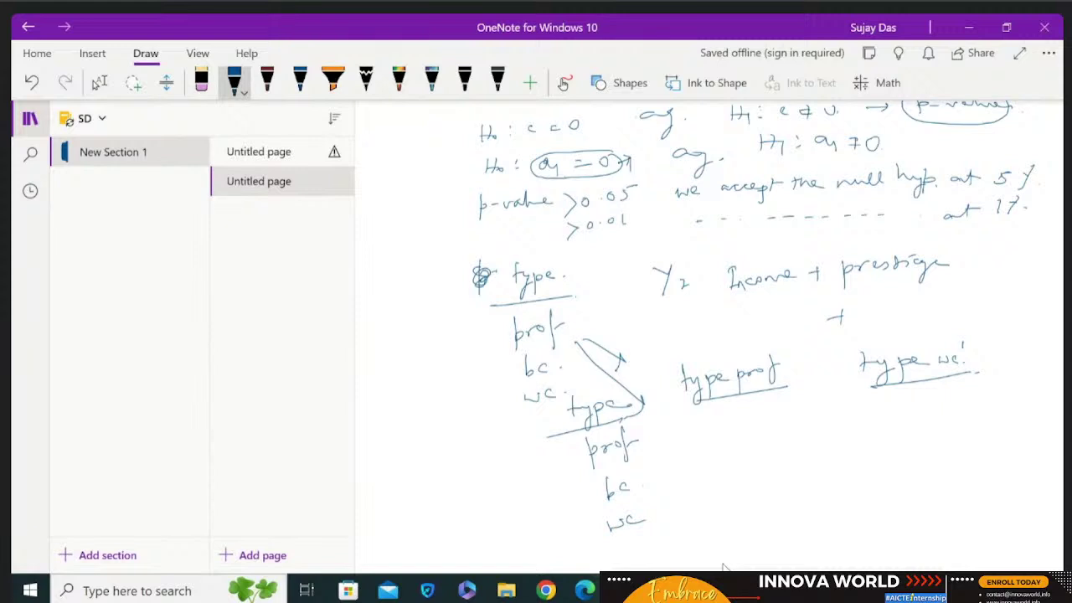
Fill the dummy columns with 1, 0, 0 for type prof and 0, 0, 1 for type wc, inserting a type bc column with 0, 1, 0.
left_click_drag(751, 407, 755, 473)
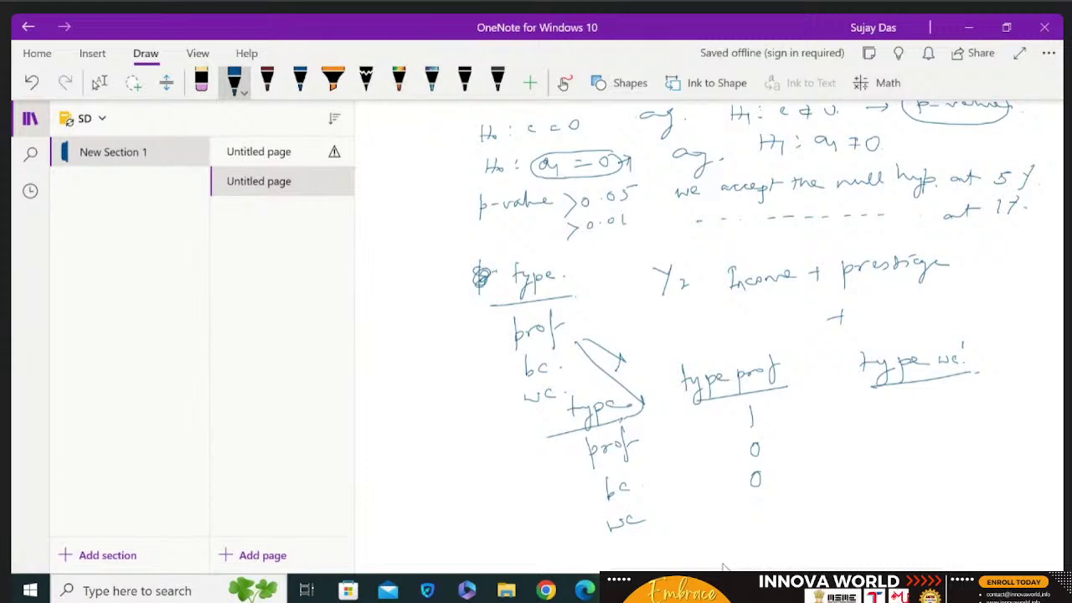
left_click_drag(924, 393, 931, 458)
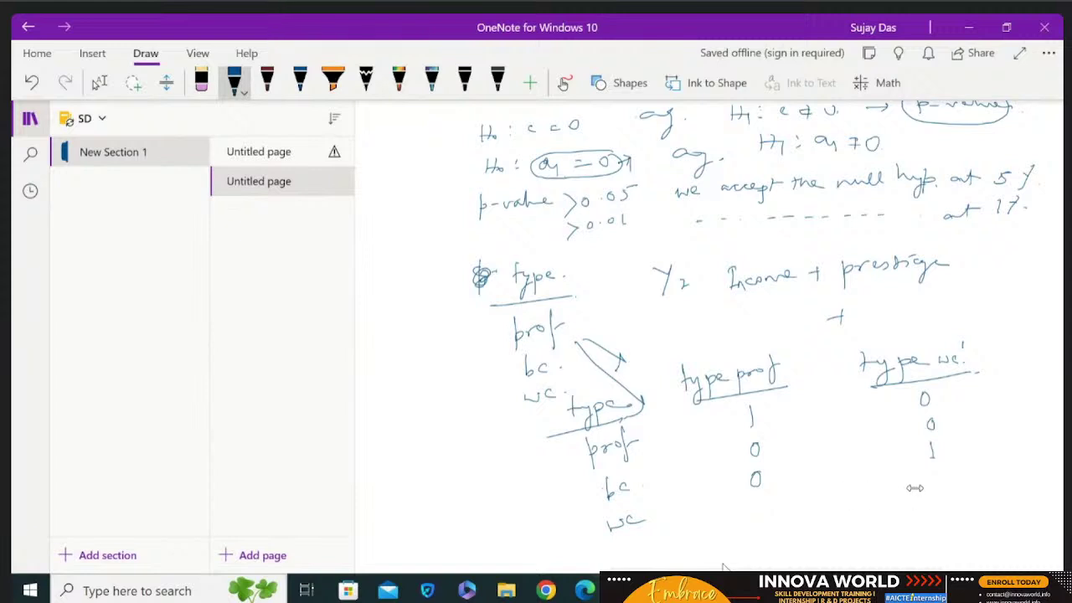
mouse_move(800, 344)
left_mouse_down()
mouse_move(809, 374)
mouse_move(857, 348)
left_mouse_up()
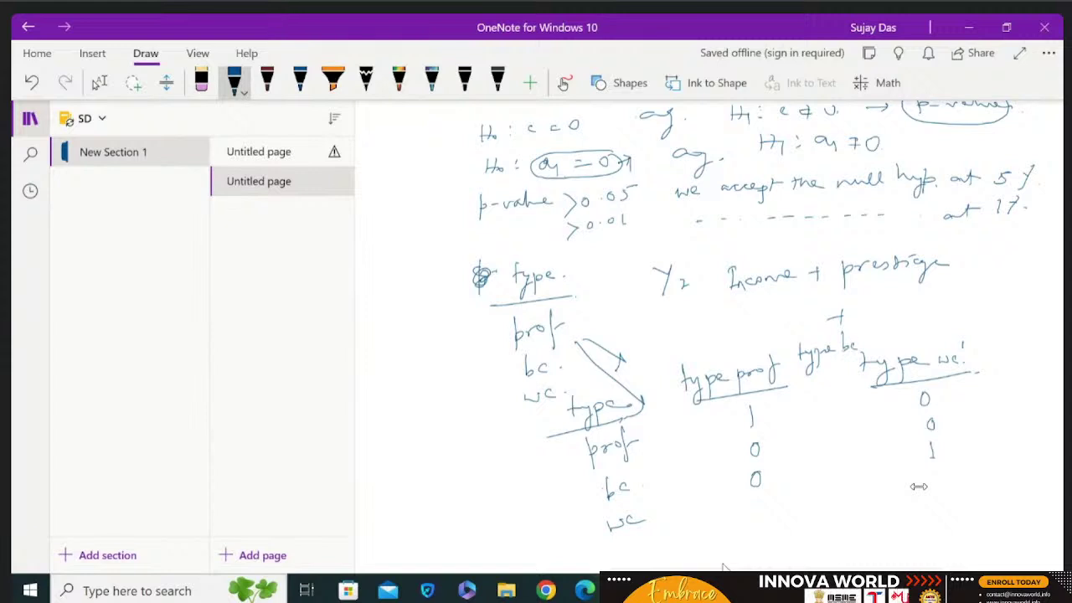
left_click_drag(800, 373, 851, 364)
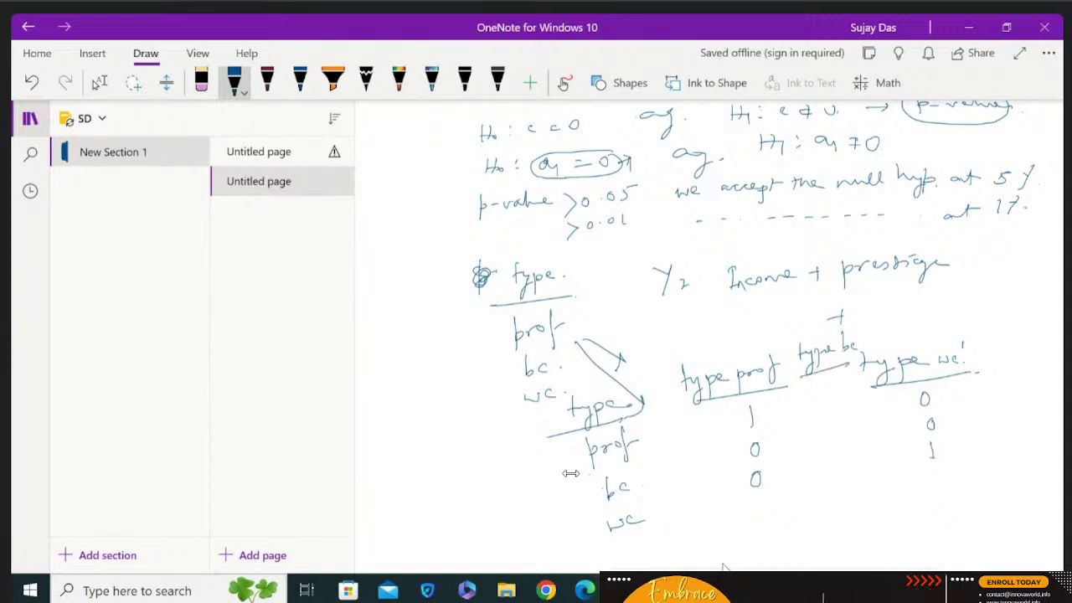
left_click_drag(824, 397, 825, 408)
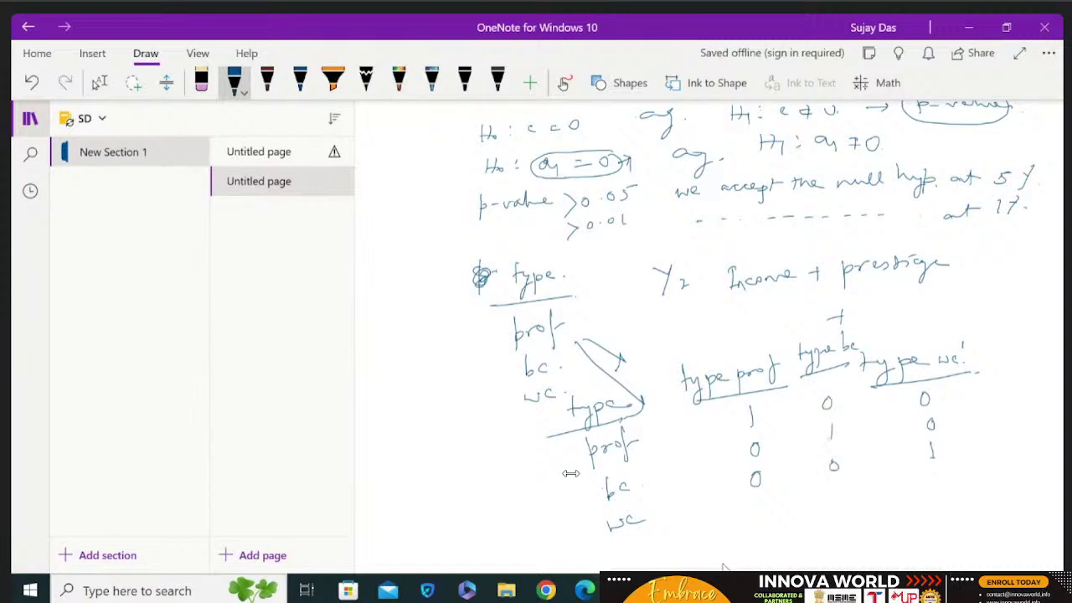
Write a 1 beside each of prof, bc and wc, and circle the type prof and type bc columns.
left_click_drag(536, 451, 535, 466)
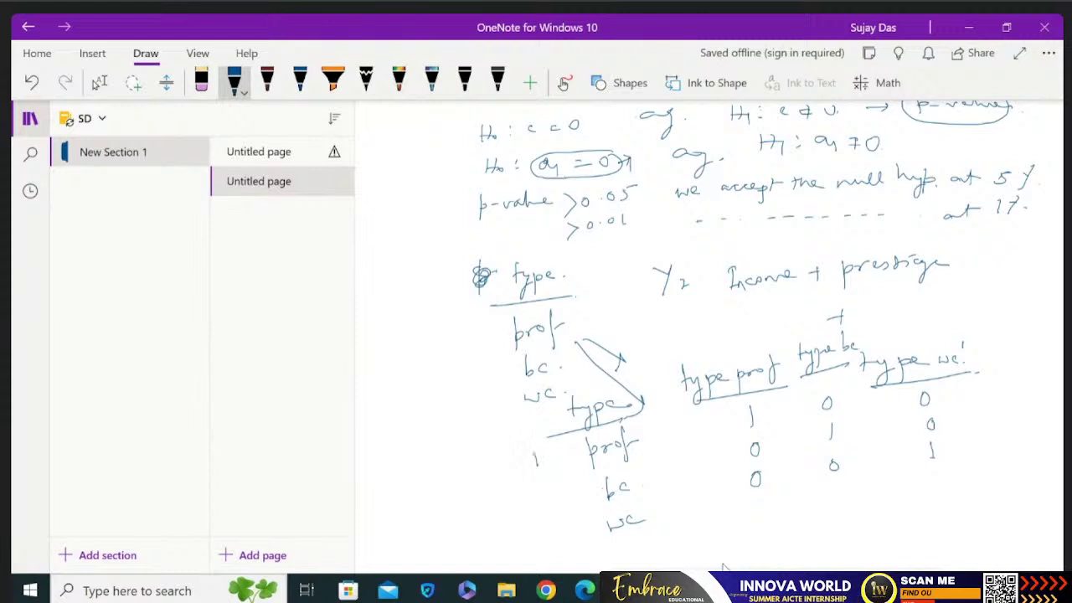
left_click_drag(559, 525, 557, 541)
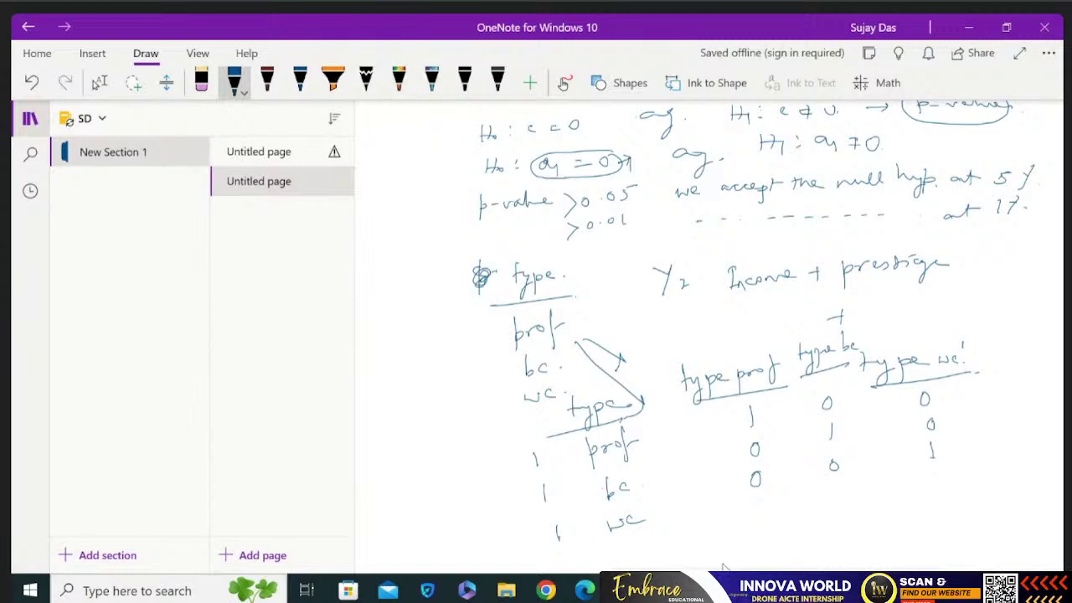
mouse_move(852, 323)
left_mouse_down()
mouse_move(683, 390)
mouse_move(795, 512)
mouse_move(876, 382)
mouse_move(845, 320)
left_mouse_up()
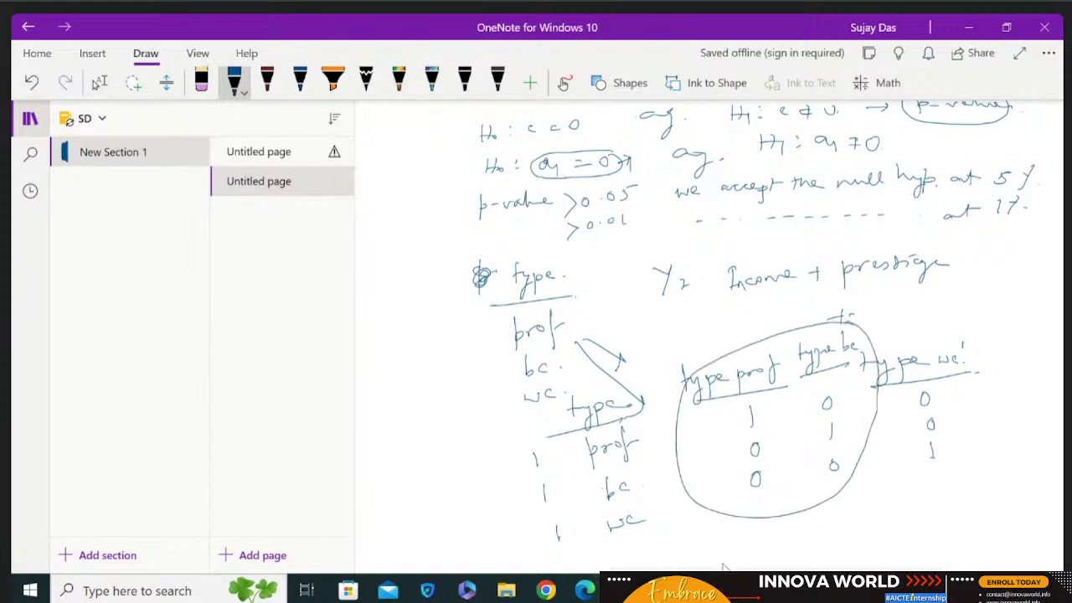
Start an example equation in the blank area below the dummy table by handwriting "Income = 50 ×".
left_click(97, 82)
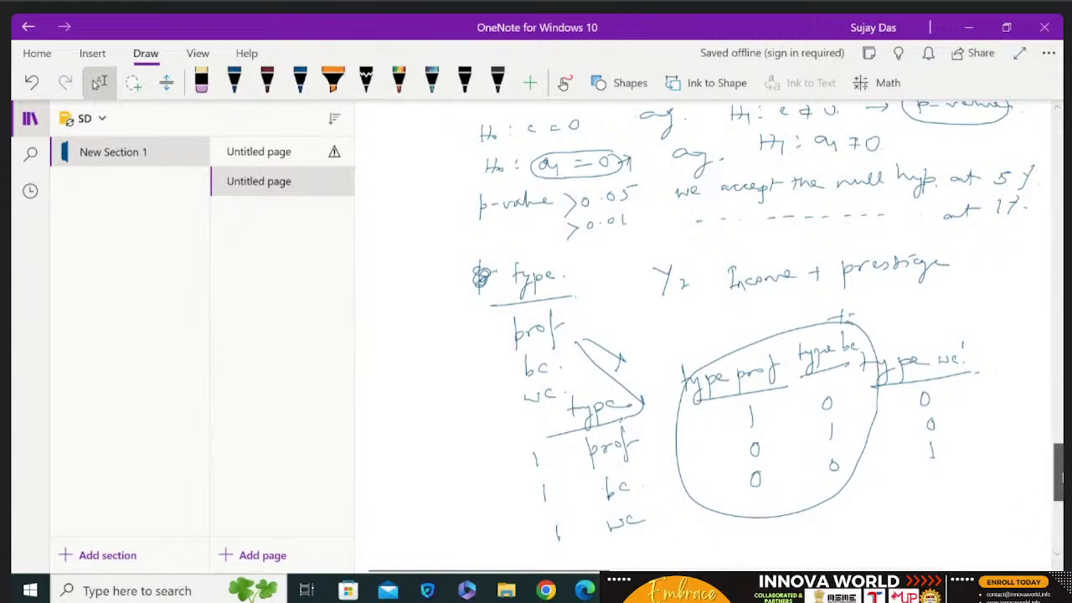
scroll(753, 335, "down", 5)
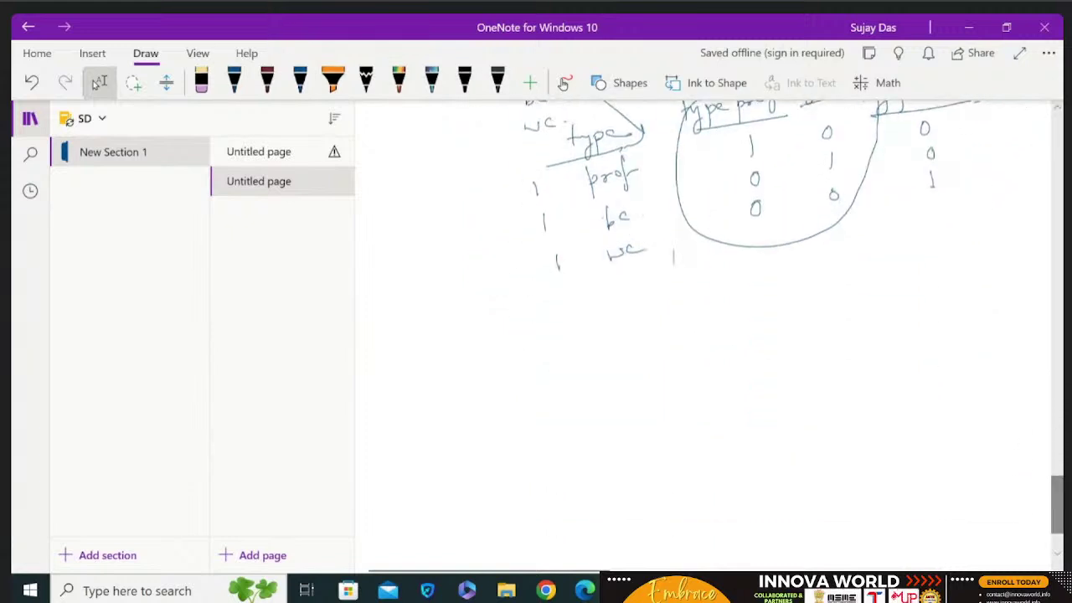
left_click(235, 81)
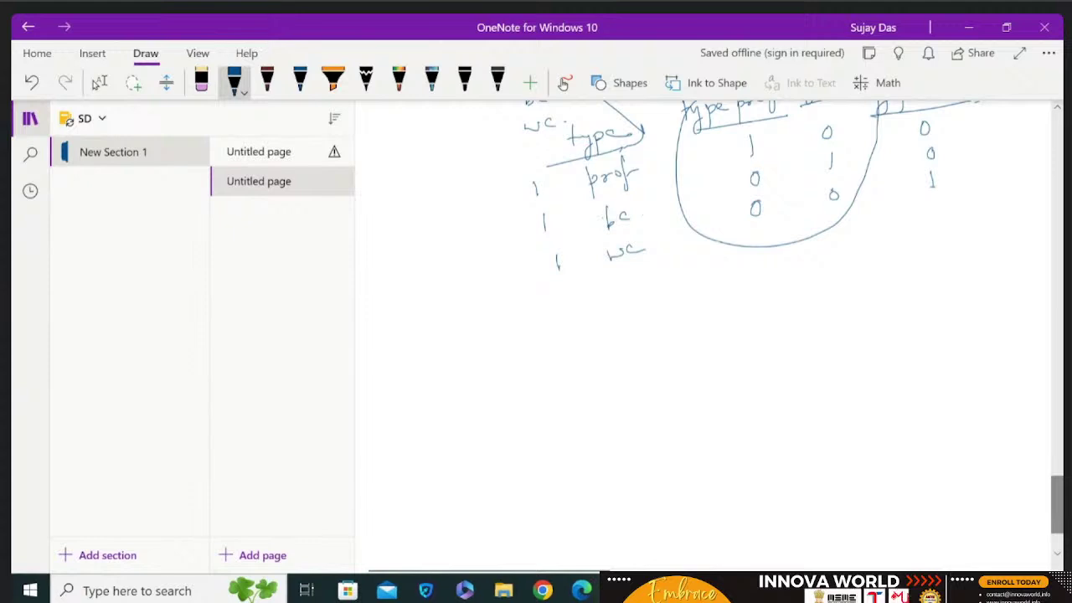
mouse_move(464, 345)
left_mouse_down()
mouse_move(467, 368)
mouse_move(535, 364)
left_mouse_up()
left_click_drag(559, 357, 569, 356)
left_click_drag(559, 362, 628, 355)
left_click(642, 350)
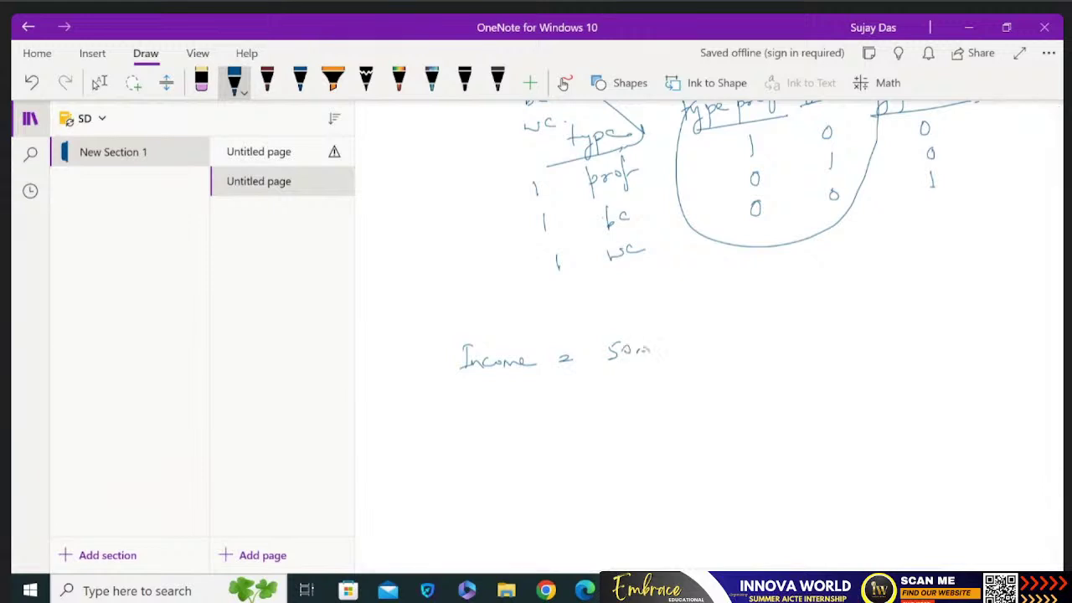
left_click_drag(643, 348, 650, 355)
Complete the income equation with the terms "type prof + (-20) · type wc".
mouse_move(671, 336)
left_mouse_down()
mouse_move(672, 368)
mouse_move(680, 342)
mouse_move(673, 374)
left_mouse_up()
mouse_move(691, 341)
left_mouse_down()
mouse_move(697, 361)
mouse_move(716, 346)
mouse_move(733, 365)
mouse_move(740, 352)
left_mouse_up()
mouse_move(743, 347)
left_mouse_down()
mouse_move(755, 342)
mouse_move(762, 365)
left_mouse_up()
left_click_drag(764, 345, 810, 341)
left_click_drag(805, 335, 806, 351)
mouse_move(845, 316)
left_mouse_down()
mouse_move(844, 353)
mouse_move(883, 336)
mouse_move(889, 347)
left_mouse_up()
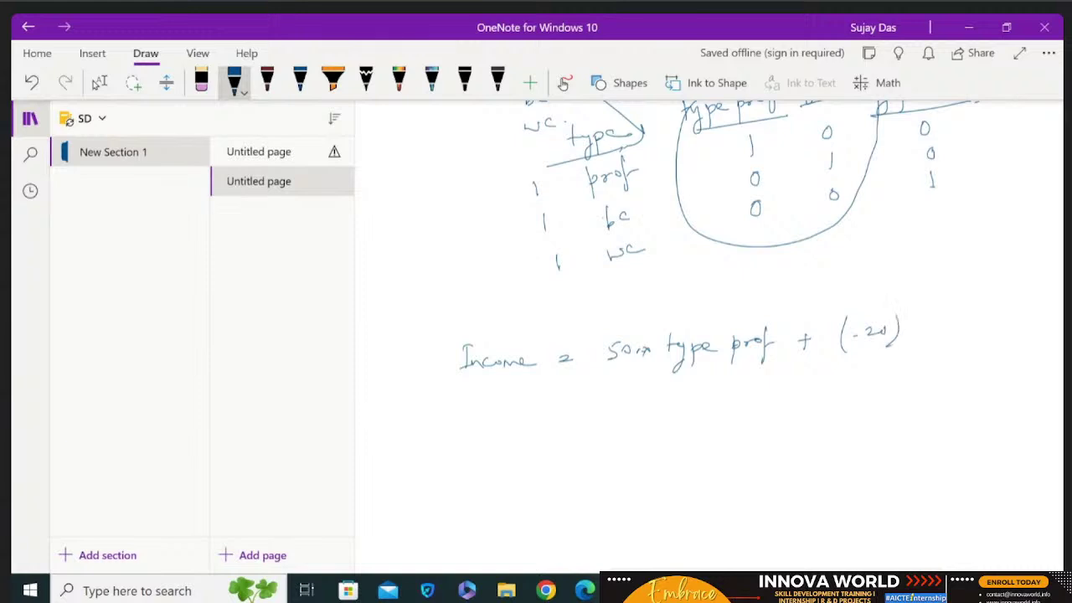
left_click_drag(931, 315, 931, 334)
mouse_move(927, 324)
left_mouse_down()
mouse_move(944, 350)
mouse_move(1005, 325)
left_mouse_up()
left_click_drag(1013, 323, 1010, 331)
left_click(1019, 329)
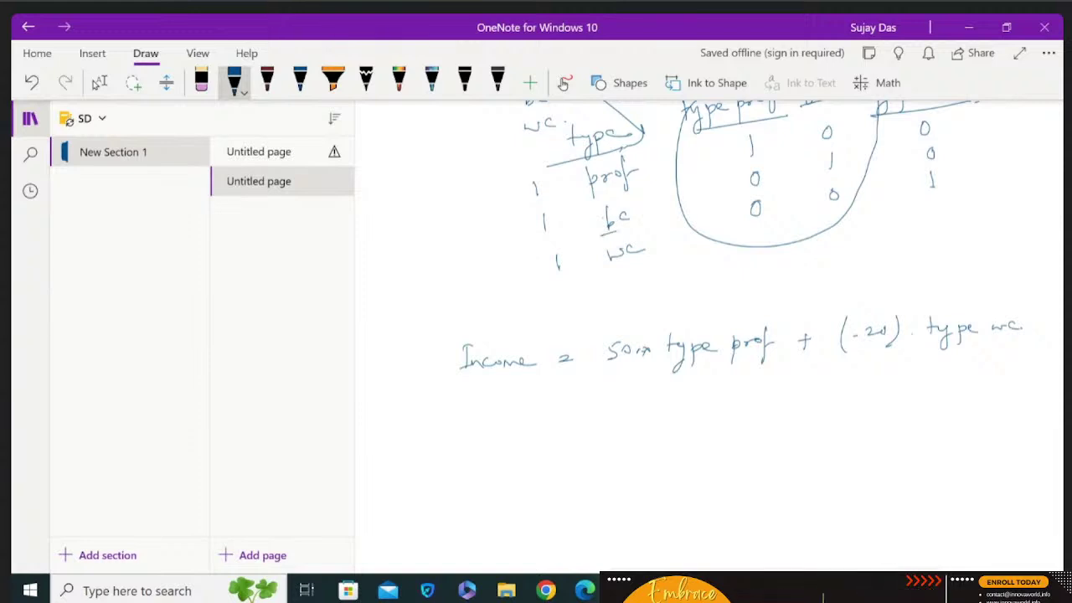
Underline bc in the table and the 50 coefficient in the equation, and annotate type prof with (+1) beneath it.
left_click_drag(603, 231, 628, 226)
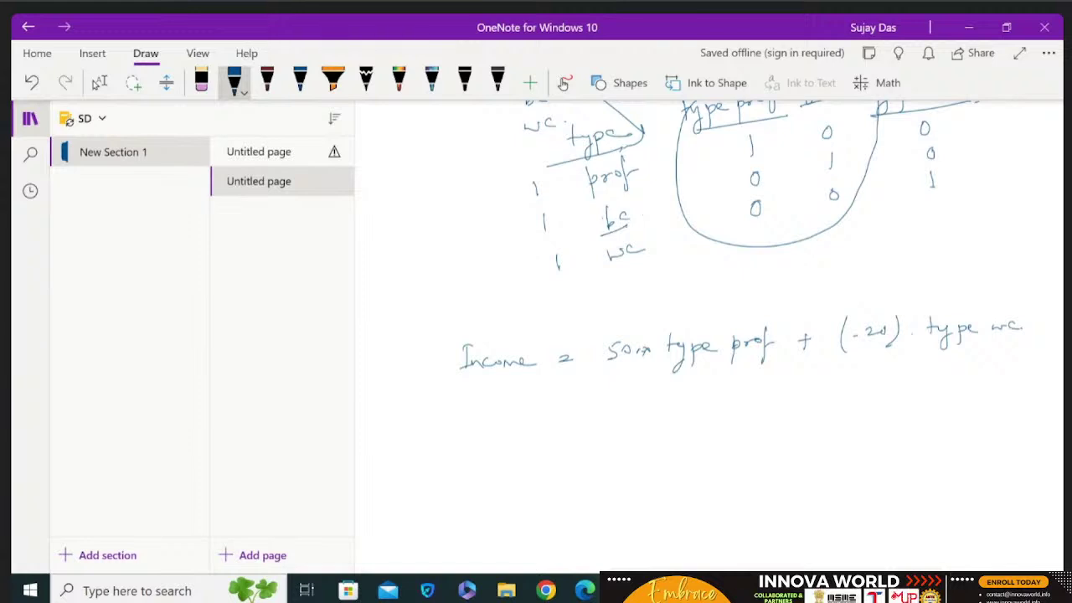
left_click(773, 356)
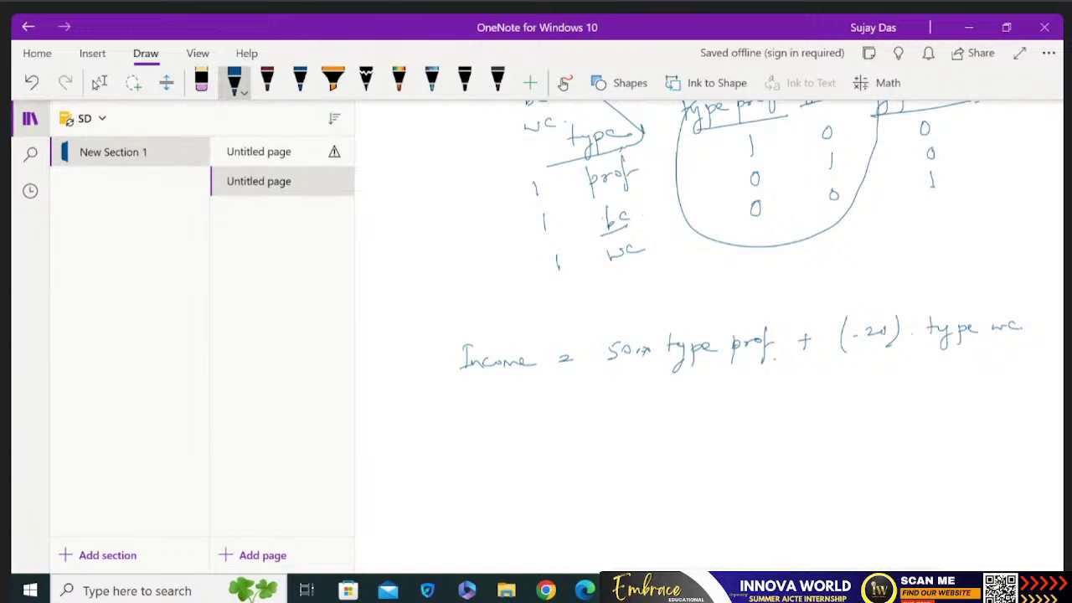
mouse_move(723, 385)
left_mouse_down()
mouse_move(723, 401)
mouse_move(689, 410)
mouse_move(727, 402)
left_mouse_up()
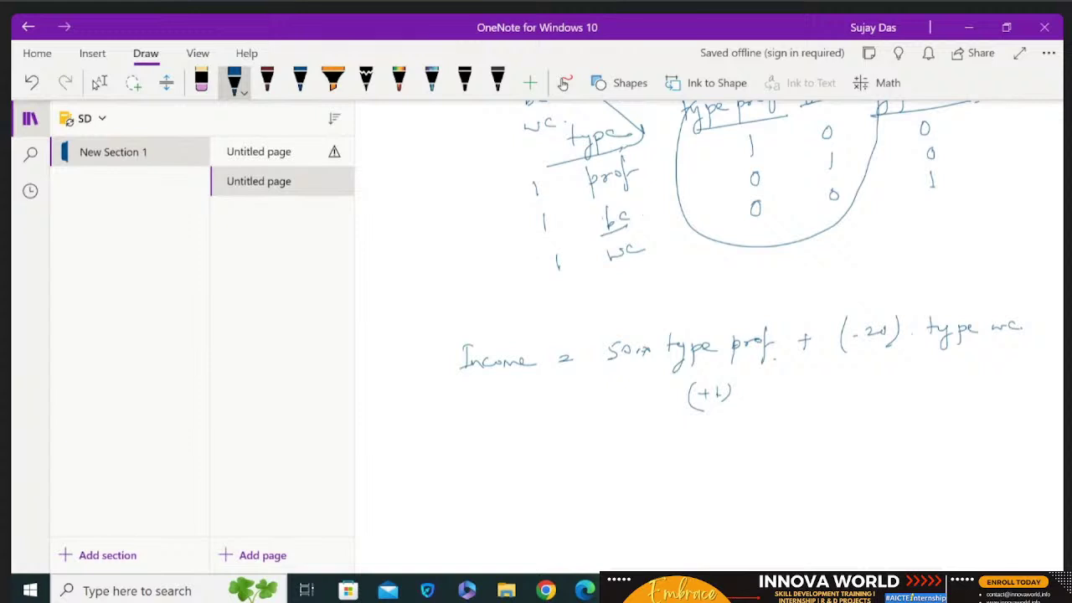
left_click_drag(606, 367, 638, 364)
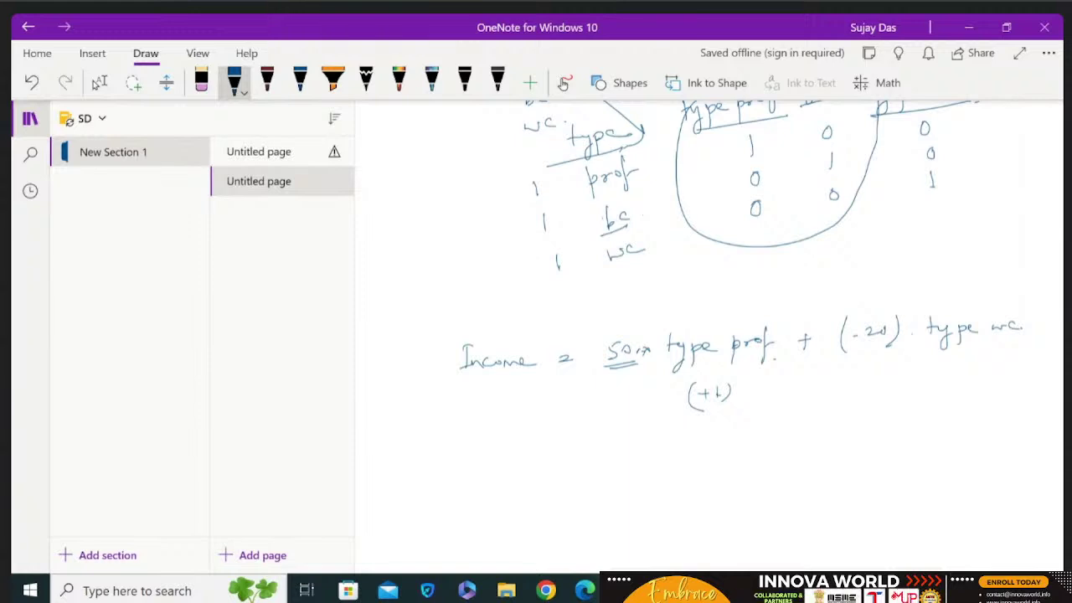
Write bc above both type terms, underline wc, circle the 50 and the second bc, and add a downward arrow under -20.
mouse_move(703, 288)
left_mouse_down()
mouse_move(707, 309)
mouse_move(727, 310)
left_mouse_up()
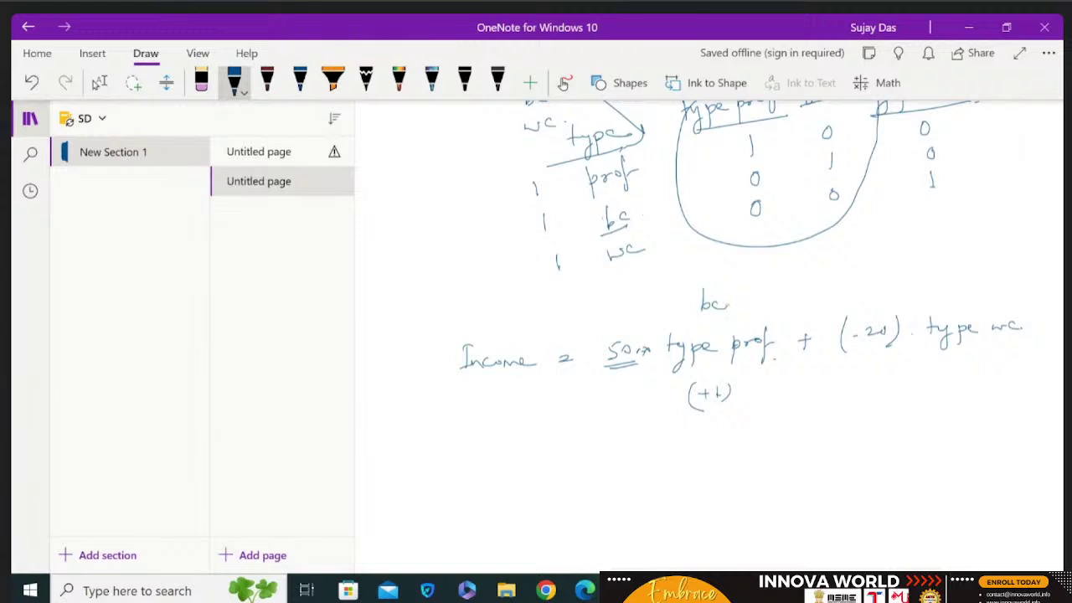
left_click_drag(952, 277, 959, 293)
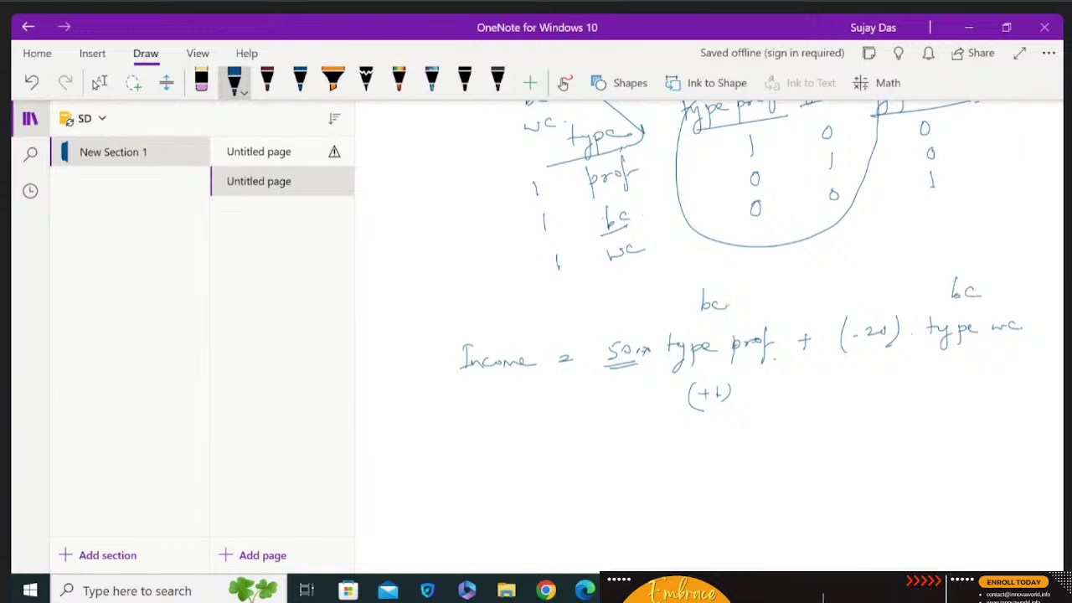
left_click_drag(991, 336, 1022, 334)
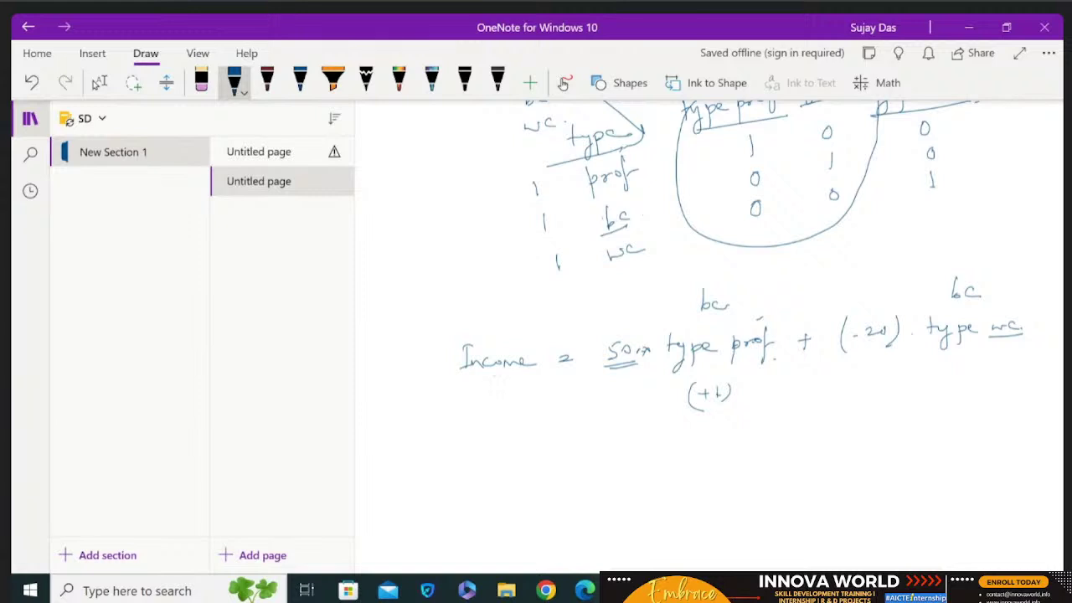
mouse_move(626, 323)
left_mouse_down()
mouse_move(591, 358)
mouse_move(642, 326)
left_mouse_up()
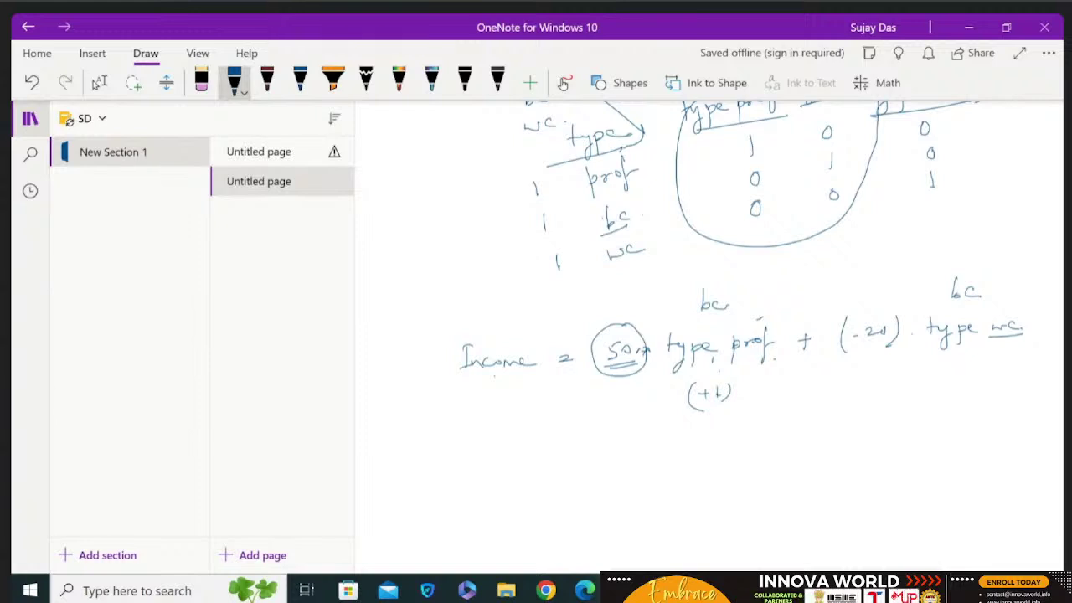
left_click_drag(959, 269, 978, 274)
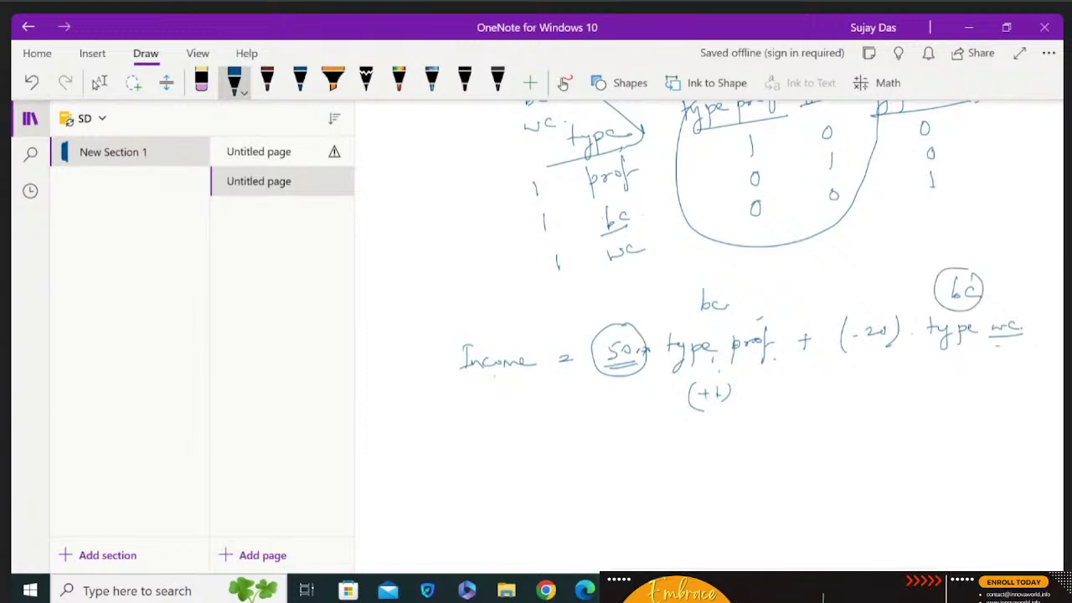
left_click_drag(879, 350, 879, 366)
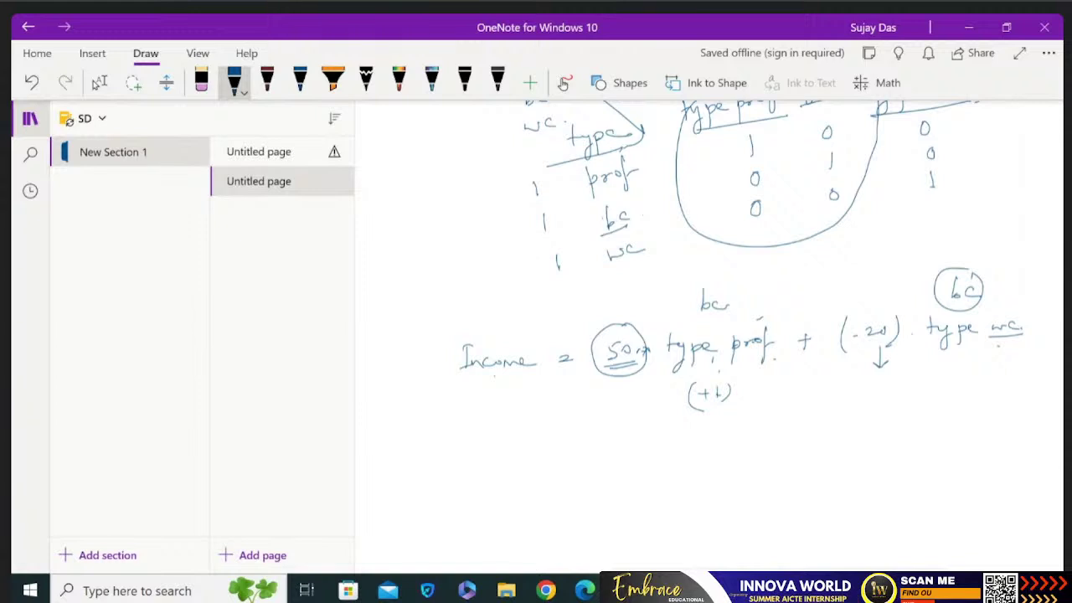
Switch to RStudio, view the mod1 code alongside its summary output by resizing the script pane, and return to OneNote.
left_click(663, 589)
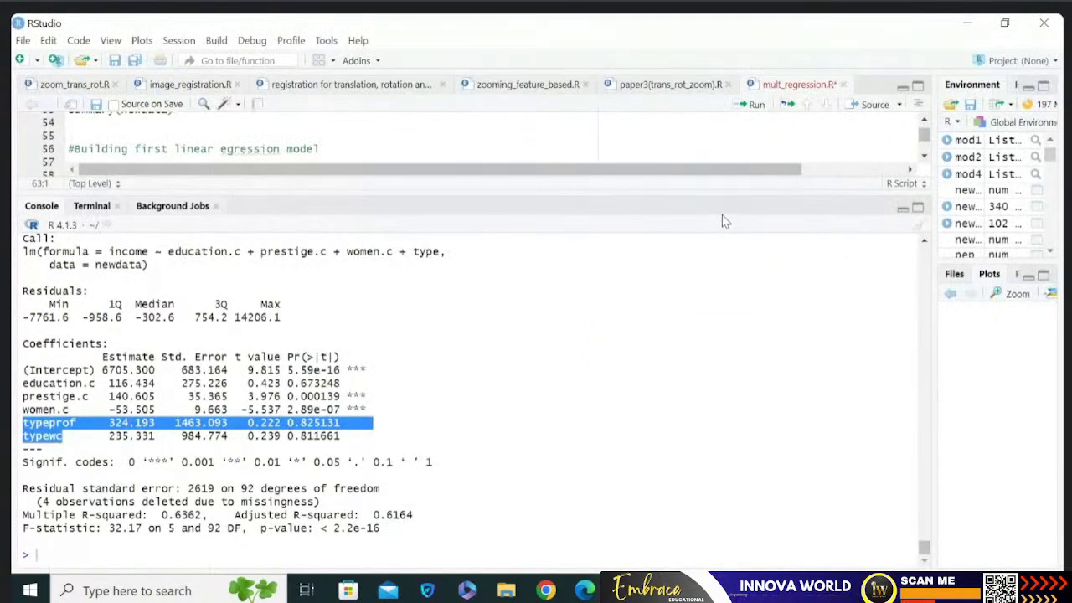
left_click_drag(725, 194, 741, 363)
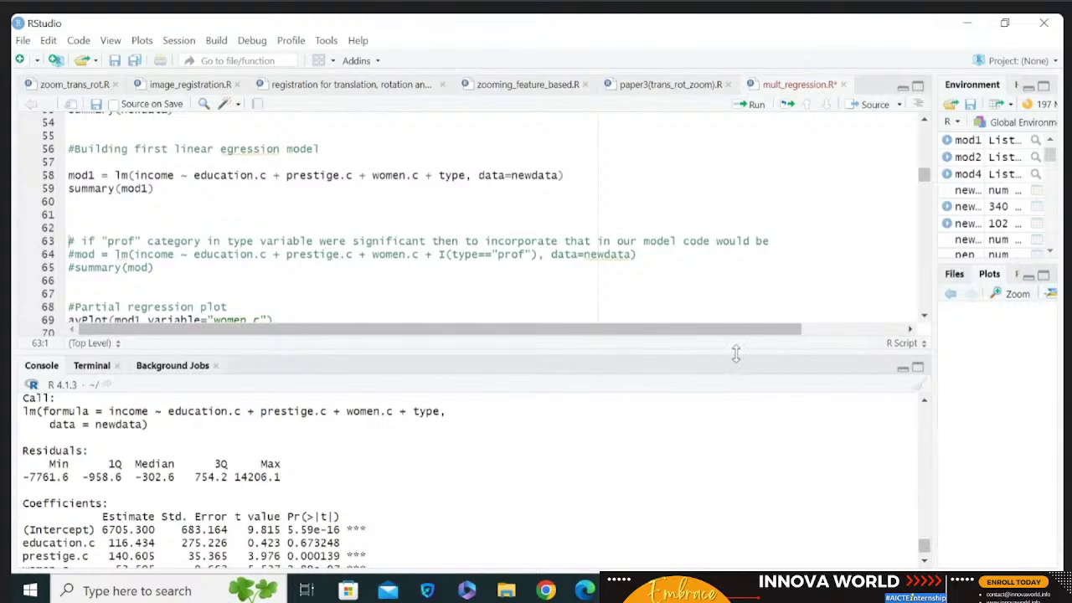
left_click_drag(735, 352, 775, 266)
key("alt+Tab")
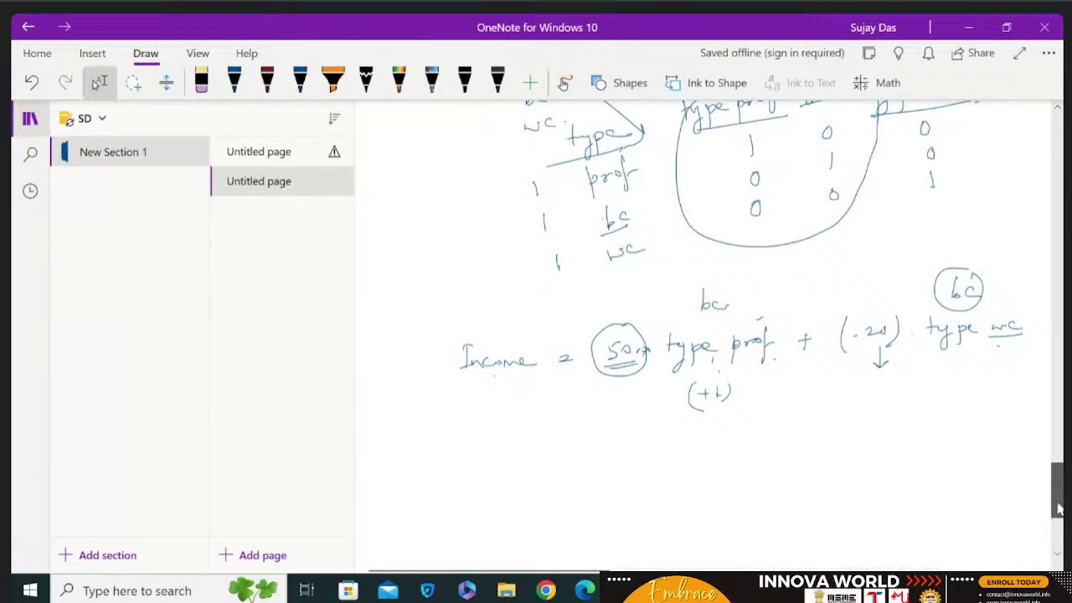
Handwrite "R² =" and "adj R² =" on separate lines below the income equation, double-underlining R².
left_click_drag(1059, 473, 1057, 521)
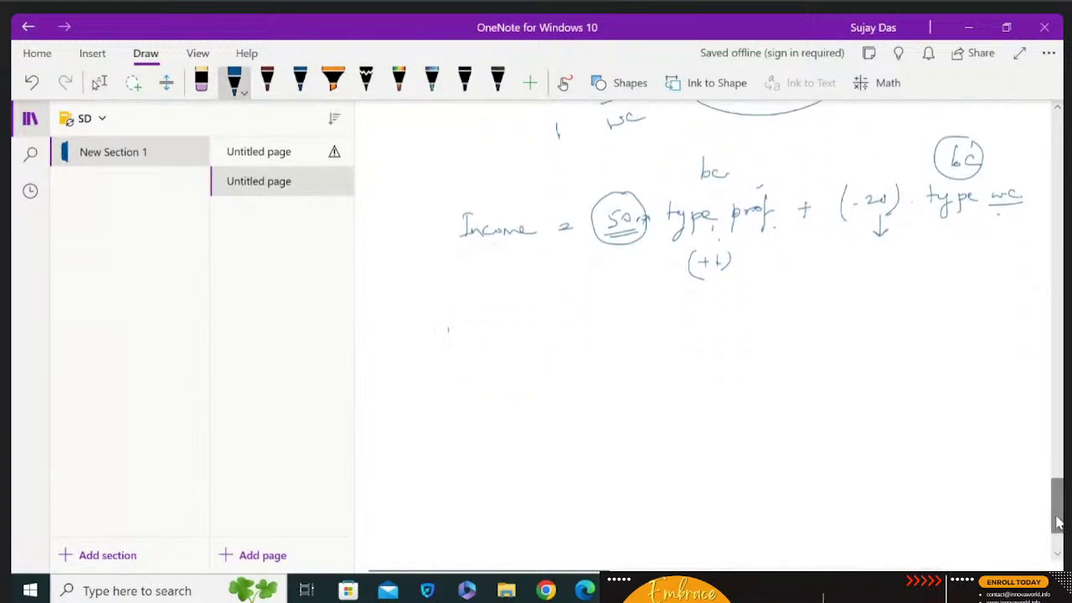
mouse_move(448, 327)
left_mouse_down()
mouse_move(467, 350)
mouse_move(480, 326)
left_mouse_up()
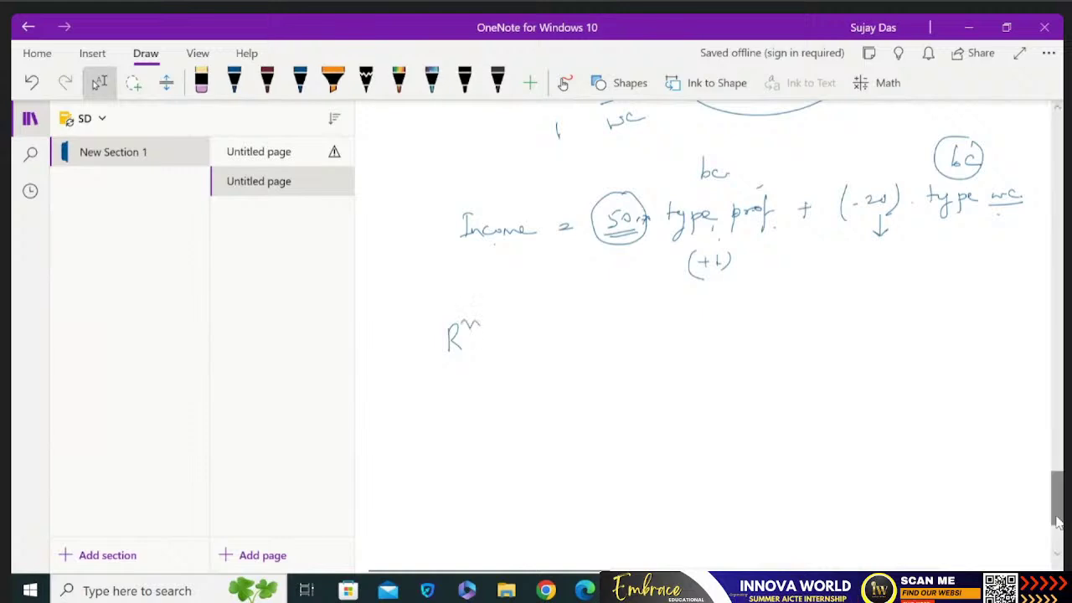
left_click_drag(434, 362, 464, 357)
left_click_drag(435, 365, 462, 362)
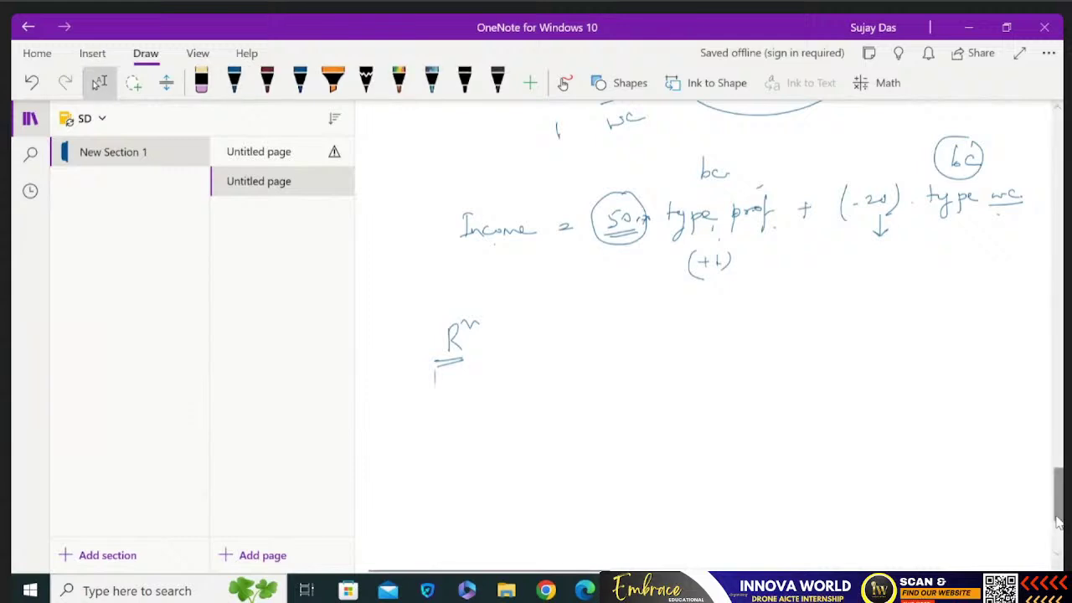
mouse_move(442, 410)
left_mouse_down()
mouse_move(465, 394)
mouse_move(479, 428)
mouse_move(485, 417)
mouse_move(524, 415)
mouse_move(542, 388)
left_mouse_up()
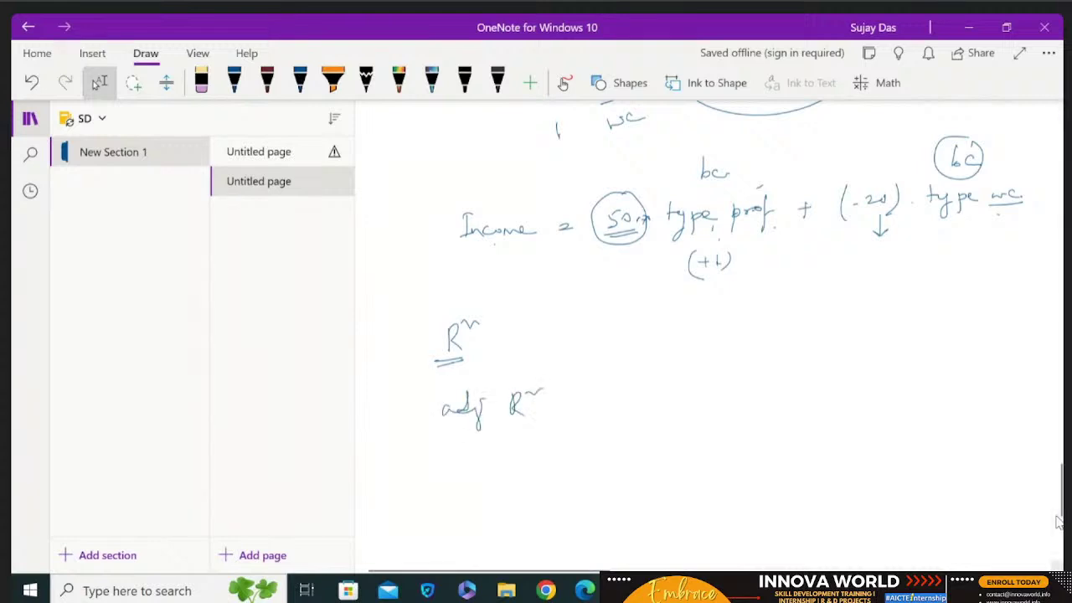
left_click_drag(510, 329, 521, 328)
left_click_drag(510, 333, 522, 333)
left_click_drag(545, 400, 556, 398)
left_click_drag(546, 405, 557, 404)
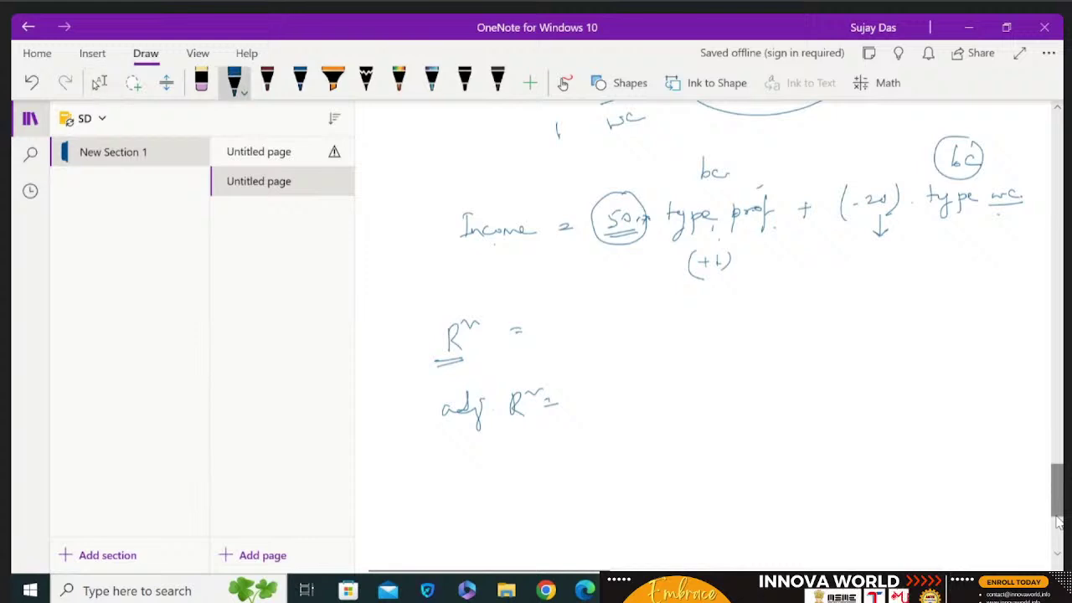
Write "Y ~ X1" beside R², with "corr(y, x1)" and an empty pair of parentheses beneath it.
left_click_drag(583, 309, 590, 321)
mouse_move(597, 310)
left_mouse_down()
mouse_move(584, 336)
mouse_move(644, 314)
left_mouse_up()
mouse_move(652, 310)
left_mouse_down()
mouse_move(666, 319)
mouse_move(652, 324)
left_mouse_up()
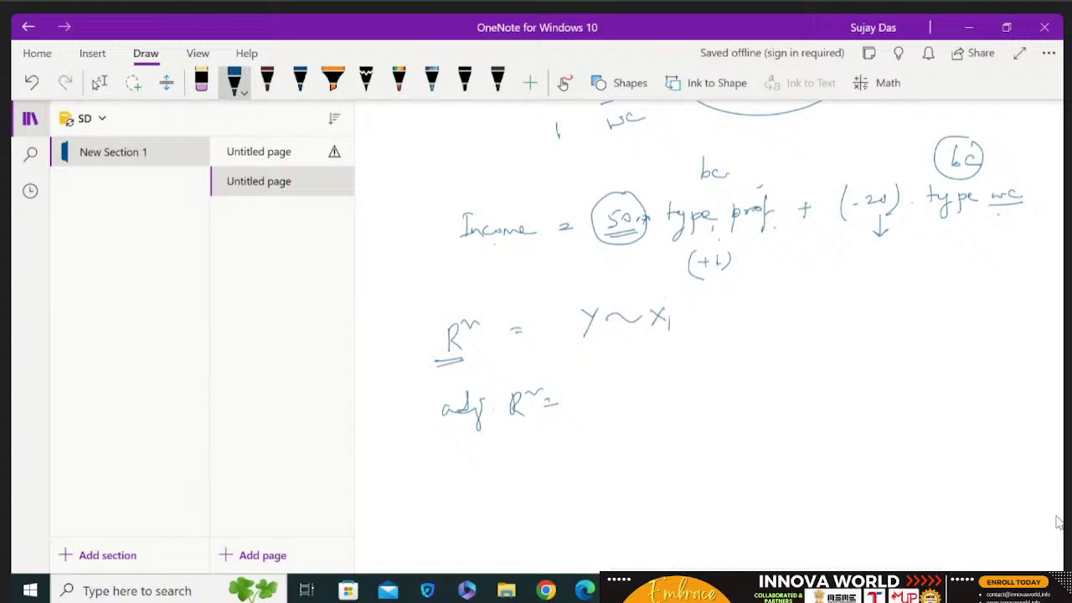
left_click_drag(598, 348, 607, 350)
mouse_move(613, 355)
left_mouse_down()
mouse_move(638, 344)
mouse_move(643, 355)
left_mouse_up()
left_click_drag(652, 344, 668, 356)
left_click_drag(680, 347, 697, 352)
mouse_move(704, 331)
left_mouse_down()
mouse_move(704, 358)
mouse_move(660, 359)
mouse_move(697, 354)
left_mouse_up()
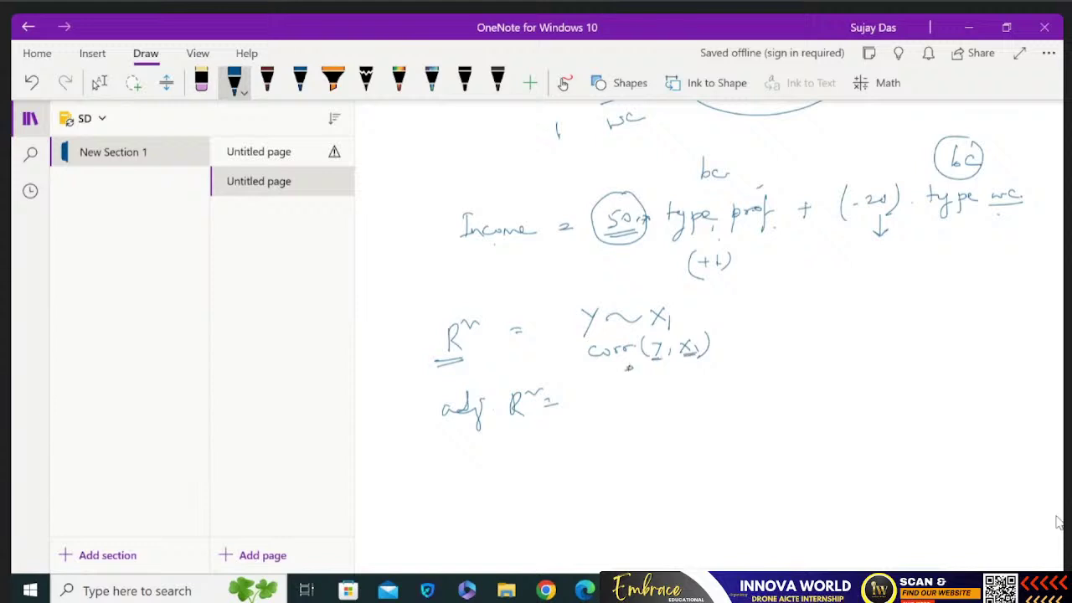
mouse_move(646, 367)
left_mouse_down()
mouse_move(640, 377)
mouse_move(677, 375)
left_mouse_up()
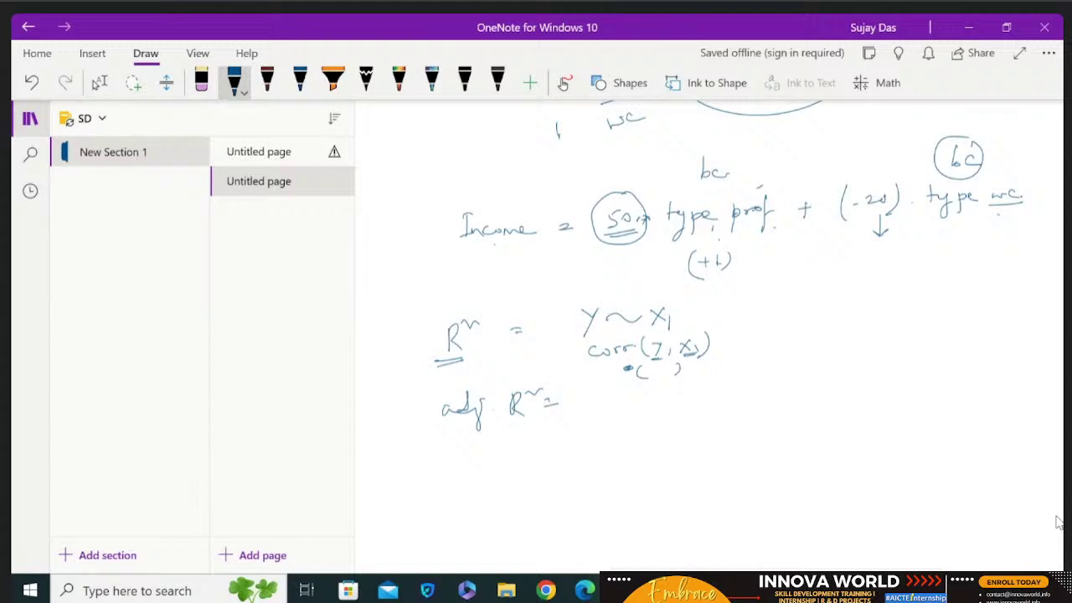
Add "+ X2" to the Y formula and extend the correlation line with "+ corr(y, x2) +" and a row of dashes.
mouse_move(684, 308)
left_mouse_down()
mouse_move(684, 323)
mouse_move(733, 318)
left_mouse_up()
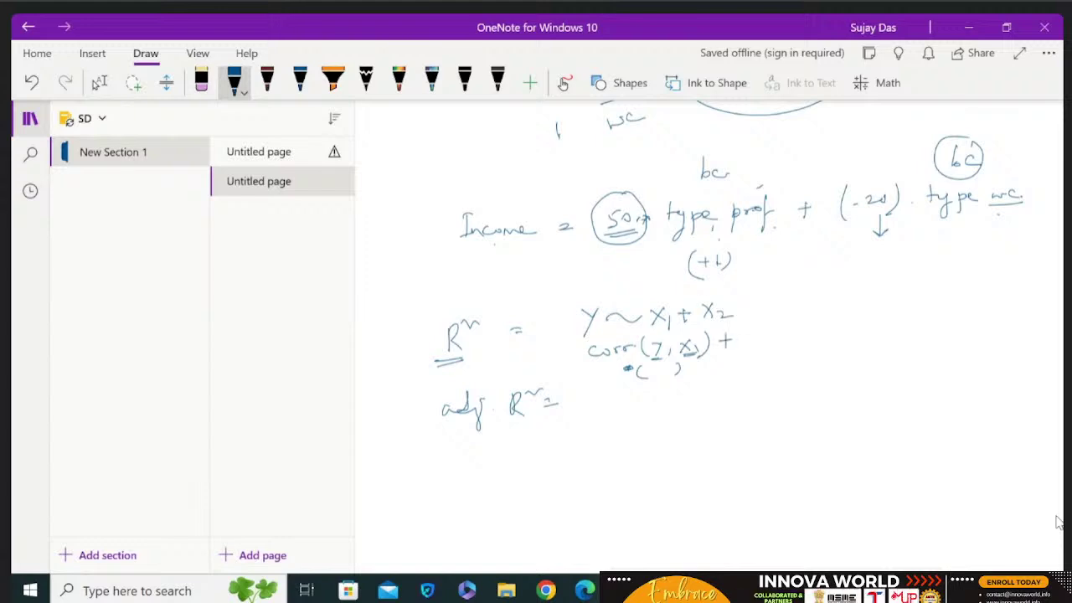
left_click_drag(751, 335, 757, 337)
left_click_drag(764, 341, 782, 328)
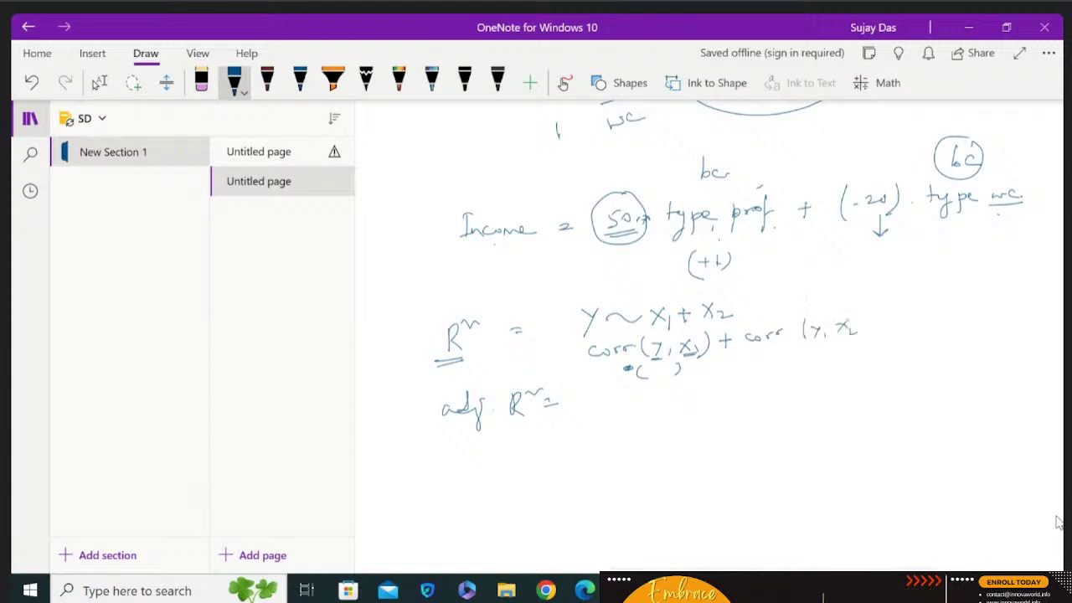
left_click_drag(863, 319, 865, 339)
left_click_drag(885, 330, 889, 336)
left_click_drag(902, 329, 910, 328)
left_click_drag(915, 329, 923, 328)
left_click_drag(927, 328, 936, 328)
left_click_drag(941, 328, 948, 329)
left_click_drag(953, 328, 961, 329)
left_click_drag(965, 329, 975, 328)
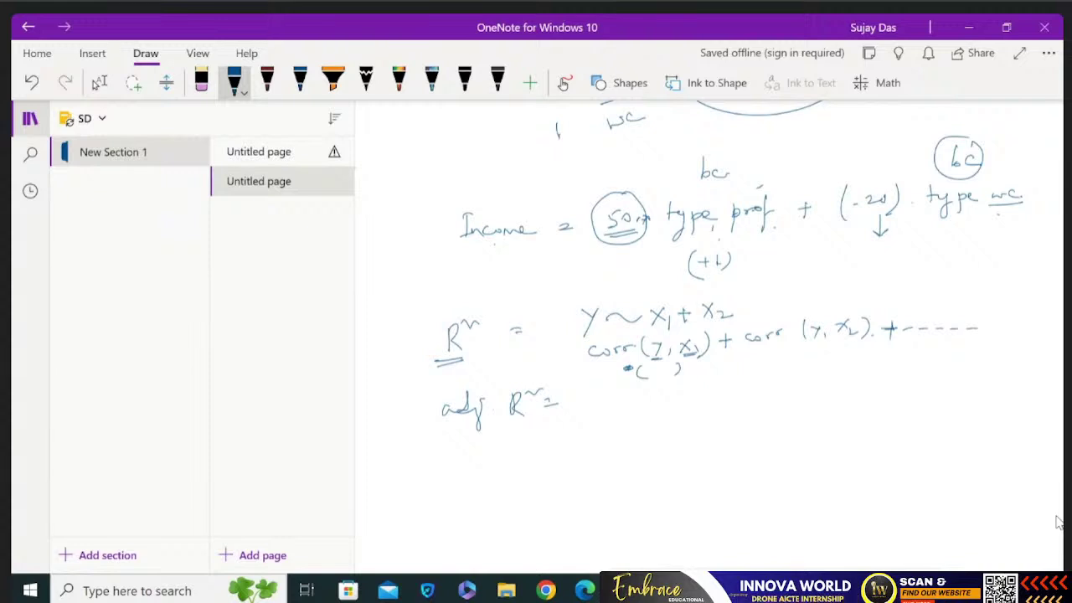
Extend the Y formula with further plus signs and the terms X5 and X6.
left_click_drag(756, 302, 756, 316)
left_click_drag(750, 309, 795, 314)
left_click_drag(795, 302, 771, 315)
left_click_drag(765, 308, 777, 308)
left_click_drag(809, 308, 802, 319)
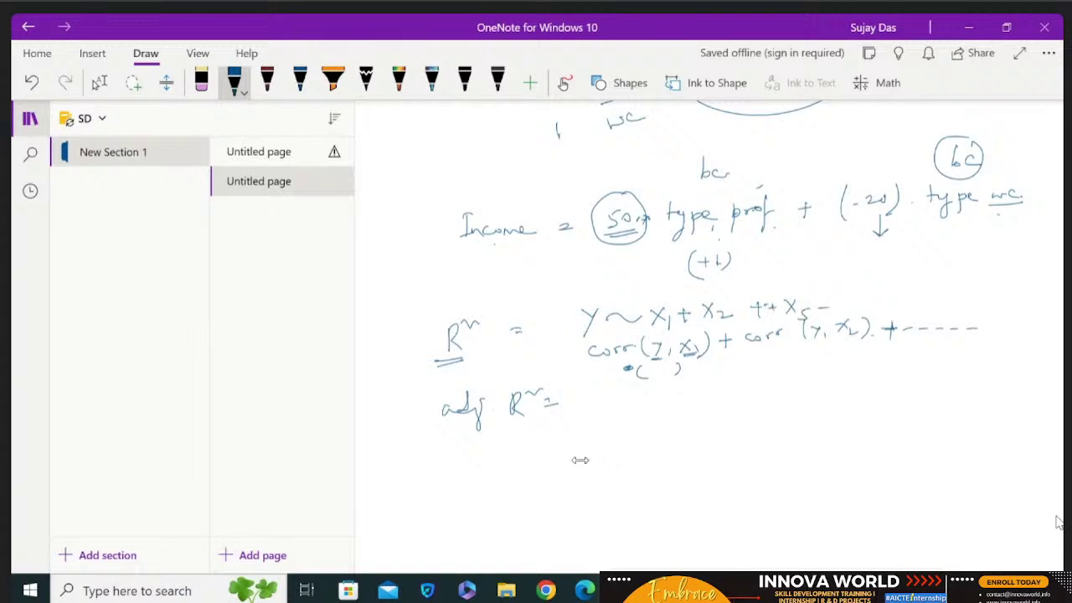
mouse_move(822, 303)
left_mouse_down()
mouse_move(822, 316)
mouse_move(850, 314)
left_mouse_up()
left_click_drag(850, 299, 840, 314)
left_click_drag(855, 306, 859, 314)
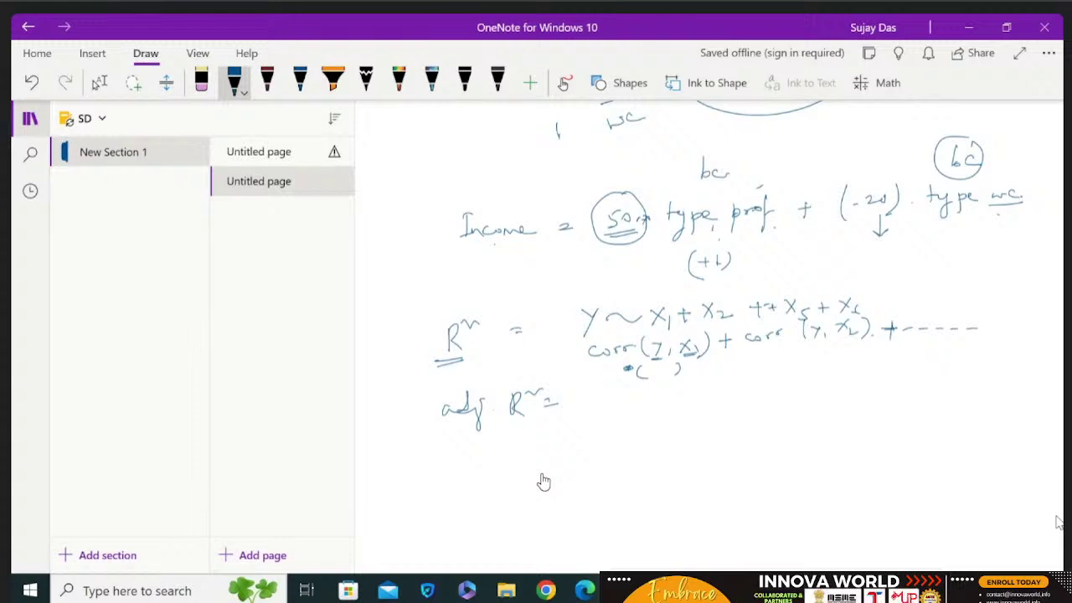
Bracket the terms X1 through X5 and write R² with upward arrows above the formula.
left_click_drag(800, 288, 801, 322)
left_click_drag(645, 299, 645, 330)
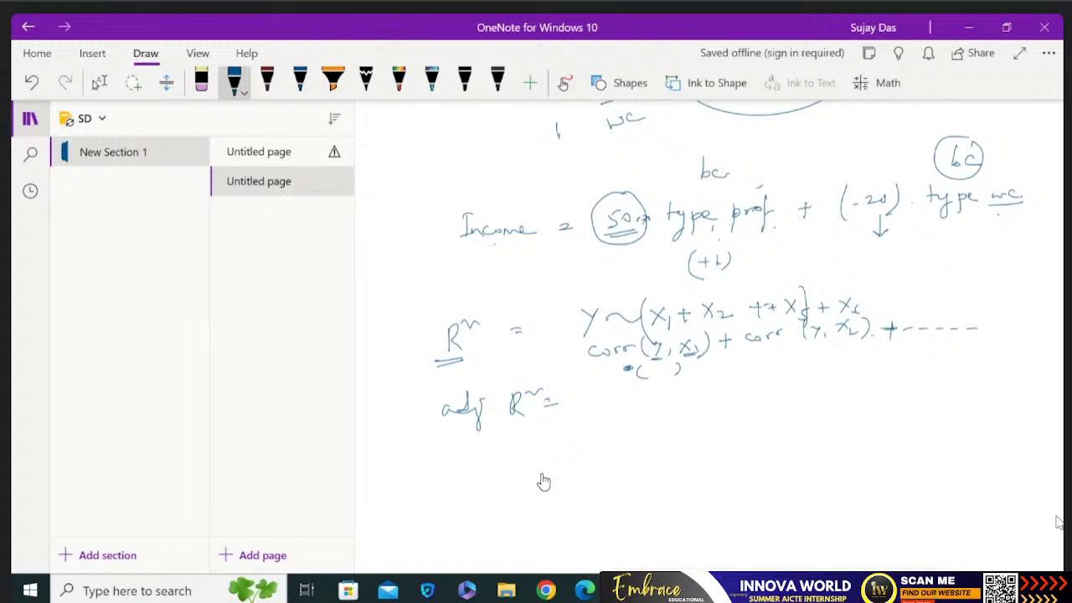
left_click_drag(779, 261, 781, 287)
mouse_move(795, 249)
left_mouse_down()
mouse_move(807, 269)
mouse_move(817, 247)
mouse_move(829, 270)
mouse_move(825, 248)
left_mouse_up()
left_click_drag(851, 226, 850, 252)
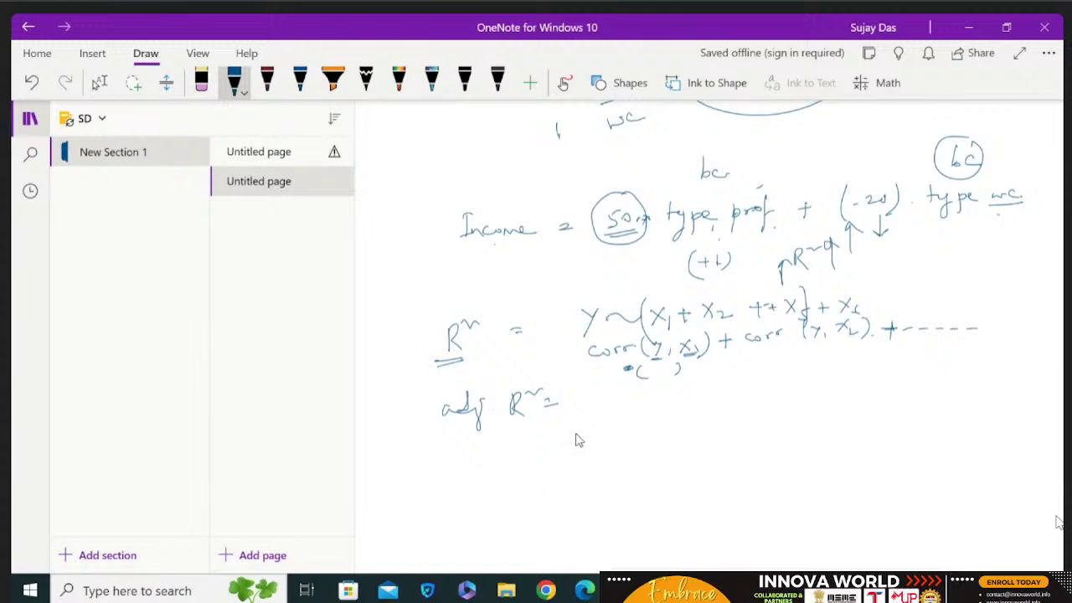
Write a row of X terms starting with X1 and X2 and ending in dashes beside adj R², with upward arrows beneath.
left_click_drag(641, 405, 653, 419)
left_click_drag(654, 405, 642, 420)
mouse_move(658, 409)
left_mouse_down()
mouse_move(653, 465)
mouse_move(659, 434)
mouse_move(693, 410)
left_mouse_up()
left_click_drag(692, 456, 692, 433)
left_click_drag(689, 439, 696, 437)
left_click_drag(736, 404, 756, 413)
mouse_move(745, 453)
left_mouse_down()
mouse_move(745, 441)
mouse_move(797, 414)
left_mouse_up()
left_click_drag(820, 414, 833, 412)
left_click_drag(845, 411, 856, 409)
Mark and underline a parenthesized group below the dashes, separate it with a vertical line, and double-underline adj R².
left_click(847, 450)
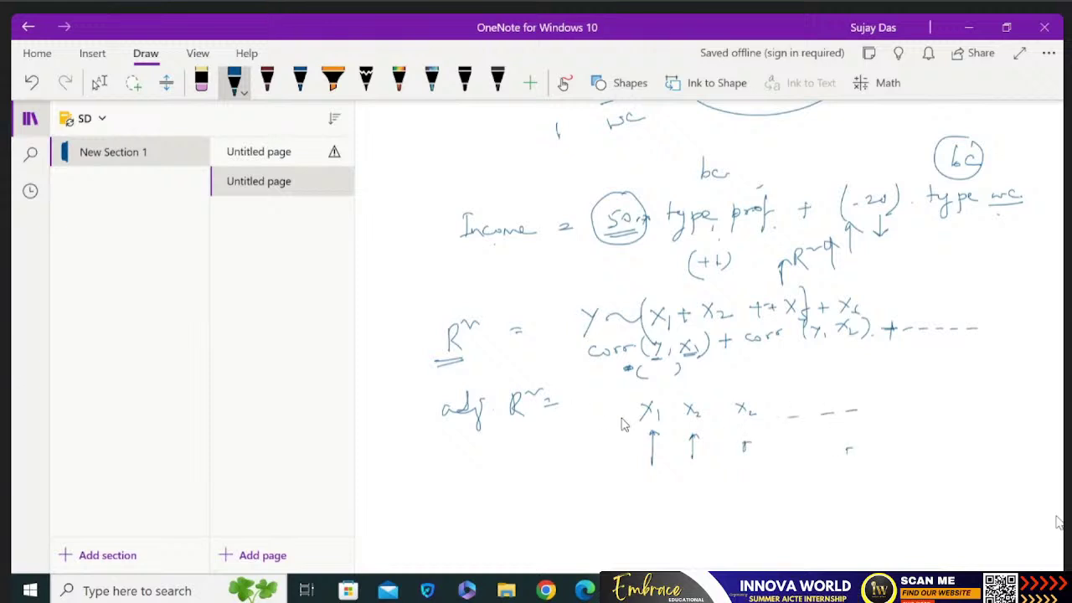
left_click_drag(893, 441, 894, 455)
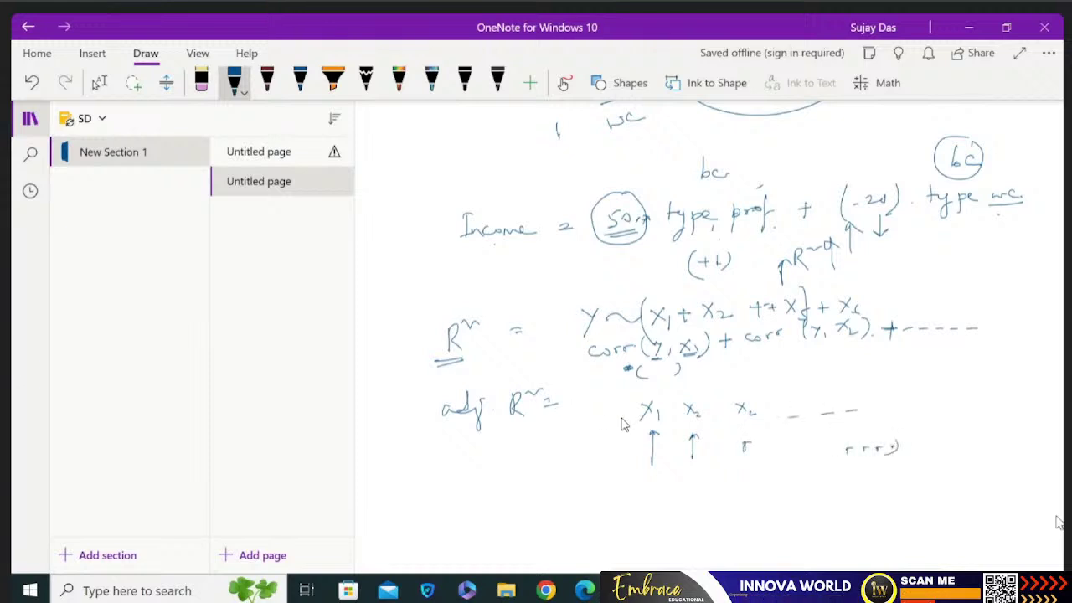
mouse_move(832, 442)
left_mouse_down()
mouse_move(829, 458)
mouse_move(896, 453)
left_mouse_up()
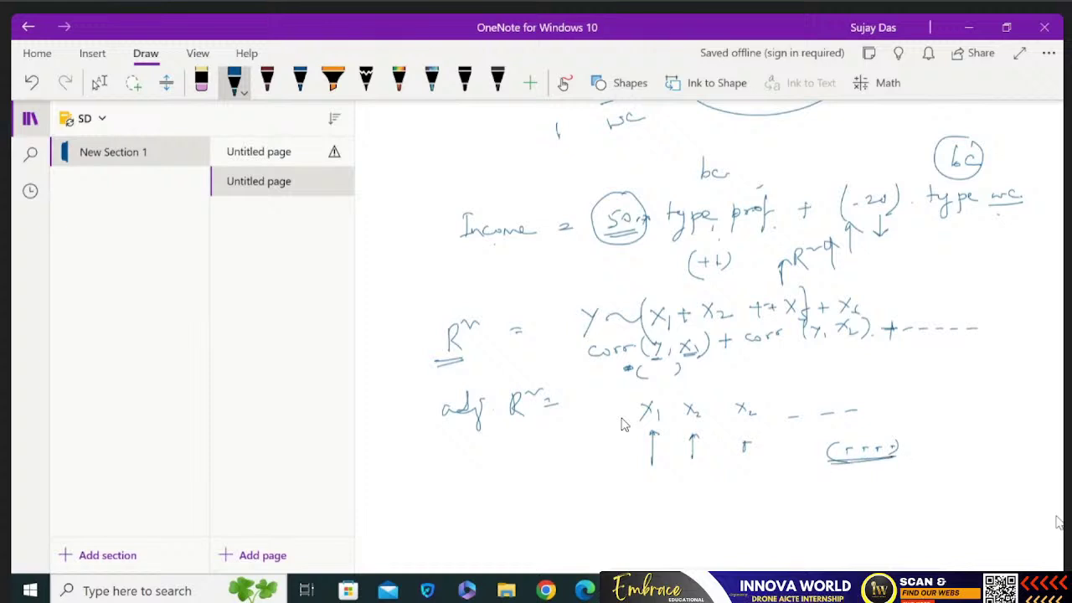
left_click_drag(802, 377, 803, 462)
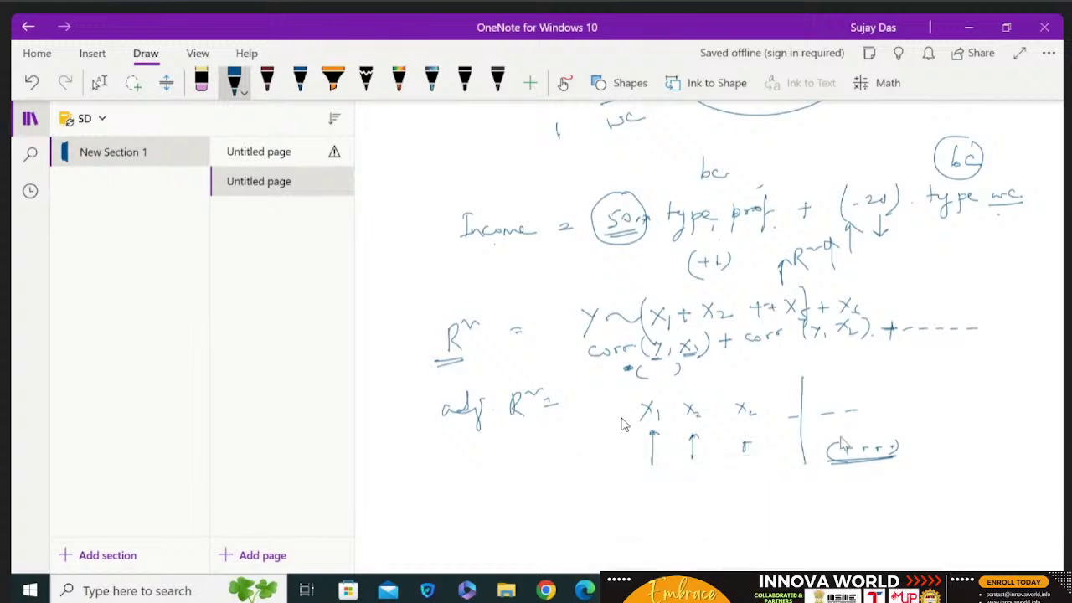
left_click_drag(440, 438, 530, 426)
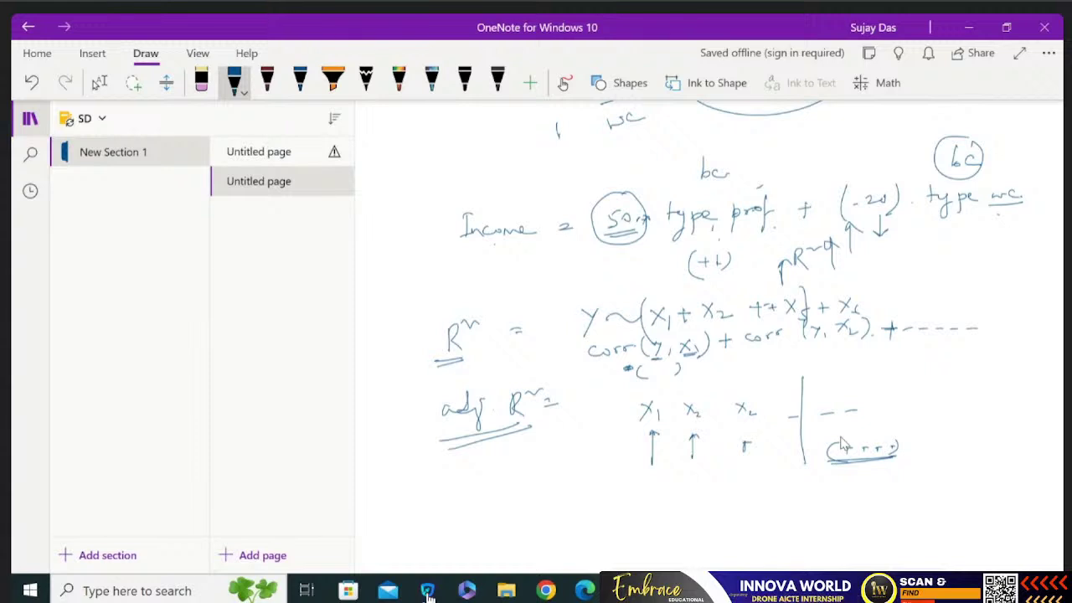
Switch to RStudio and enlarge the script pane to show the code following the mod1 summary.
left_click(99, 82)
key("alt+Tab")
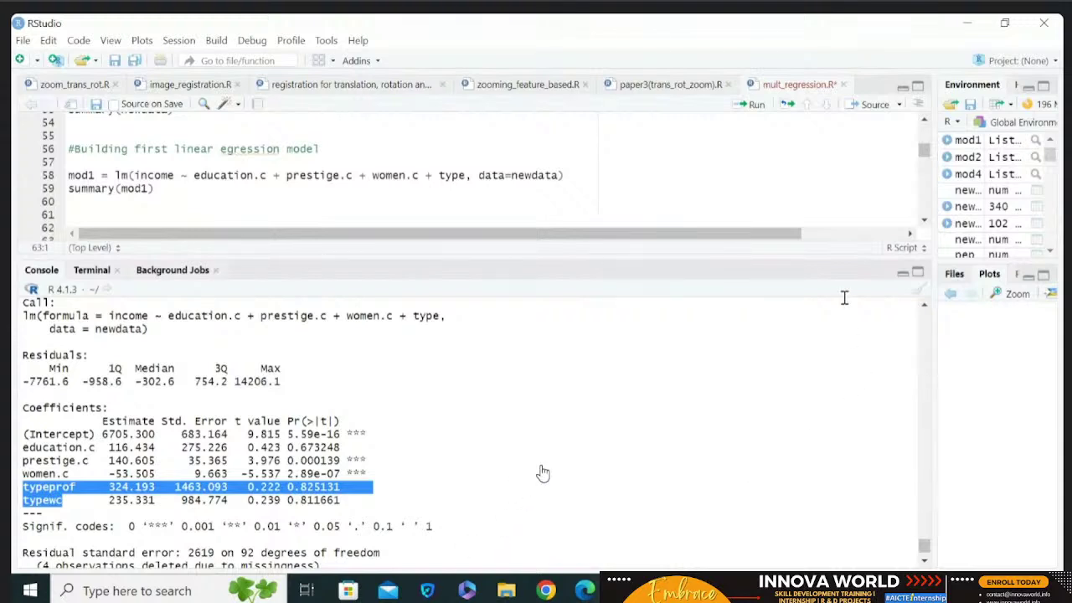
left_click_drag(838, 253, 864, 385)
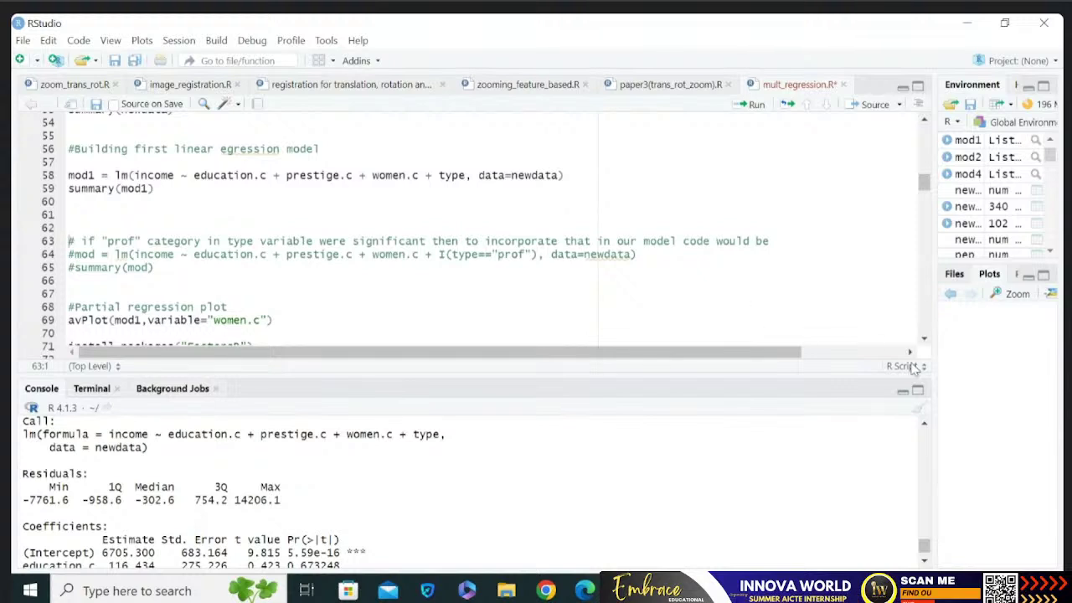
scroll(920, 344, "down", 2)
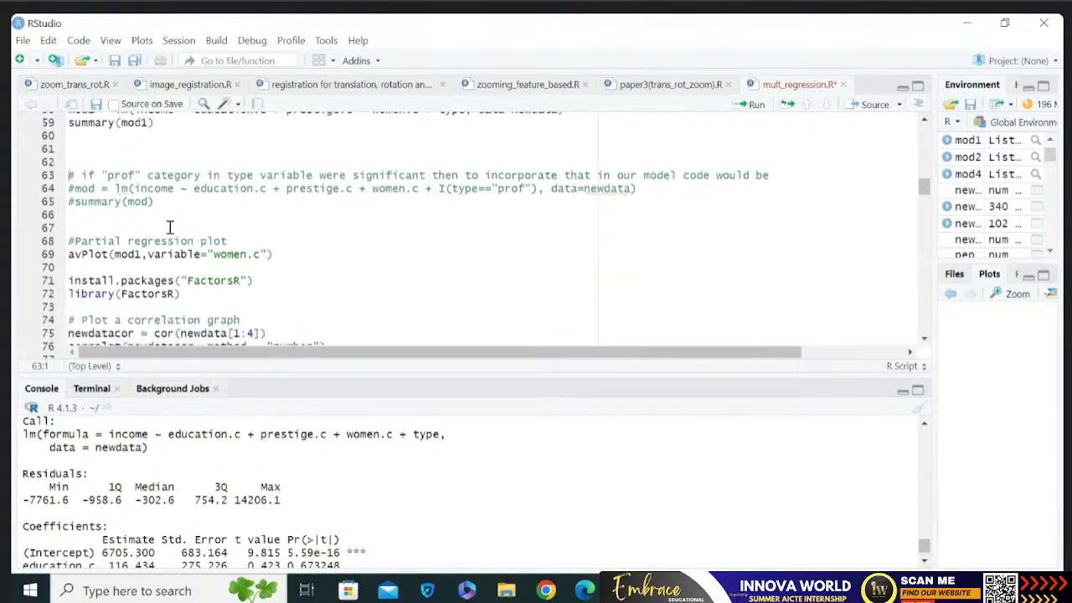
Write an empty which() call on the blank line below the commented summary(mod) line.
left_click(138, 215)
type("is")
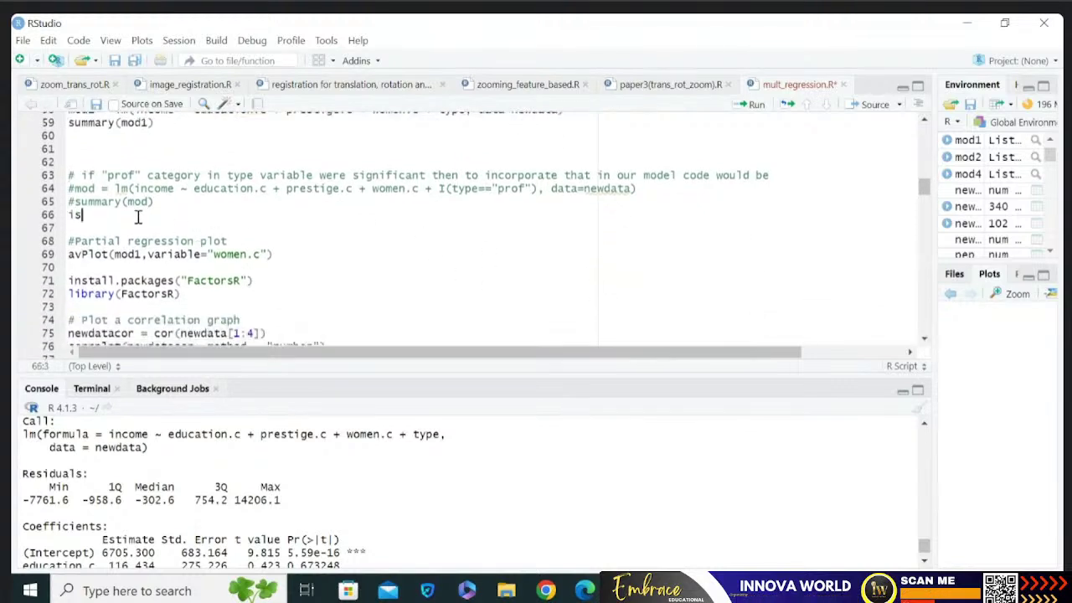
key("BackSpace")
key("BackSpace")
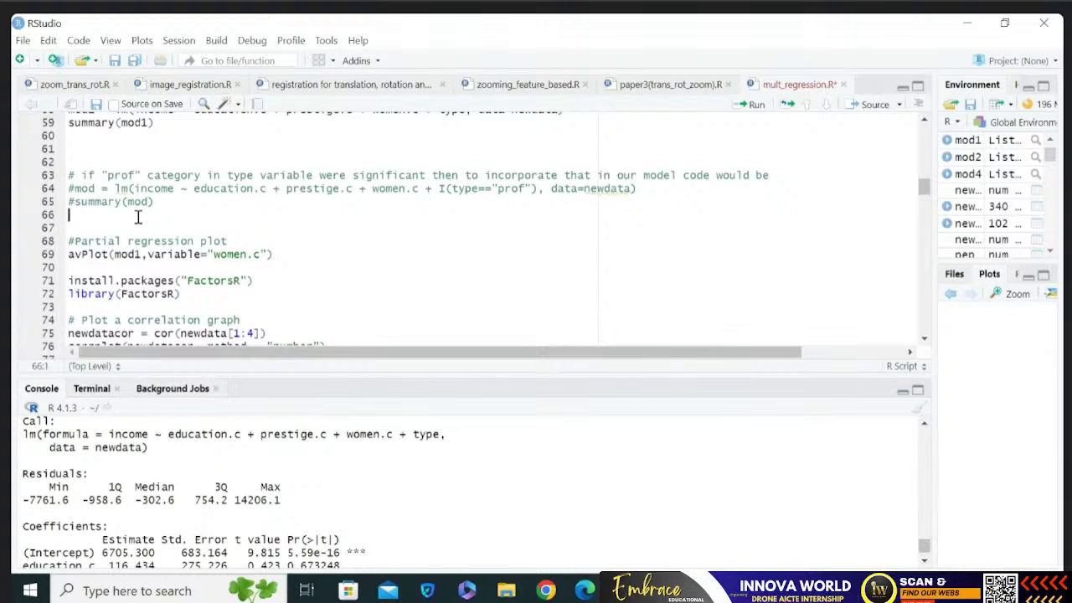
type("which")
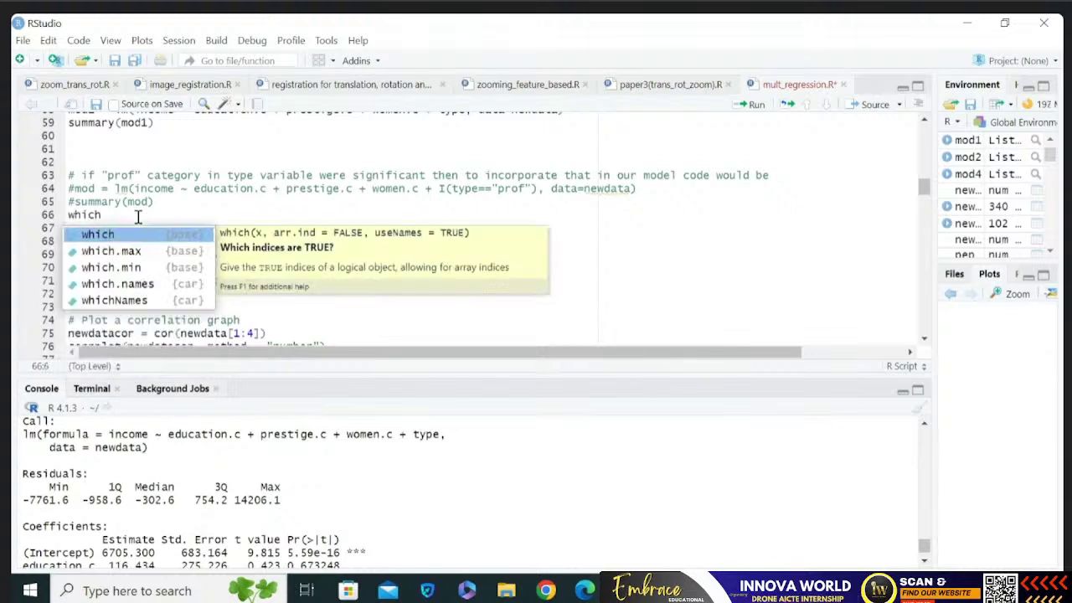
key("Tab")
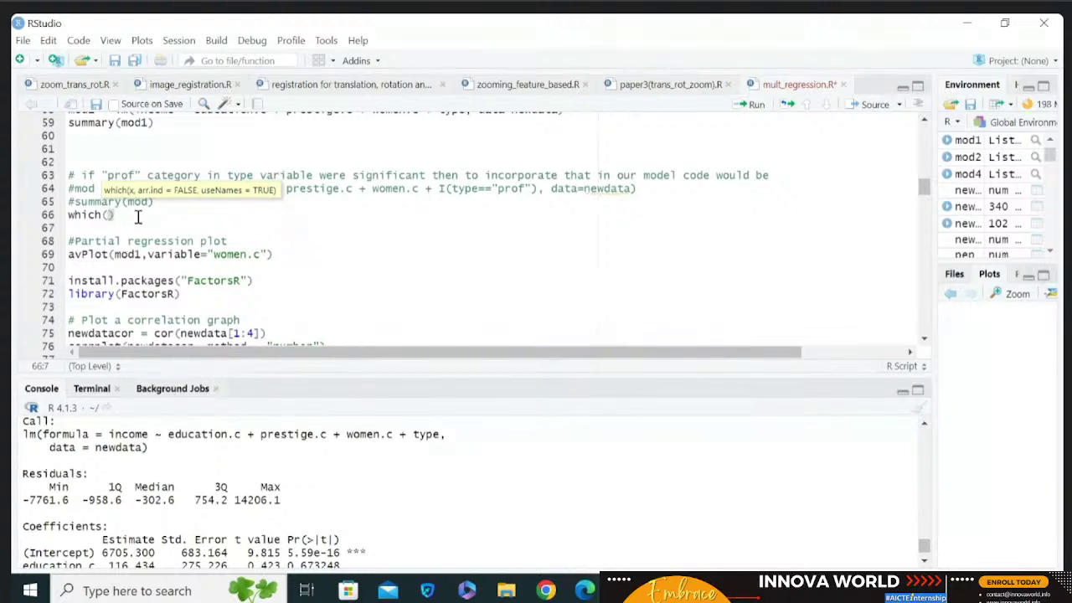
Remove the which() call and the extra blank line above the partial regression plot comment.
left_click_drag(115, 215, 64, 222)
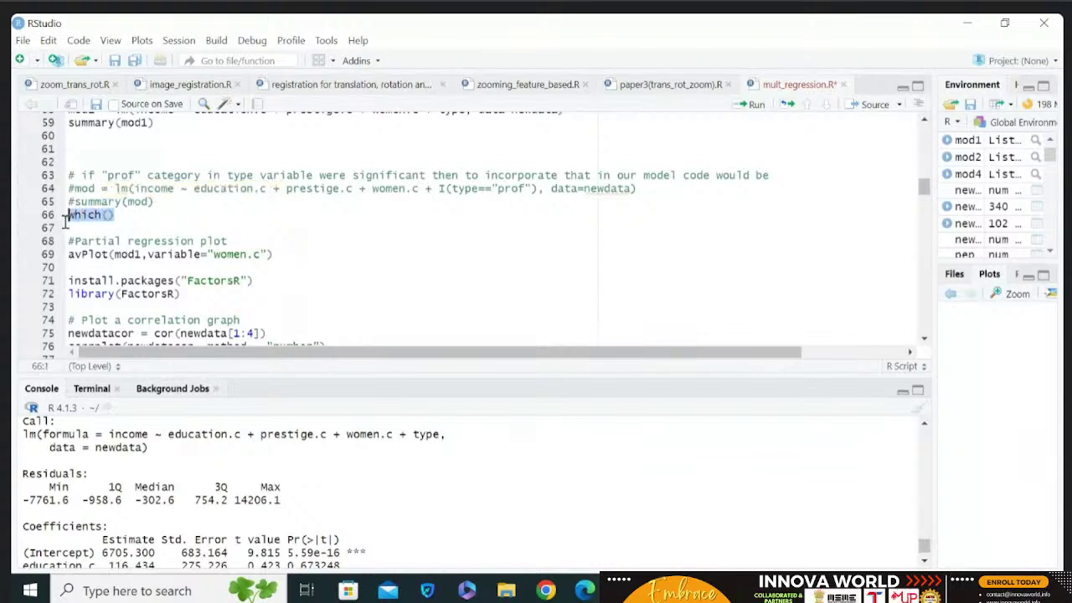
key("Right")
key("Delete")
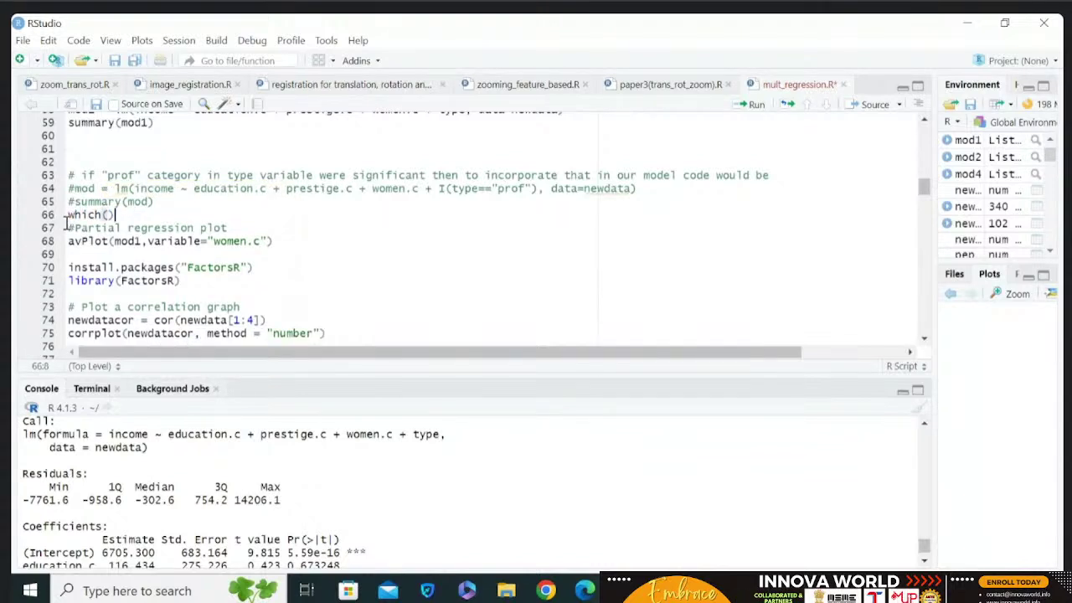
left_click_drag(114, 215, 70, 216)
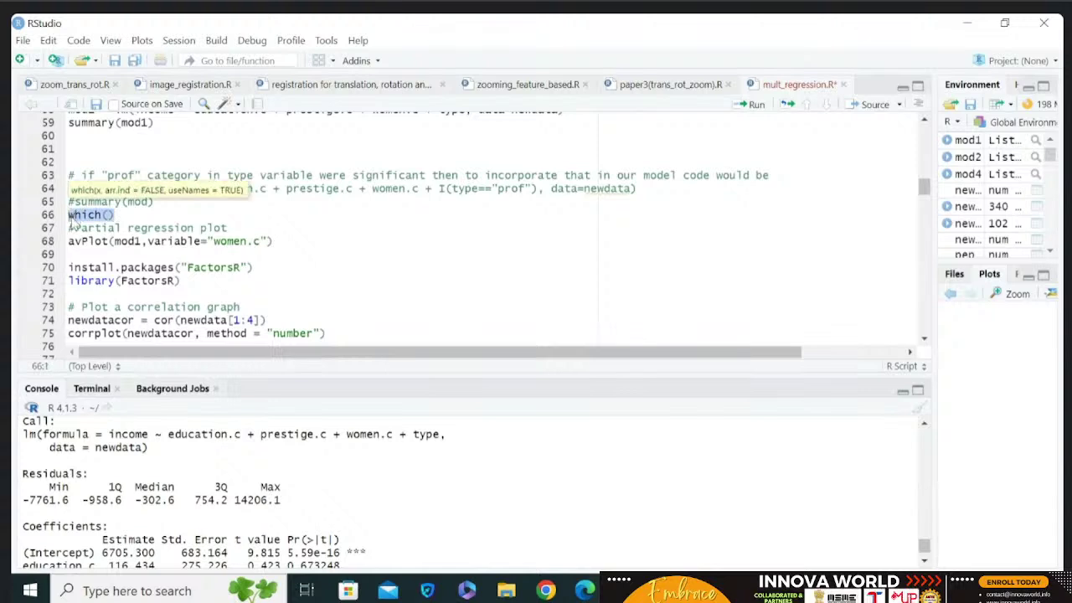
key("BackSpace")
left_click(70, 228)
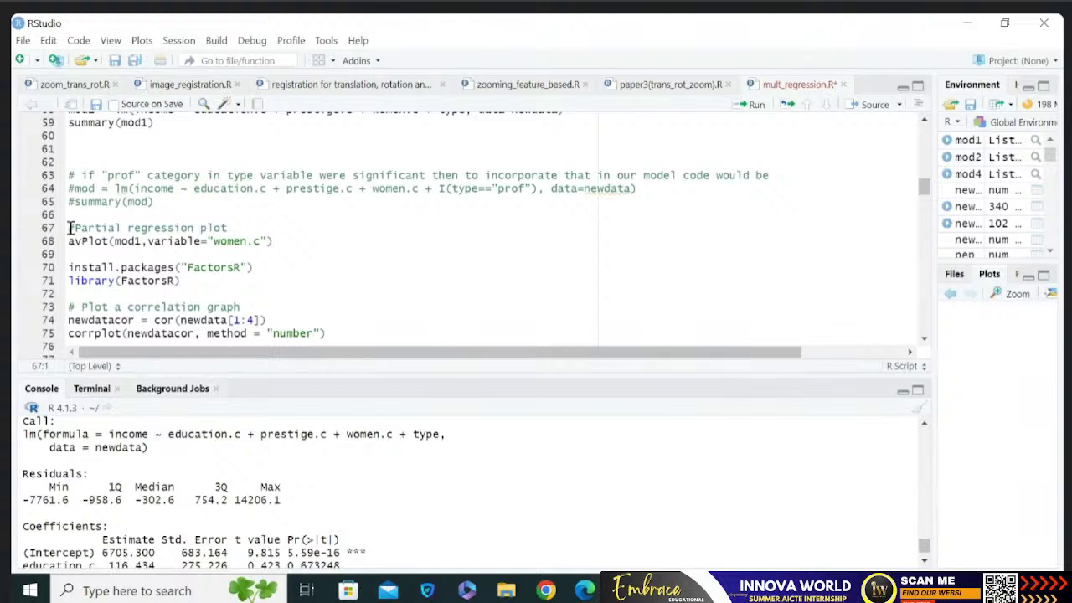
left_click(240, 240)
left_click(243, 227)
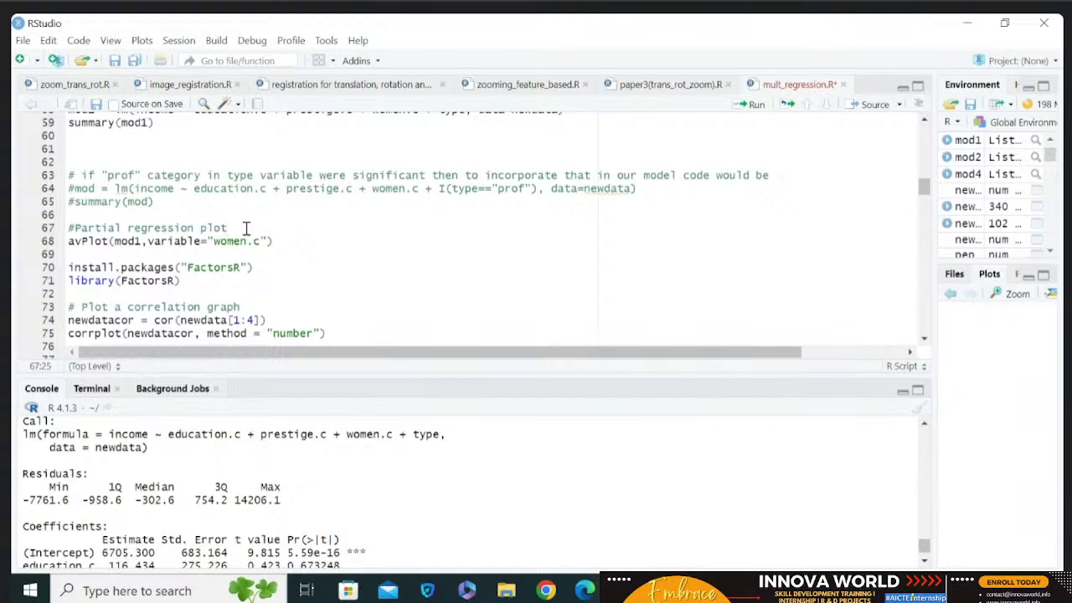
Examine the script from the partial regression plot through the mod2 code to the mod3 fit and its residual plots.
left_click(925, 339)
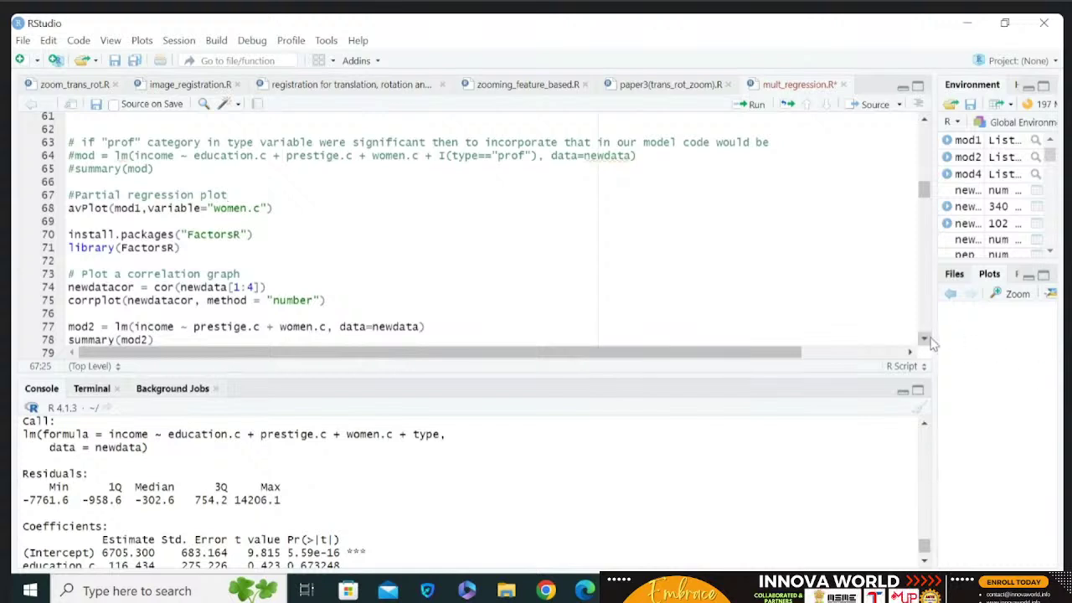
scroll(930, 341, "down", 1)
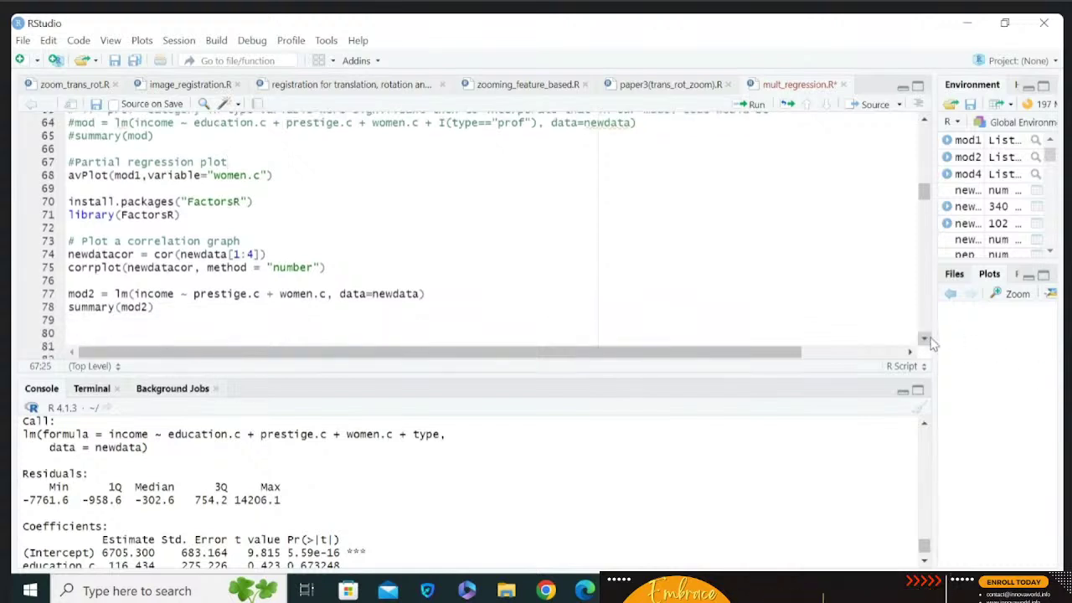
scroll(931, 342, "down", 1)
scroll(932, 341, "down", 3)
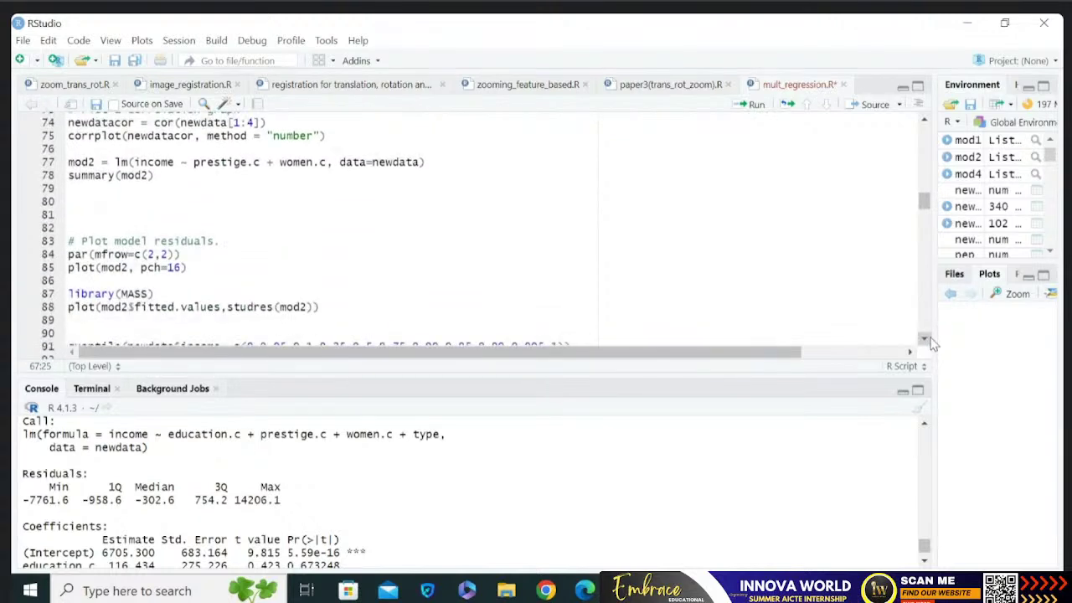
scroll(932, 342, "down", 3)
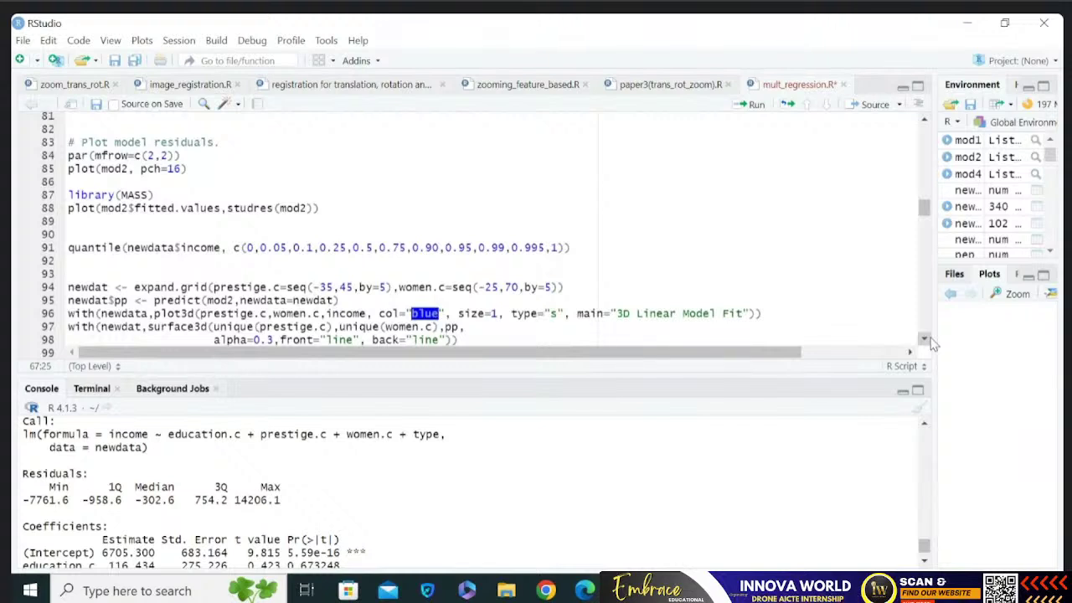
scroll(932, 342, "down", 1)
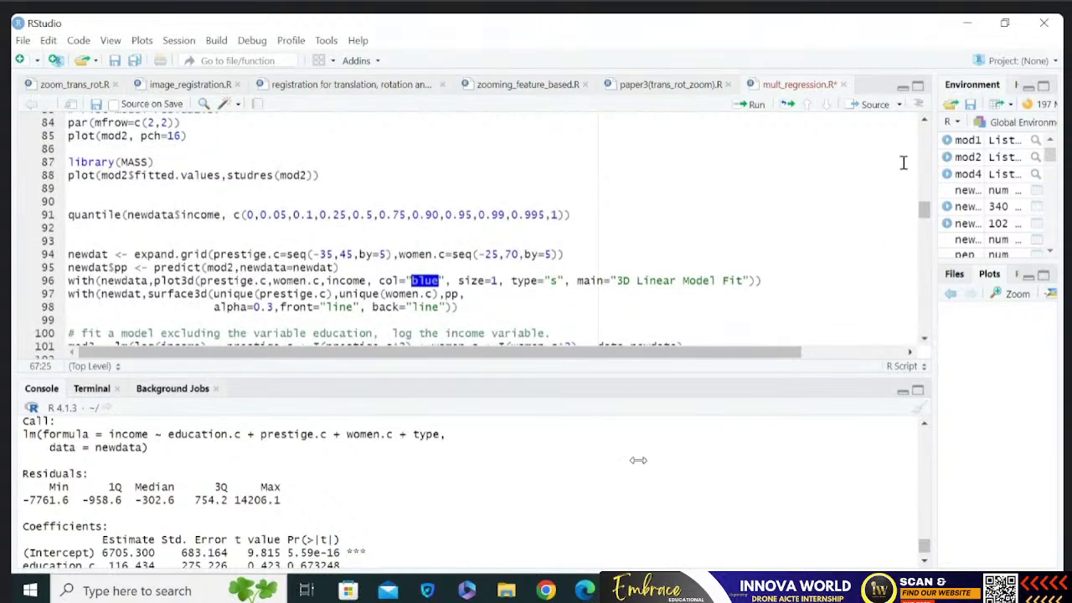
scroll(924, 123, "up", 2)
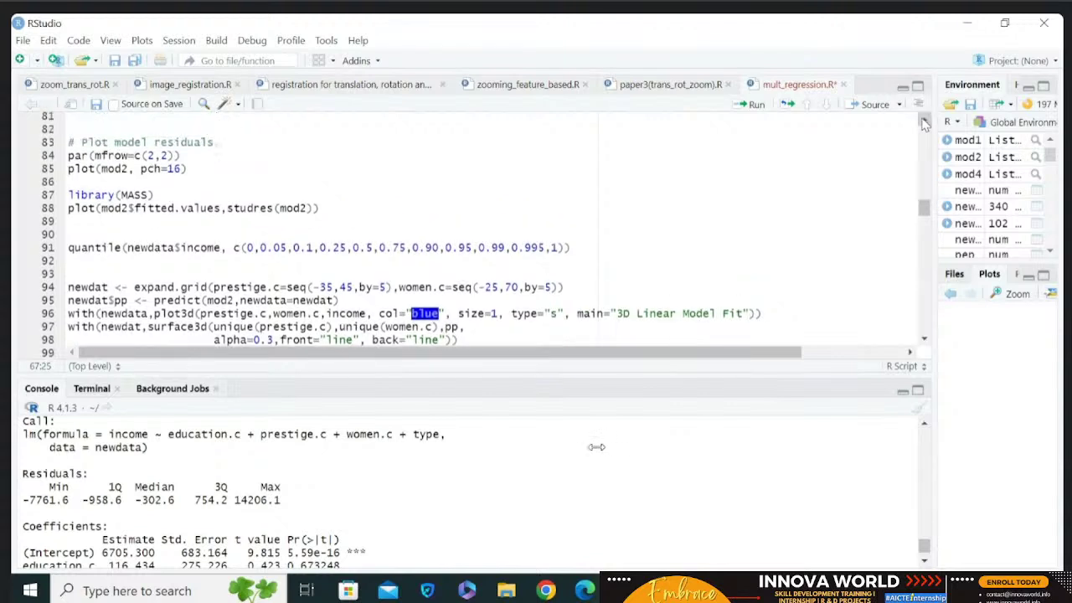
scroll(924, 123, "up", 3)
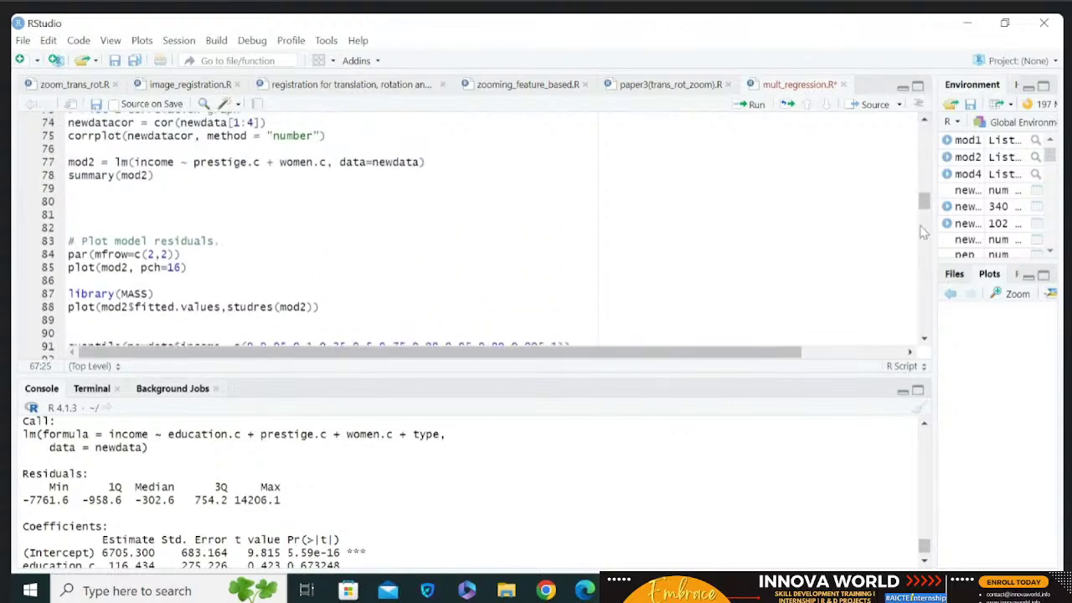
scroll(926, 343, "down", 4)
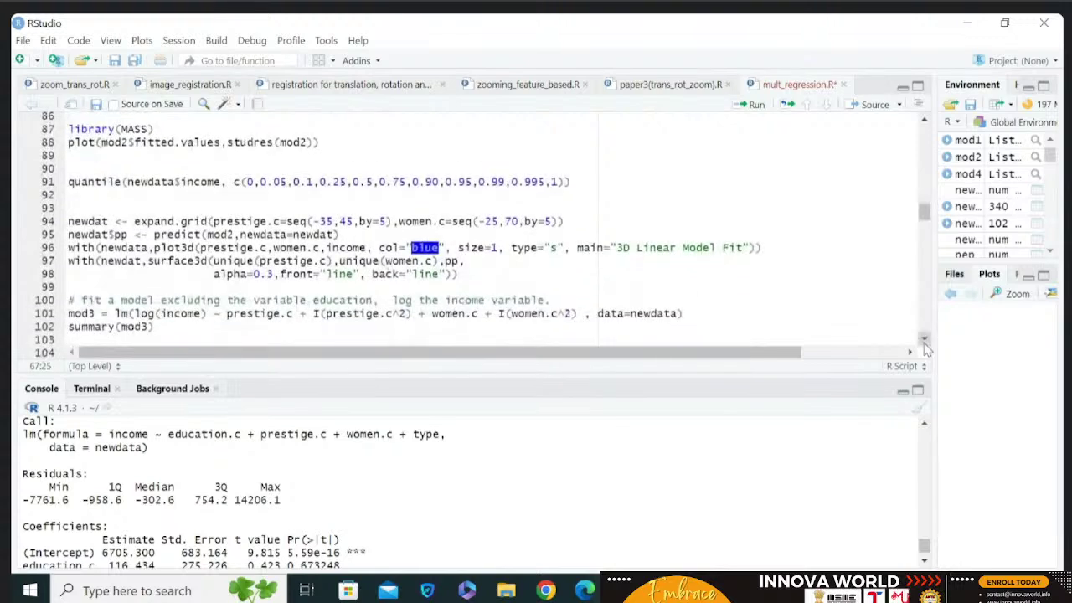
scroll(926, 343, "down", 1)
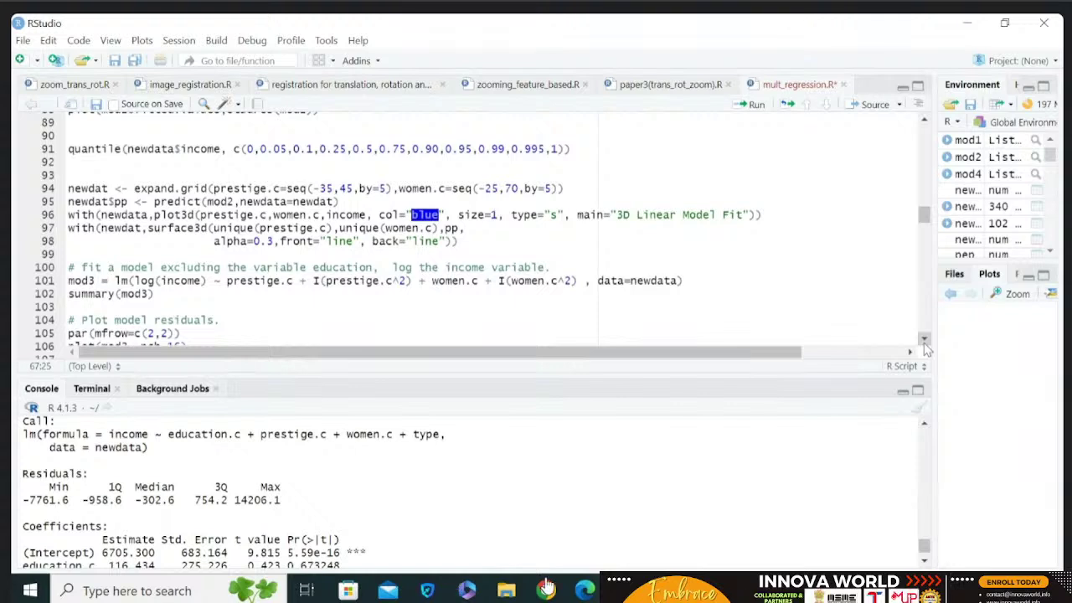
scroll(926, 343, "down", 1)
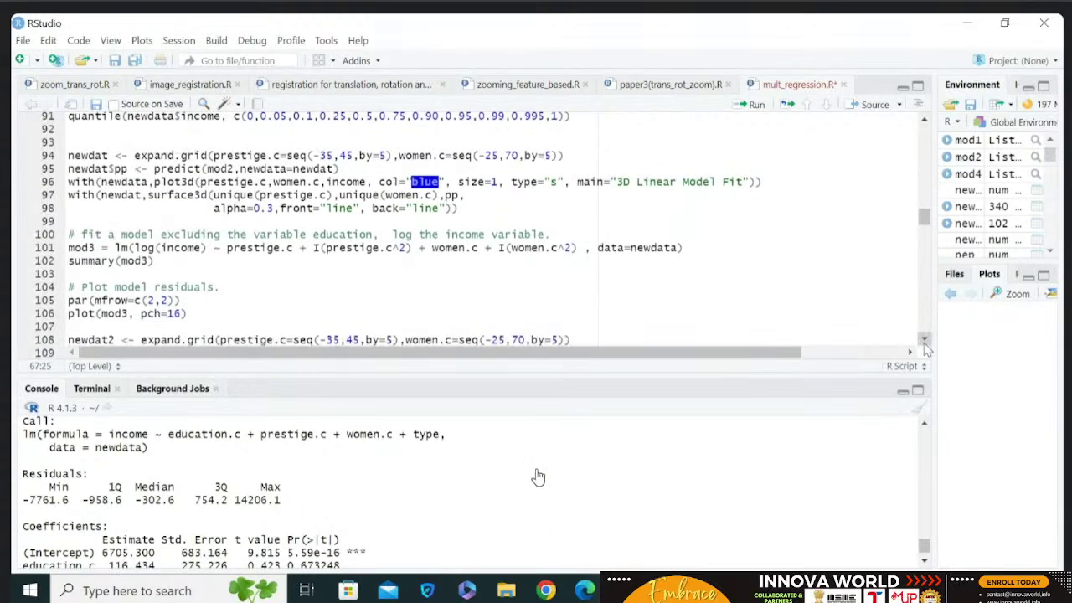
Review the correlation graph and mod2 code, continuing through the 3D plots to the mod4 model.
left_click(924, 120)
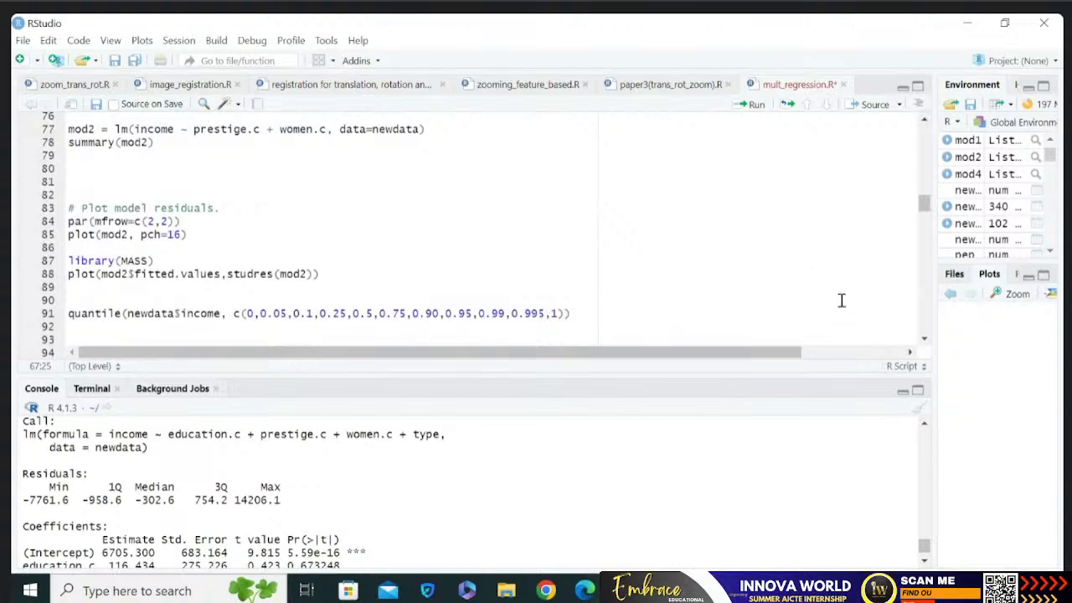
left_click(925, 341)
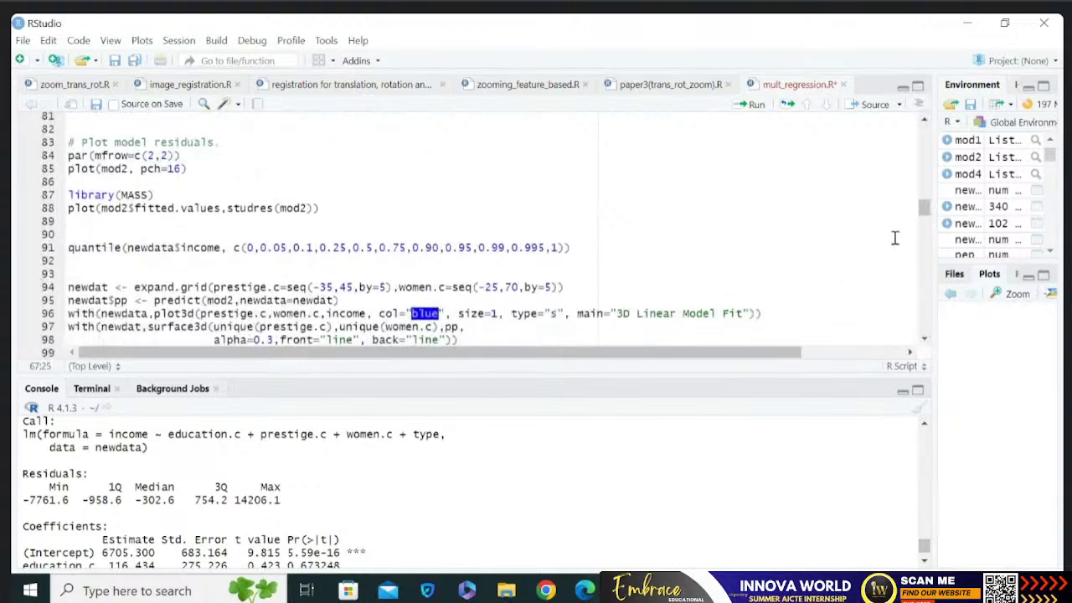
left_click(924, 120)
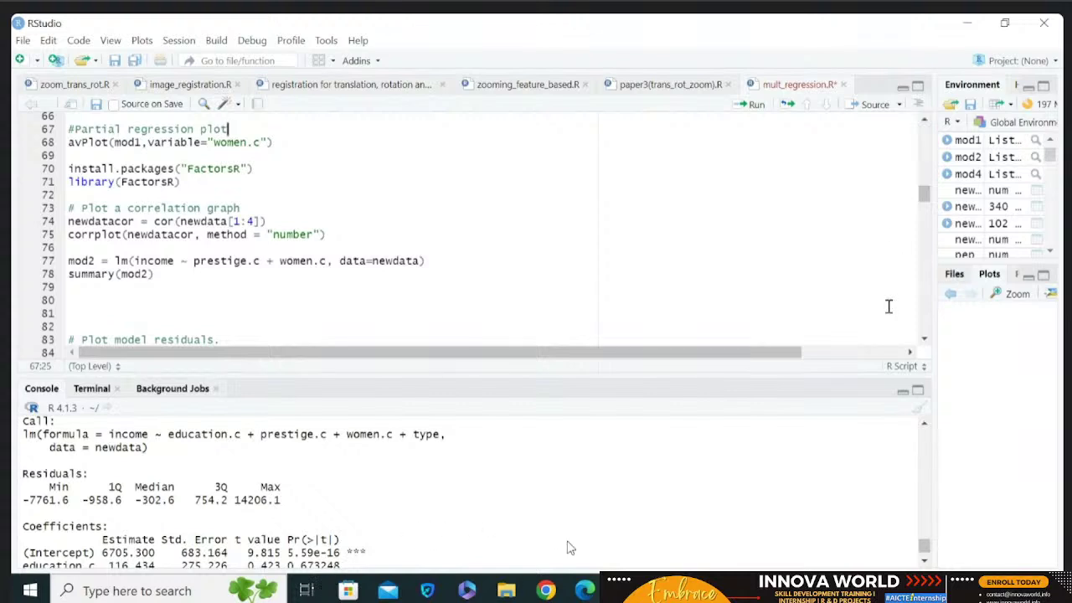
scroll(921, 346, "down", 2)
scroll(921, 346, "down", 4)
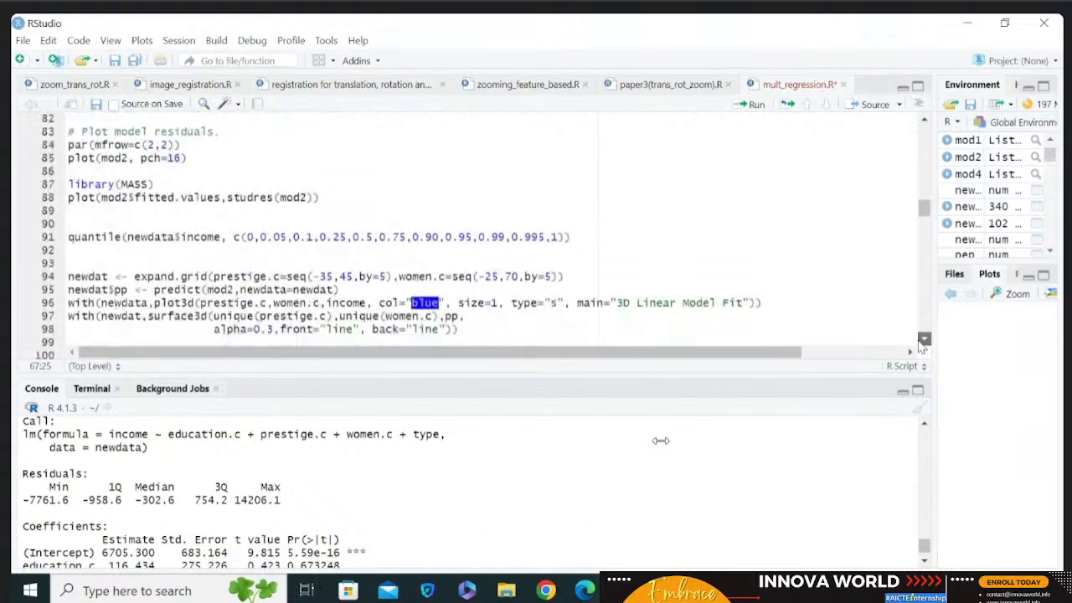
scroll(921, 346, "down", 3)
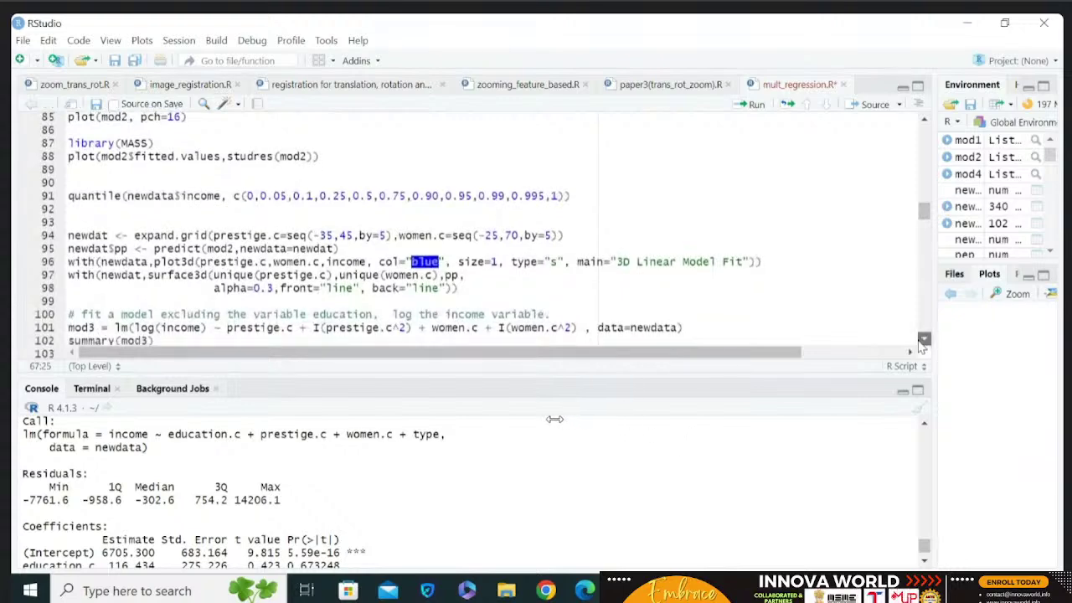
scroll(921, 346, "down", 5)
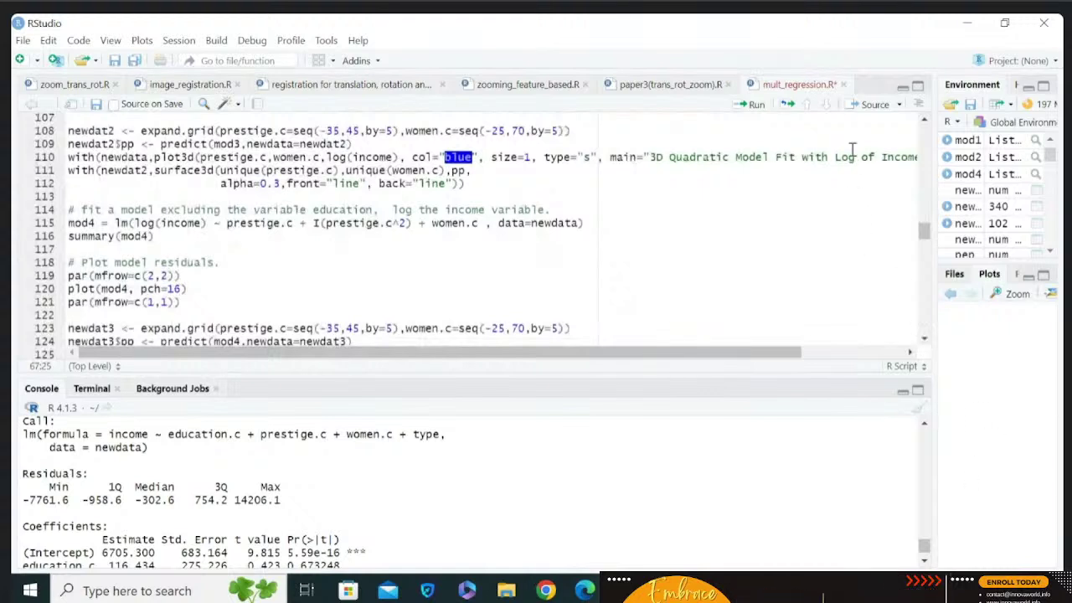
Compare the mod2 and mod3 formulas with the mod4 model that logs income and excludes education.
left_click(925, 124)
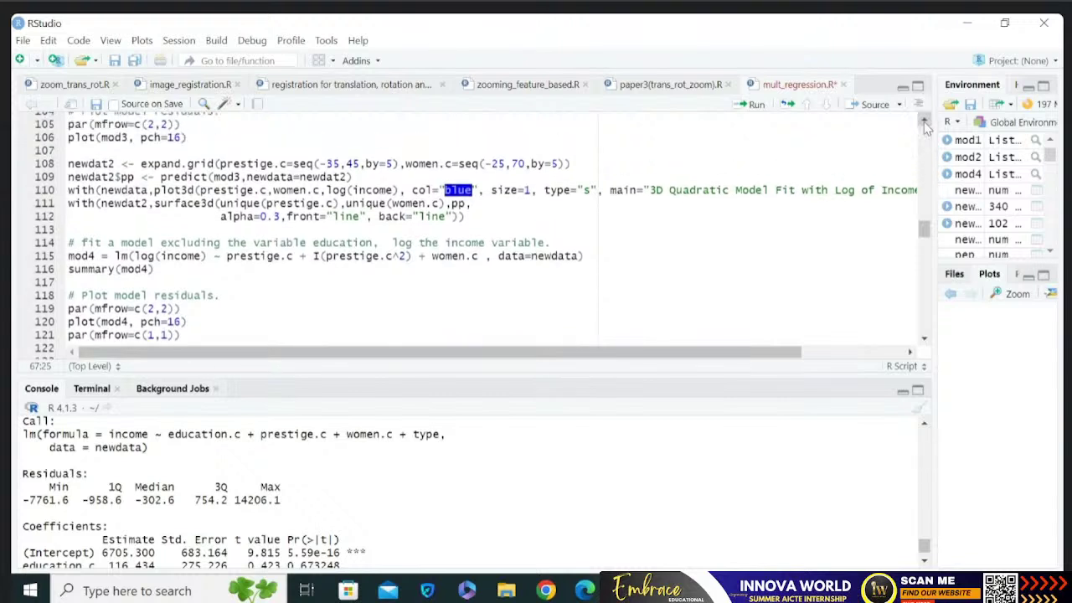
scroll(925, 124, "up", 4)
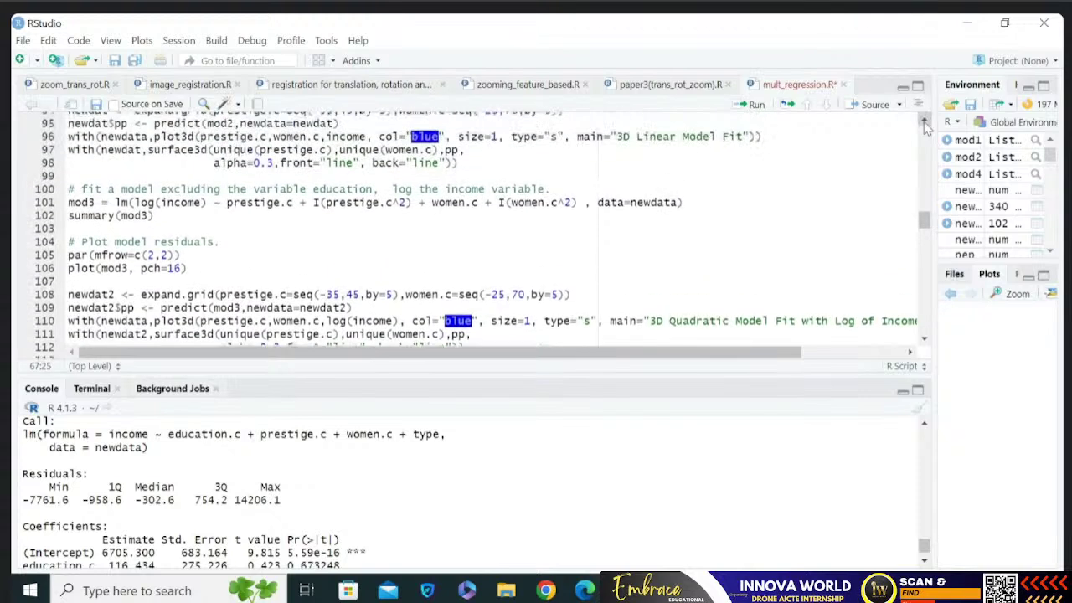
scroll(925, 123, "up", 4)
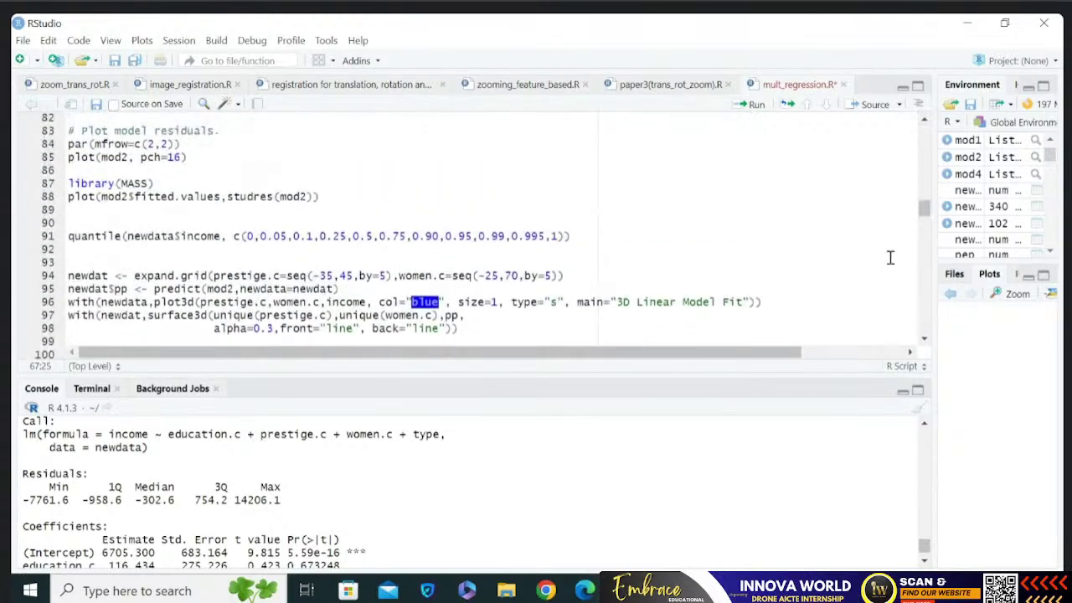
left_click(925, 343)
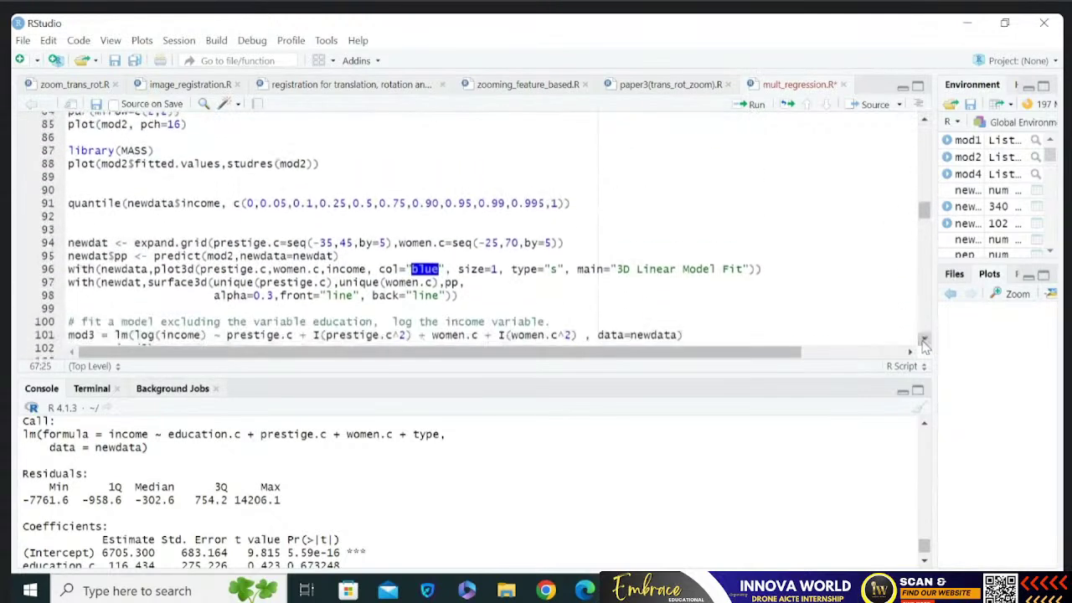
left_click(925, 121)
left_click(924, 121)
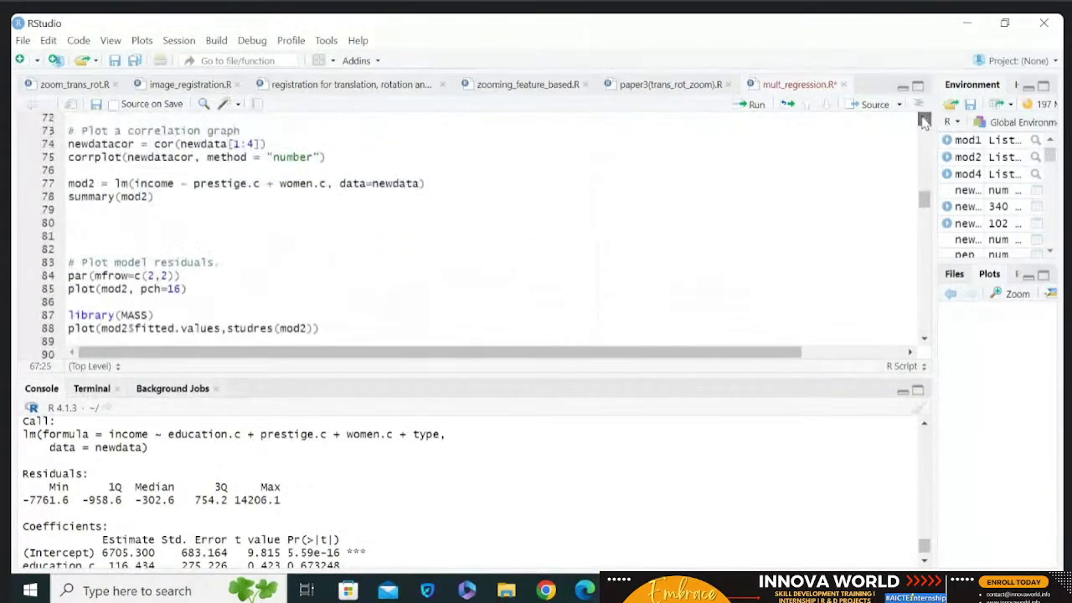
left_click(925, 339)
scroll(924, 343, "down", 13)
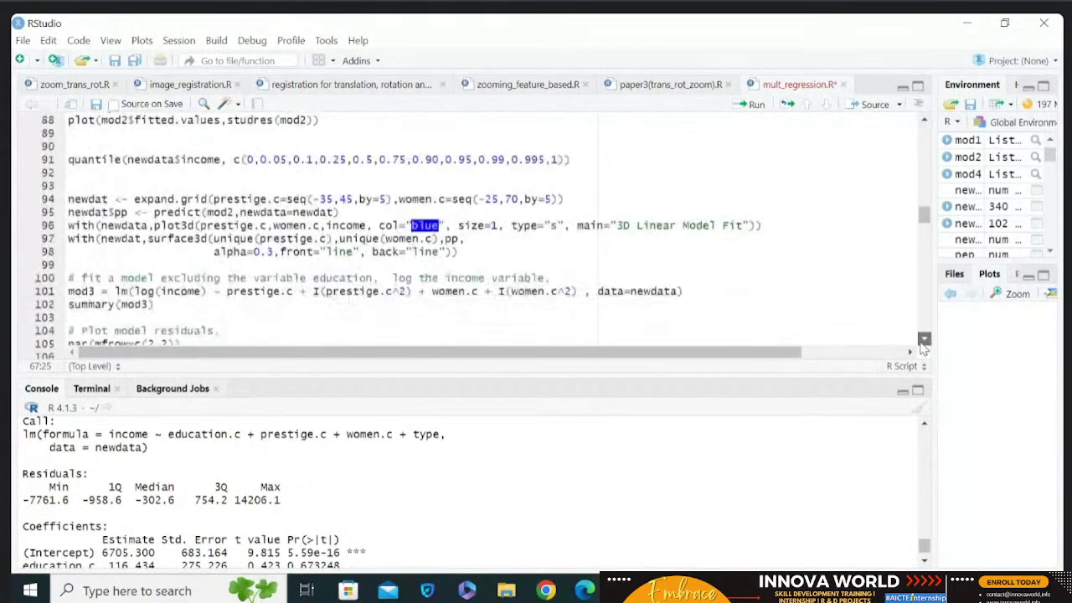
left_click(925, 344)
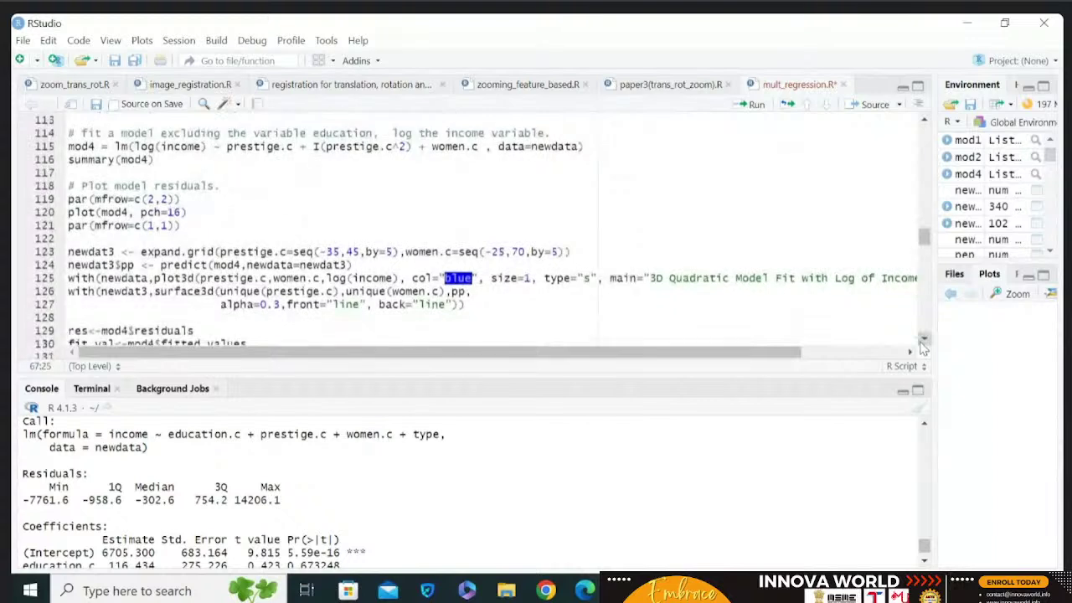
Highlight the prestige.c term in the mod4 formula and place the cursor in its squared term, I(prestige.c^2).
left_click(924, 123)
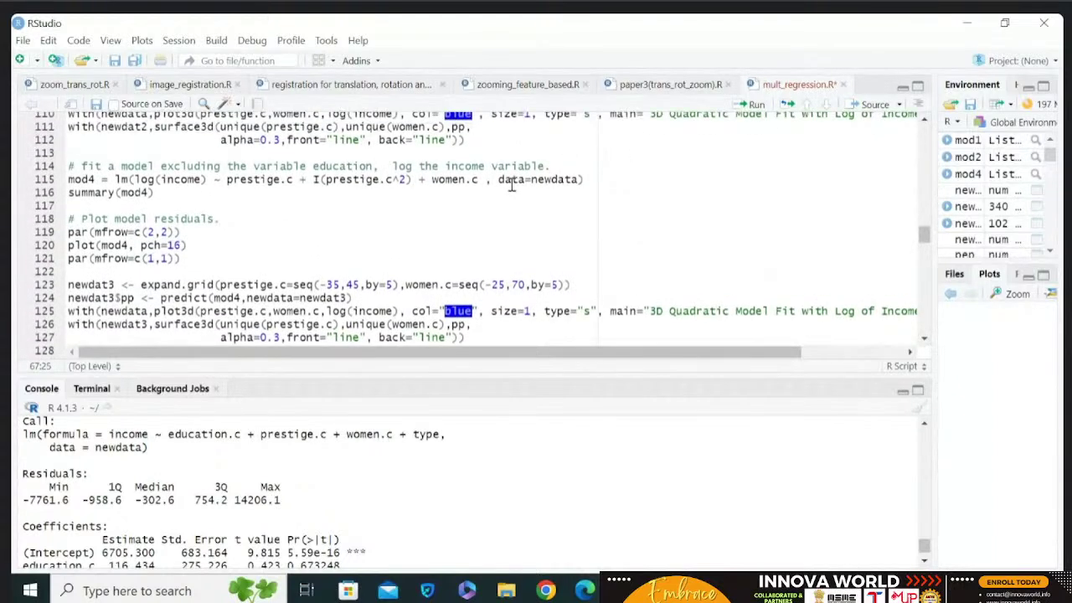
left_click(293, 181)
left_click_drag(293, 181, 227, 179)
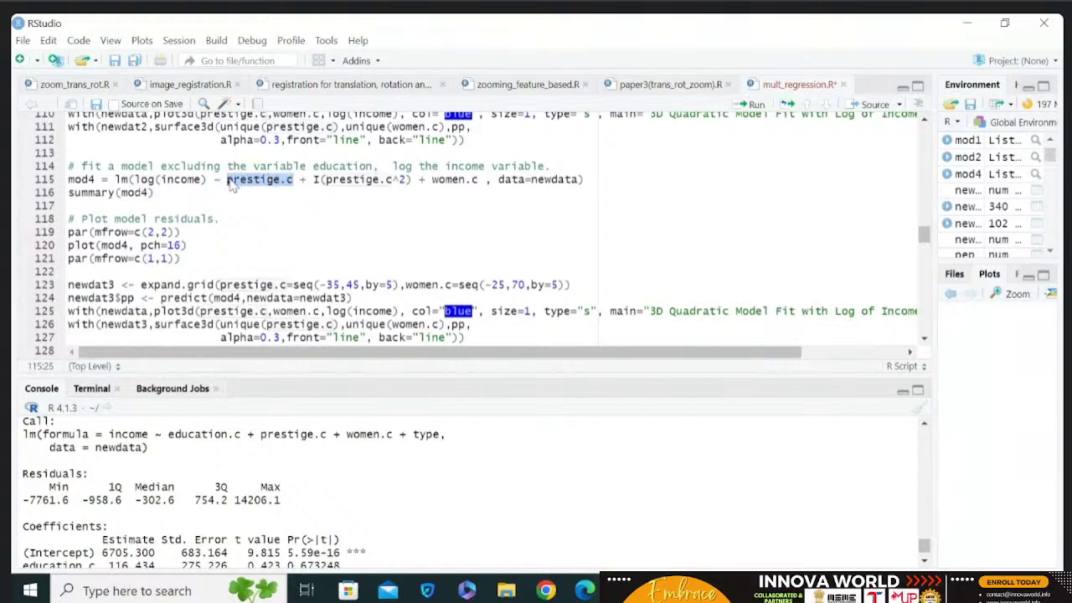
left_click(327, 182)
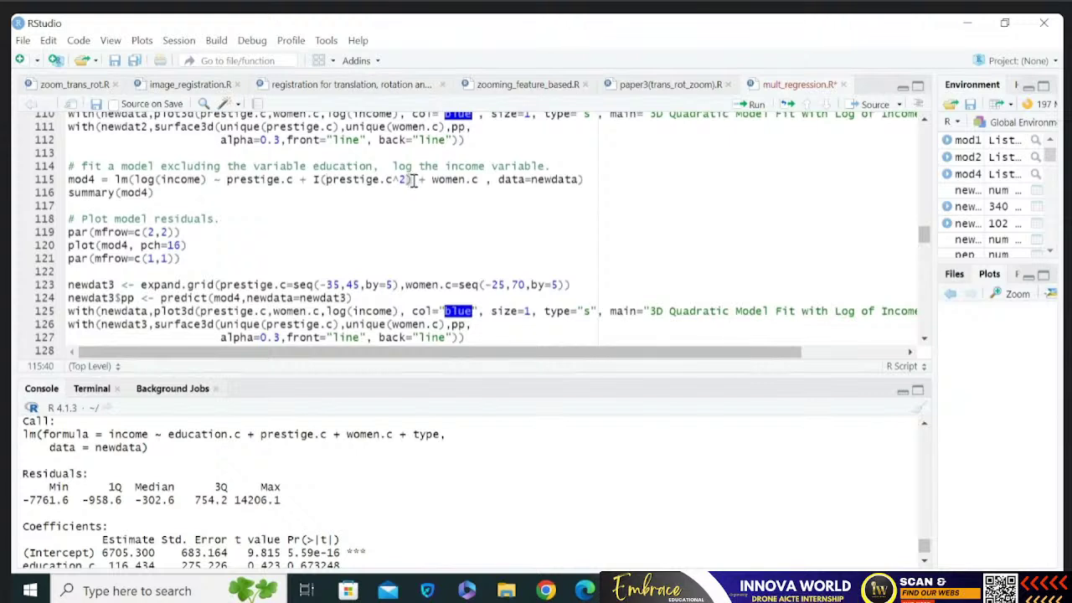
Highlight the squared term I(prestige.c^2) and the log(income) response in the mod4 formula.
left_click_drag(411, 182, 318, 184)
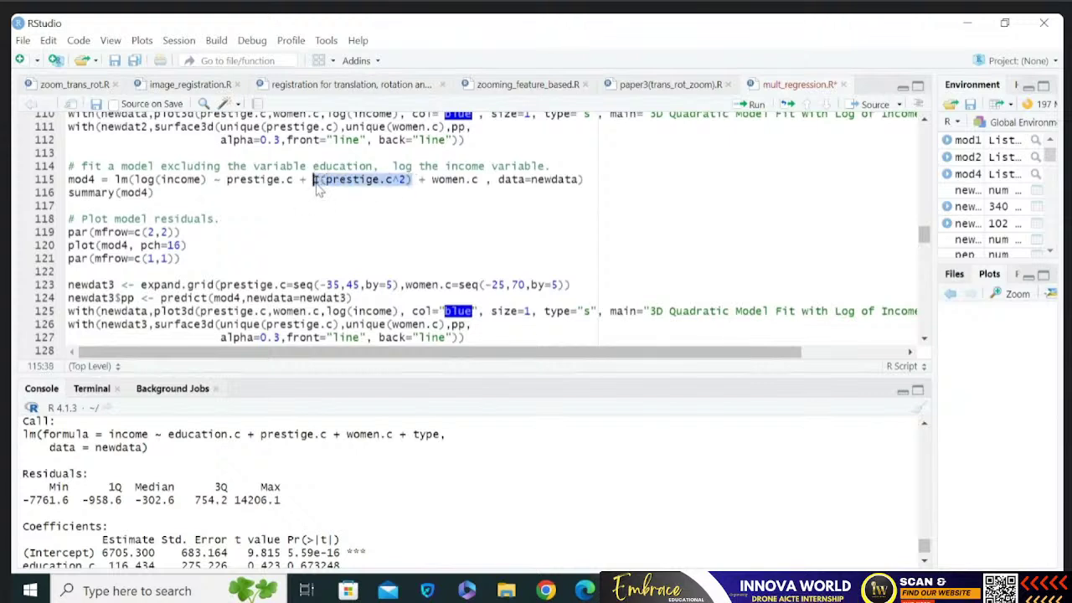
left_click(293, 196)
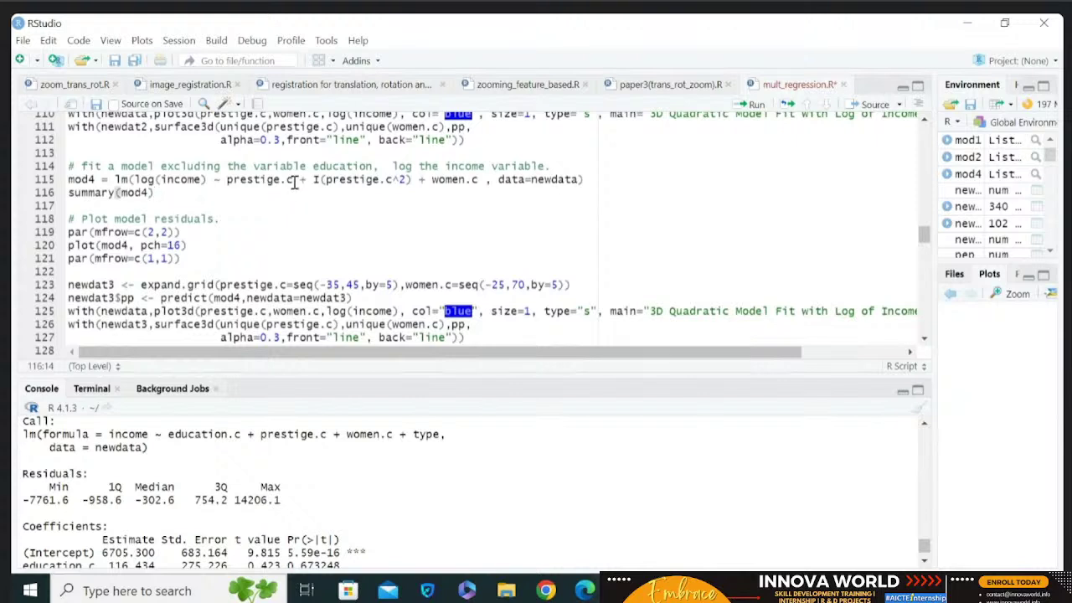
left_click(292, 181)
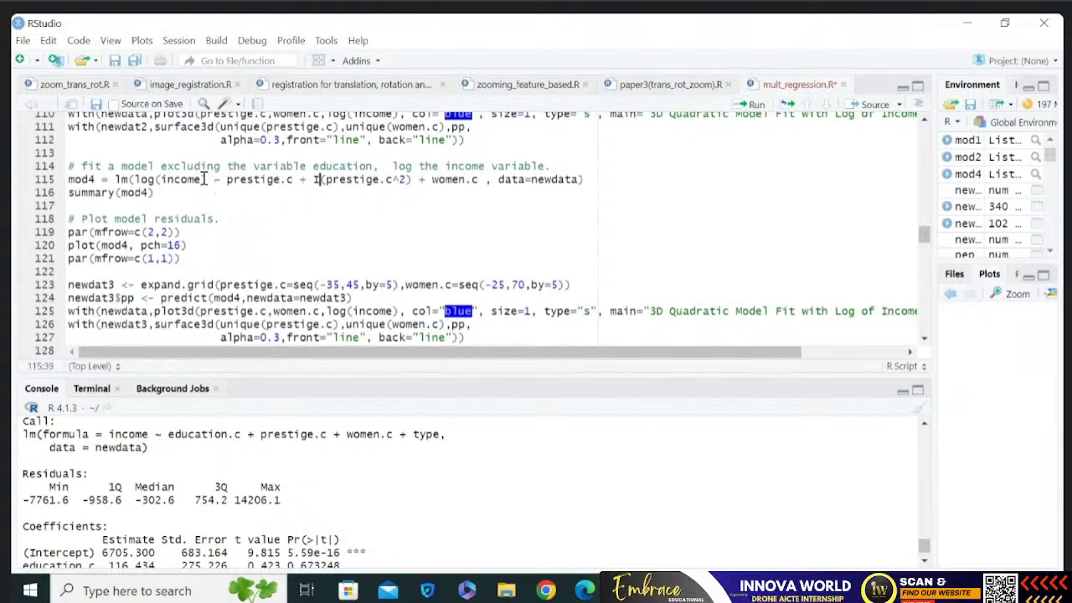
left_click_drag(207, 179, 134, 179)
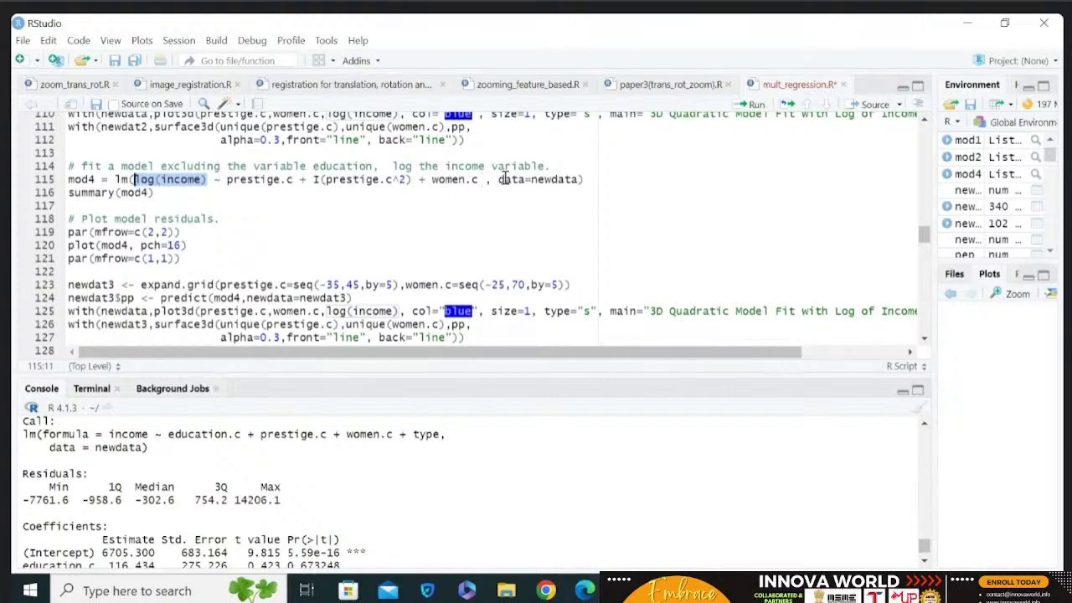
Fit mod4 as log(income) on prestige.c, I(prestige.c^2) and women.c using newdata, and output its summary.
left_click(564, 178)
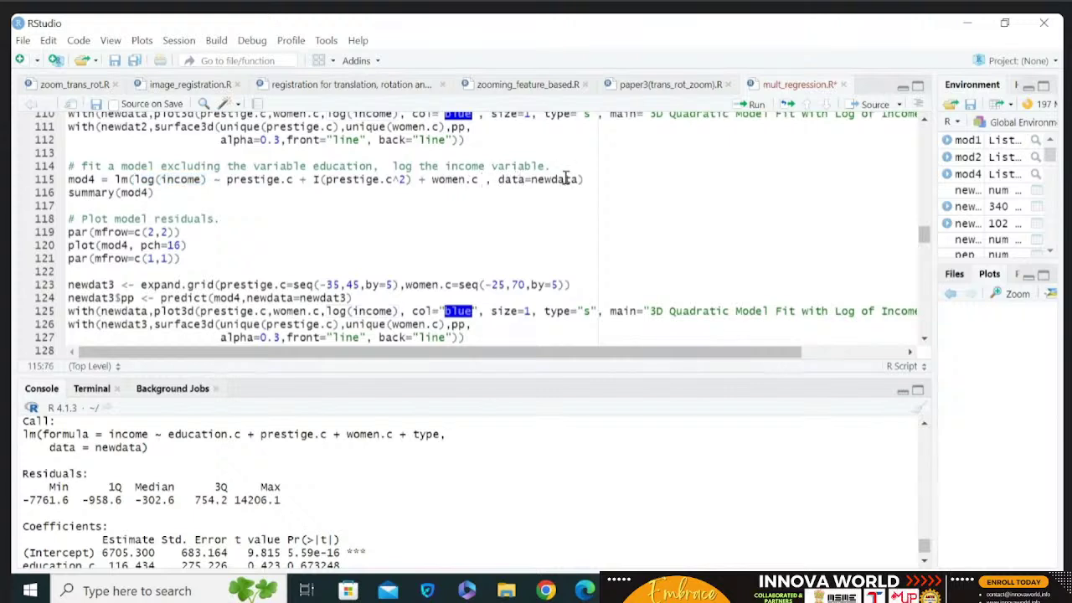
key("ctrl+Return")
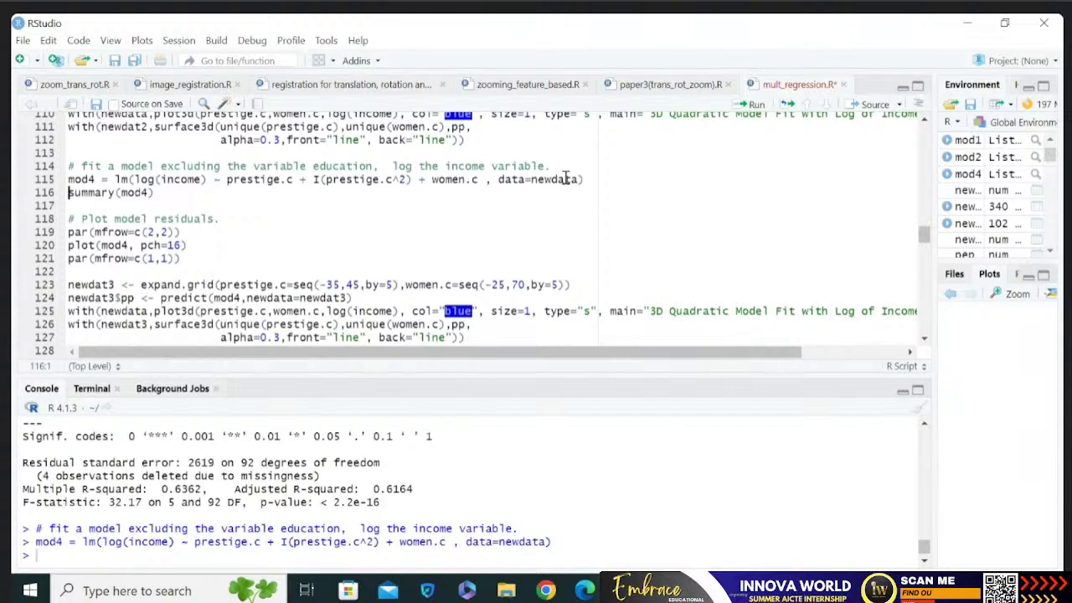
left_click(165, 194)
key("ctrl+Return")
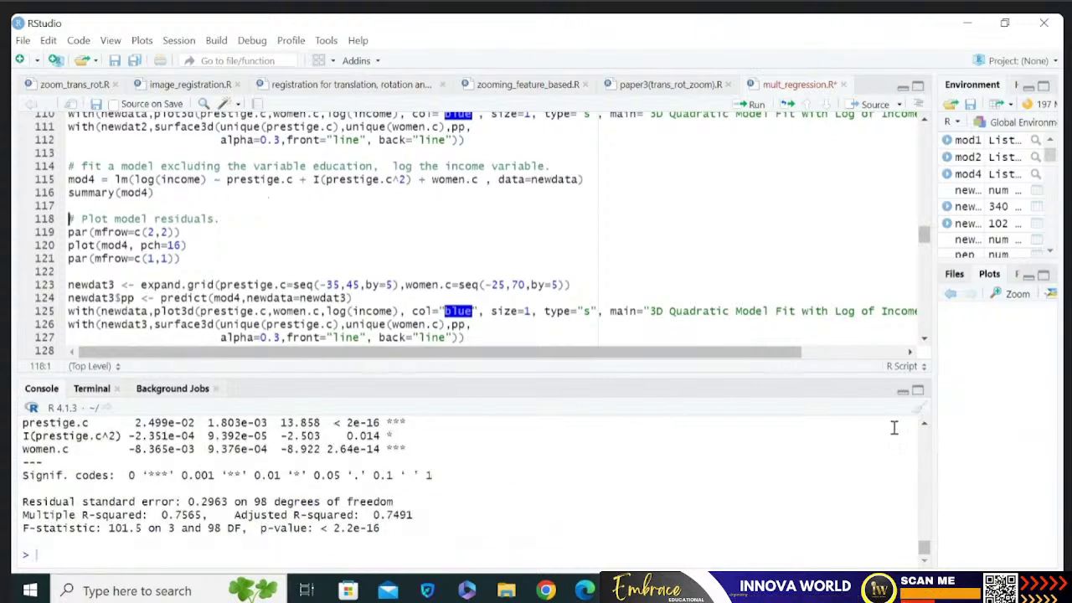
Enlarge the console to read the mod4 summary, highlight the p-value of I(prestige.c^2), and give the script its space back.
left_click(918, 391)
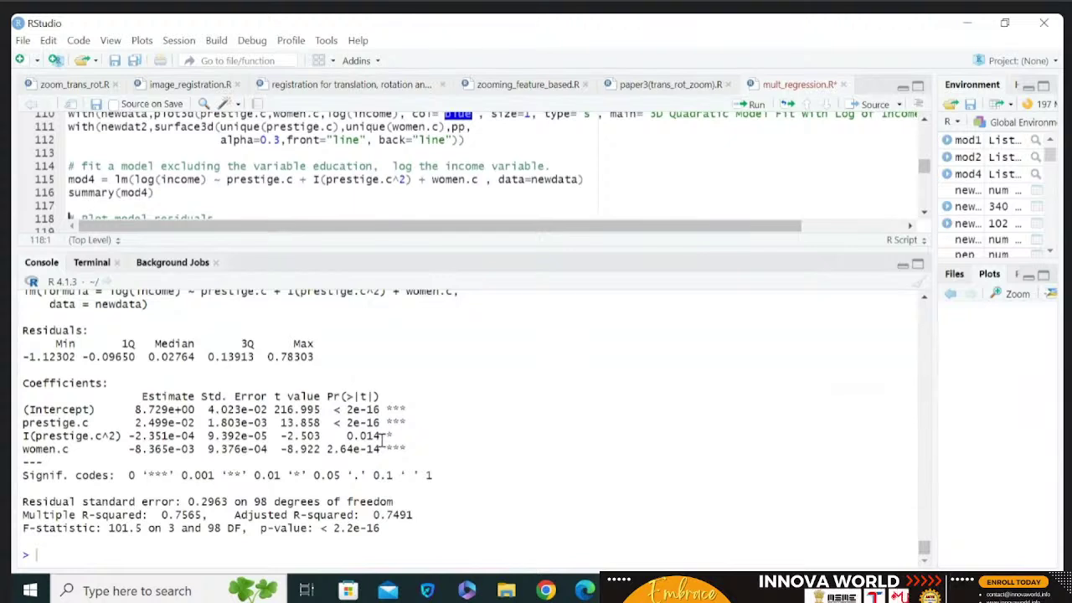
left_click_drag(382, 437, 347, 436)
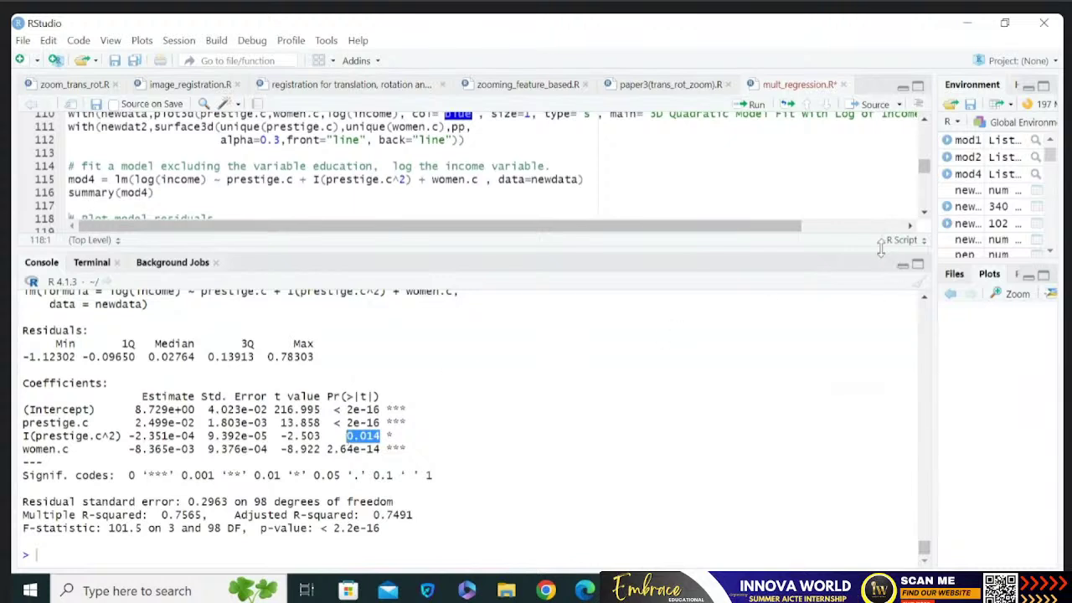
left_click_drag(885, 249, 885, 370)
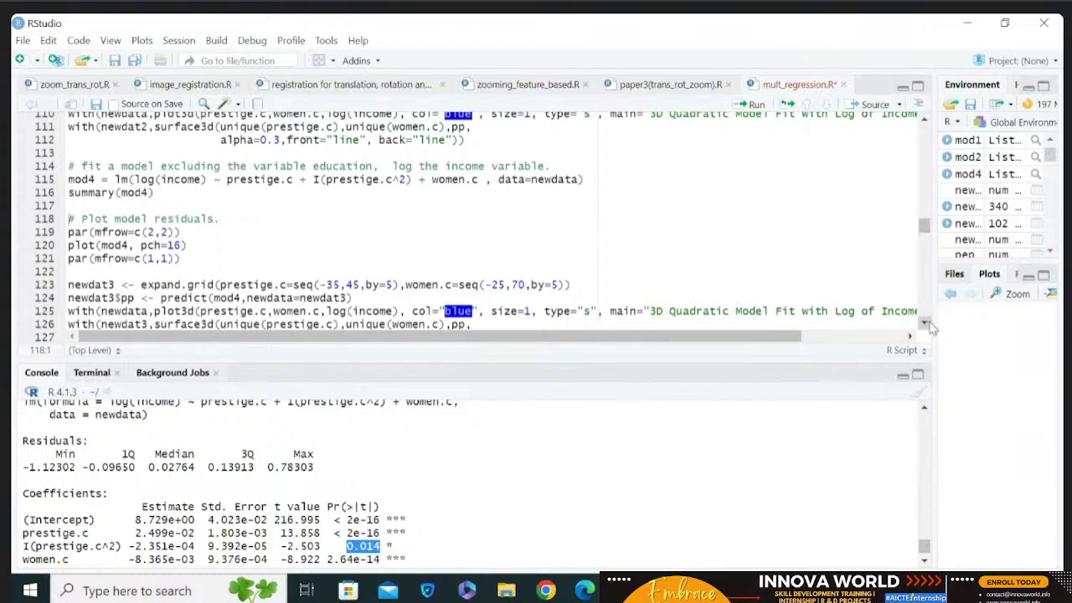
Locate the residuals line below the 3D plot code and run it to store mod4$residuals in res.
scroll(932, 327, "down", 5)
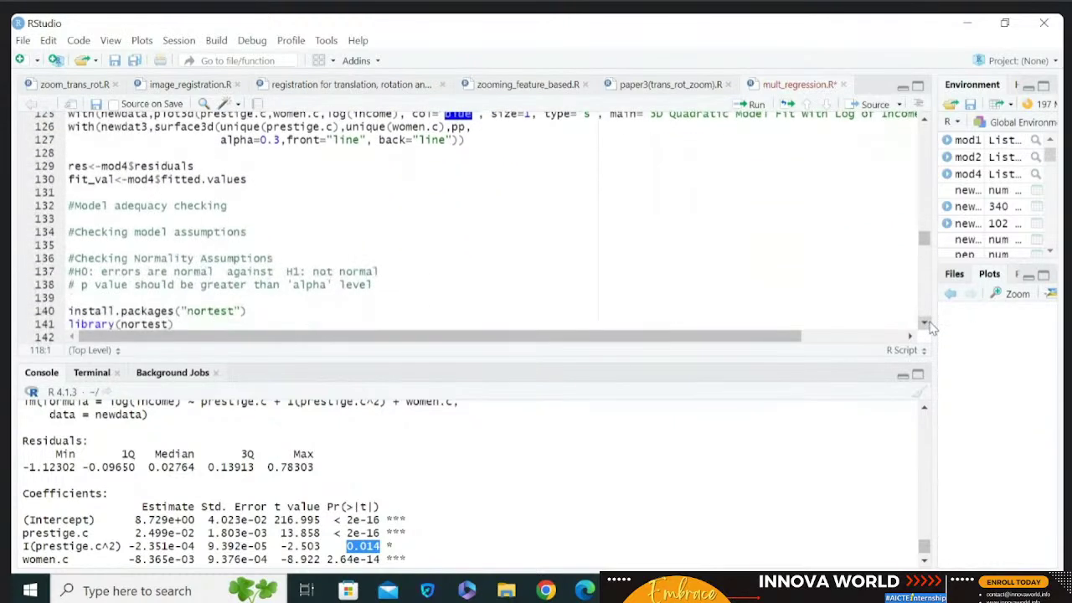
left_click(924, 123)
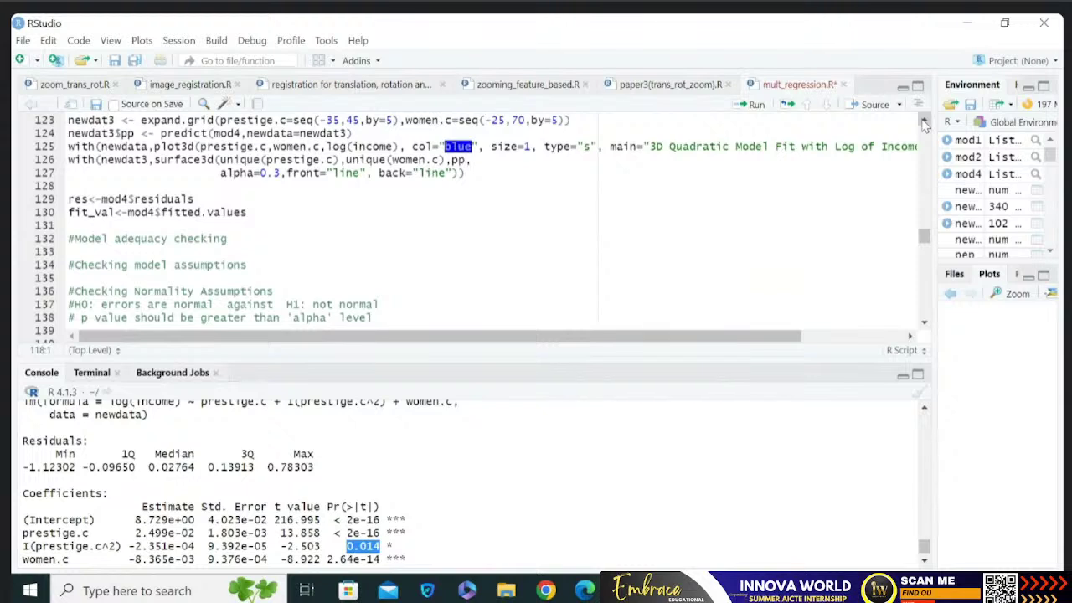
left_click(194, 198)
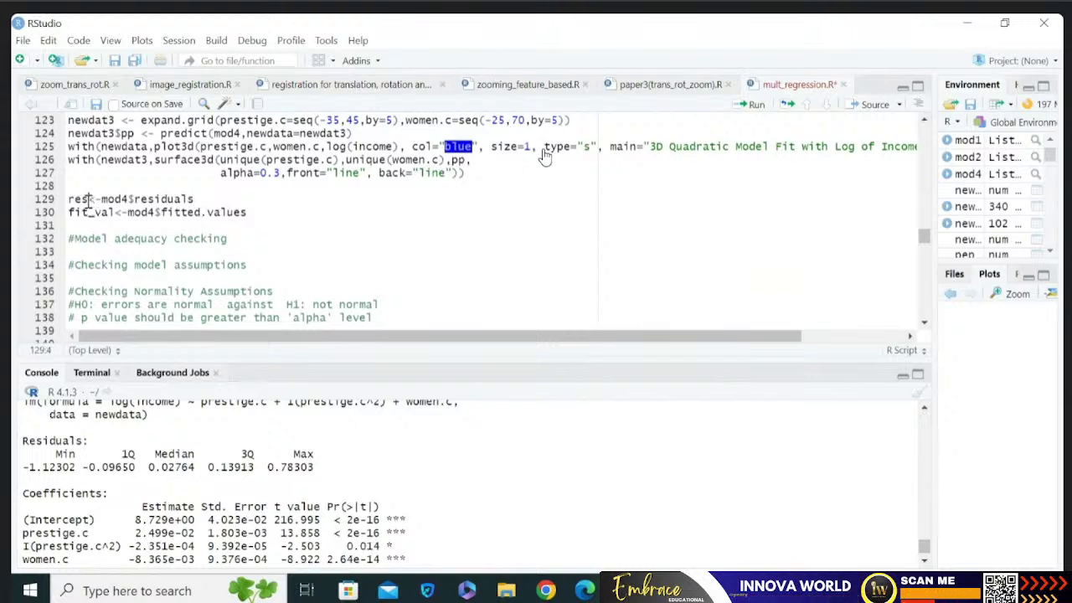
left_click_drag(88, 199, 68, 200)
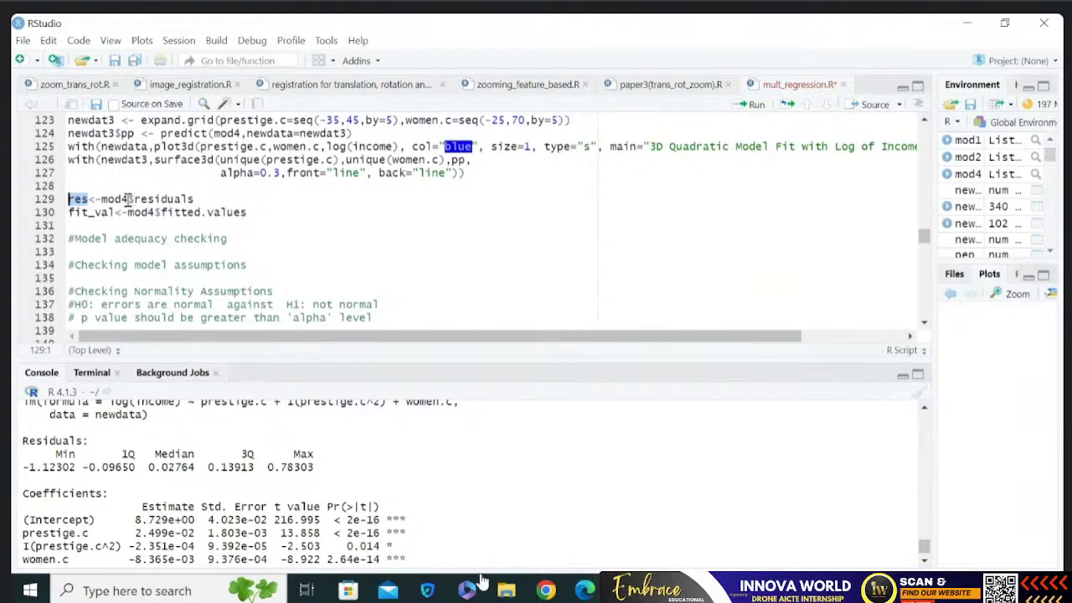
double_click(106, 199)
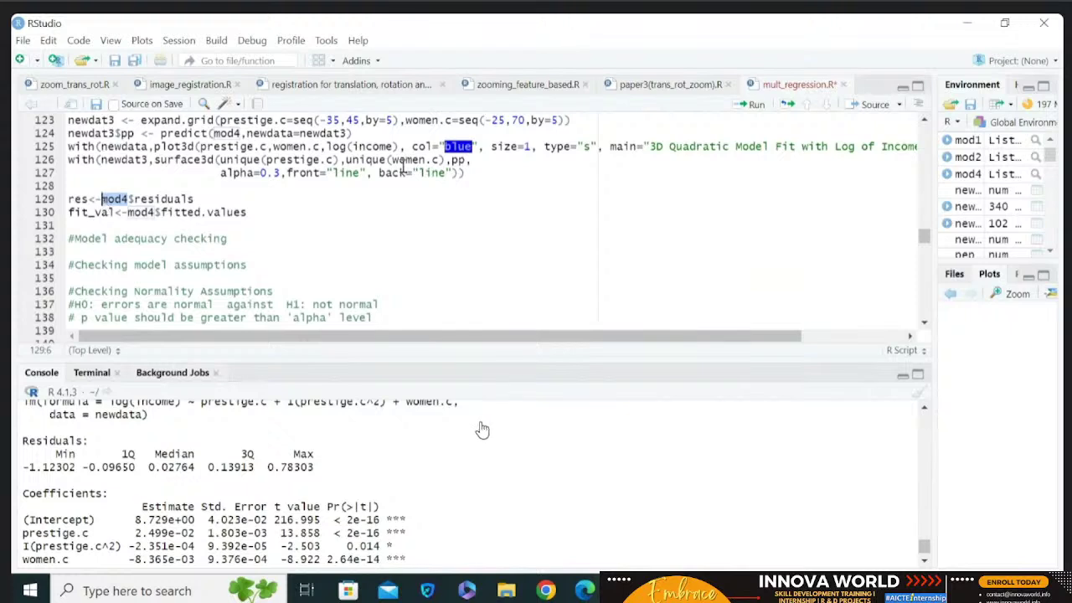
scroll(921, 125, "up", 3)
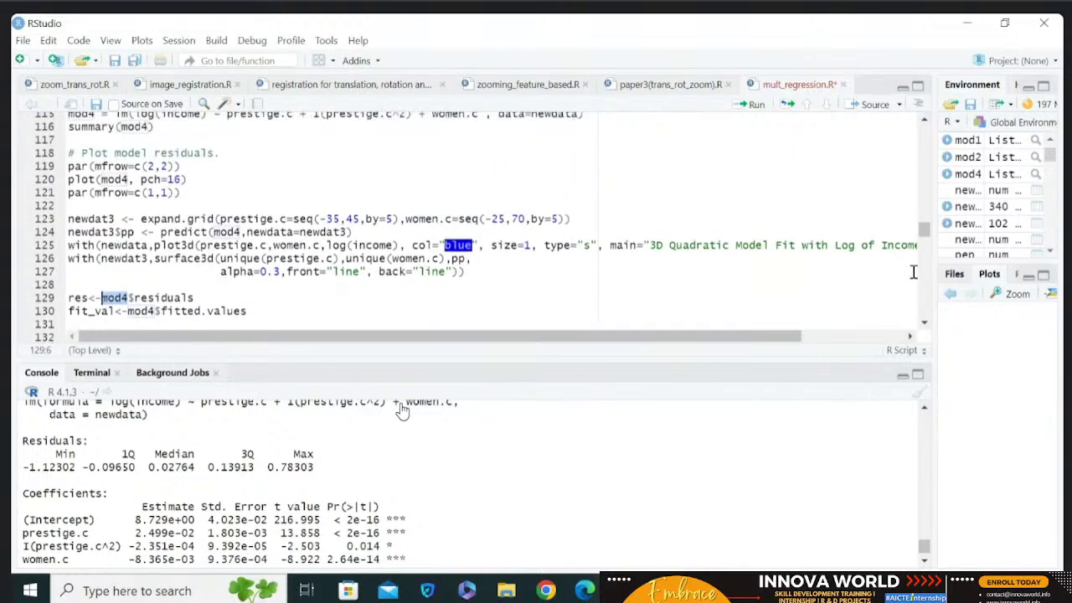
scroll(486, 226, "down", 3)
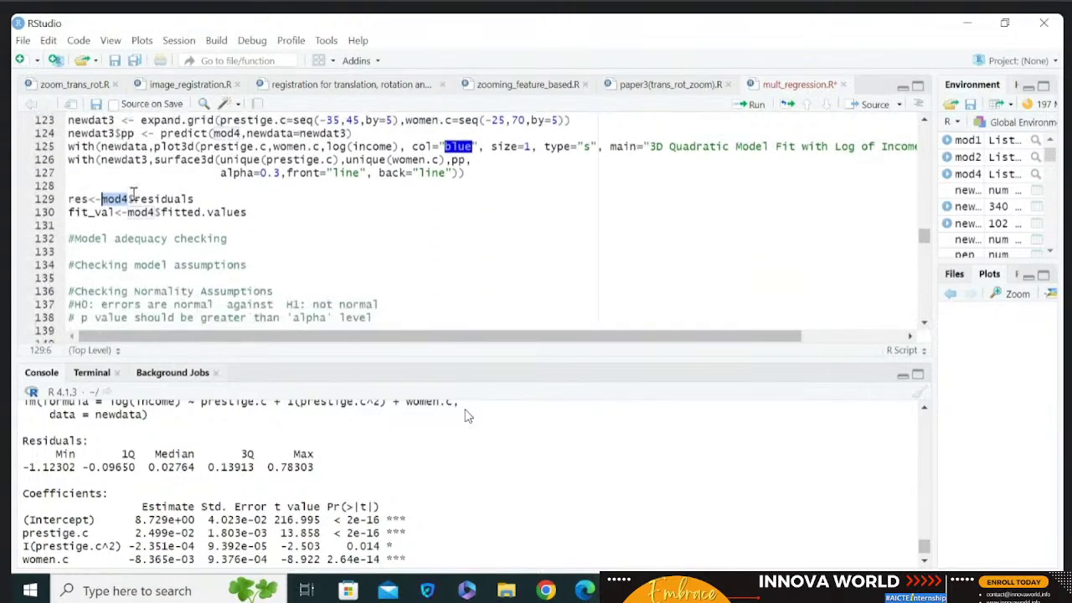
left_click(128, 199)
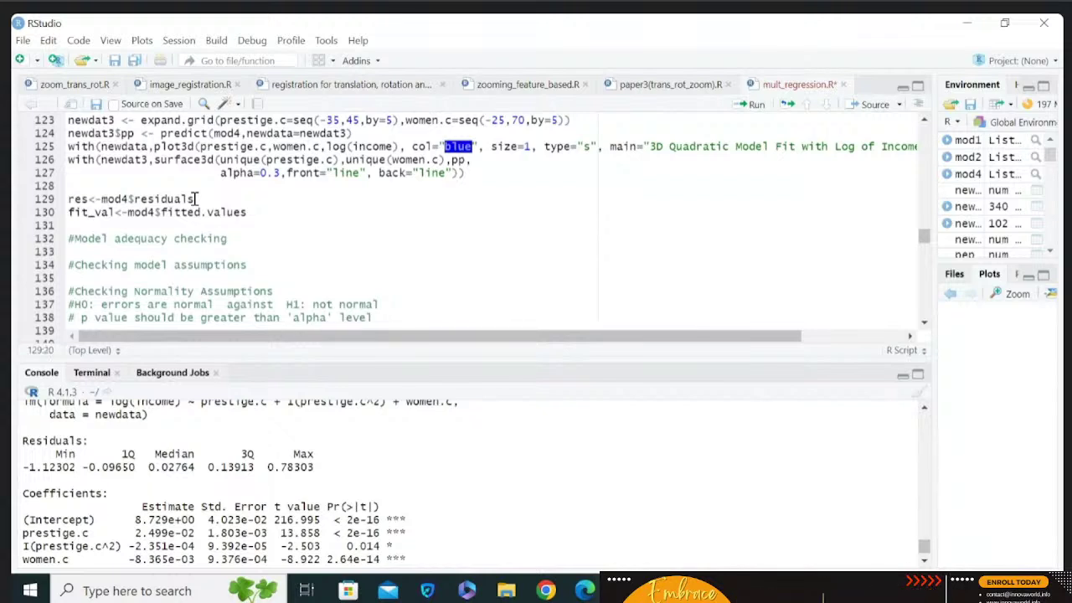
key("ctrl+Return")
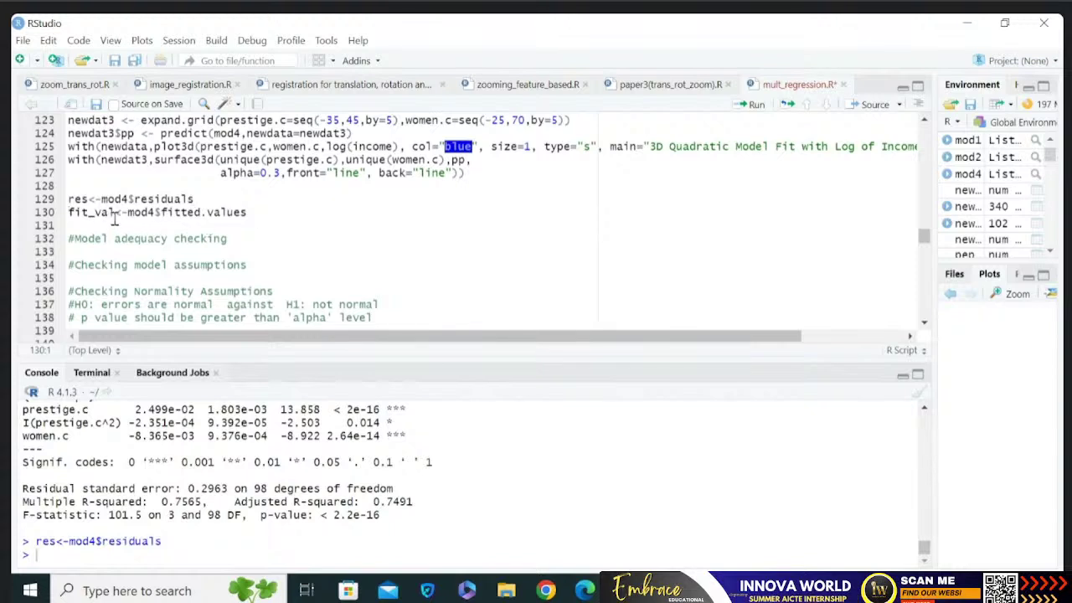
Run the assignment that stores mod4$fitted.values in fit_val.
left_click(248, 211)
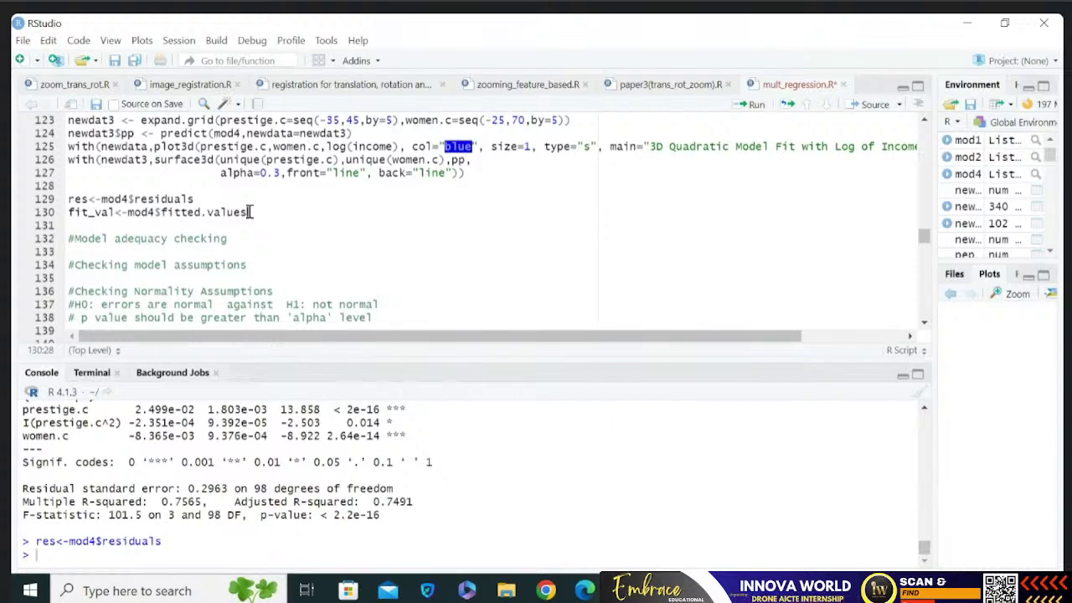
left_click_drag(249, 212, 71, 213)
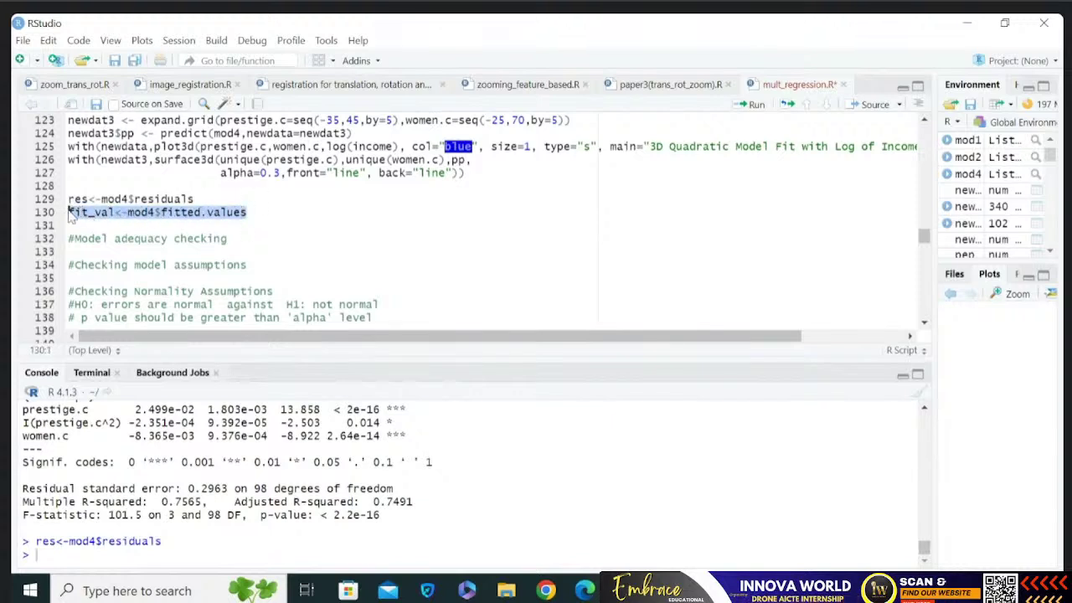
key("ctrl+Return")
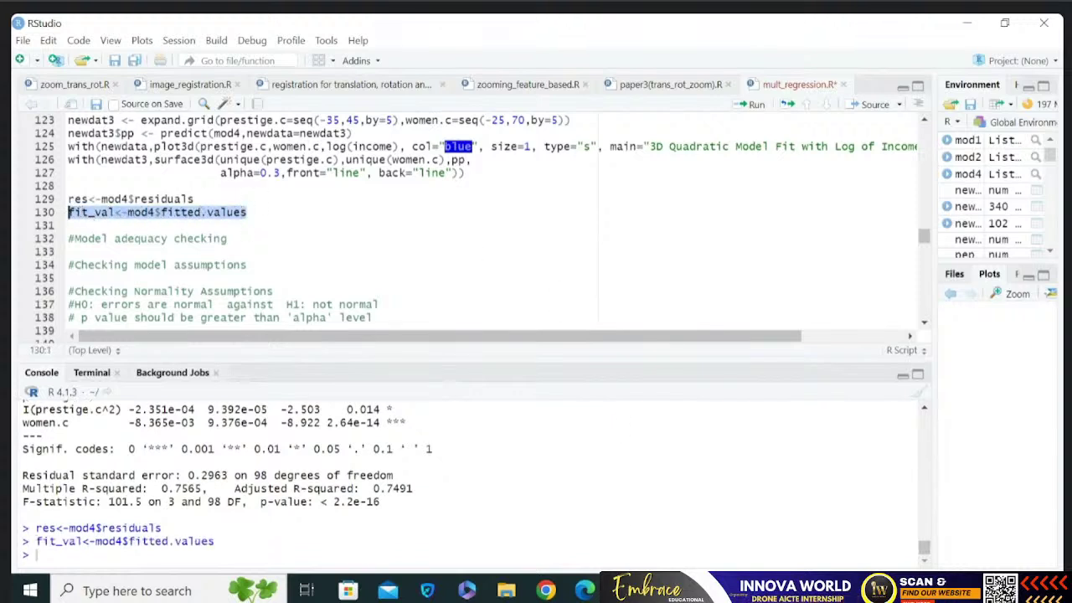
Switch to OneNote to review the handwritten linear regression model and its assumptions, and return to RStudio.
left_click(704, 590)
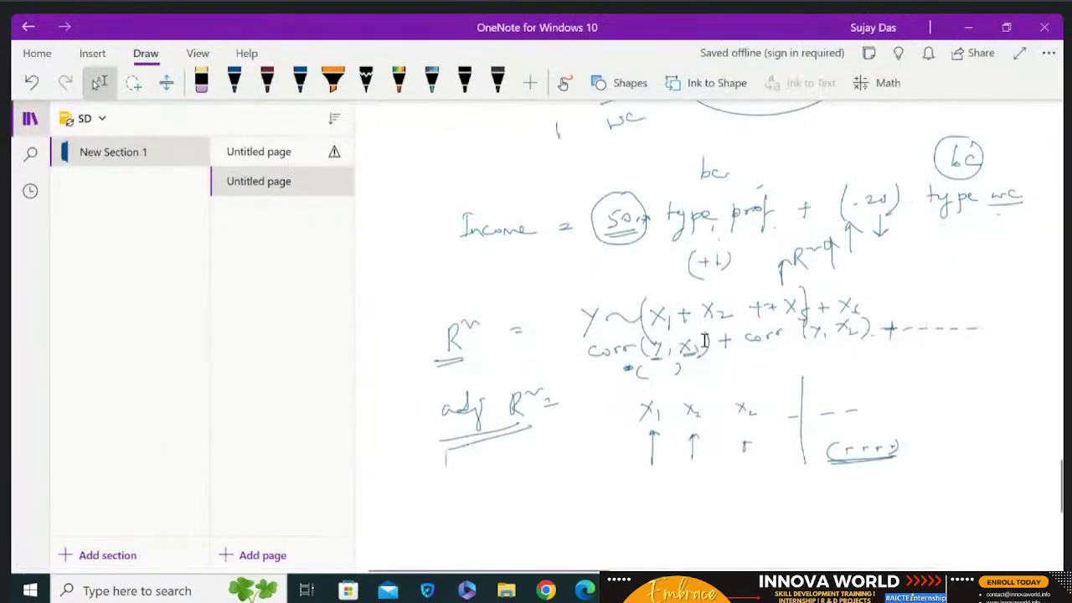
scroll(705, 340, "up", 1)
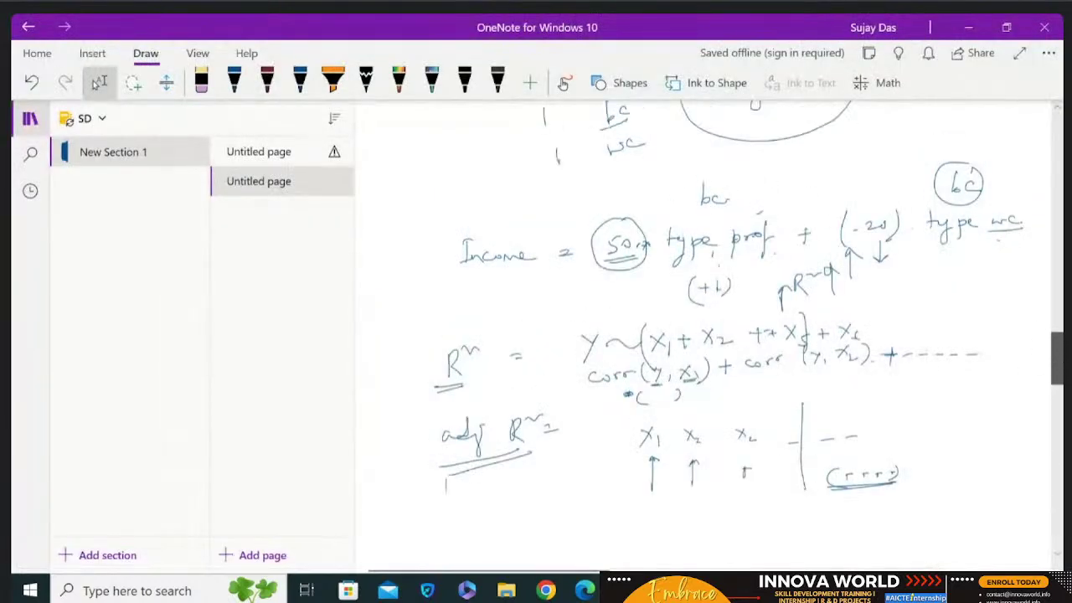
scroll(703, 335, "down", 10)
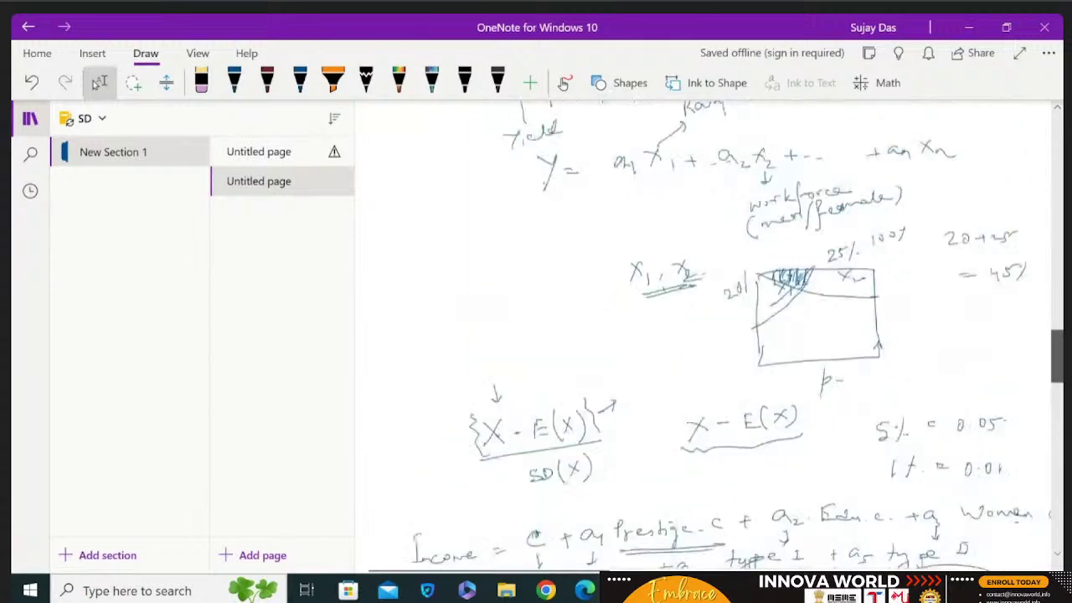
scroll(703, 334, "up", 10)
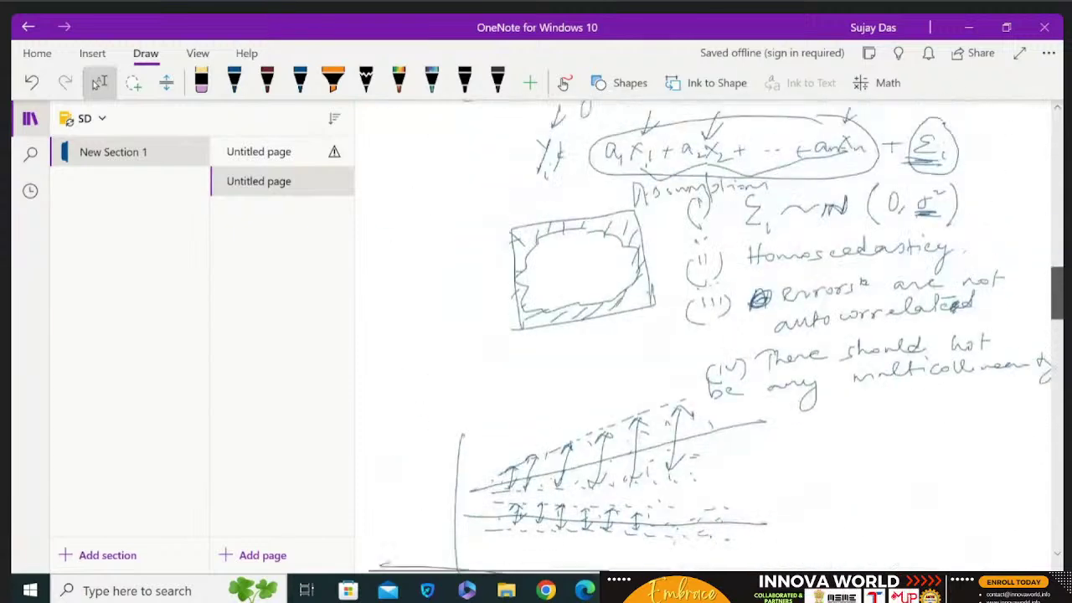
scroll(710, 266, "up", 3)
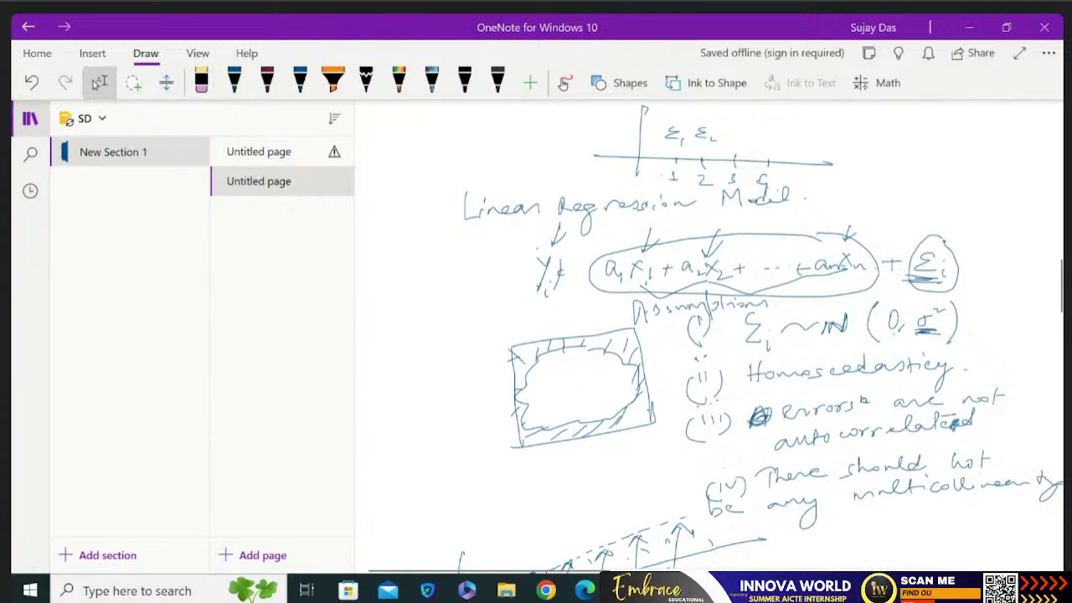
left_click(662, 590)
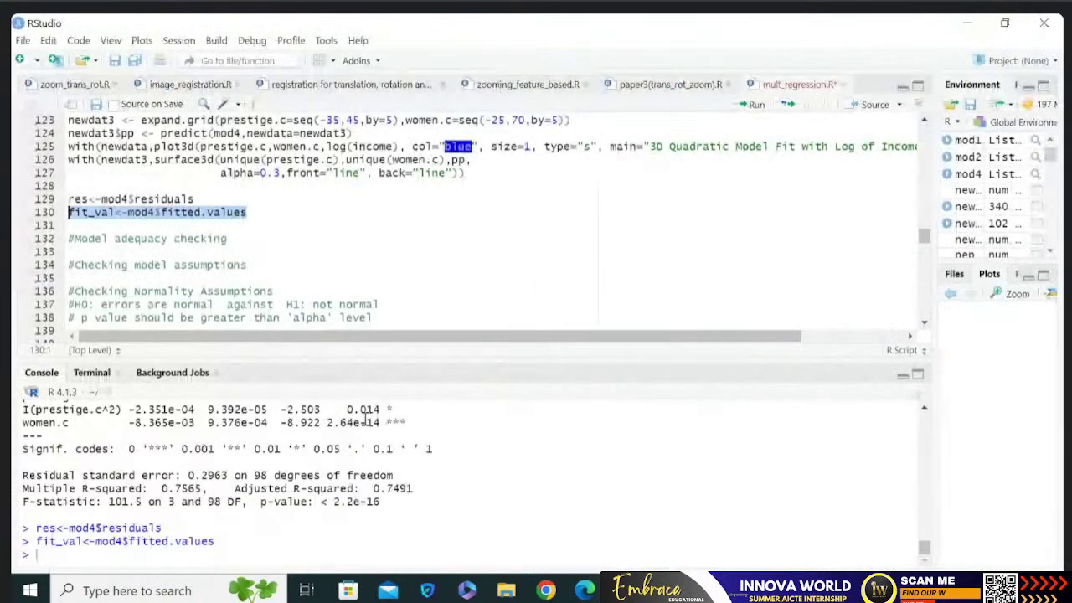
Highlight the mod4$residuals expression in the res assignment and clear the selection.
left_click(201, 213)
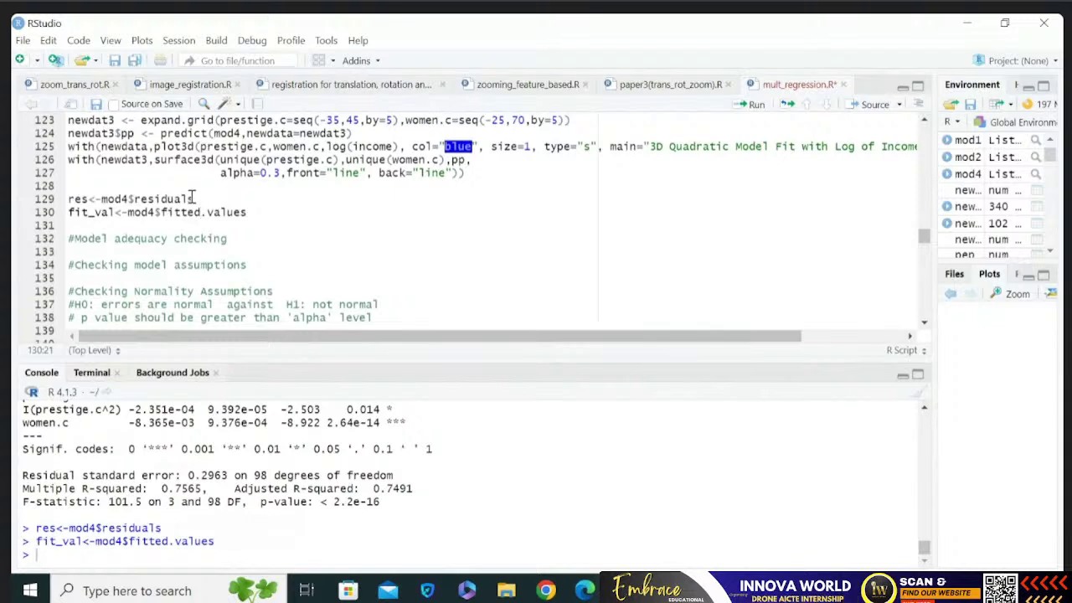
left_click_drag(192, 199, 101, 199)
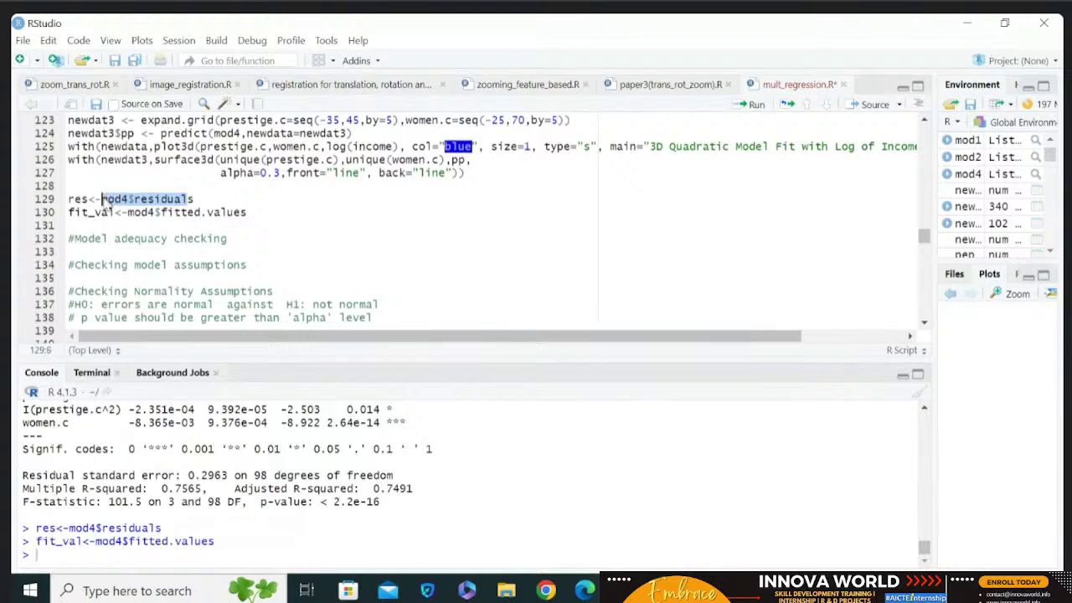
left_click(374, 228)
Run the Anderson-Darling normality test on res, and highlight its p-value and the H1: not normal hypothesis.
left_click(924, 323)
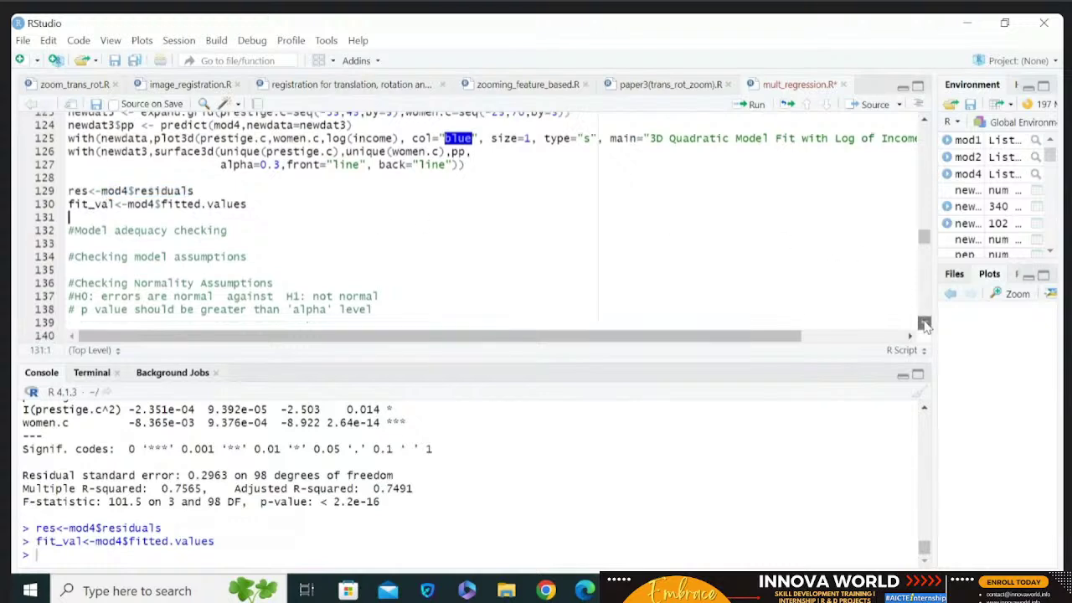
left_click(924, 323)
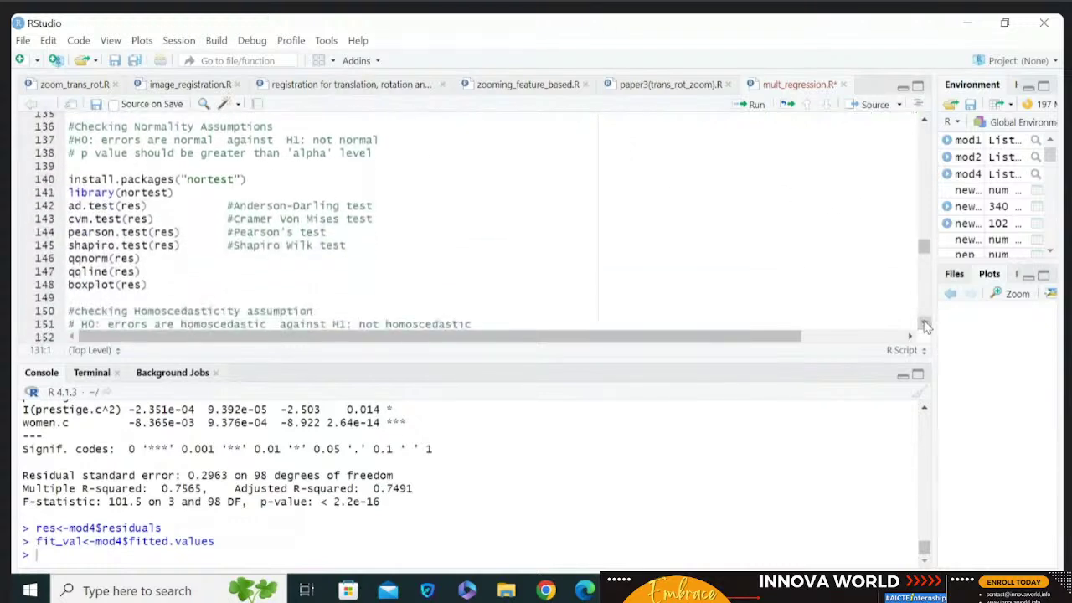
left_click(924, 124)
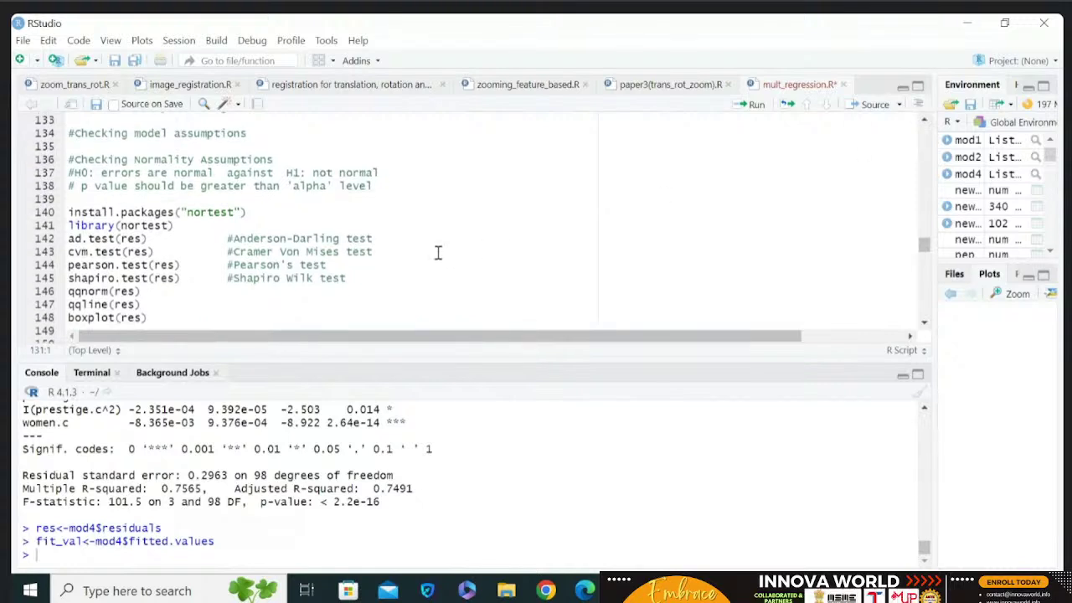
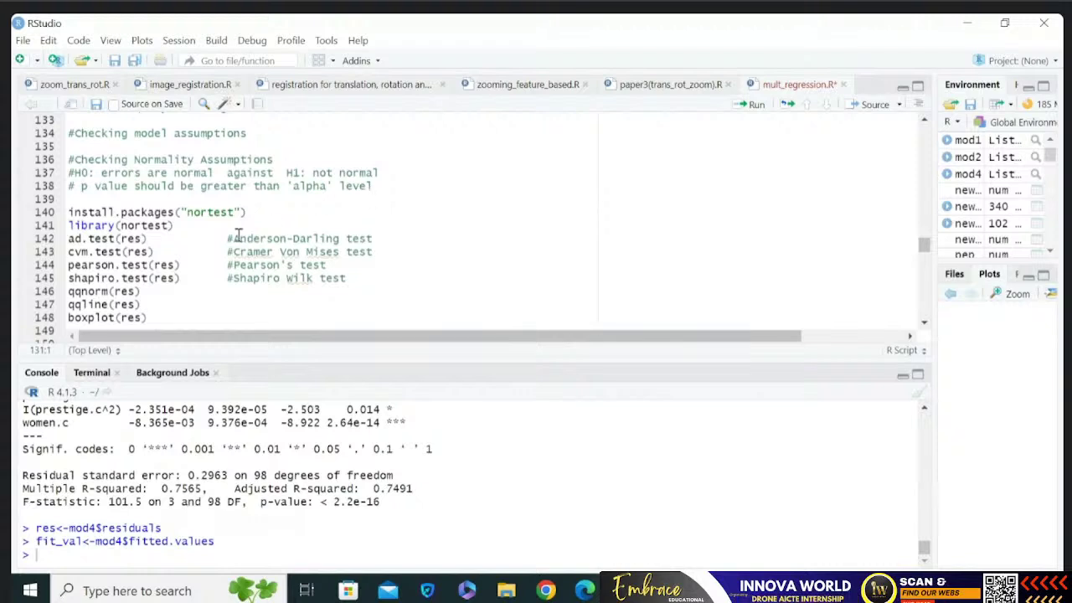
left_click(152, 239)
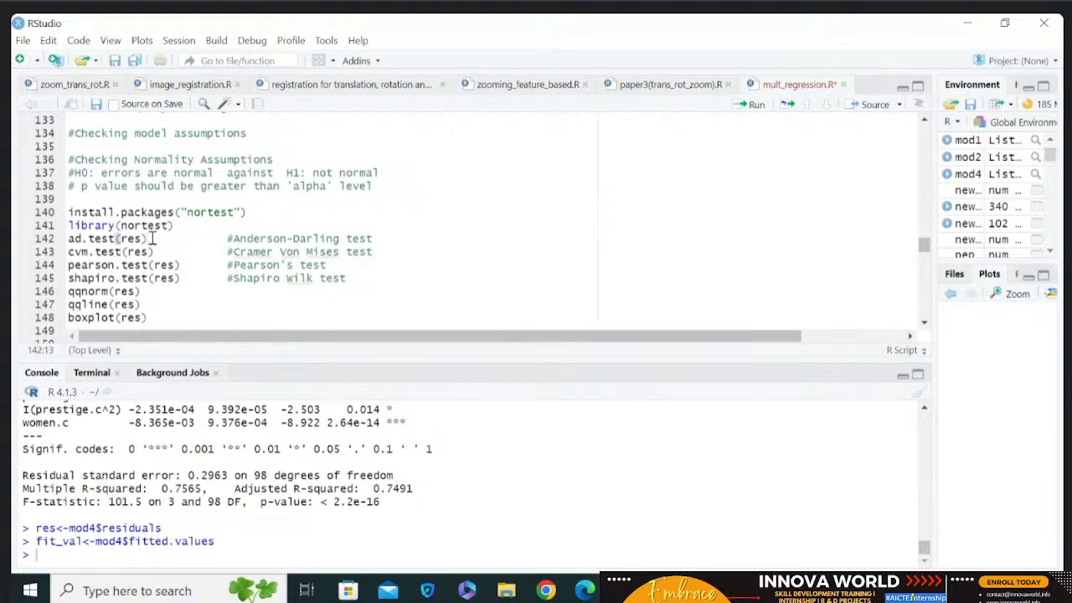
key("ctrl+Return")
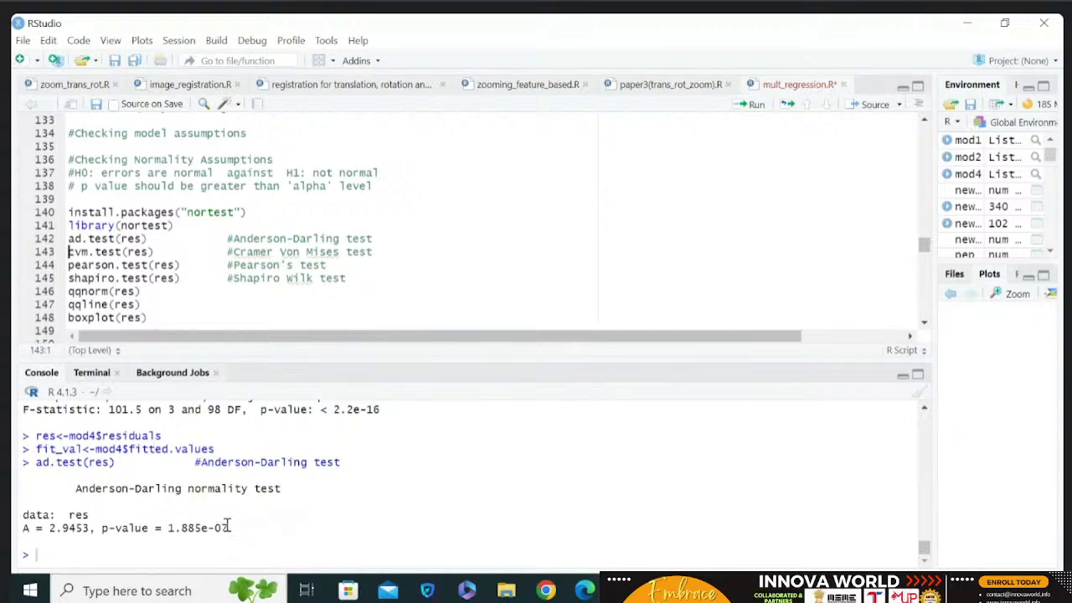
left_click_drag(226, 527, 169, 525)
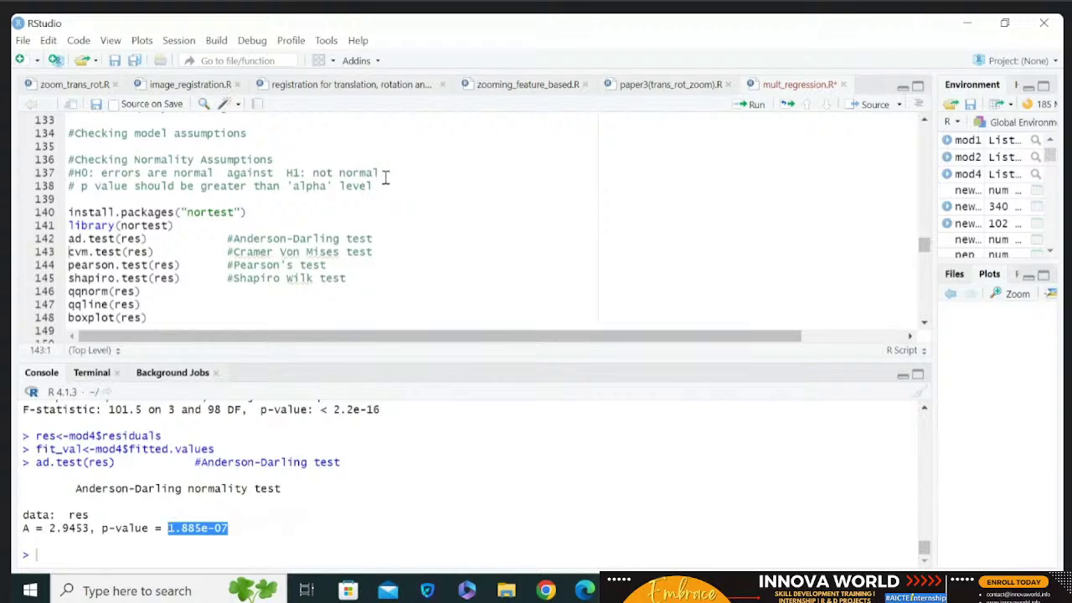
left_click_drag(379, 173, 281, 174)
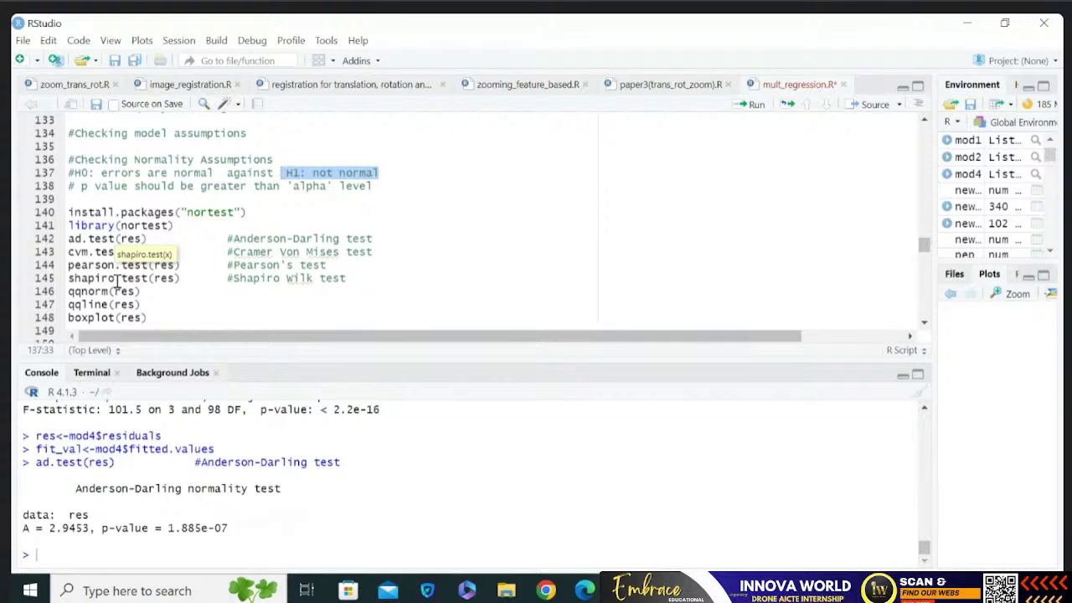
Try to draw the normal Q-Q plot of the residuals by running qqnorm(res) and qqline(res) together.
left_click(924, 323)
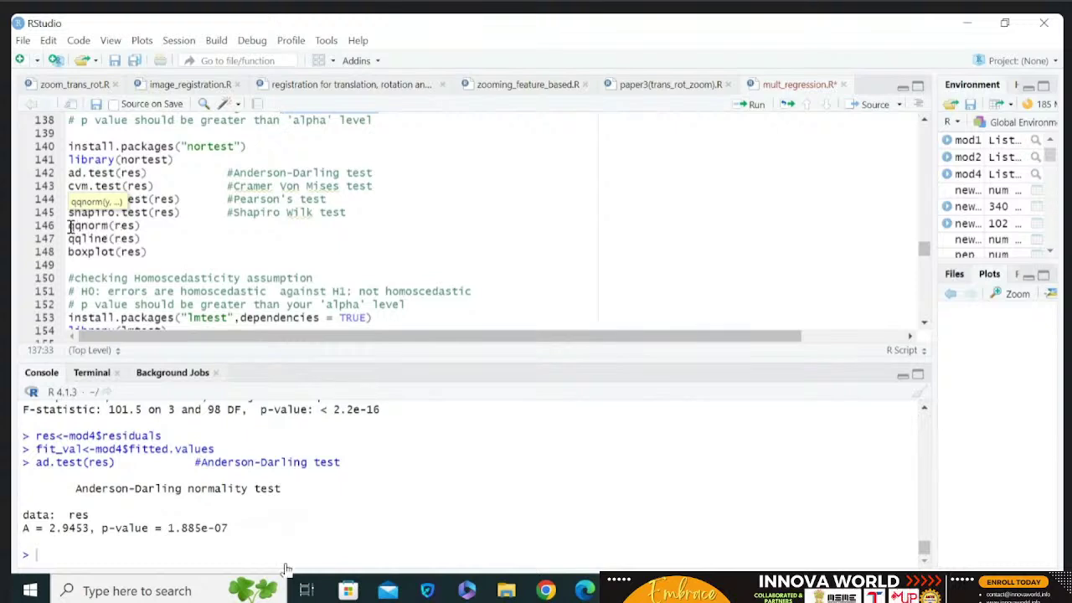
left_click_drag(71, 225, 142, 238)
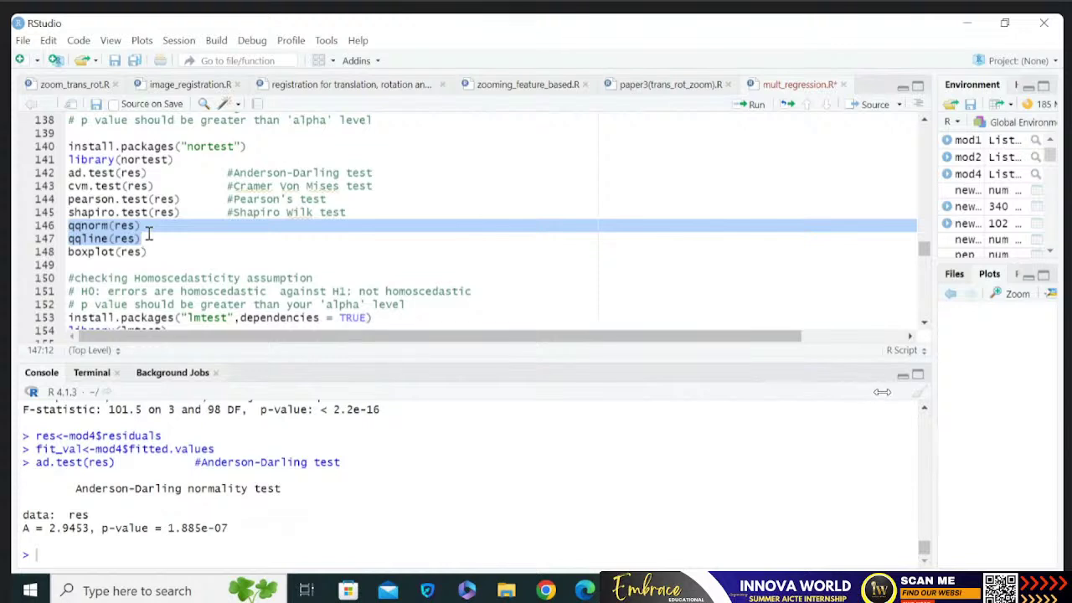
key("ctrl+Return")
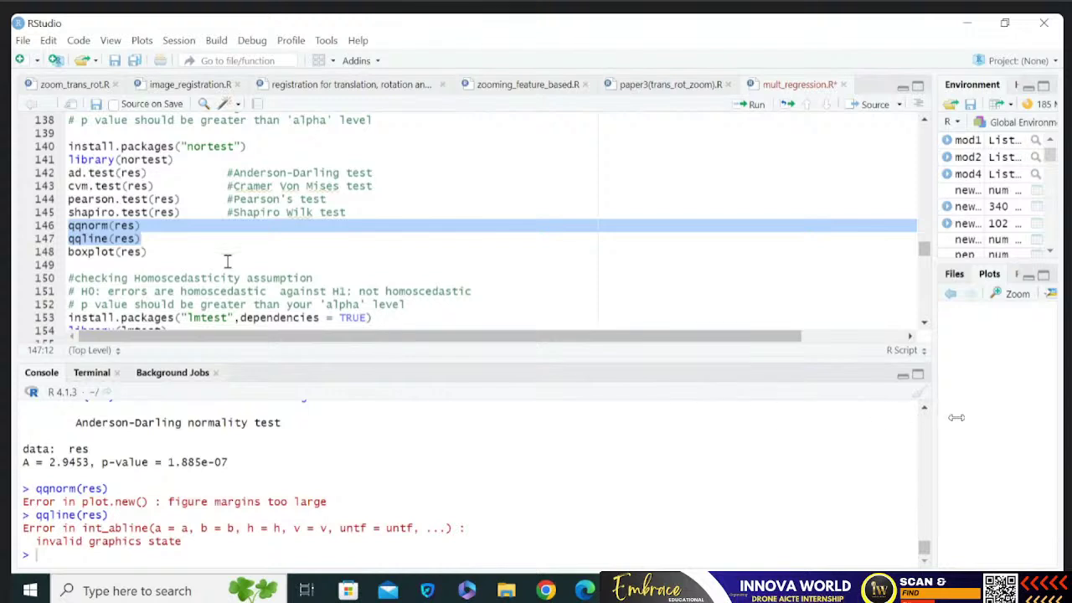
Insert the line windows(10.10) between shapiro.test(res) and qqnorm(res) in the script.
left_click(189, 212)
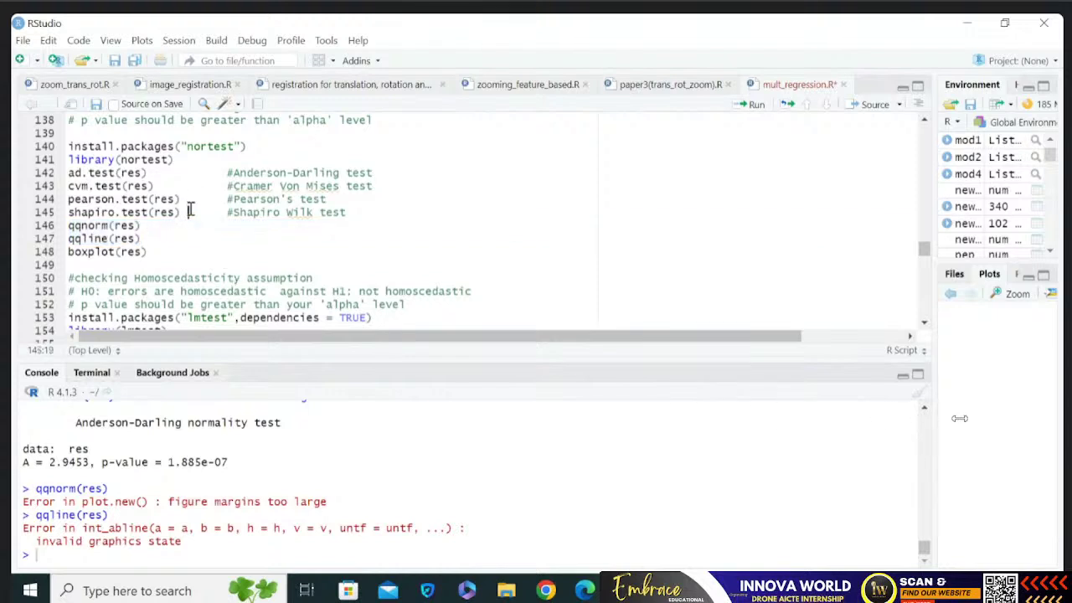
key("Return")
type("win")
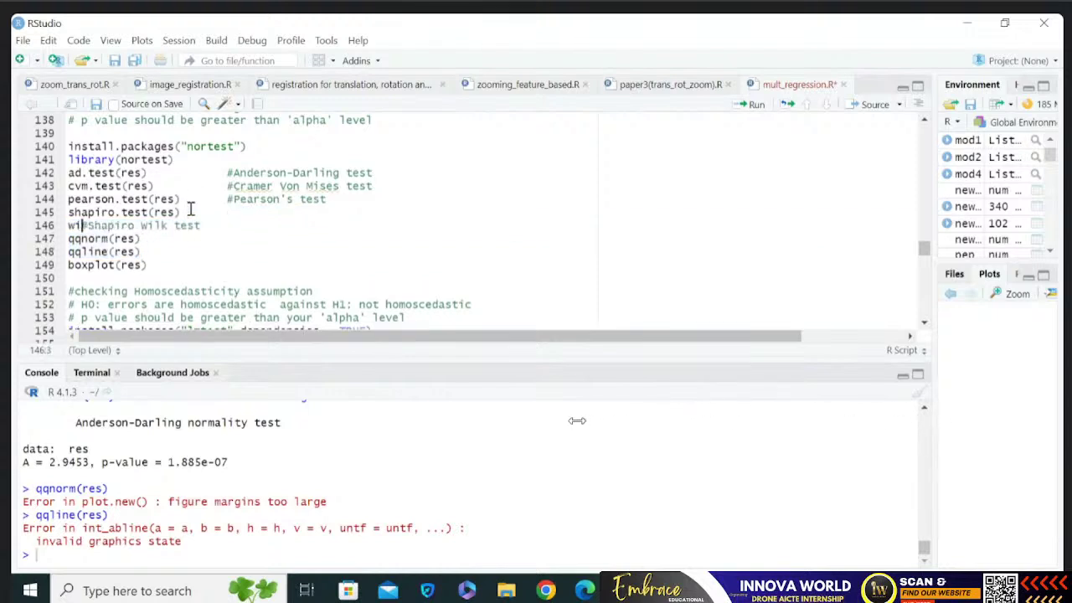
type("dows(")
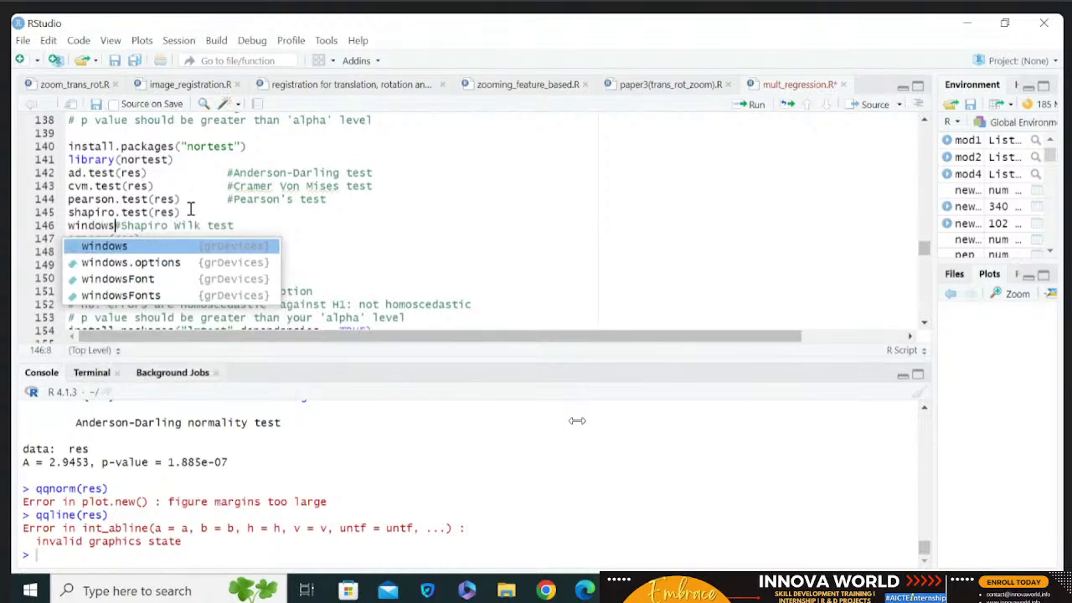
type("10")
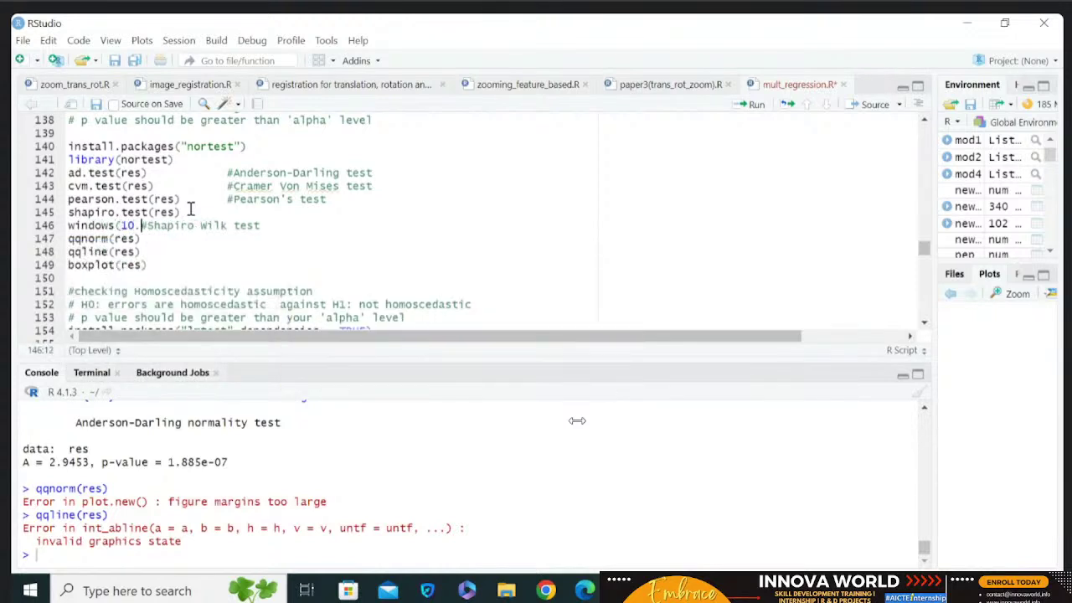
type(",10")
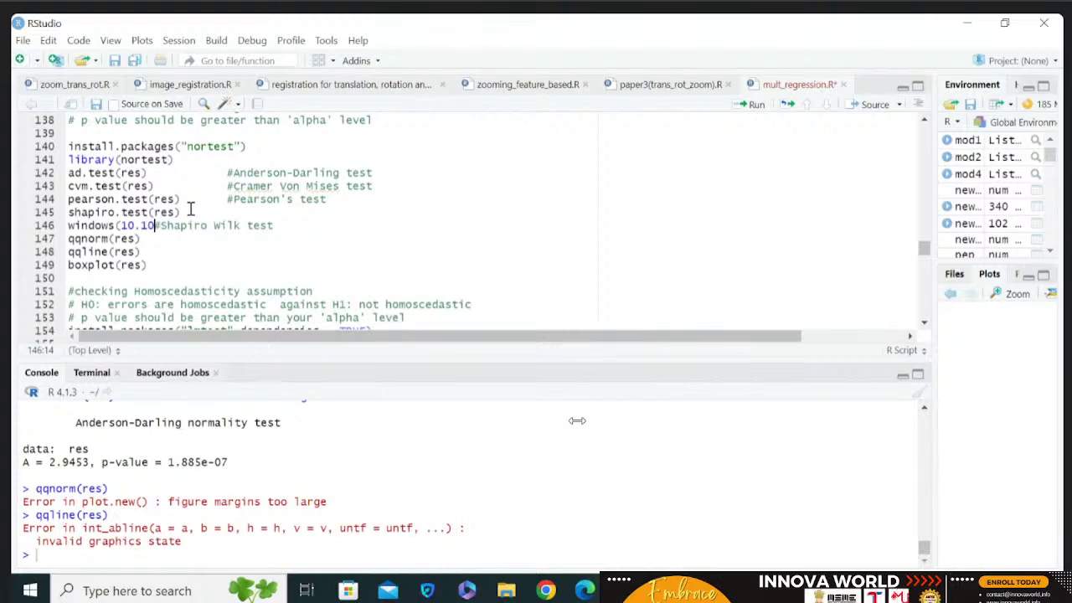
type(")")
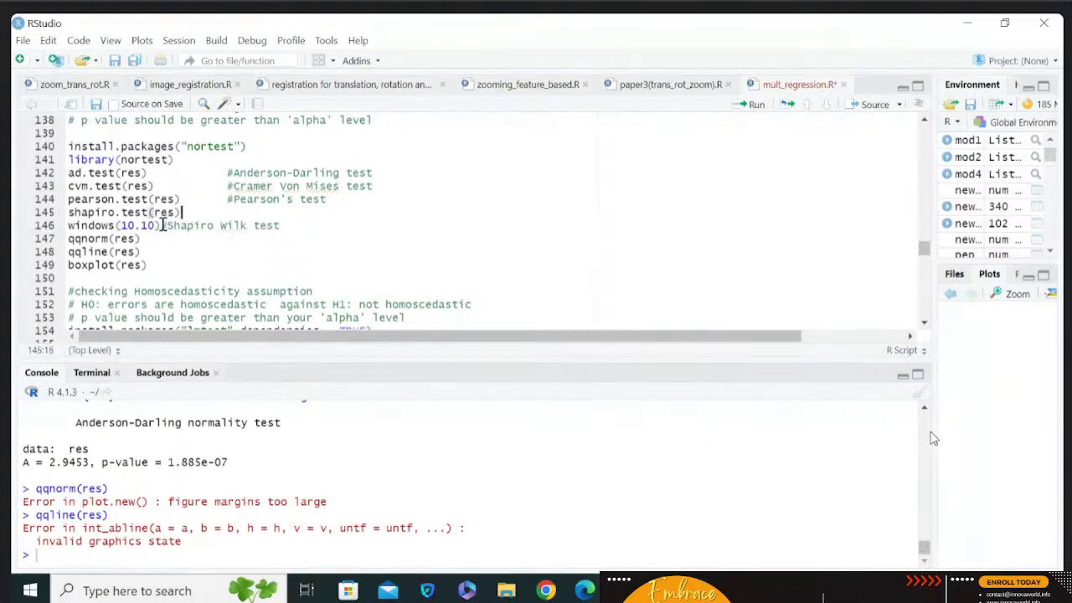
Move the #Shapiro Wilk test comment from the windows(10.10) line back onto the shapiro.test(res) line.
key("ctrl+shift+Right")
key("ctrl+shift+Right")
key("ctrl+shift+Right")
key("ctrl+shift+Right")
key("ctrl+c")
key("Delete")
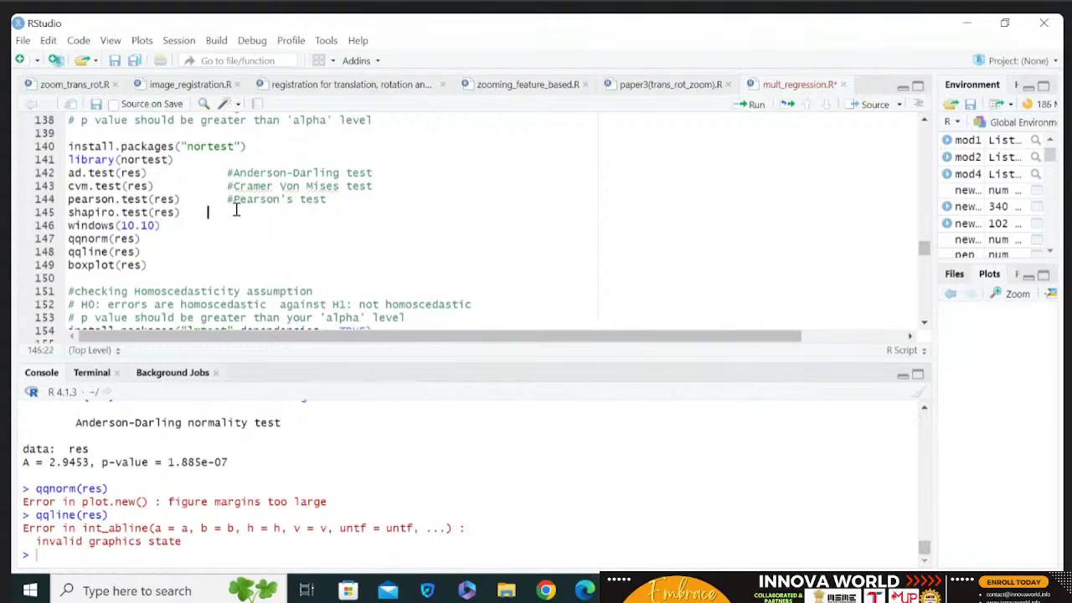
key("ctrl+v")
Run windows(10.10), qqnorm(res) and qqline(res) together to view the Q-Q plot in a separate window, and close that window.
left_click_drag(69, 225, 142, 252)
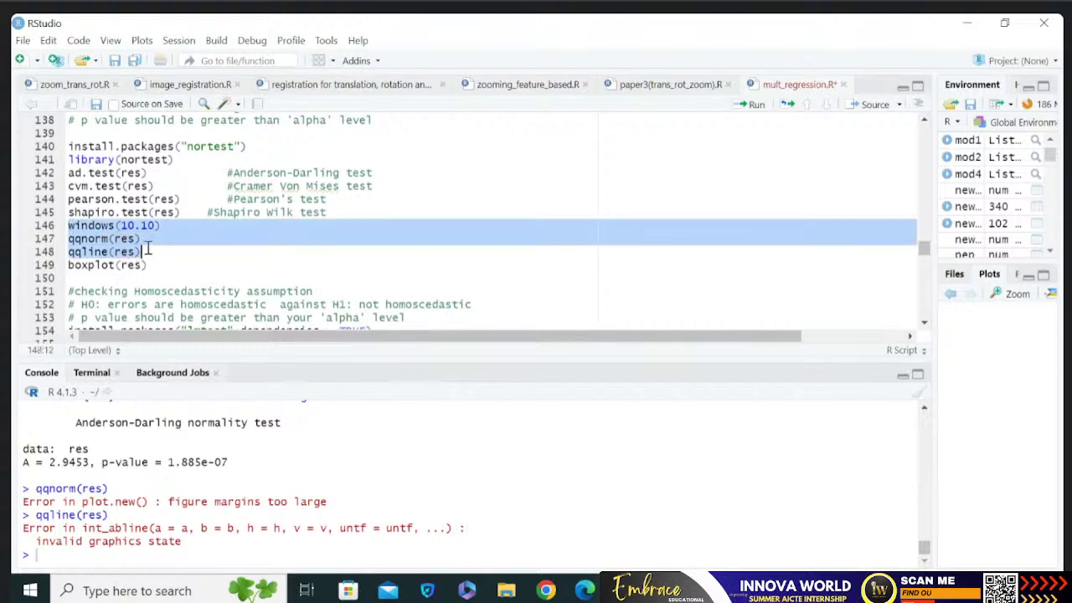
key("ctrl+Return")
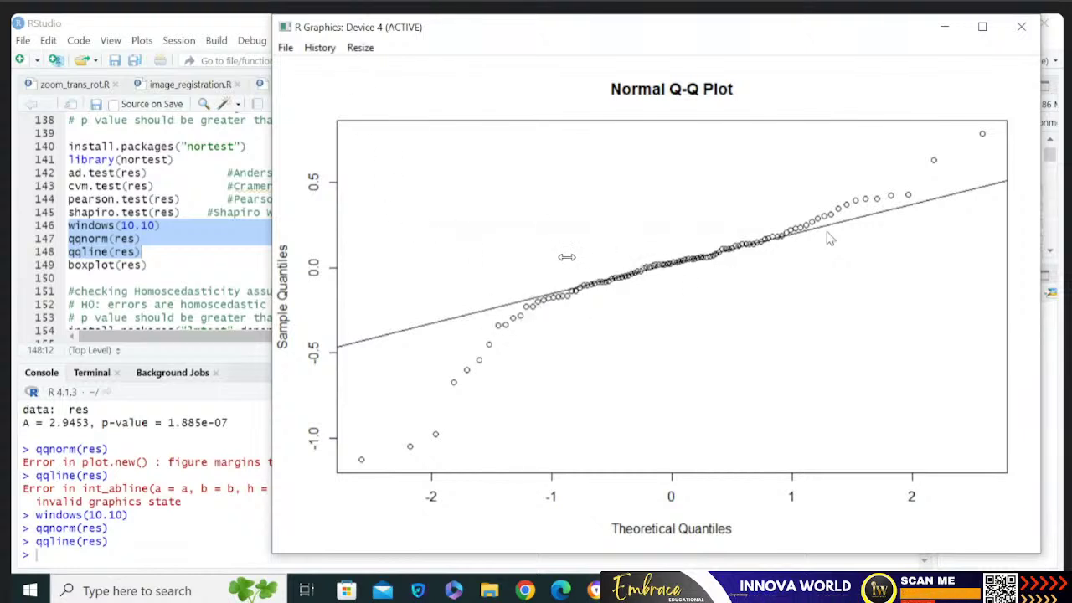
left_click(1020, 26)
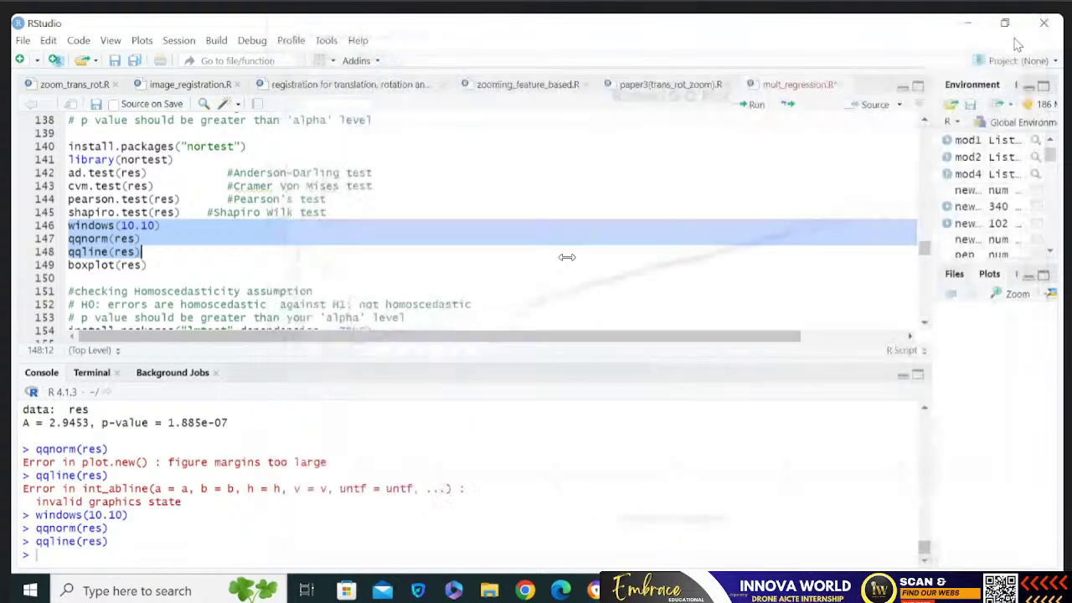
Find the homoscedasticity check below the boxplot line and highlight "not homoscedastic" in its hypothesis comment.
scroll(927, 325, "down", 3)
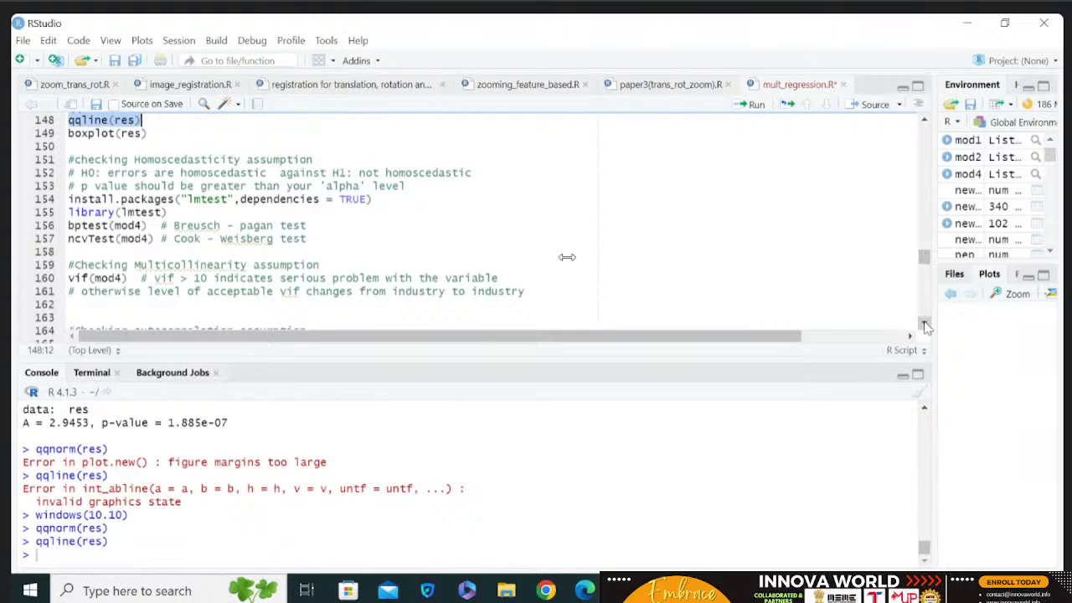
left_click(170, 214)
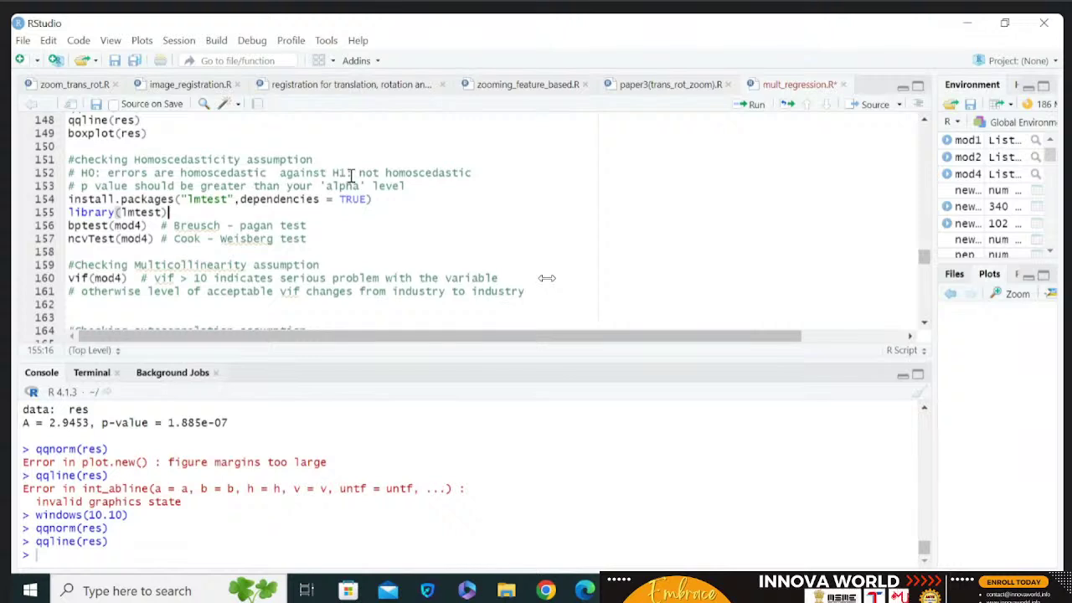
left_click_drag(469, 172, 360, 178)
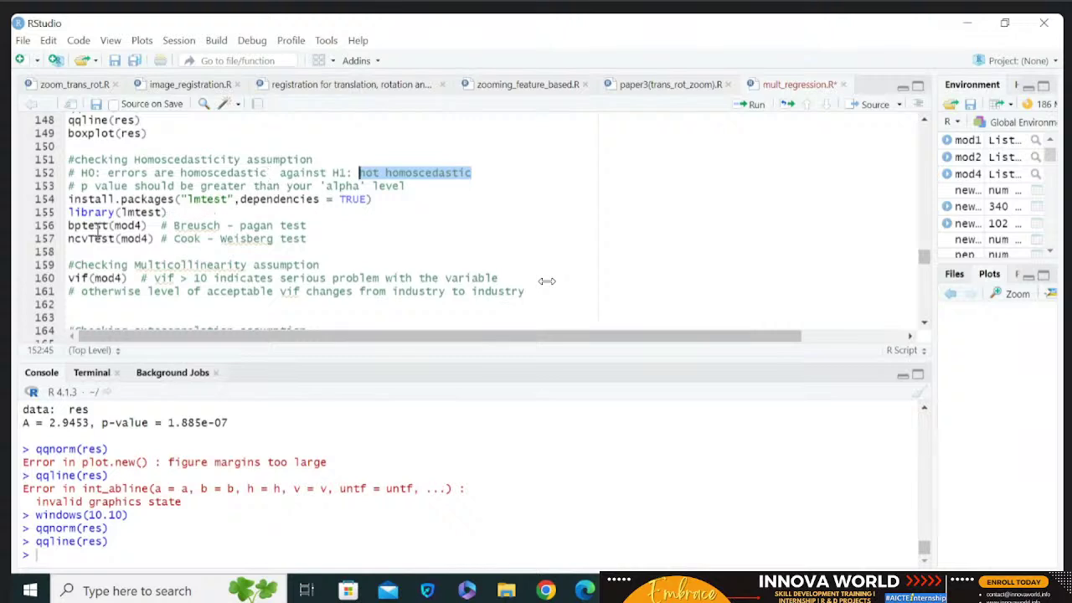
Run the Breusch-Pagan test on mod4, and enlarge the console to highlight the test's p-value.
left_click(71, 225)
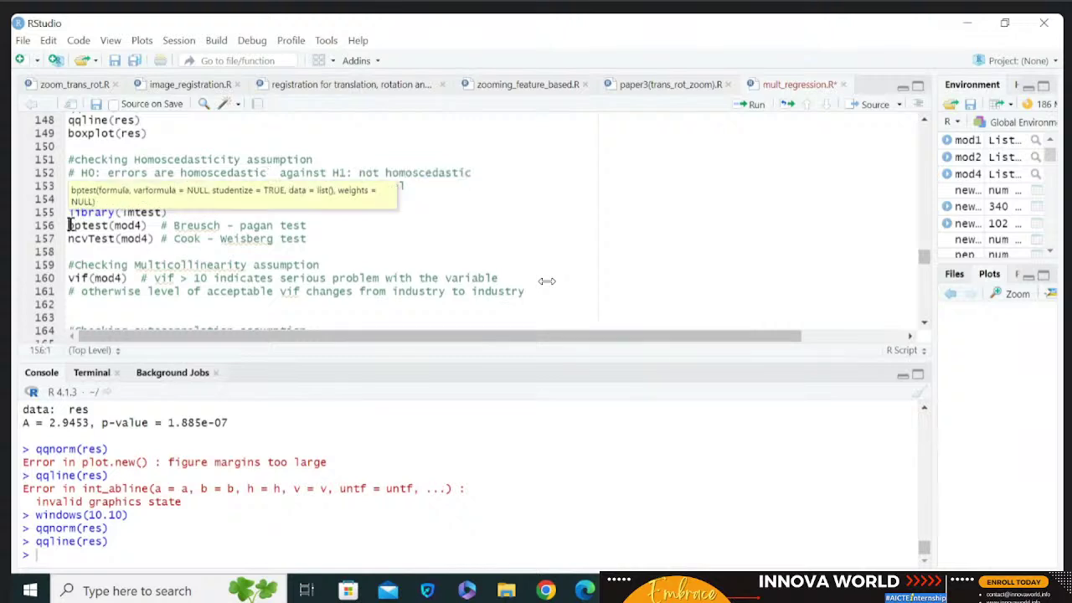
key("ctrl+Return")
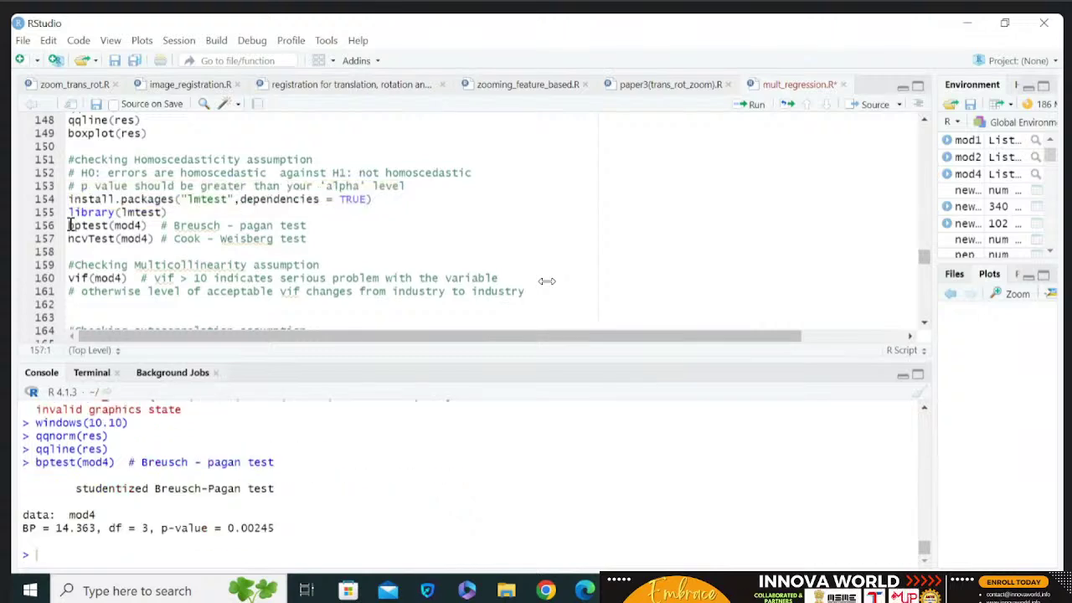
left_click_drag(836, 359, 840, 315)
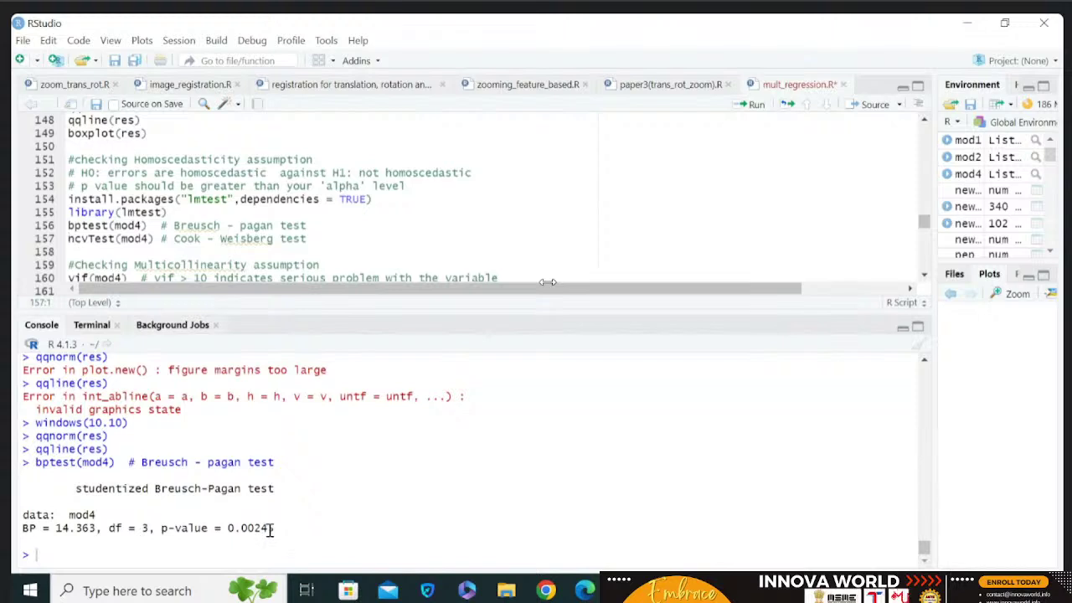
left_click_drag(274, 528, 163, 529)
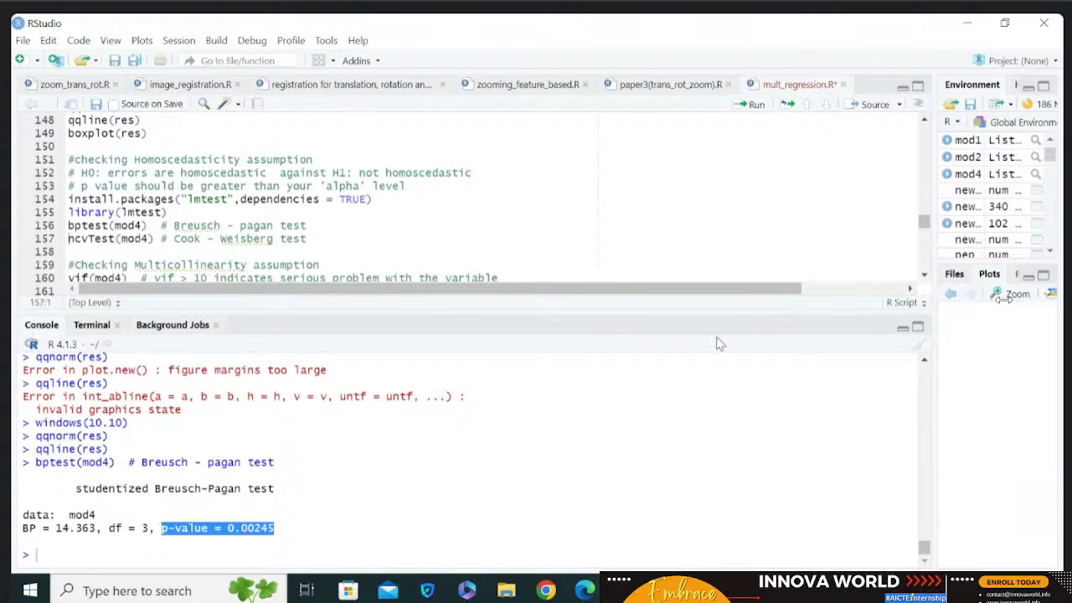
Locate the multicollinearity check in the script and place the cursor after vif(mod4).
left_click(924, 275)
left_click(925, 275)
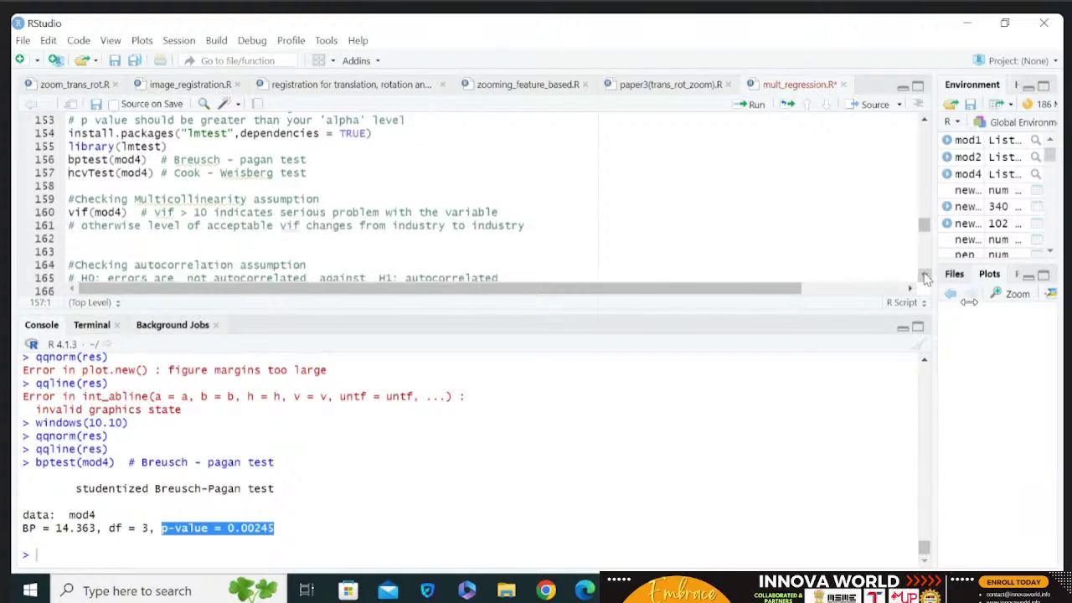
left_click(924, 276)
left_click(925, 276)
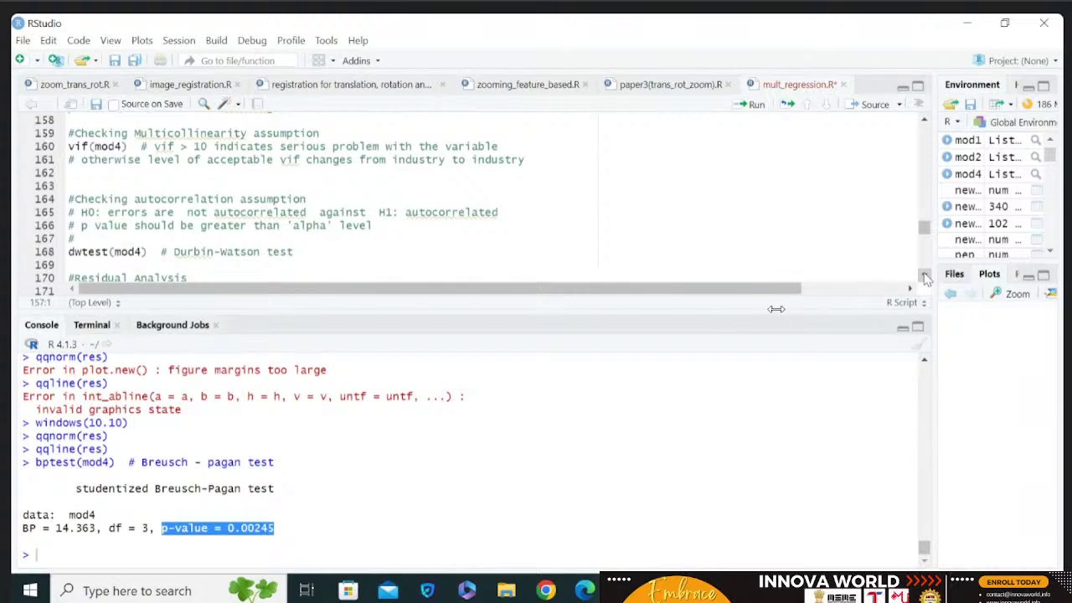
left_click(128, 146)
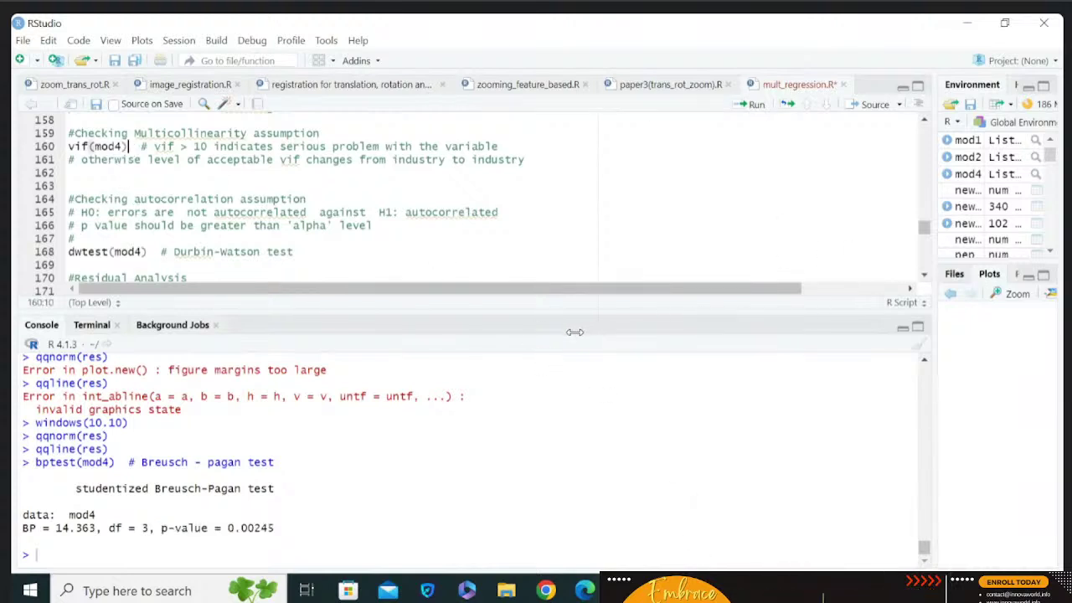
Switch to OneNote and handwrite VIF with the blue pen in the blank area below the adjusted R² notes.
key("alt+Tab")
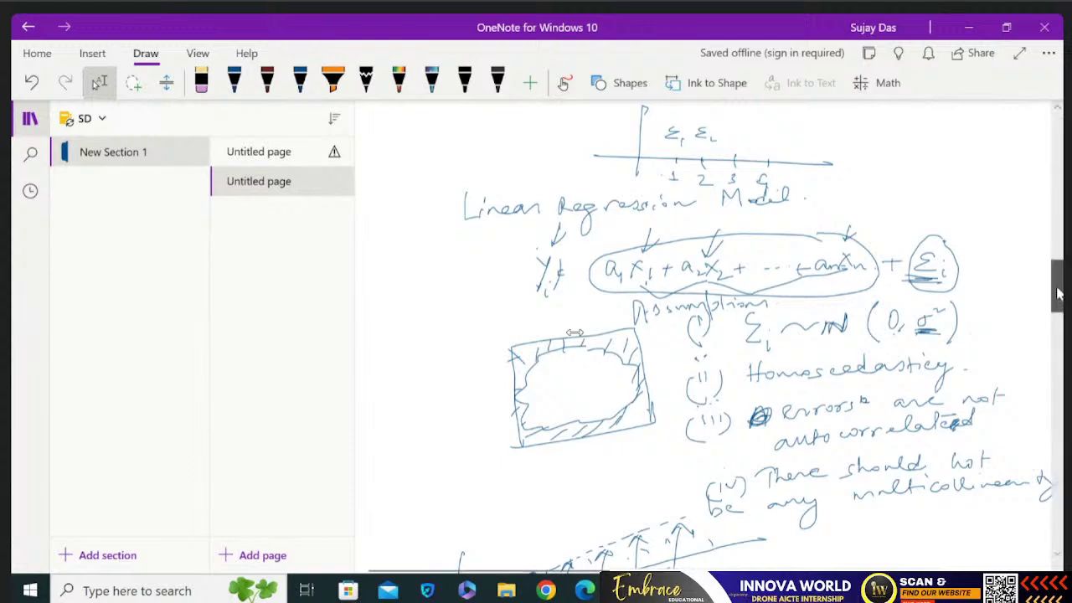
left_click_drag(1057, 364, 1061, 518)
left_click(234, 82)
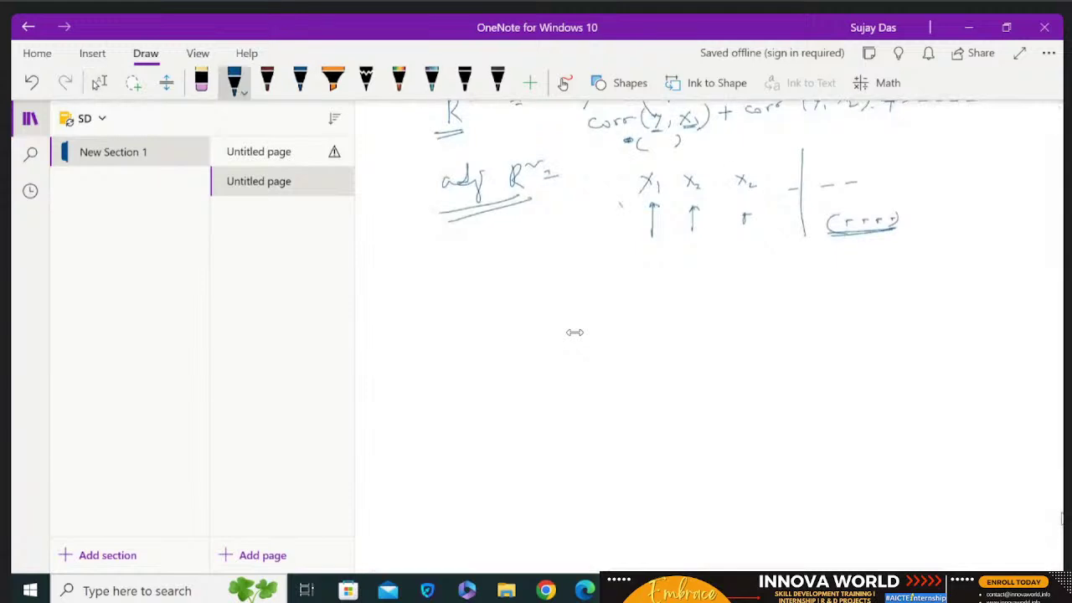
left_click(99, 82)
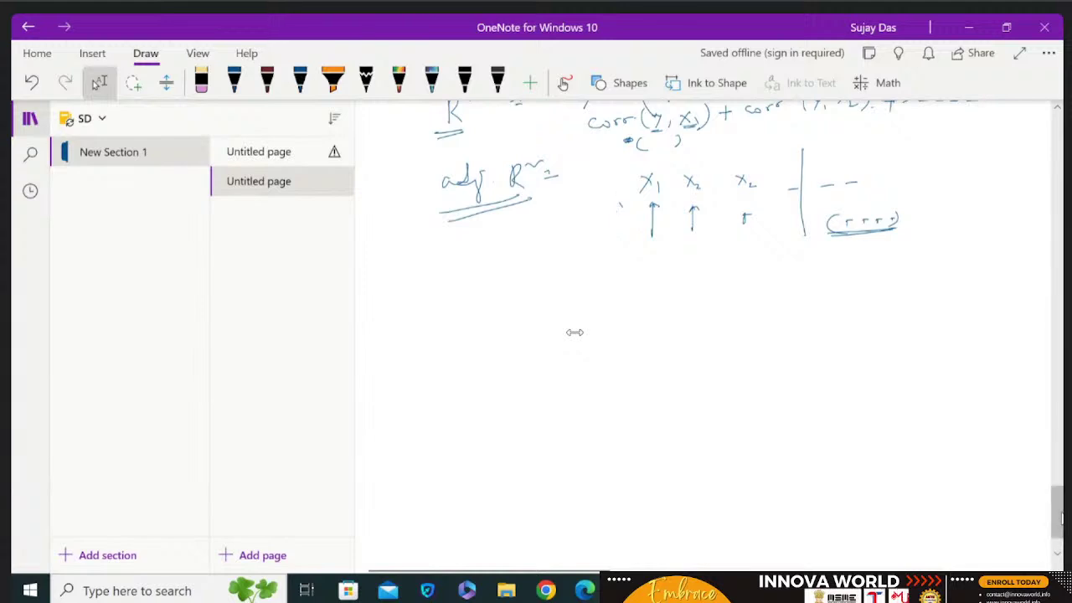
left_click(234, 82)
left_click_drag(458, 312, 458, 325)
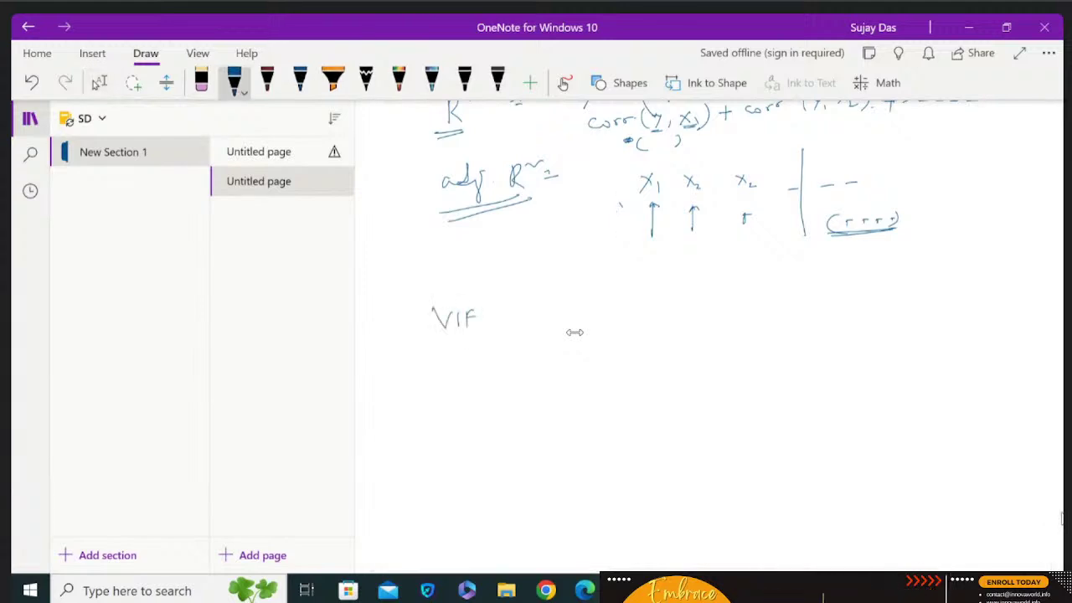
Extend the handwritten VIF into the formula VIFj = 1 / (1 − Rj²) with the blue pen.
left_click(435, 337)
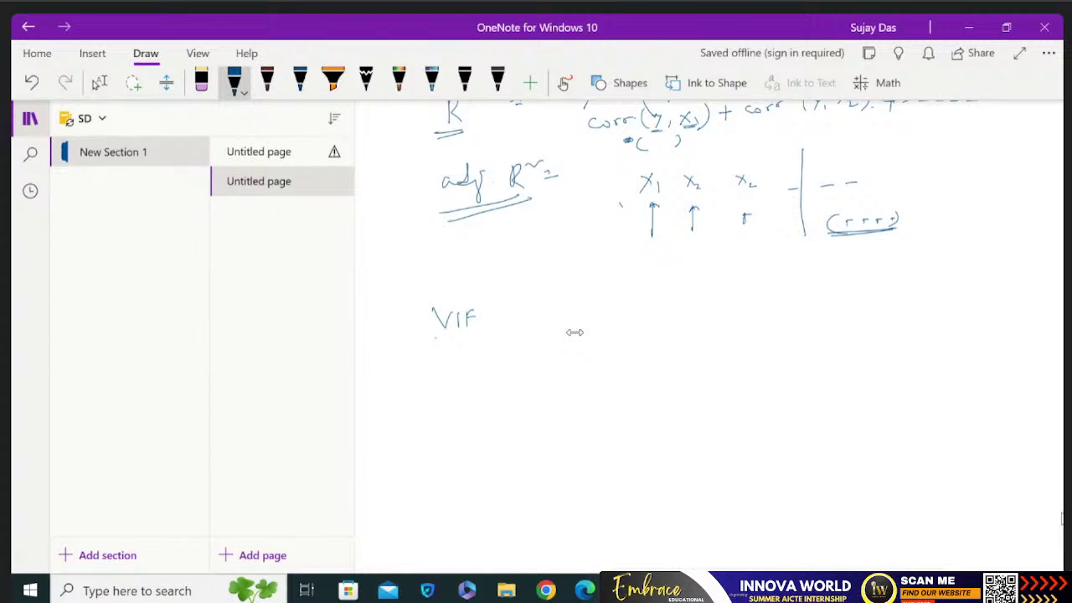
left_click_drag(500, 316, 513, 316)
left_click_drag(501, 320, 514, 321)
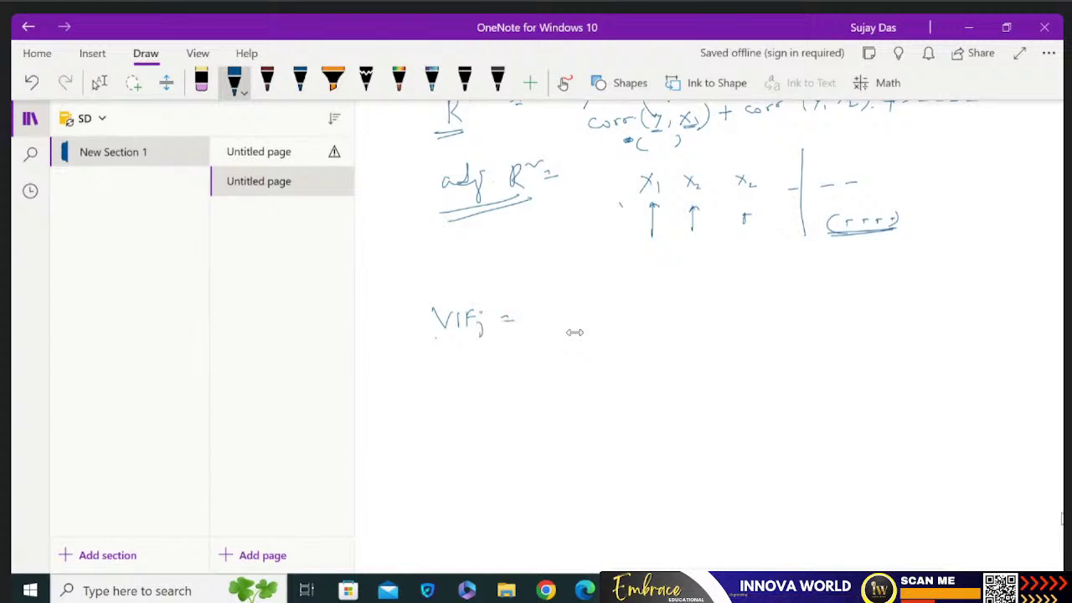
mouse_move(569, 300)
left_mouse_down()
mouse_move(569, 312)
mouse_move(626, 317)
mouse_move(604, 350)
left_mouse_up()
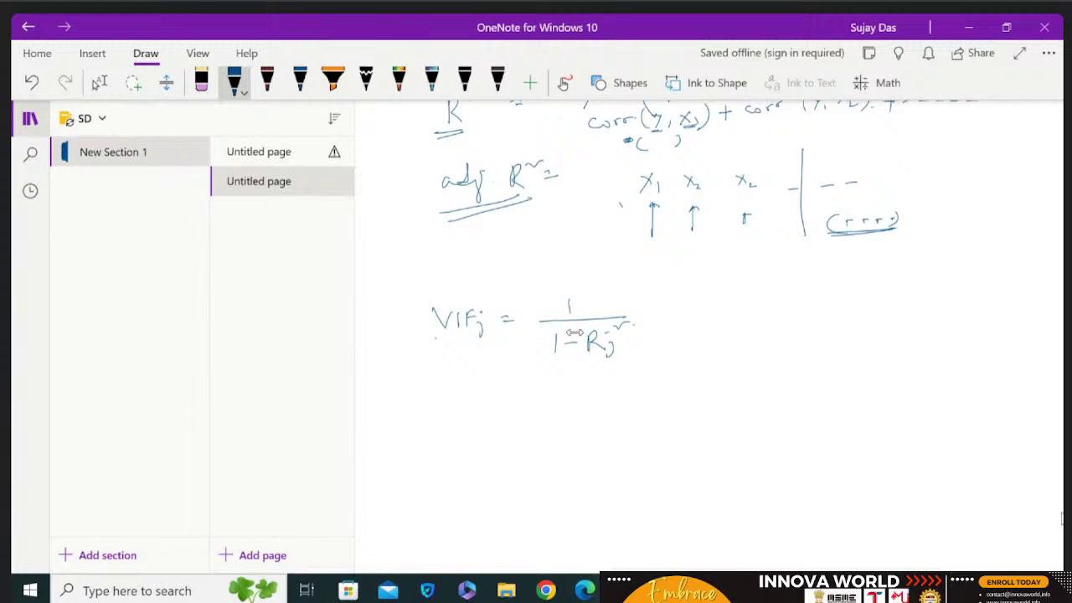
Handwrite Rj² = corr(y, Rj | x1 … xj−1, xj+1 … xn) below the VIF formula.
mouse_move(576, 411)
left_mouse_down()
mouse_move(591, 431)
mouse_move(630, 410)
mouse_move(676, 409)
left_mouse_up()
left_click_drag(681, 405, 716, 419)
mouse_move(725, 402)
left_mouse_down()
mouse_move(796, 423)
mouse_move(815, 400)
left_mouse_up()
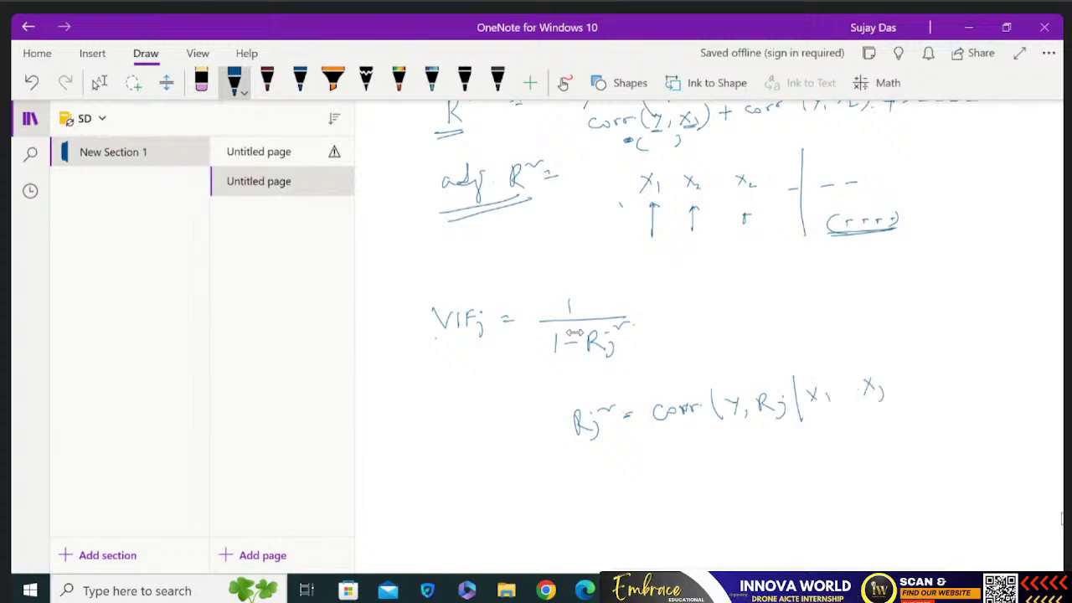
left_click(848, 392)
left_click(883, 378)
left_click_drag(890, 390, 897, 389)
left_click_drag(901, 384, 903, 395)
left_click_drag(917, 383, 915, 389)
left_click_drag(920, 371, 932, 383)
left_click_drag(931, 370, 920, 385)
left_click_drag(938, 380, 945, 387)
left_click_drag(948, 381, 955, 378)
left_click(978, 362)
left_click_drag(996, 356, 1008, 372)
mouse_move(1008, 355)
left_mouse_down()
mouse_move(997, 371)
mouse_move(1021, 368)
left_mouse_up()
left_click_drag(1026, 346, 1030, 371)
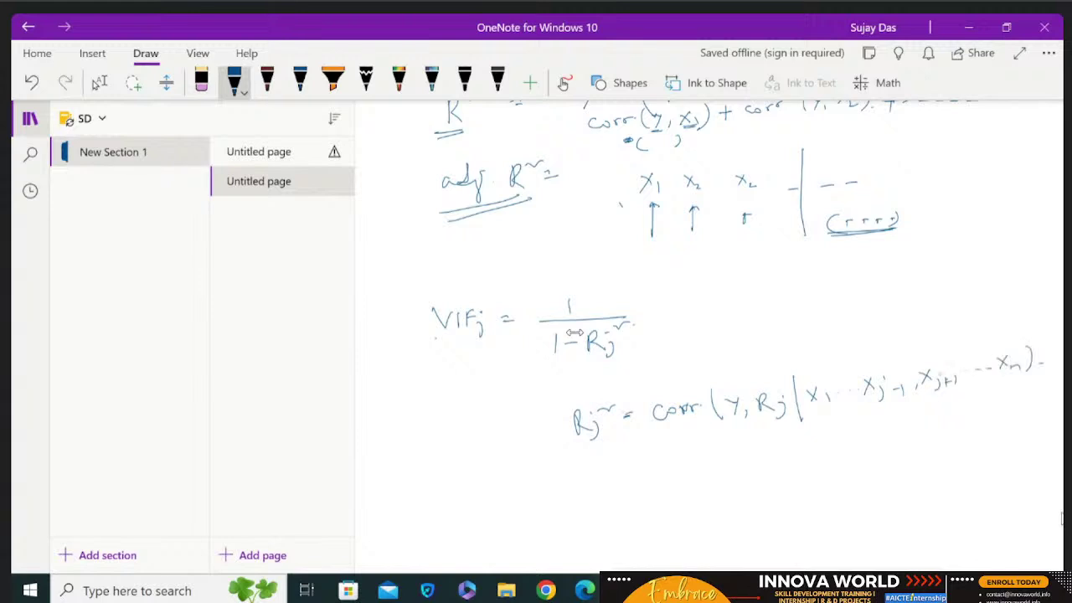
Underline y and corr in the Rj² formula, overwrite Rj with Xj, and dot the gap between x1 and xj−1.
left_click_drag(737, 431, 748, 427)
left_click_drag(745, 425, 754, 424)
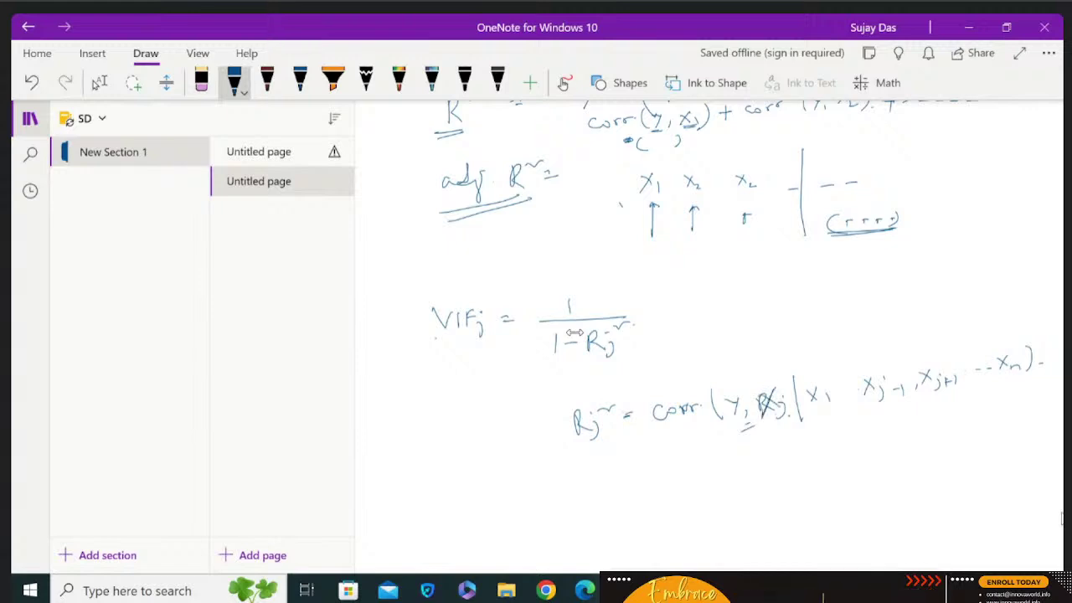
left_click_drag(759, 391, 776, 413)
left_click_drag(776, 390, 759, 413)
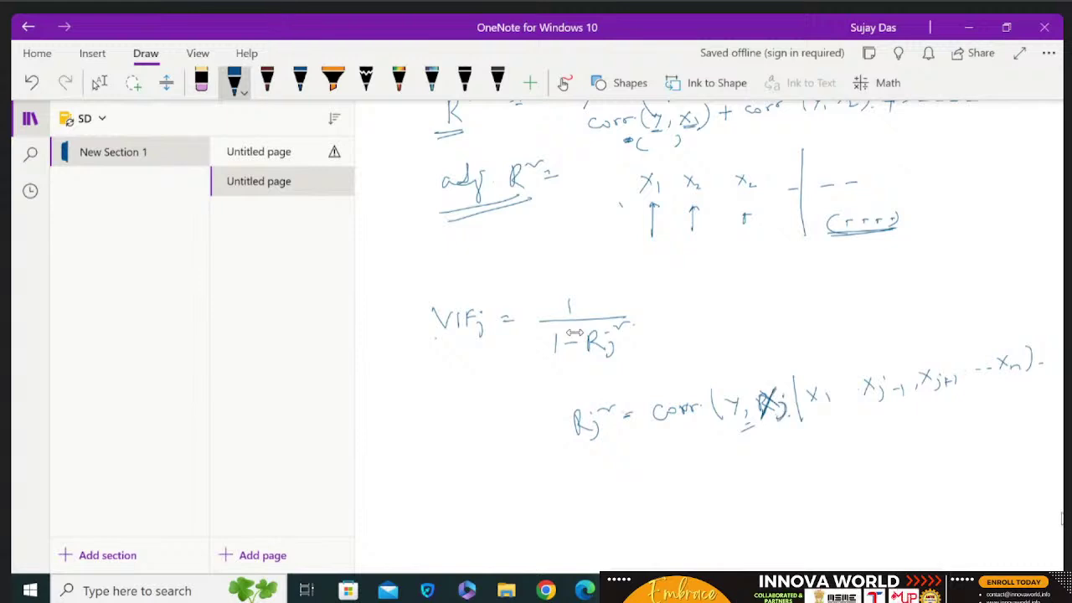
left_click_drag(668, 429, 710, 415)
left_click(837, 395)
left_click(845, 395)
left_click(854, 393)
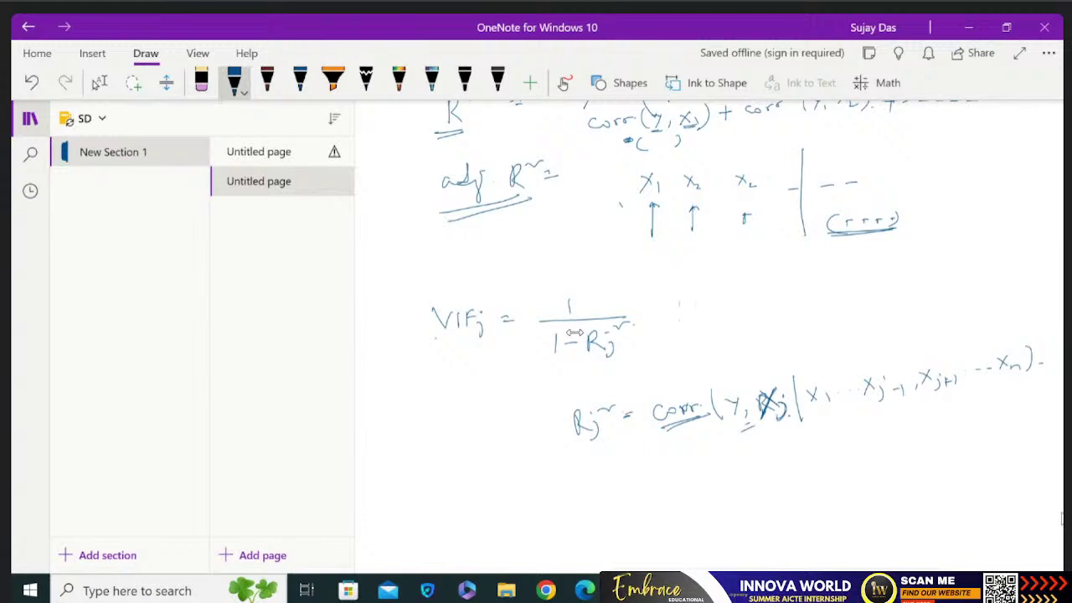
Annotate the VIF fraction by circling Rj², the denominator and the whole fraction, with up, down and up arrows respectively.
mouse_move(680, 307)
left_mouse_down()
mouse_move(675, 327)
mouse_move(596, 319)
mouse_move(582, 365)
mouse_move(635, 327)
left_mouse_up()
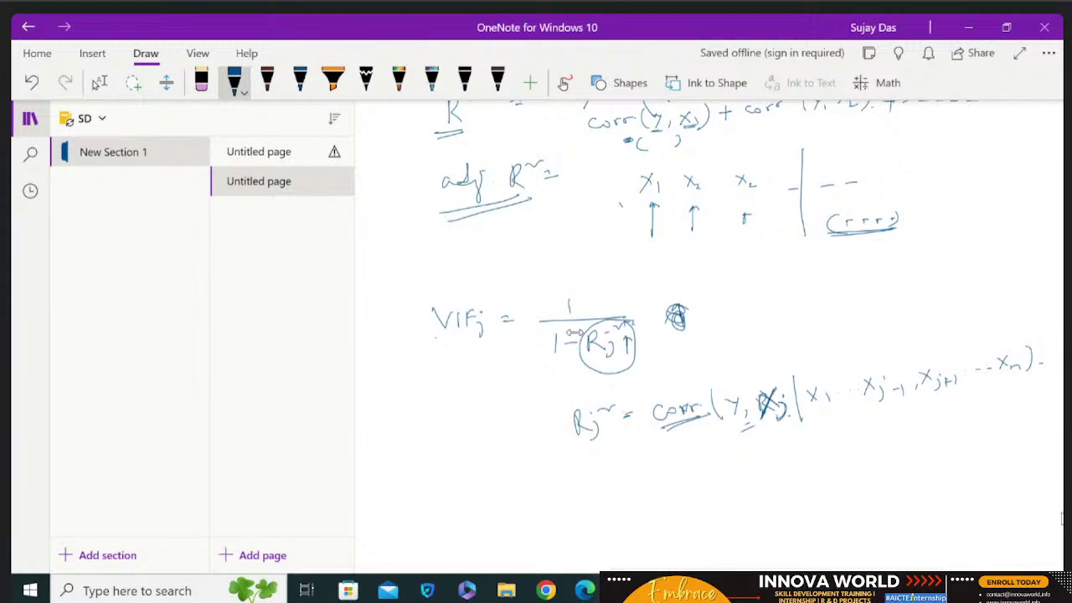
mouse_move(586, 322)
left_mouse_down()
mouse_move(546, 378)
mouse_move(692, 354)
mouse_move(624, 324)
mouse_move(663, 356)
left_mouse_up()
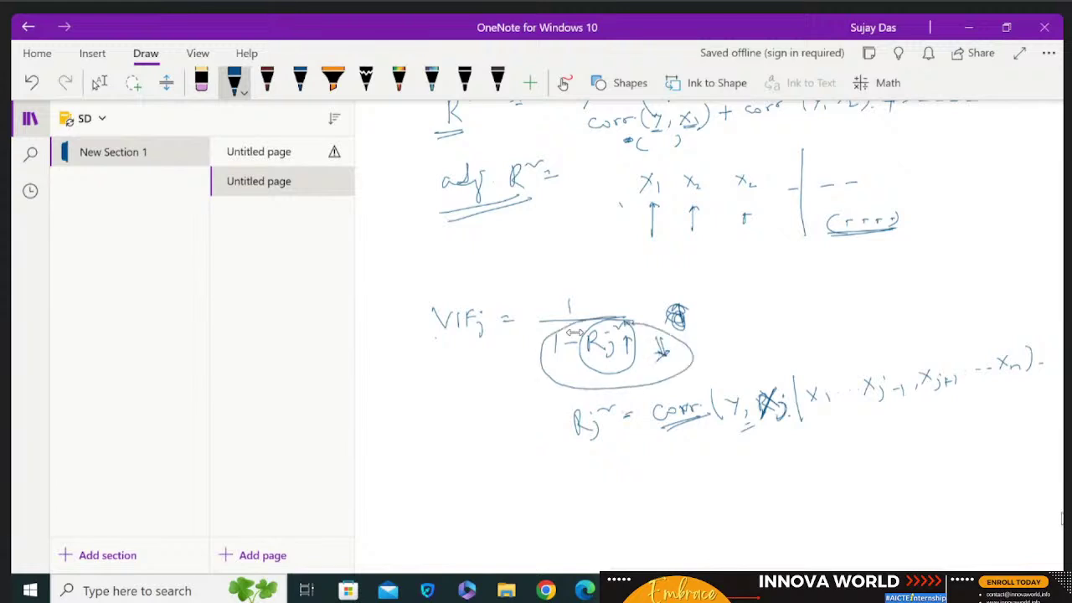
mouse_move(695, 289)
left_mouse_down()
mouse_move(590, 282)
mouse_move(525, 351)
mouse_move(586, 405)
mouse_move(749, 345)
mouse_move(689, 293)
left_mouse_up()
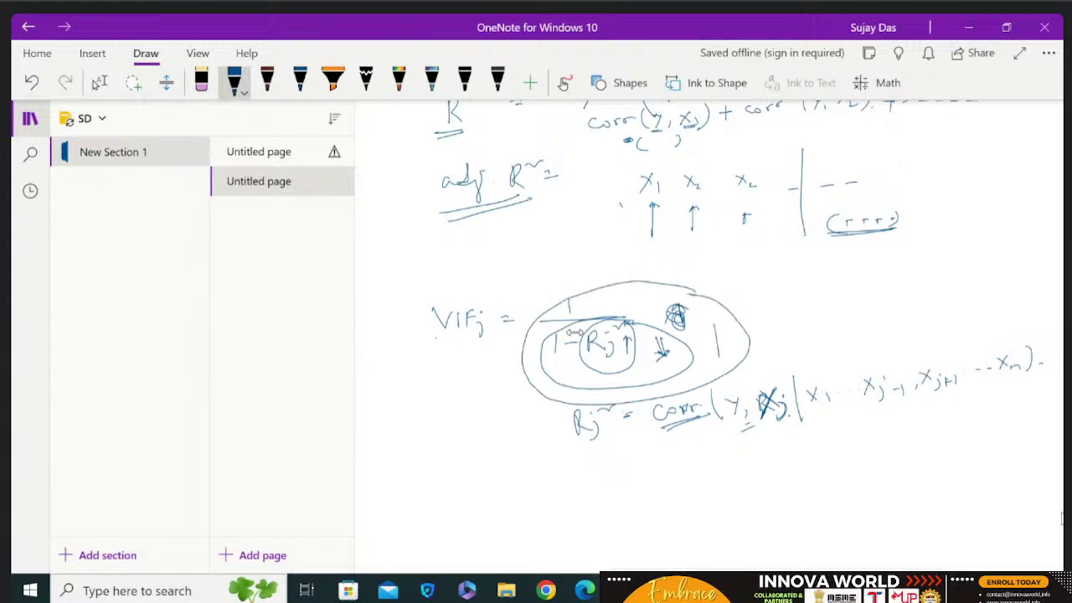
left_click_drag(707, 331, 724, 331)
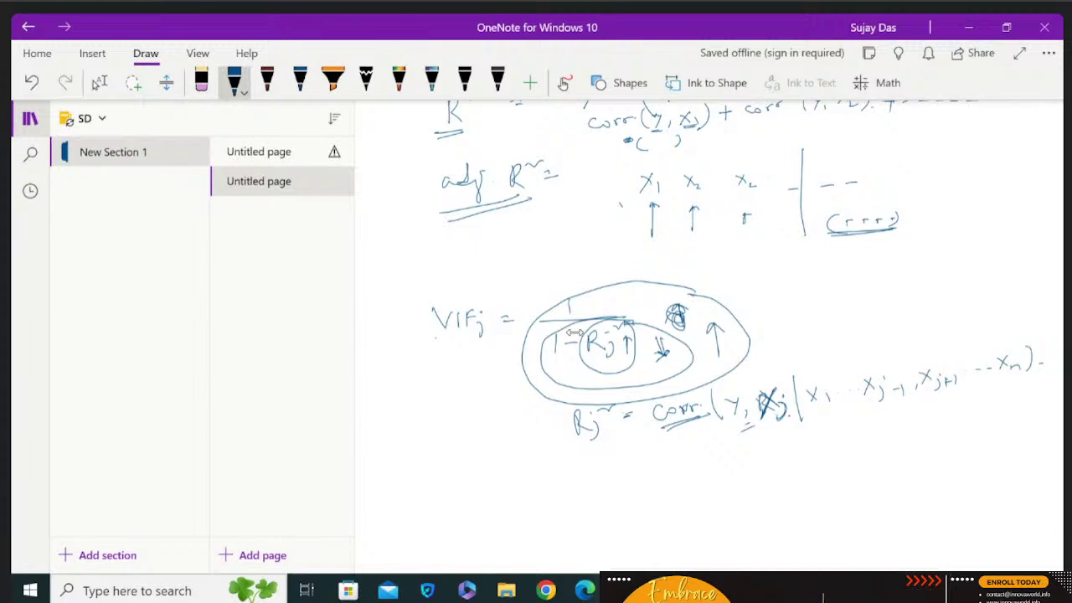
After a brief switch to RStudio and back, handwrite VIF > 10 beside the circled fraction, box it, and add an arrow toward the Rj² formula.
key("alt+Tab")
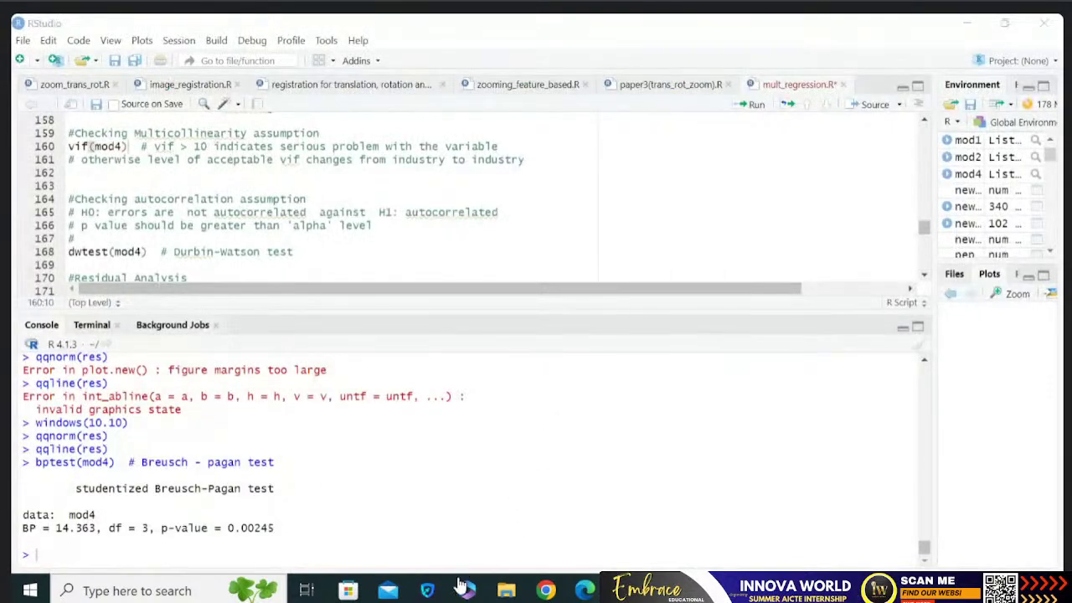
left_click(462, 589)
left_click(840, 393)
left_click(847, 392)
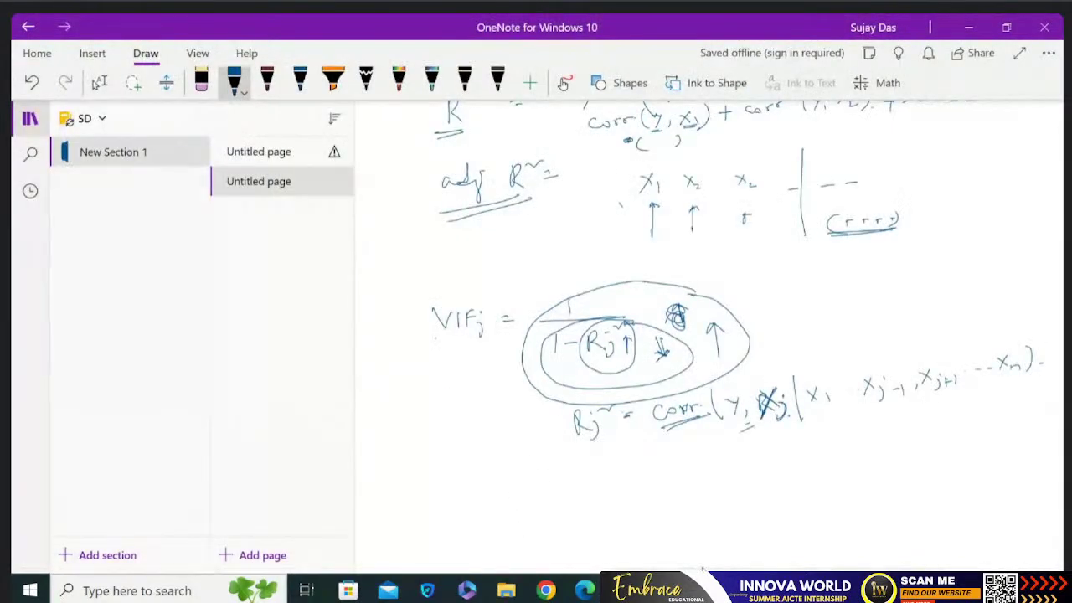
left_click(853, 391)
mouse_move(863, 294)
left_mouse_down()
mouse_move(865, 313)
mouse_move(903, 300)
left_mouse_up()
left_click_drag(814, 329, 919, 322)
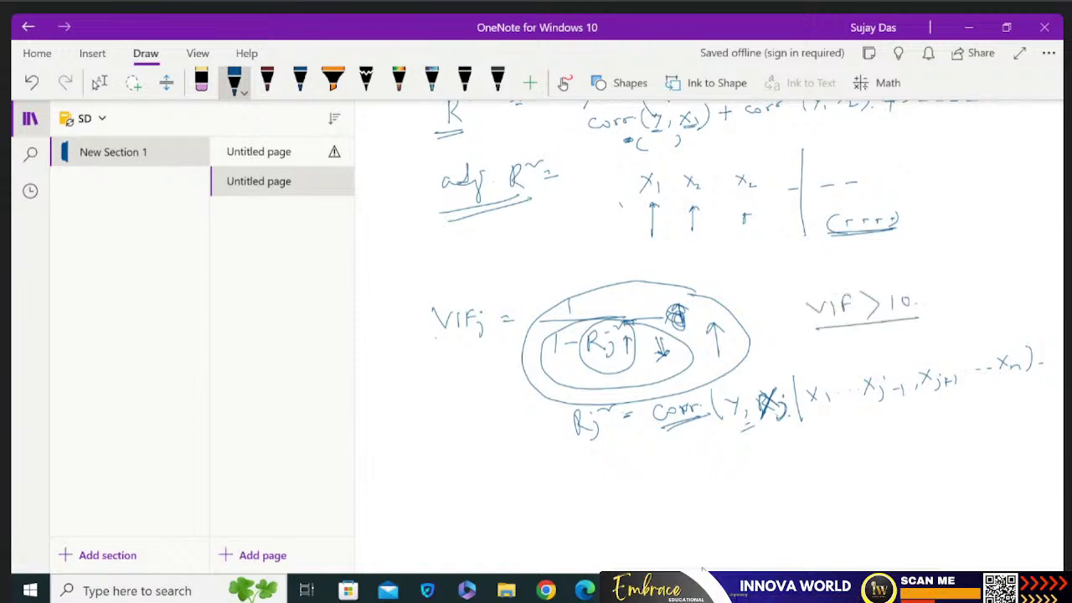
left_click_drag(921, 285, 923, 315)
left_click_drag(809, 286, 926, 281)
mouse_move(806, 287)
left_mouse_down()
mouse_move(806, 335)
mouse_move(847, 326)
mouse_move(802, 358)
left_mouse_up()
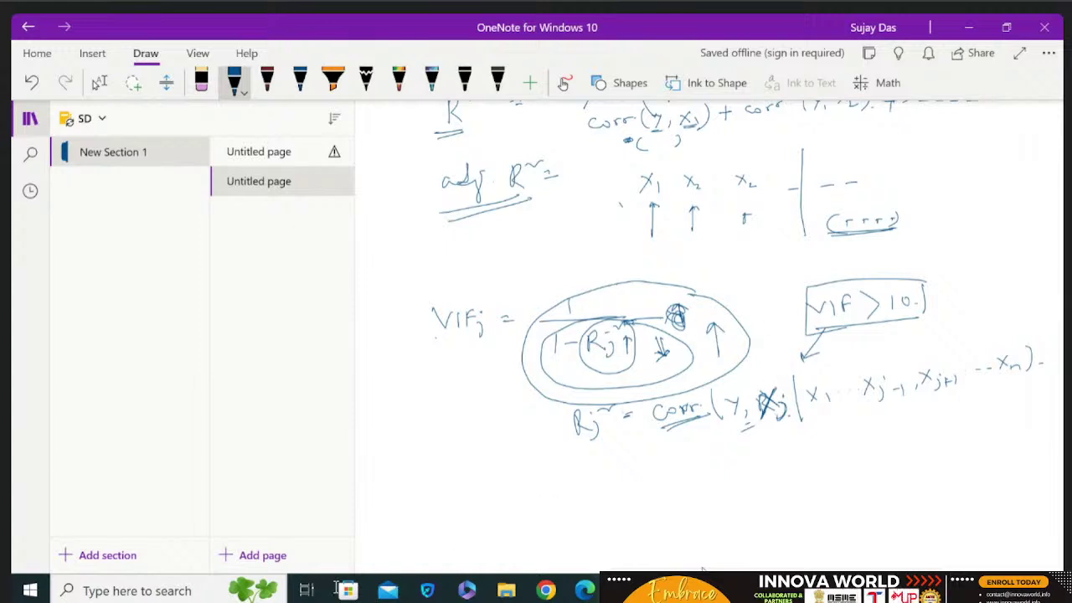
Handwrite the example cut-off values 3 and 4 below the Rj² formula, re-mark the VIF > 10 box, and put the pen away.
left_click_drag(841, 449, 842, 470)
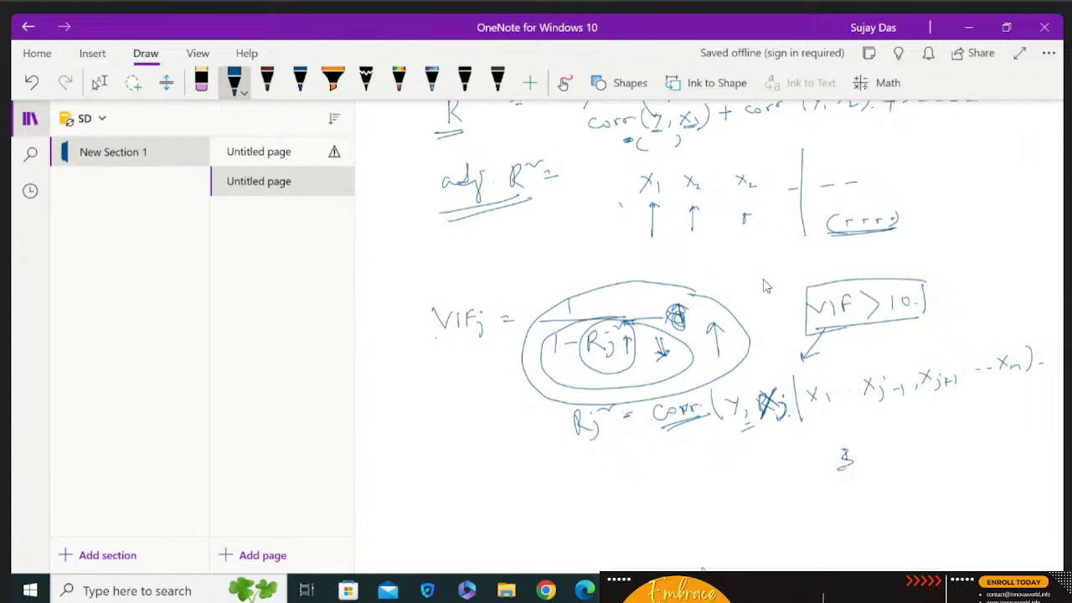
left_click_drag(898, 444, 895, 454)
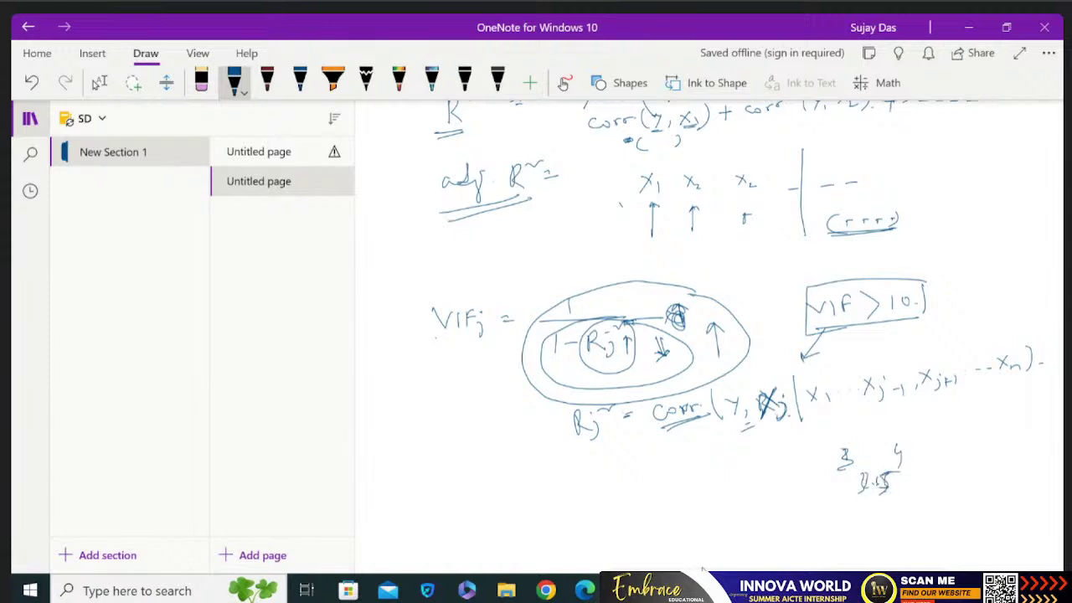
left_click_drag(855, 474, 849, 499)
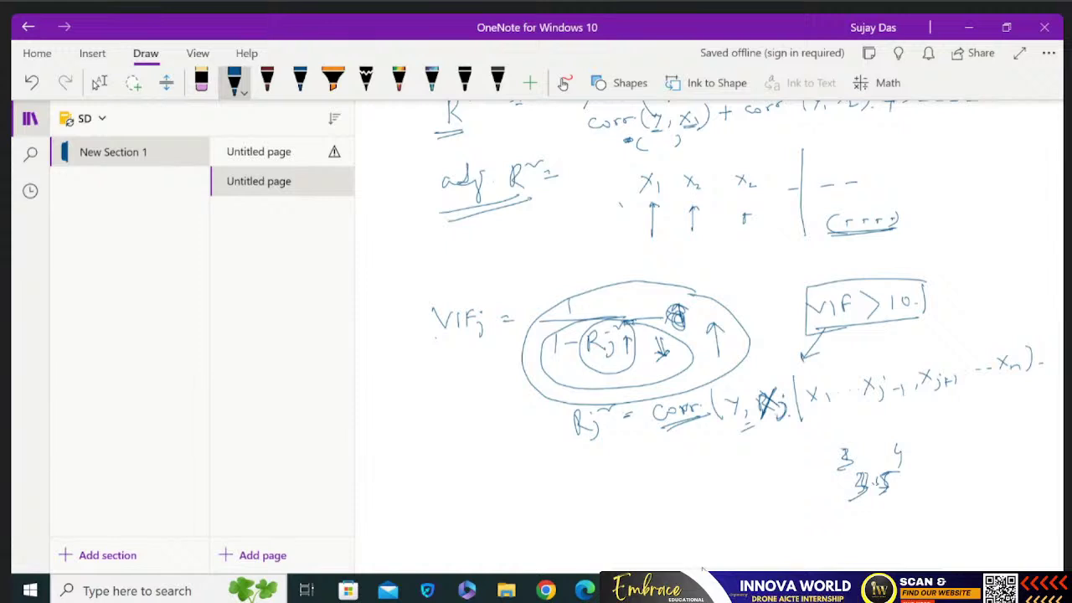
mouse_move(915, 281)
left_mouse_down()
mouse_move(915, 318)
mouse_move(826, 332)
left_mouse_up()
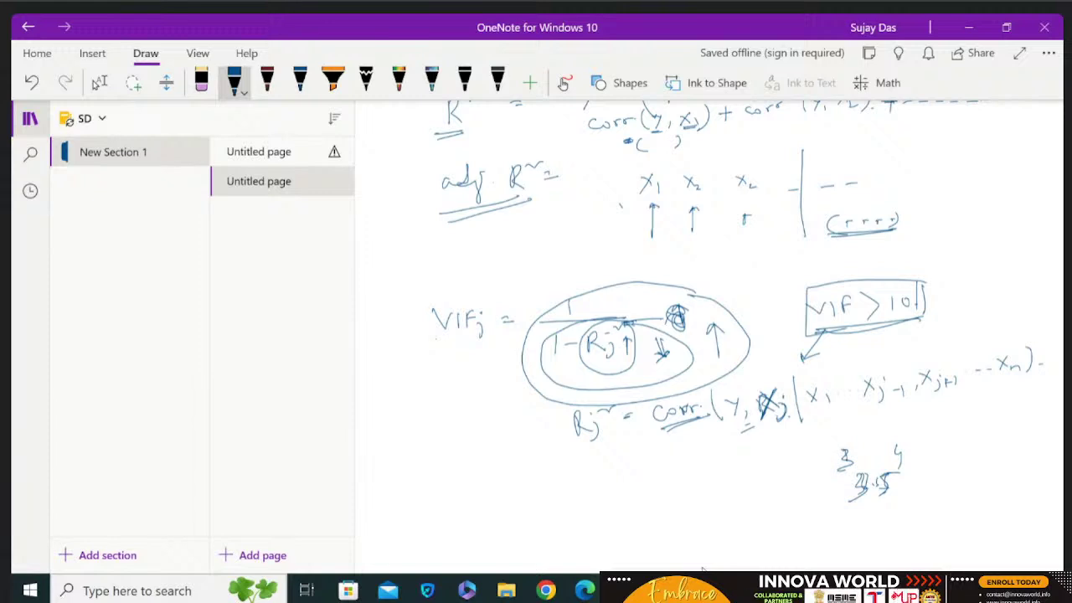
left_click(98, 82)
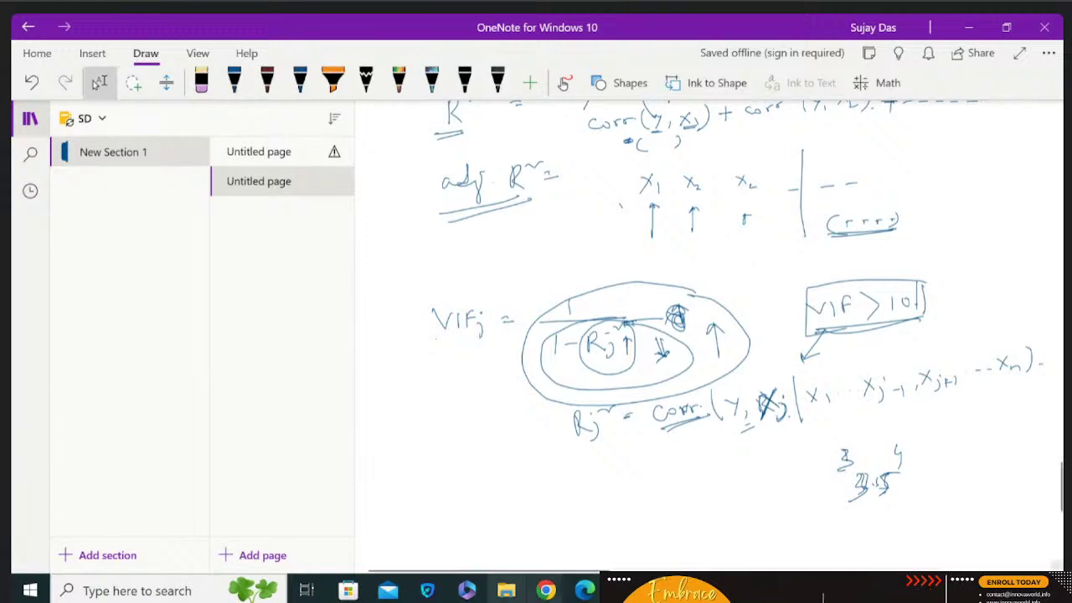
Switch to RStudio and check the install and library lines for the VIF and car packages at the script's start.
key("alt+Tab")
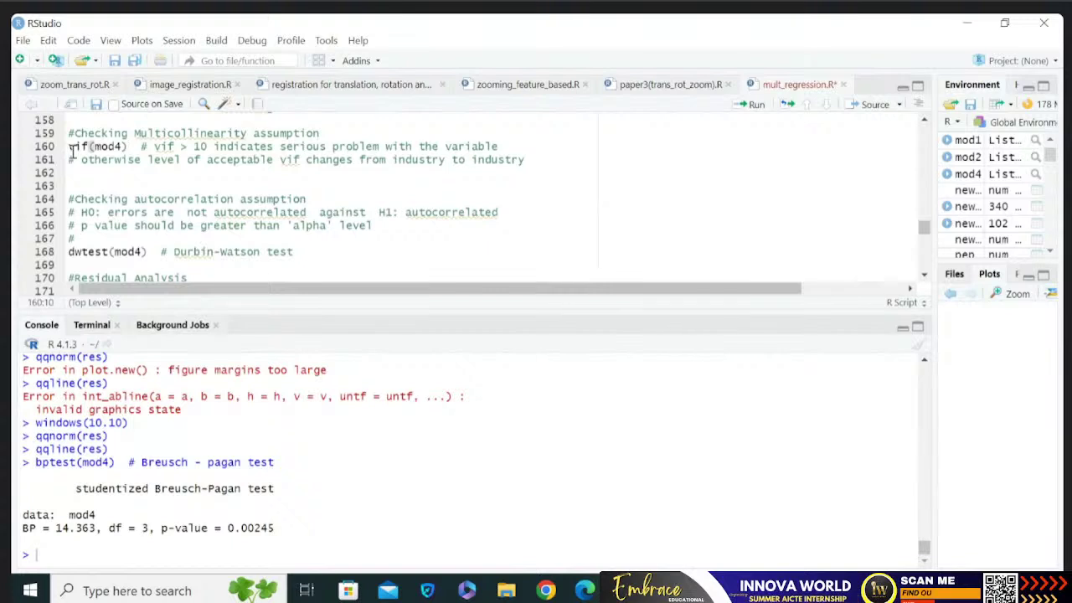
mouse_move(72, 150)
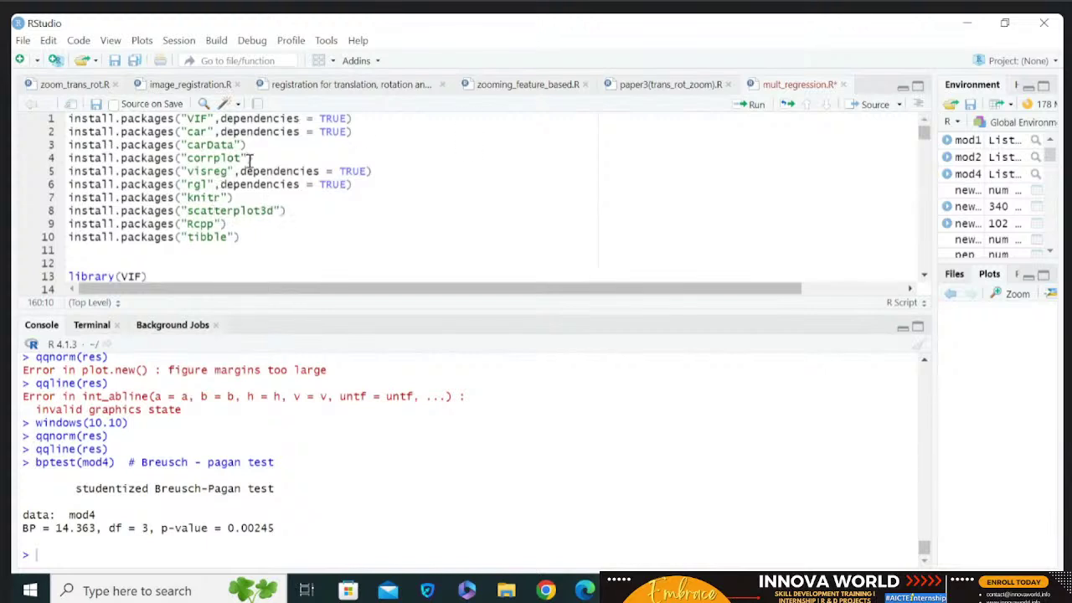
left_click(215, 130)
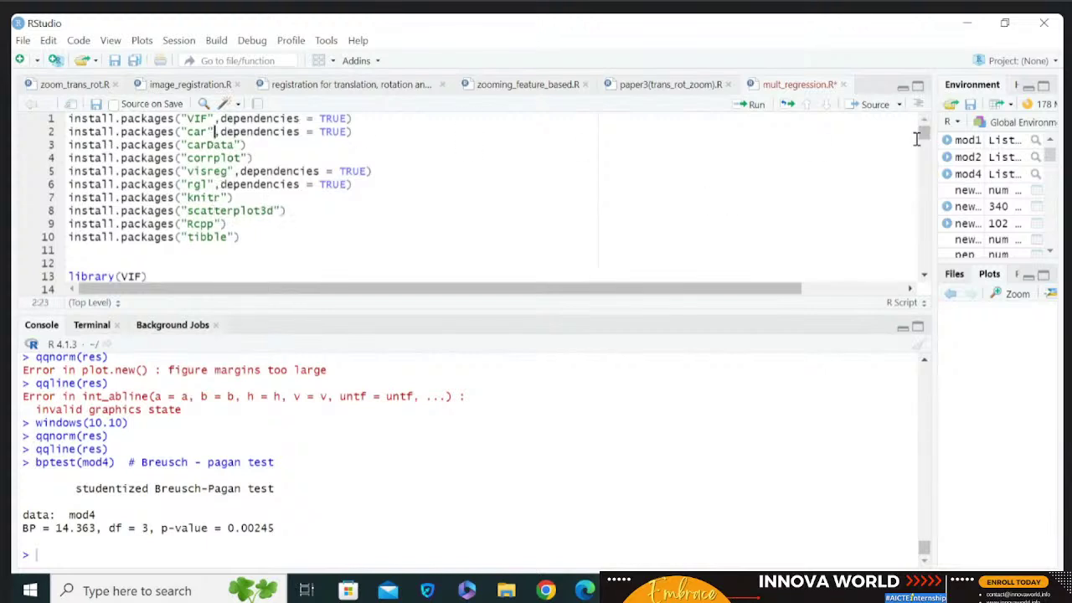
scroll(923, 134, "down", 3)
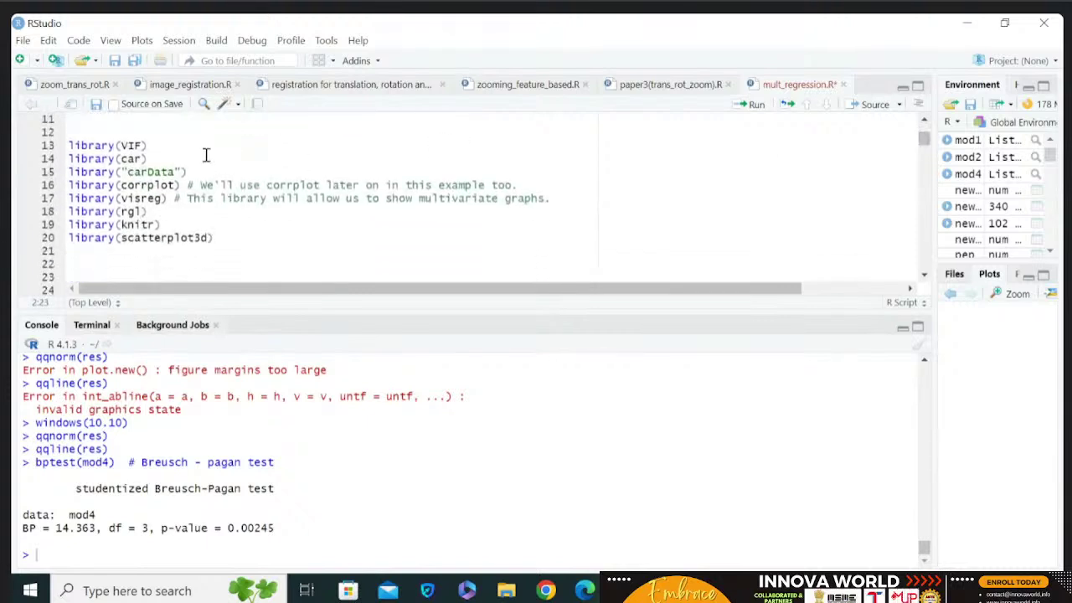
left_click(148, 146)
Return to the multicollinearity check in the script and run vif(mod4).
left_click_drag(923, 139, 930, 238)
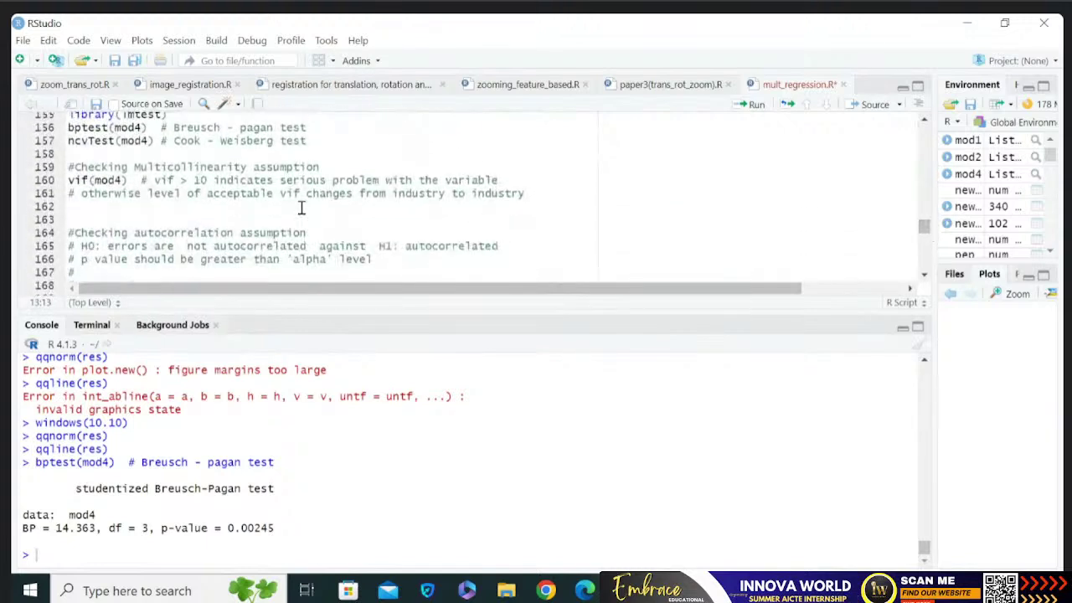
left_click(137, 185)
key("ctrl+Return")
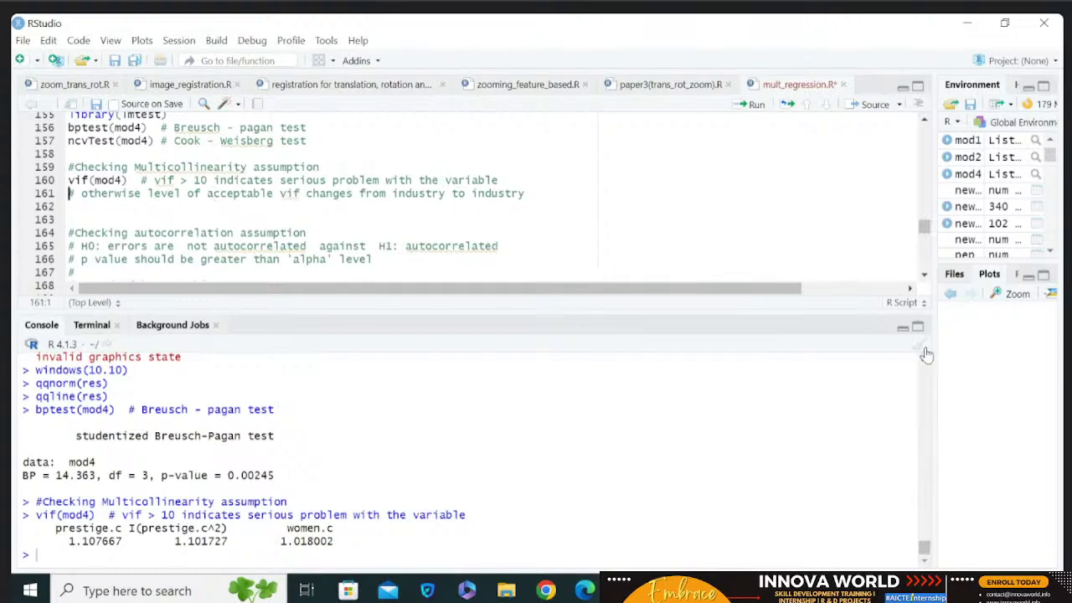
Run the Durbin-Watson test dwtest(mod4) under the autocorrelation check, and highlight "not" in its H0 comment.
left_click(924, 276)
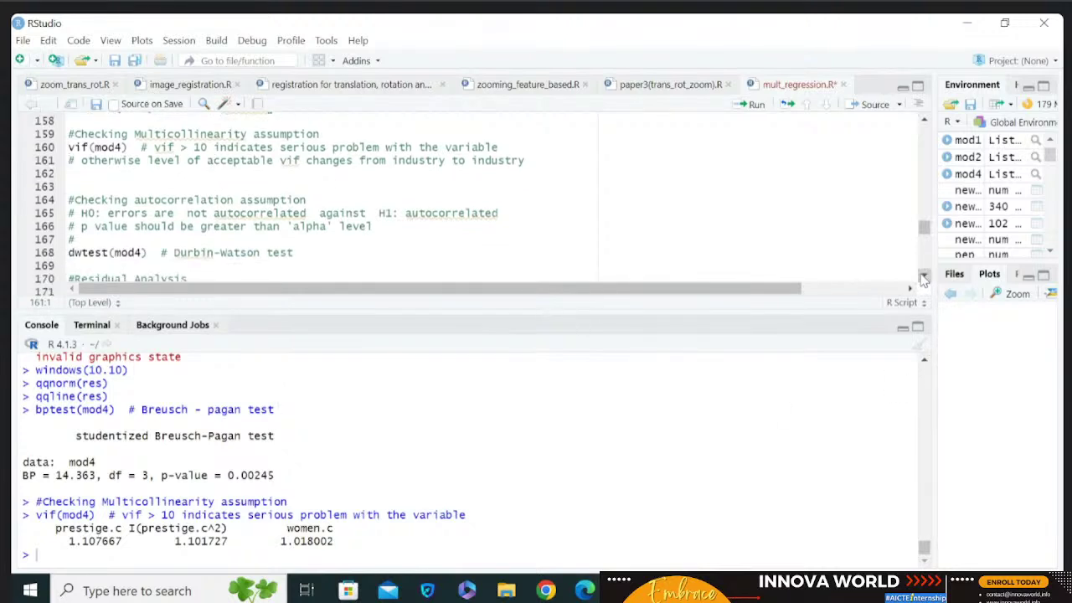
left_click(923, 276)
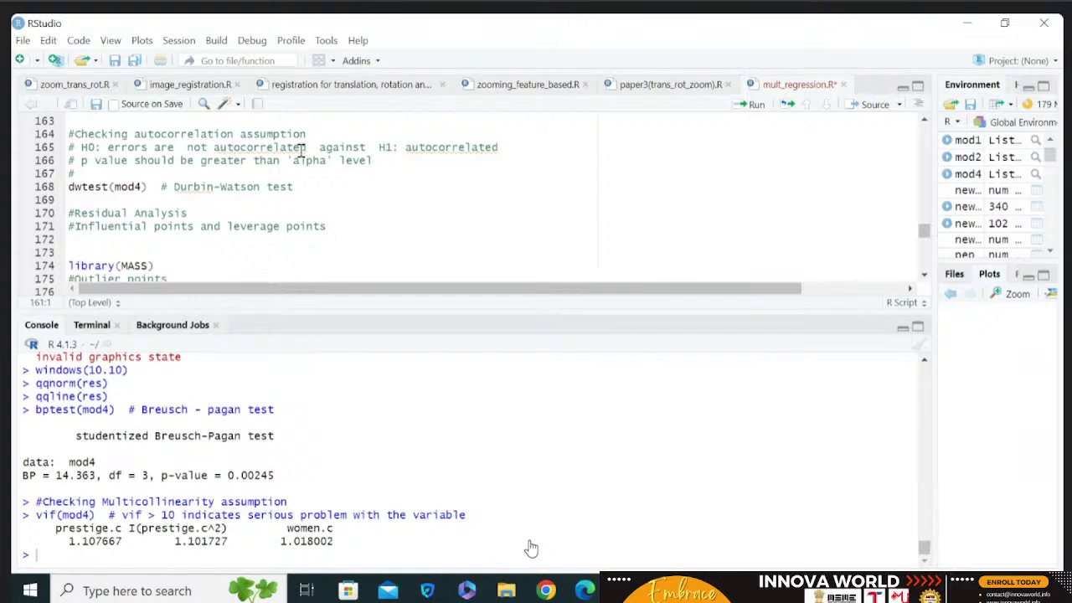
left_click(146, 188)
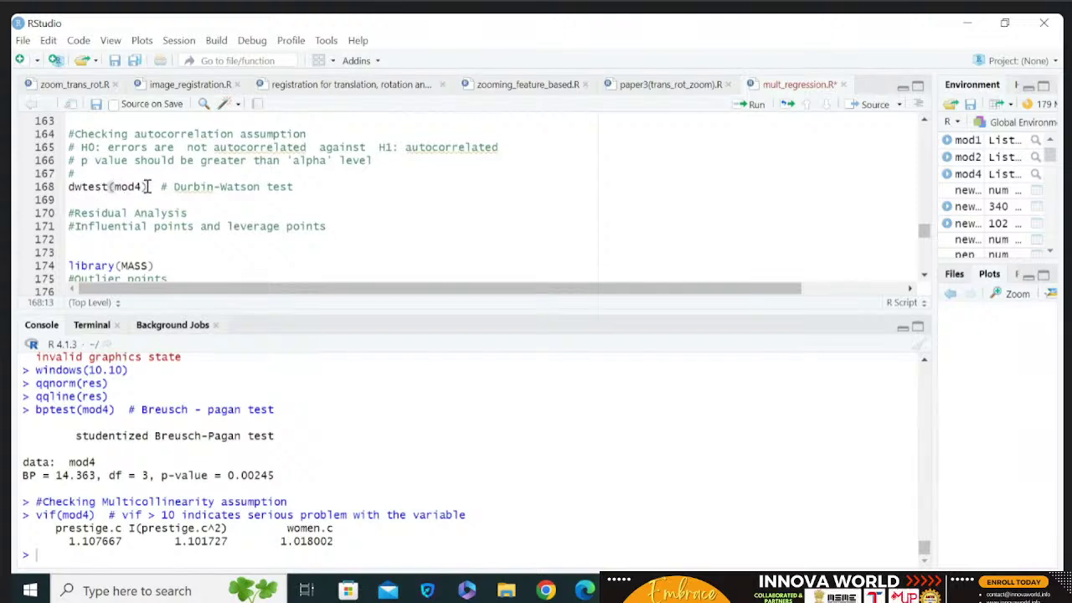
key("ctrl+Return")
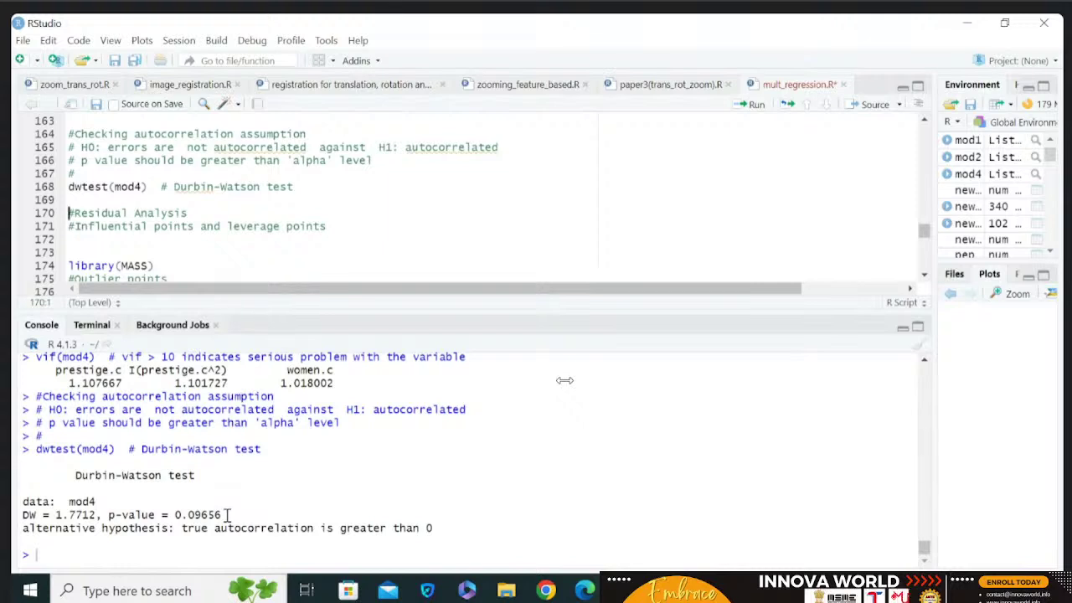
double_click(193, 146)
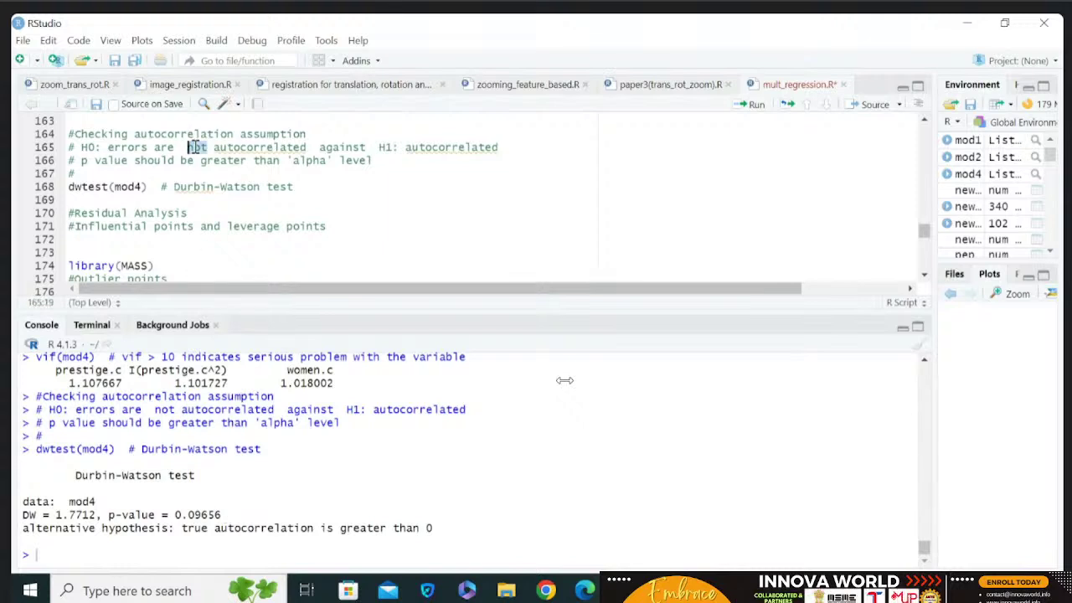
left_click(193, 148)
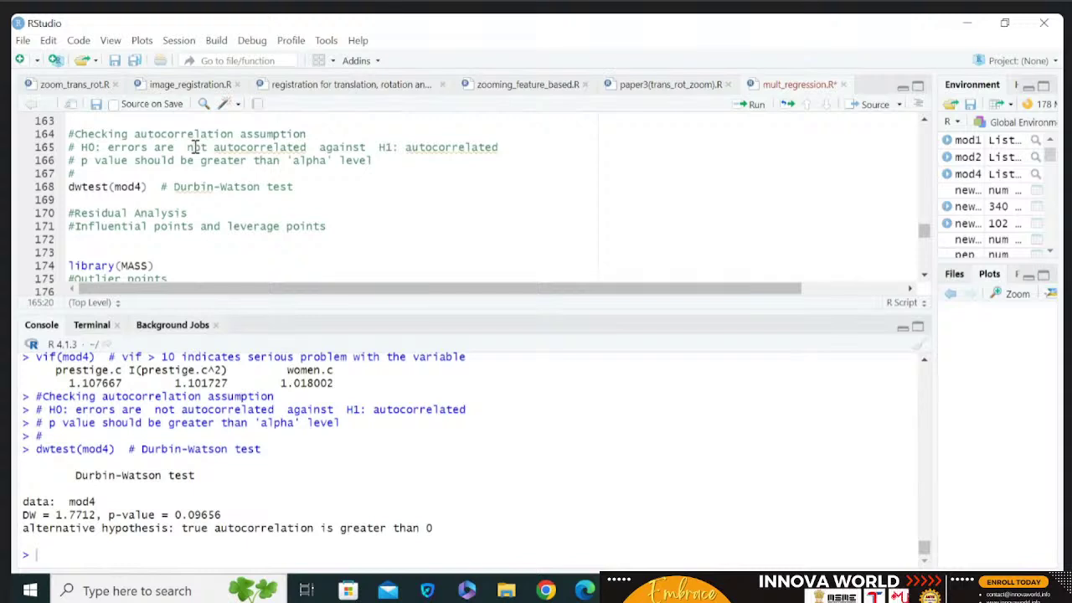
Look through the script's residual analysis section, covering the outlier, influential point and leverage point checks.
left_click(924, 275)
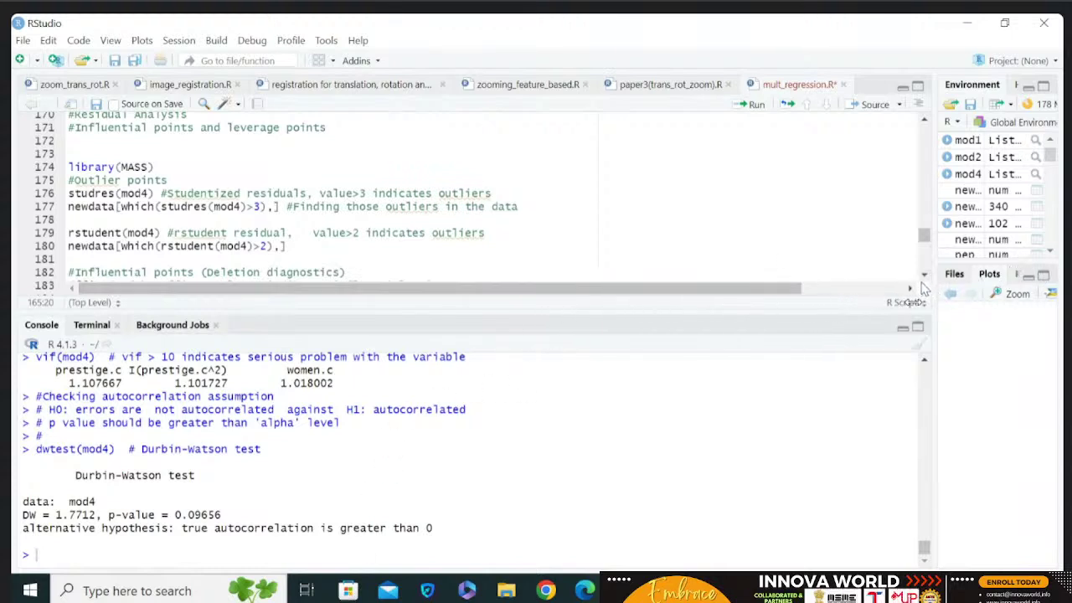
scroll(924, 283, "down", 1)
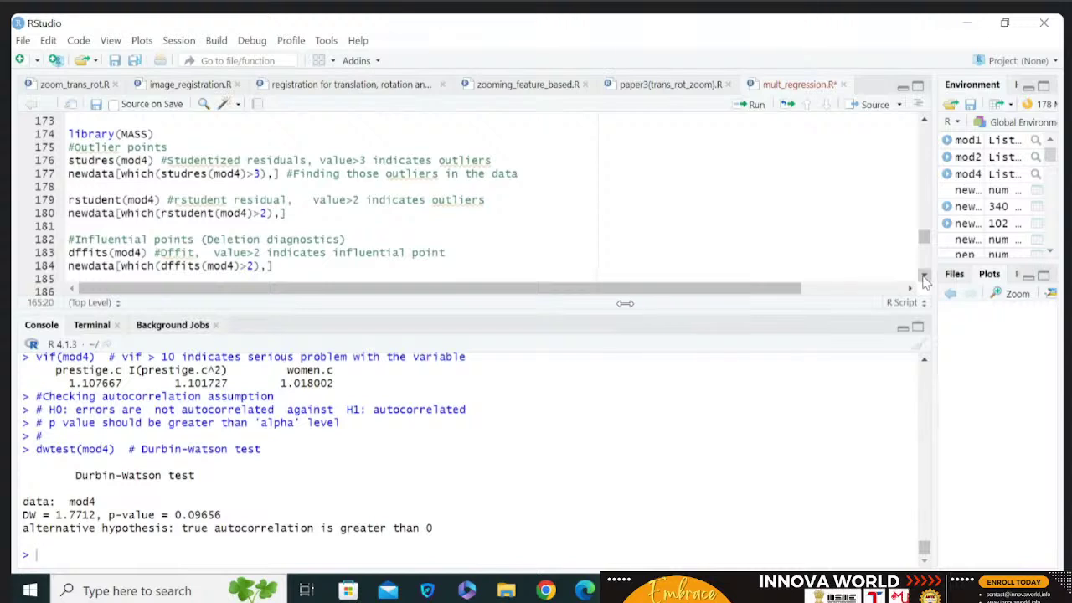
scroll(924, 279, "down", 2)
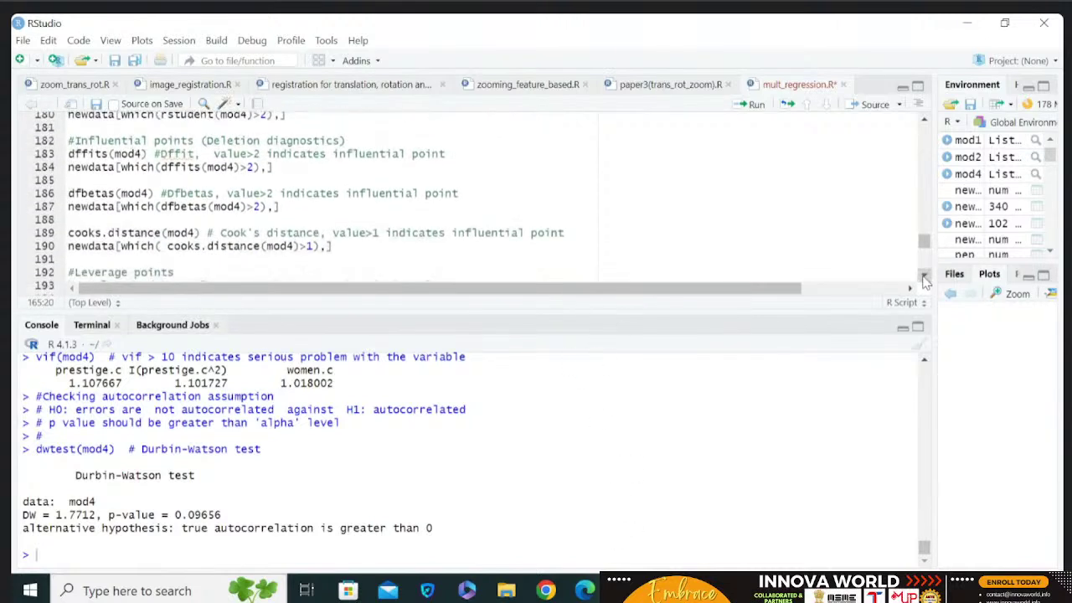
scroll(924, 281, "down", 3)
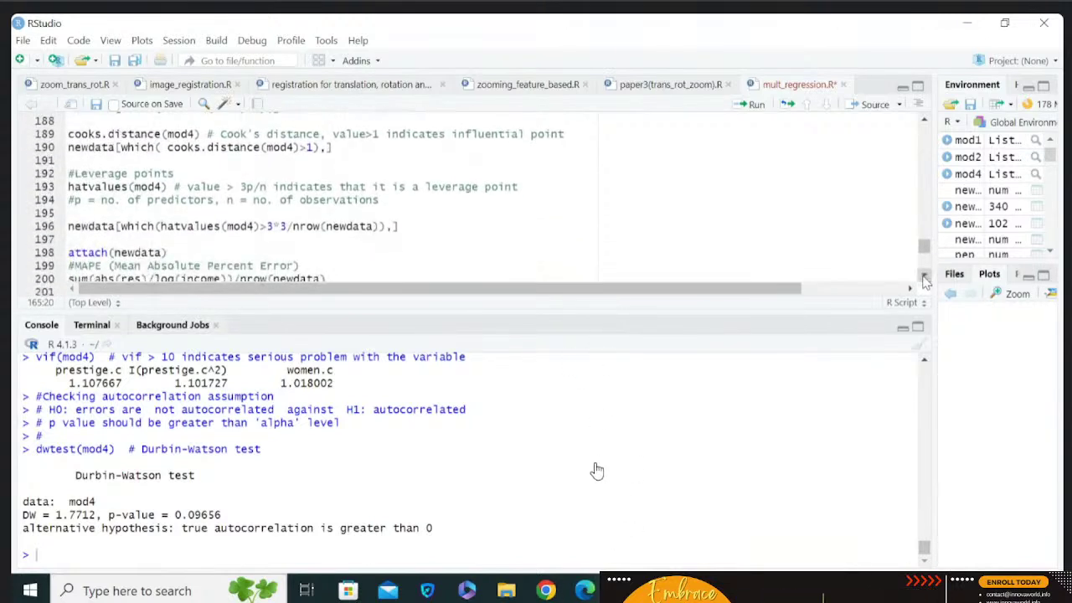
scroll(924, 122, "up", 3)
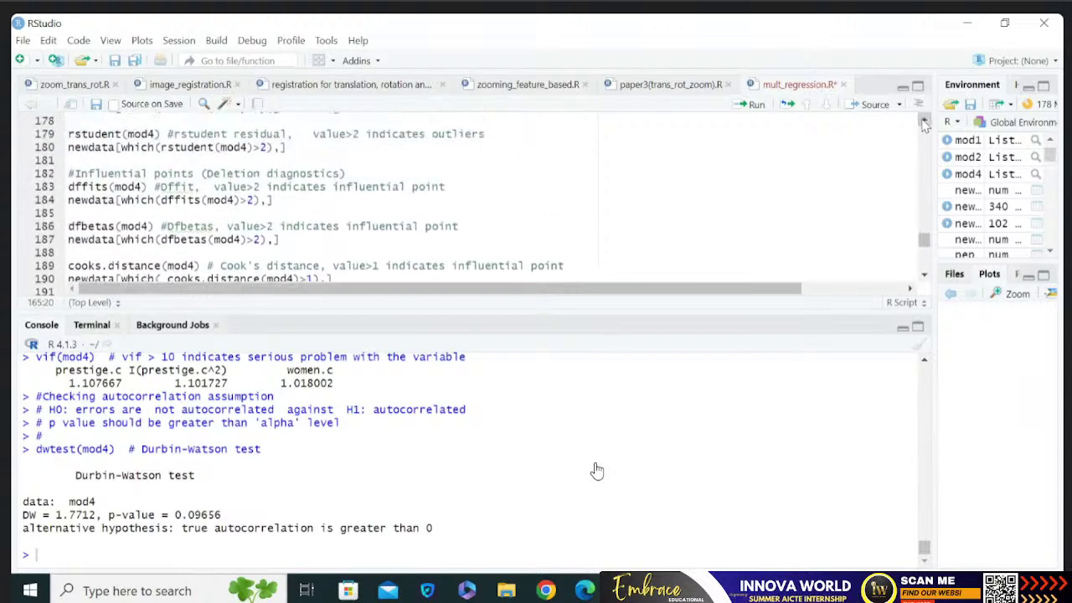
scroll(926, 285, "down", 2)
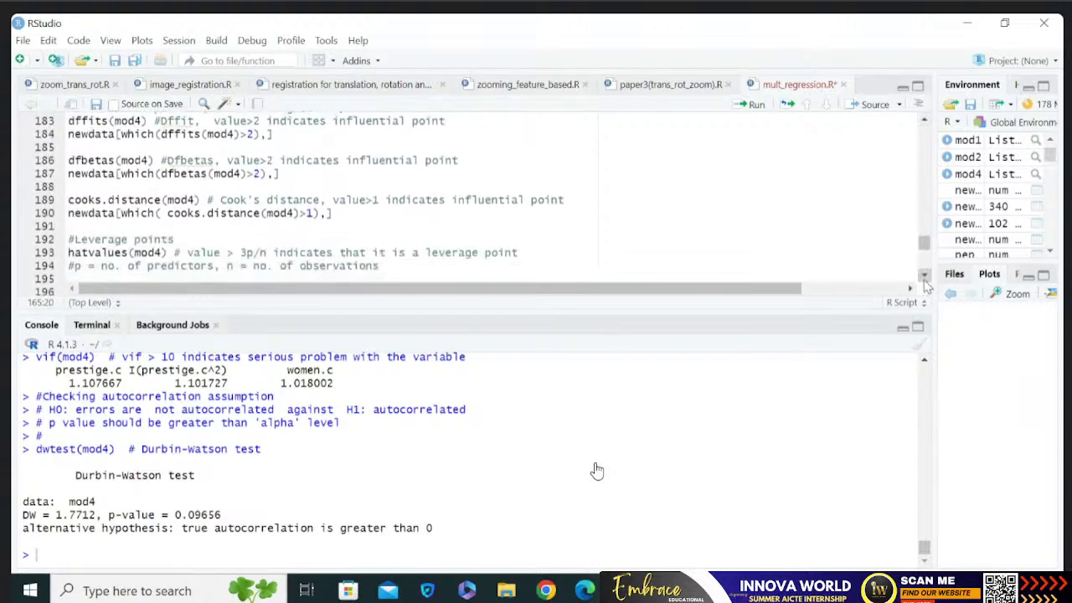
scroll(924, 120, "up", 3)
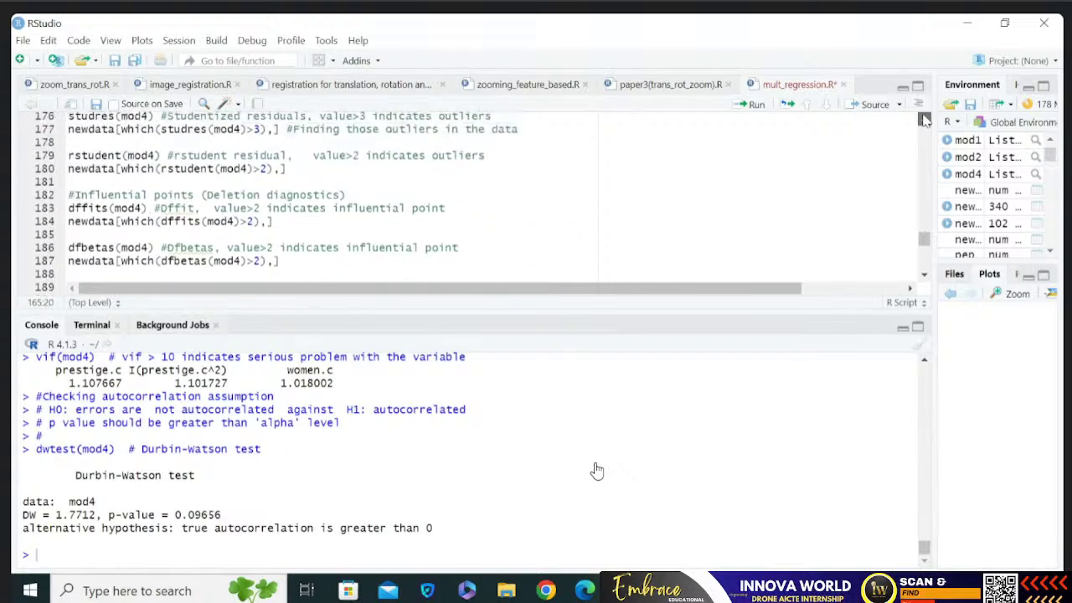
scroll(925, 120, "up", 2)
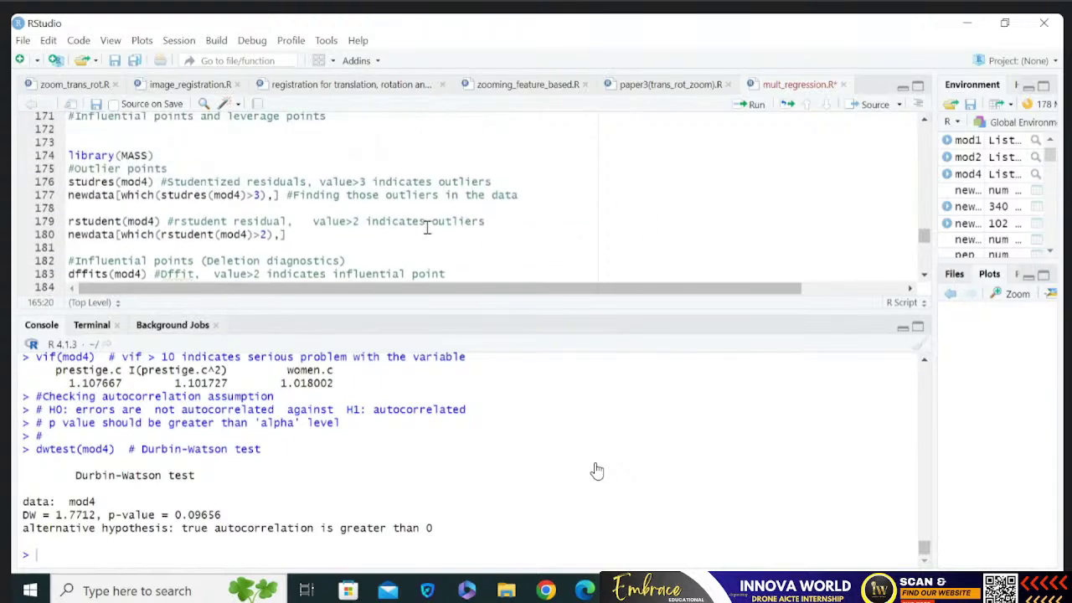
Switch to OneNote and draw a pair of graph axes in the blank space below the Rj² formula.
key("alt+Tab")
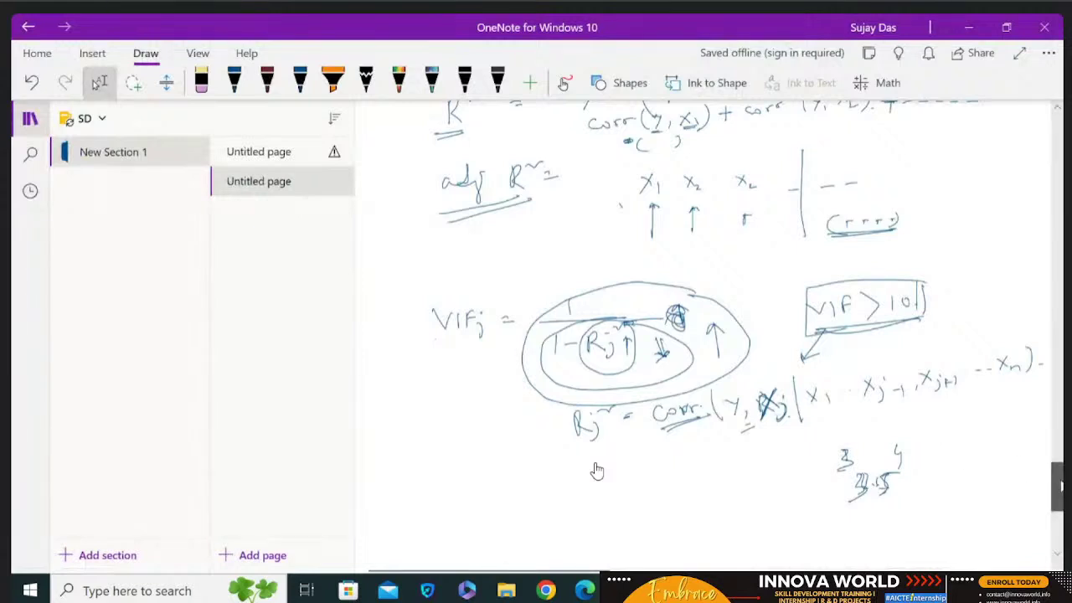
scroll(596, 471, "down", 5)
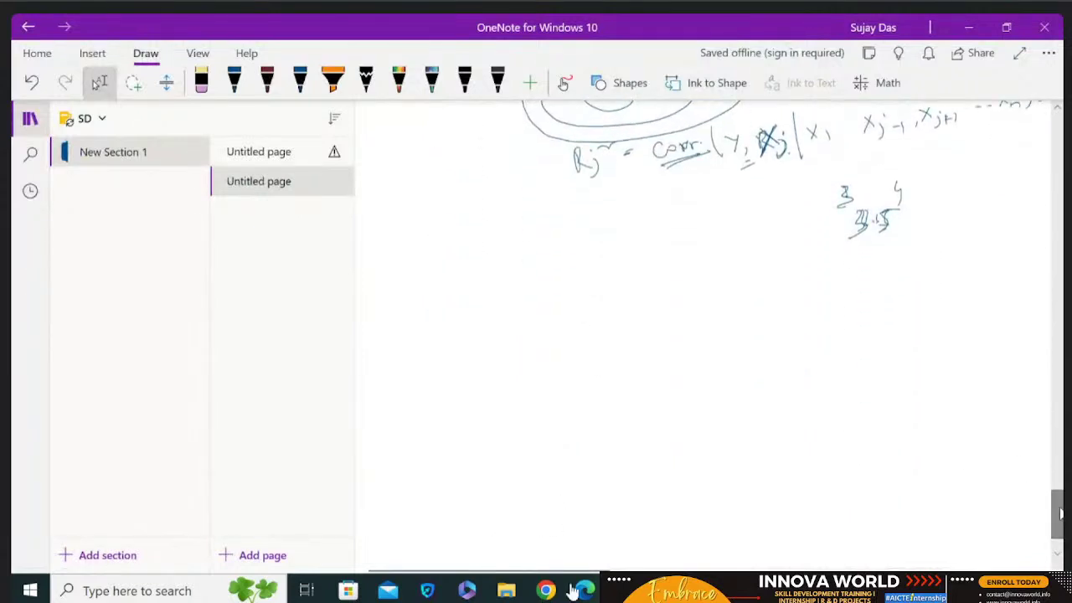
left_click_drag(474, 246, 479, 362)
left_click(233, 81)
left_click_drag(405, 408, 740, 412)
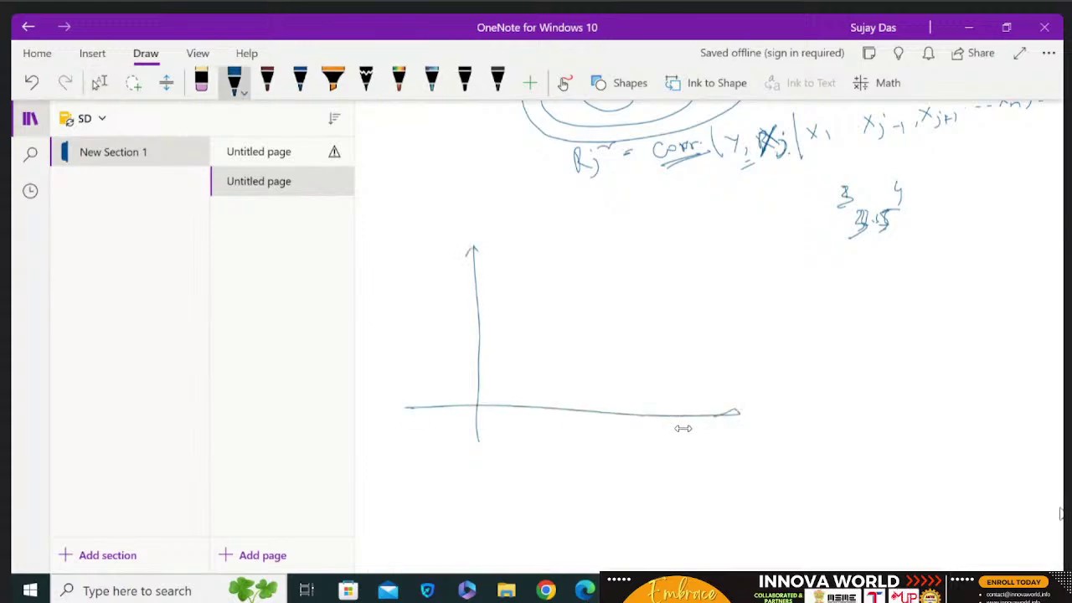
Label the axes Y and X1, sketch clustered points with a fitted line, and add a boxed outlier with a dashed line pulled toward it.
mouse_move(751, 419)
left_mouse_down()
mouse_move(766, 432)
mouse_move(752, 433)
mouse_move(778, 432)
left_mouse_up()
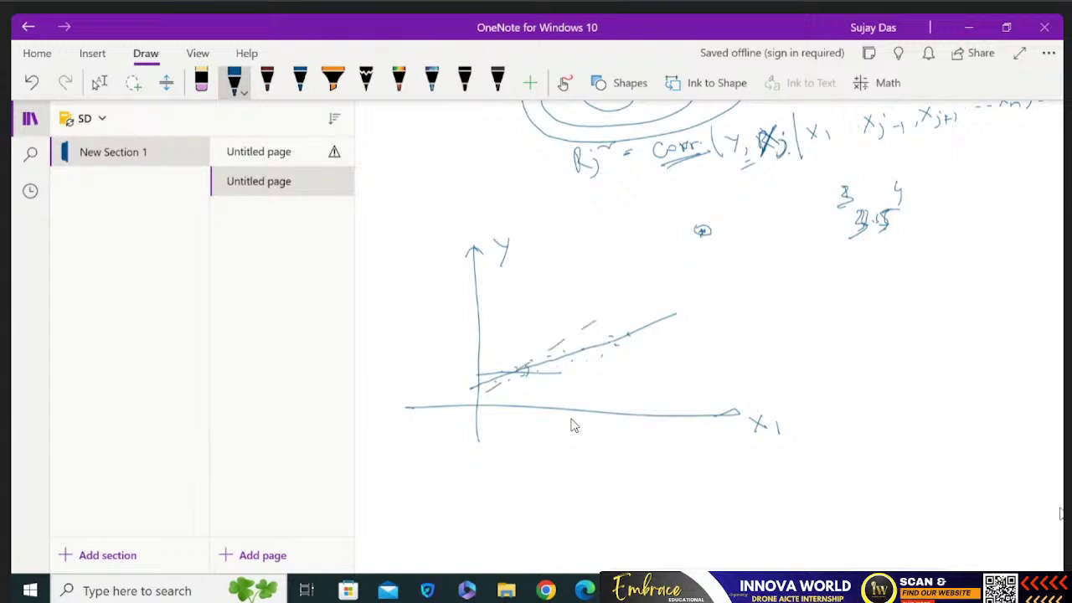
left_click_drag(702, 260, 715, 252)
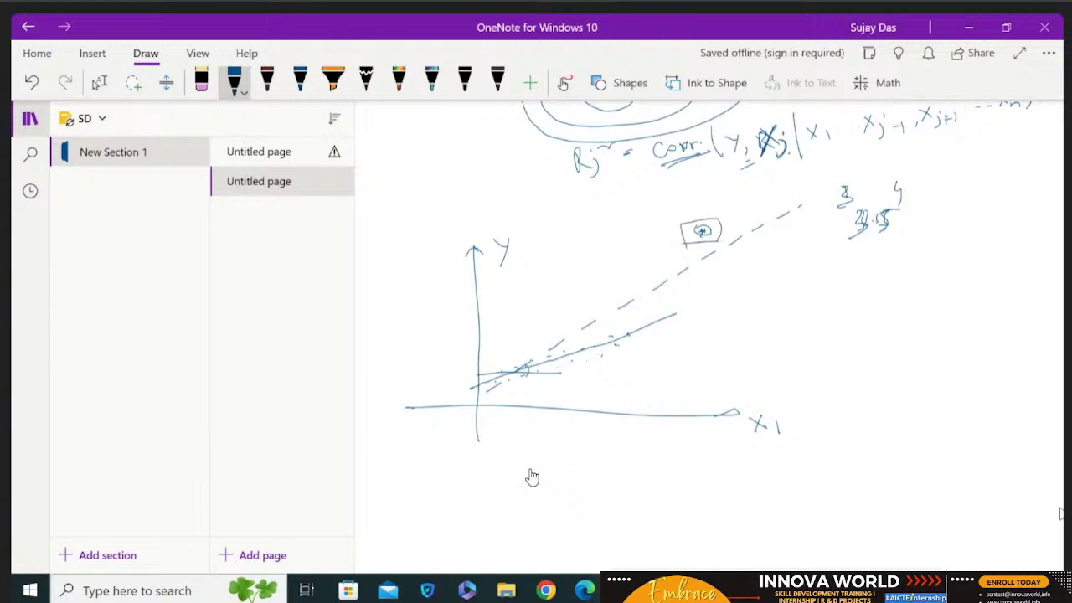
left_click_drag(677, 228, 728, 244)
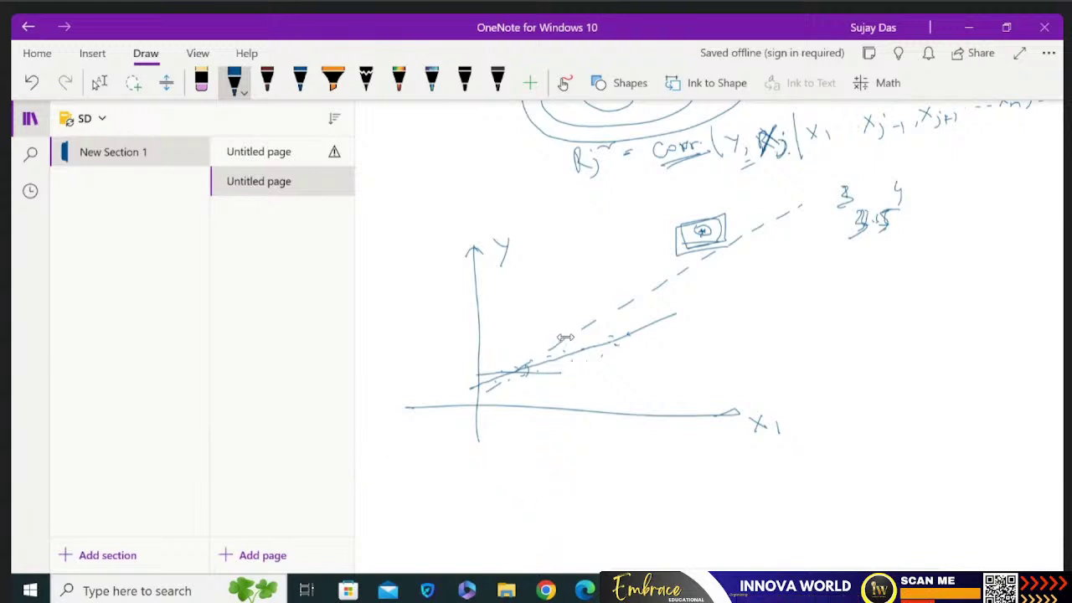
Switch to RStudio and run studres(mod4) under the outlier points section to compute the studentized residuals.
key("alt+Tab")
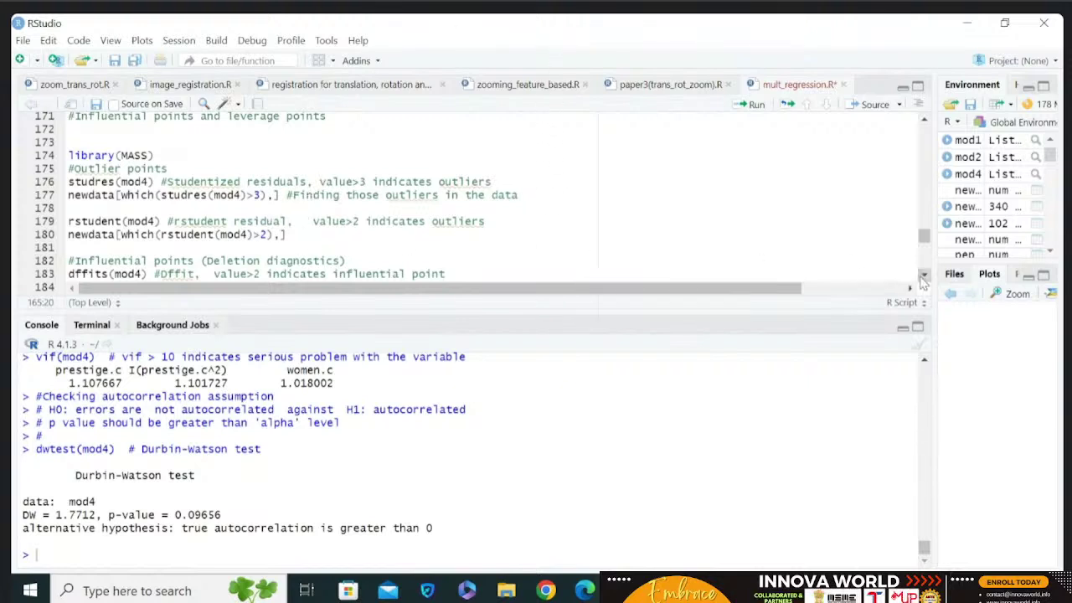
scroll(326, 181, "down", 3)
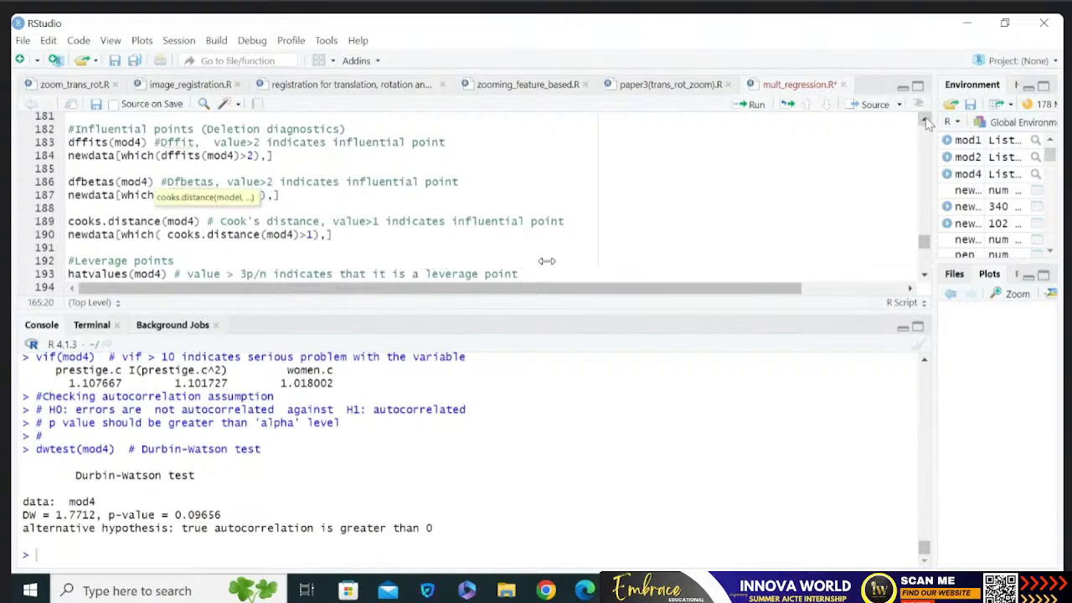
scroll(502, 265, "up", 3)
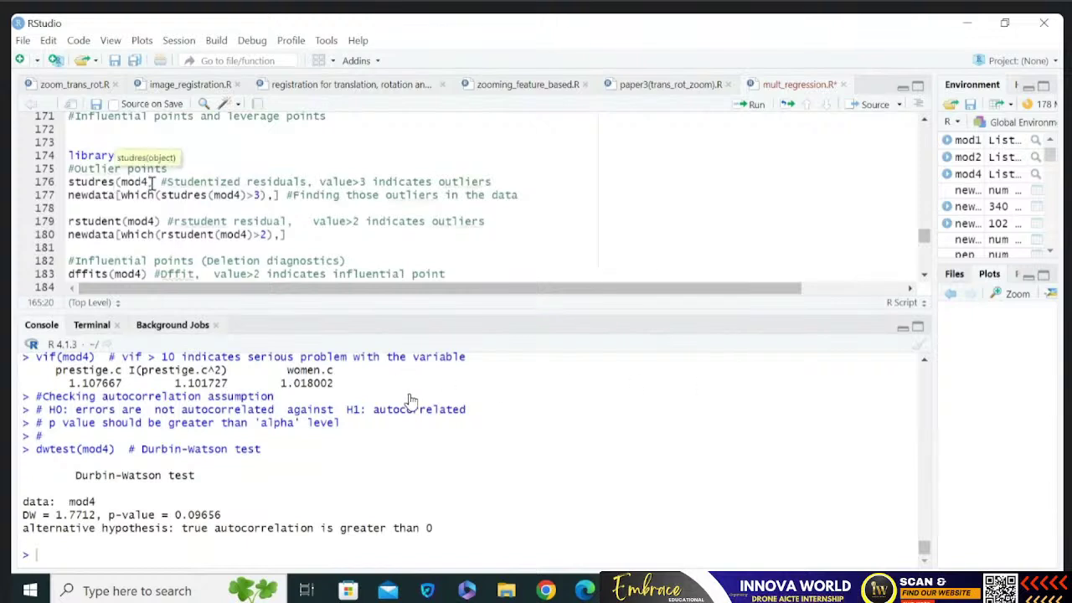
left_click_drag(155, 182, 69, 182)
key("ctrl+Return")
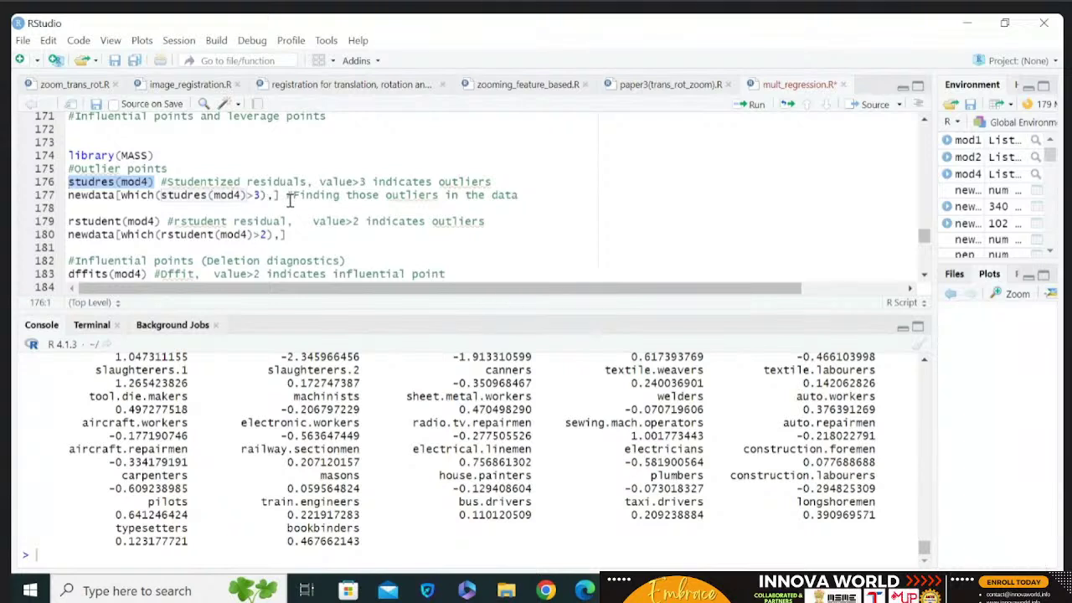
Highlight newdata and studres(mod4) for explanation, and run newdata[which(studres(mod4)>3),] to find the outliers.
left_click(110, 195)
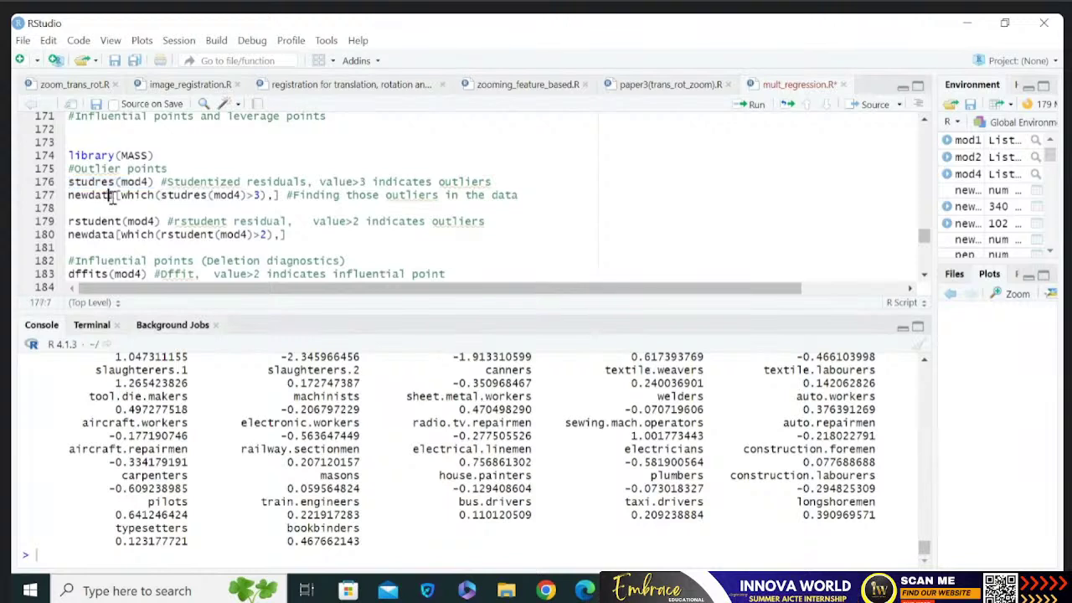
left_click_drag(116, 195, 75, 195)
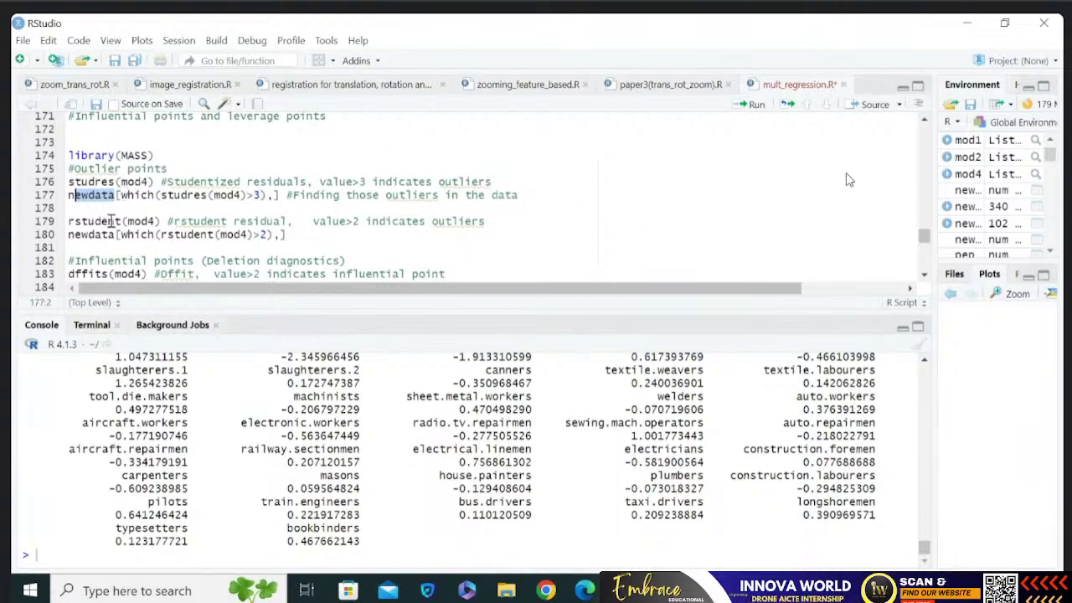
left_click(110, 221)
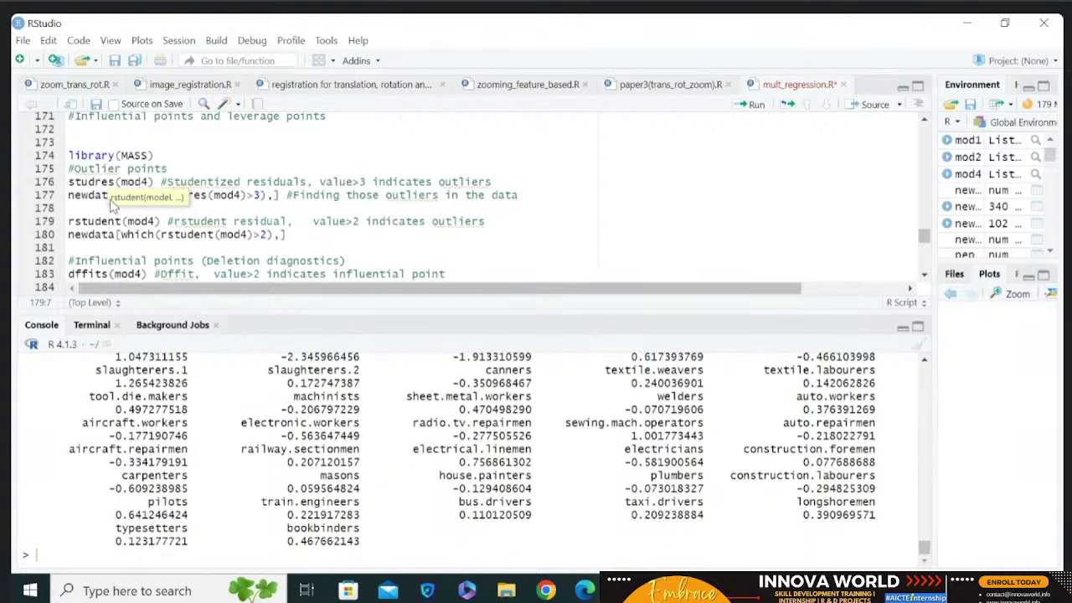
left_click(118, 195)
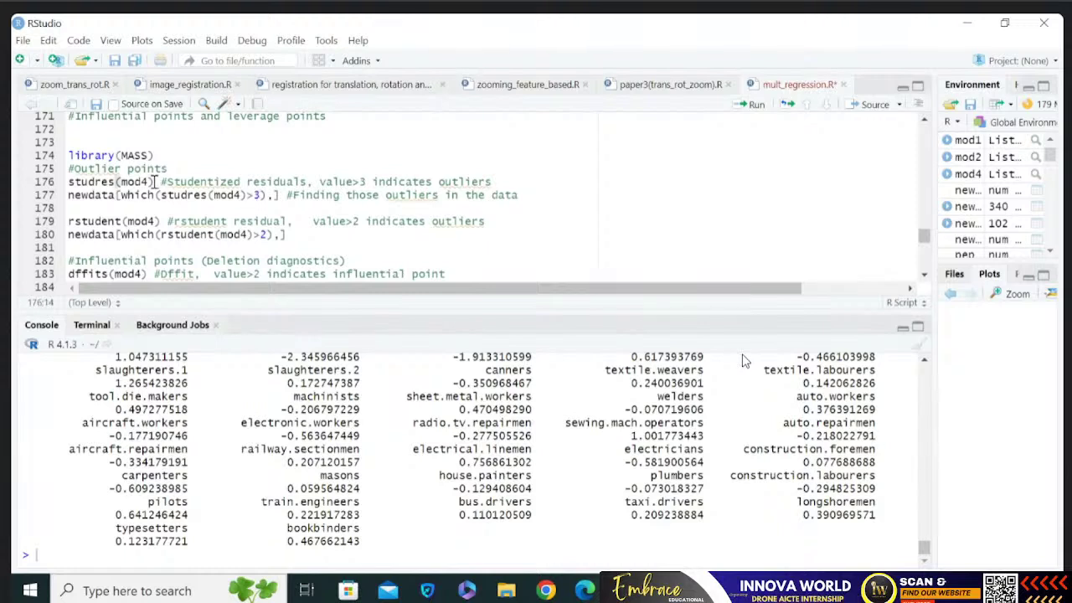
left_click_drag(153, 182, 70, 181)
key("shift+Right")
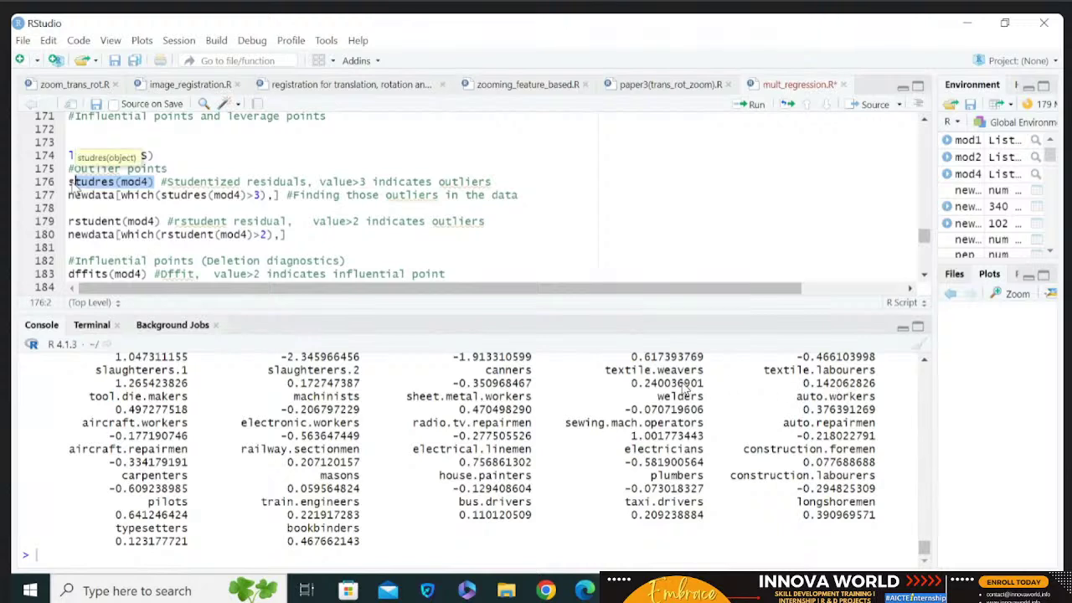
left_click(88, 194)
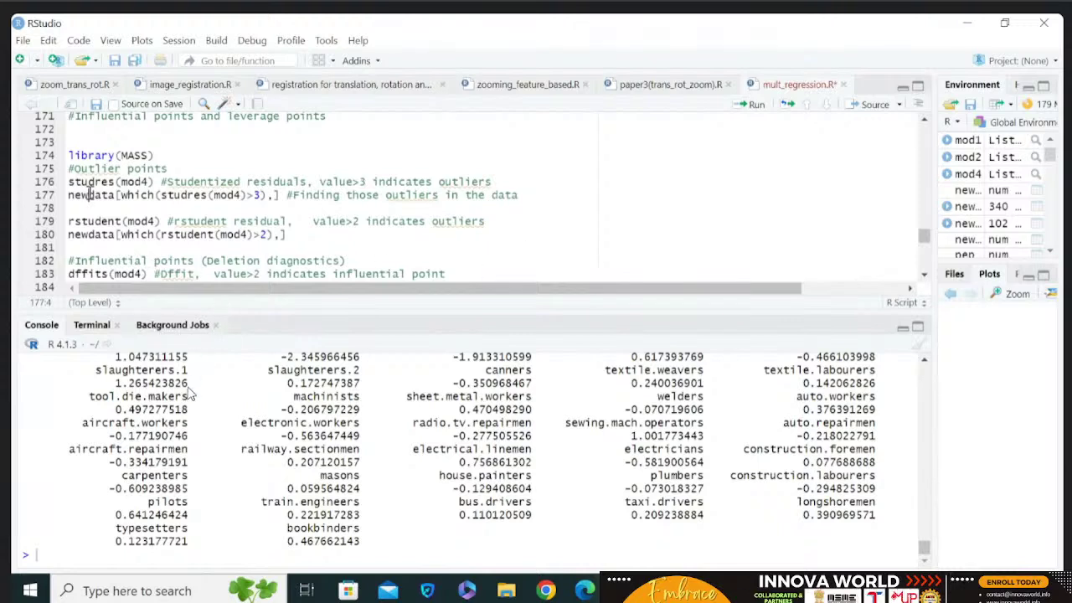
key("ctrl+Return")
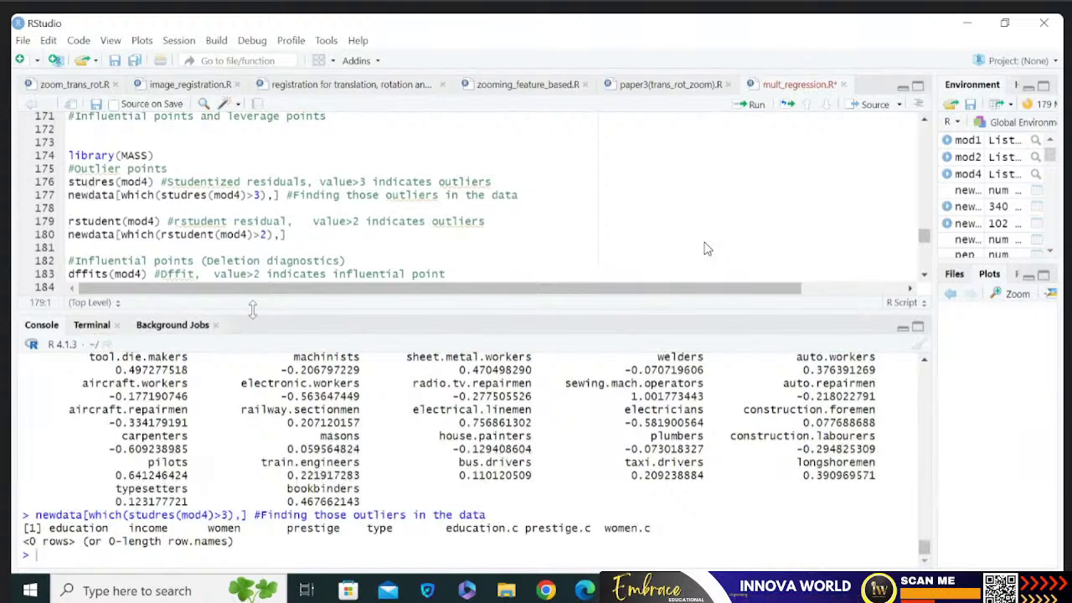
Run rstudent(mod4) and newdata[which(rstudent(mod4)>2),] to list the outliers by rstudent residual.
left_click(155, 221)
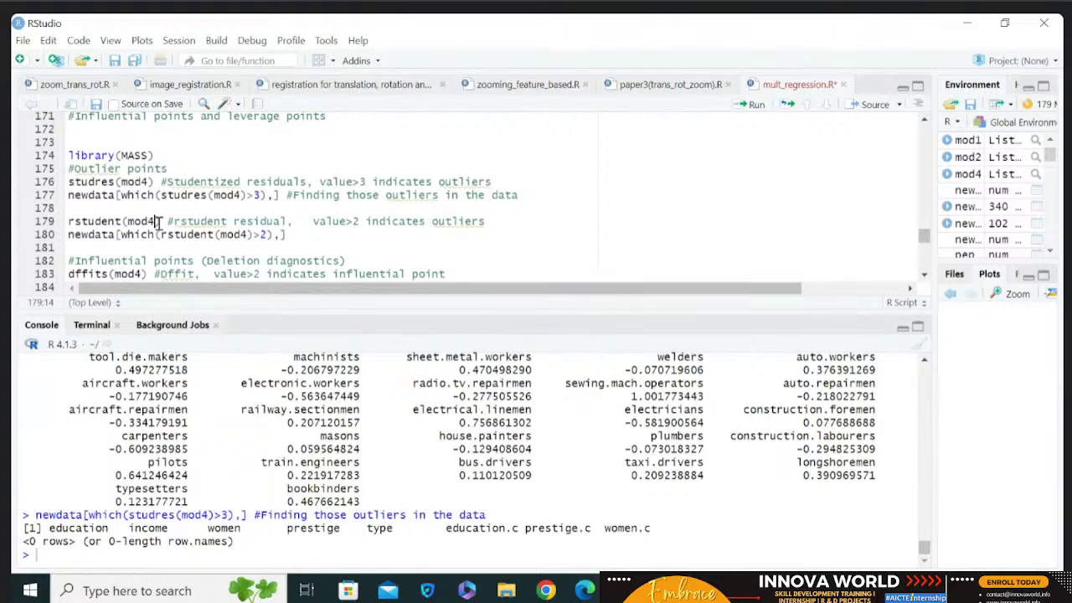
key("ctrl+Return")
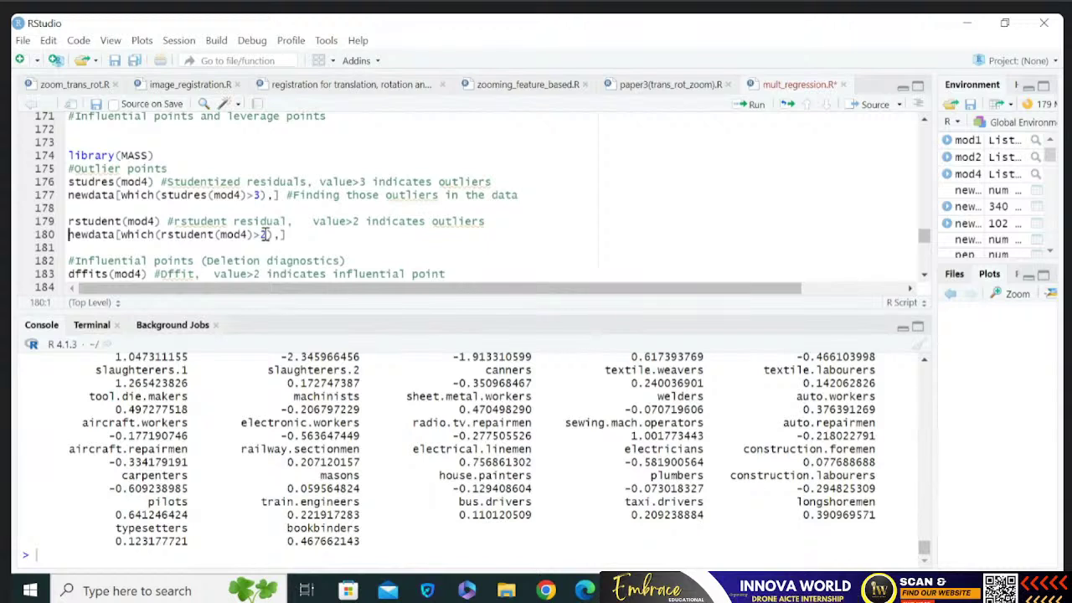
left_click(121, 236)
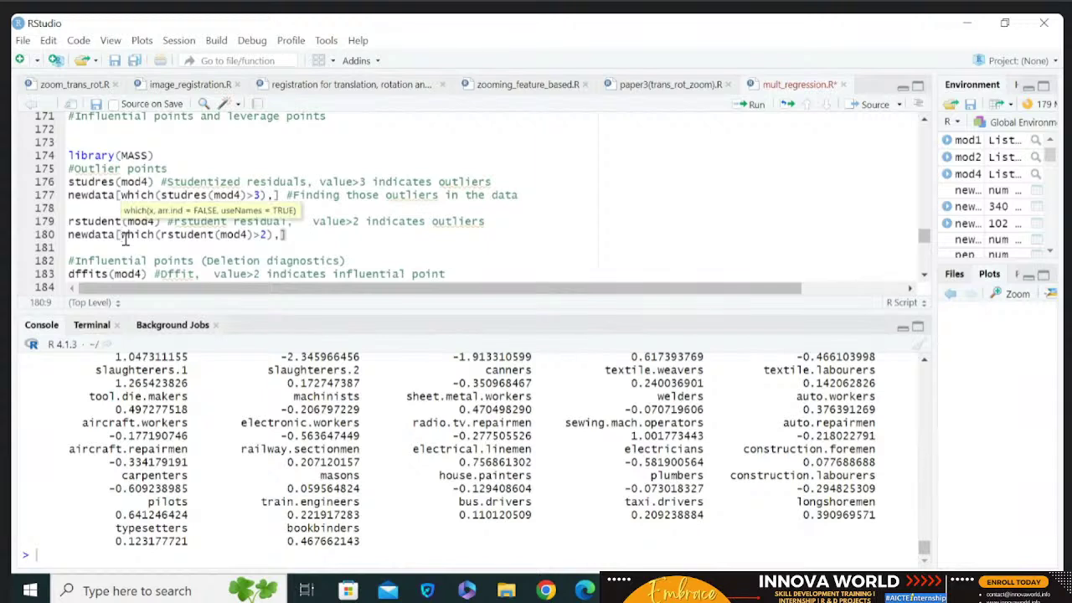
key("ctrl+Return")
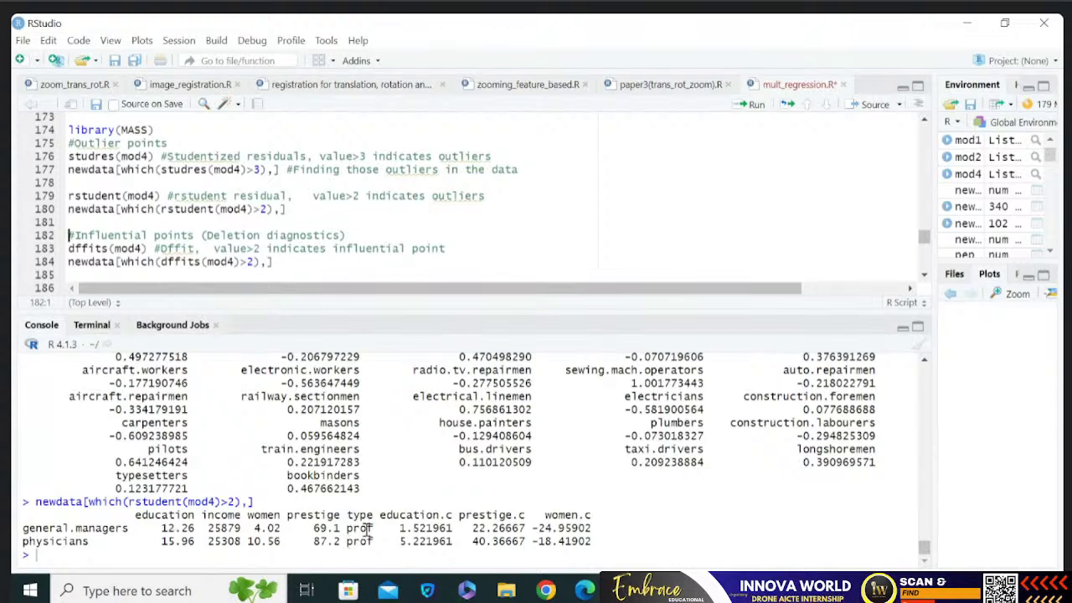
Review the Cook's distance, leverage point and MAPE lines further down the script.
left_click(924, 275)
left_click(924, 275)
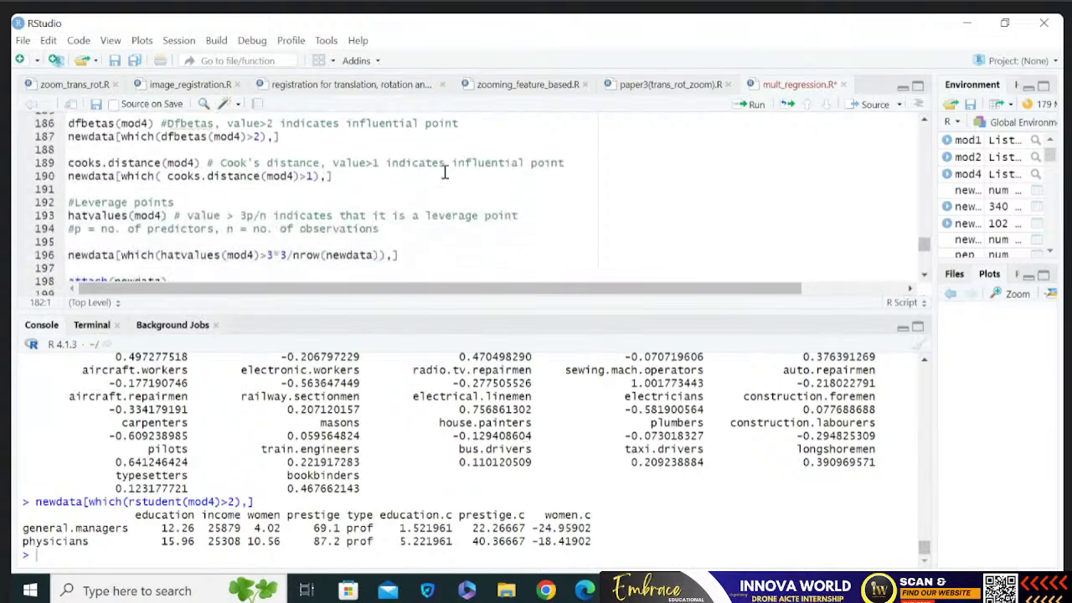
left_click(309, 175)
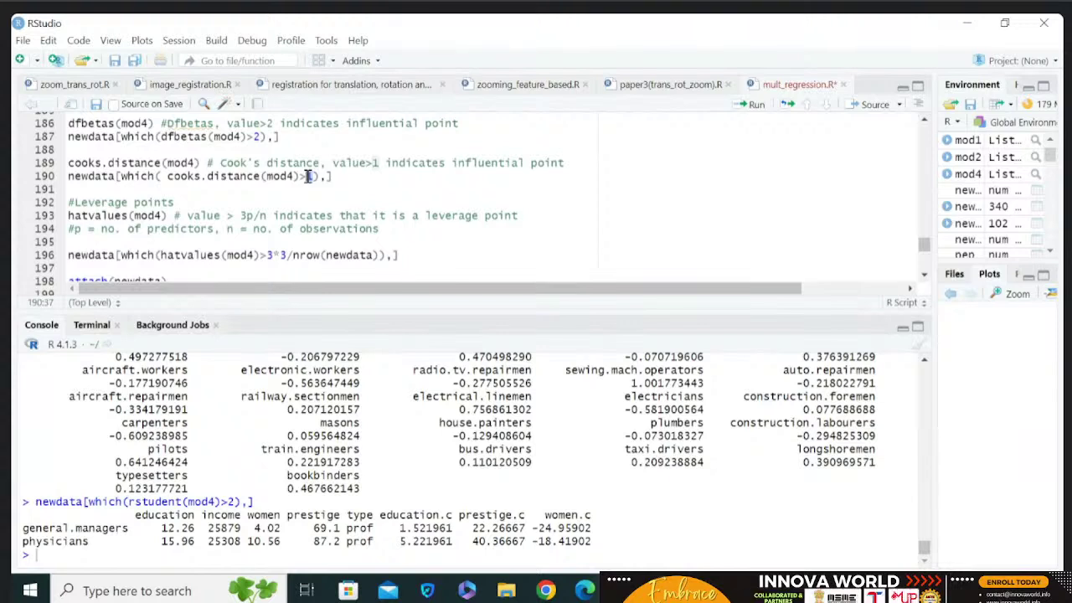
left_click(328, 175)
scroll(929, 280, "down", 4)
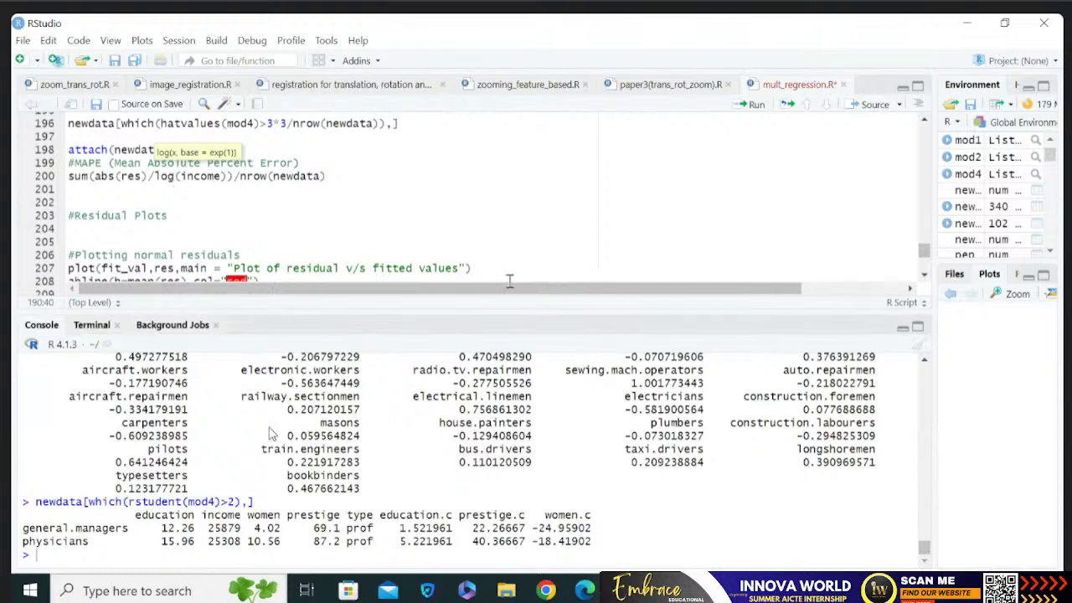
Switch to OneNote and handwrite "MAPE =" followed by the term Yi − Ŷi below the Y versus X1 graph.
key("alt+Tab")
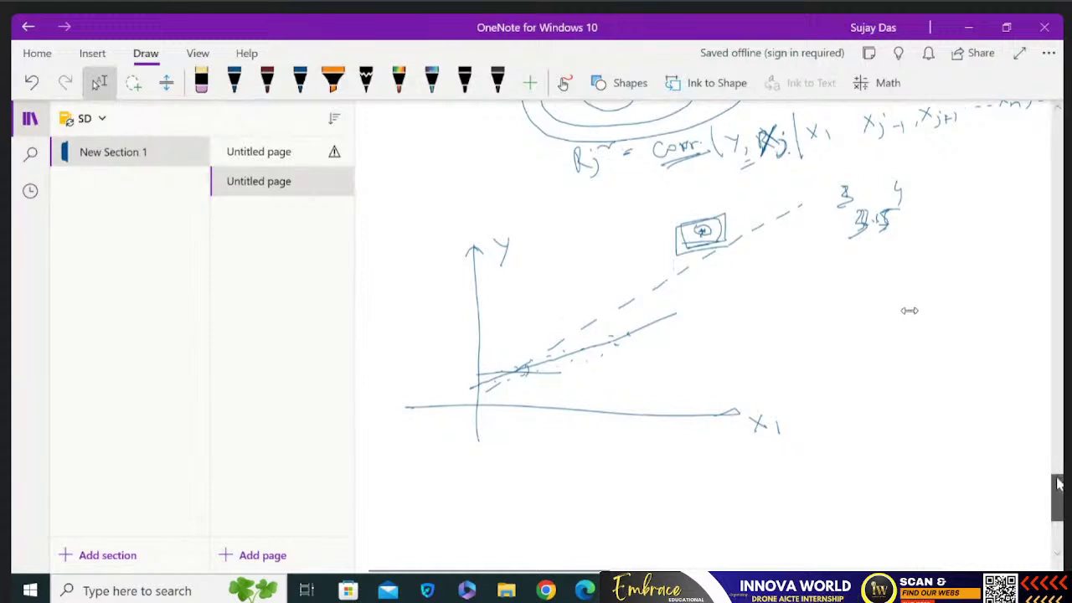
scroll(1058, 492, "down", 3)
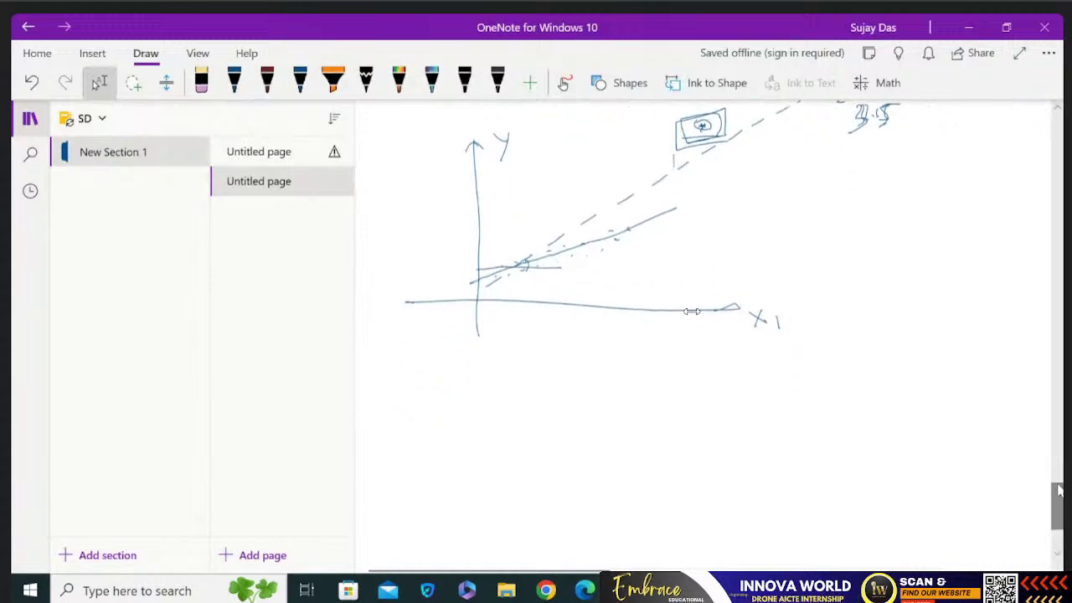
mouse_move(429, 383)
left_mouse_down()
mouse_move(448, 408)
mouse_move(465, 408)
left_mouse_up()
mouse_move(455, 400)
left_mouse_down()
mouse_move(471, 407)
mouse_move(472, 397)
left_mouse_up()
mouse_move(487, 386)
left_mouse_down()
mouse_move(487, 403)
mouse_move(498, 385)
mouse_move(496, 395)
left_mouse_up()
left_click_drag(488, 407, 499, 406)
left_click_drag(509, 395, 521, 396)
left_click_drag(509, 403, 521, 403)
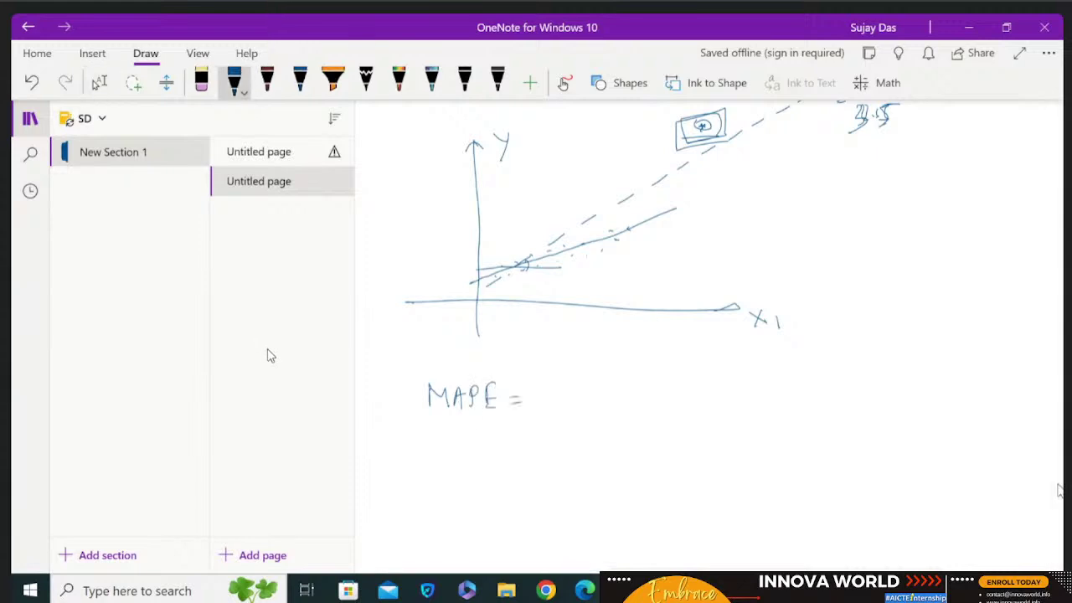
mouse_move(612, 381)
left_mouse_down()
mouse_move(624, 384)
mouse_move(620, 403)
left_mouse_up()
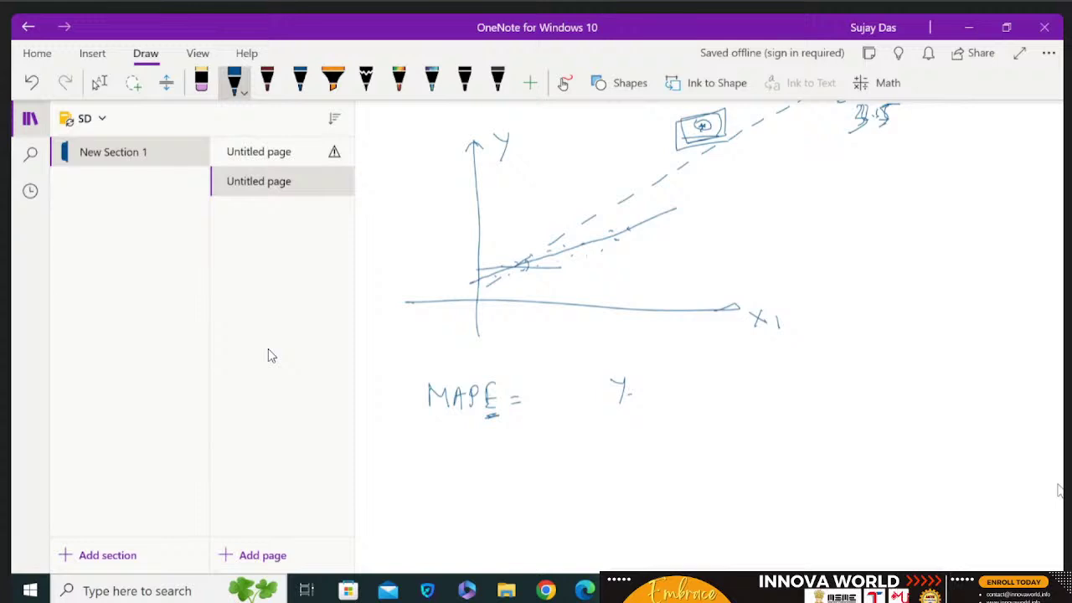
mouse_move(630, 395)
left_mouse_down()
mouse_move(631, 403)
mouse_move(680, 399)
mouse_move(681, 374)
left_mouse_up()
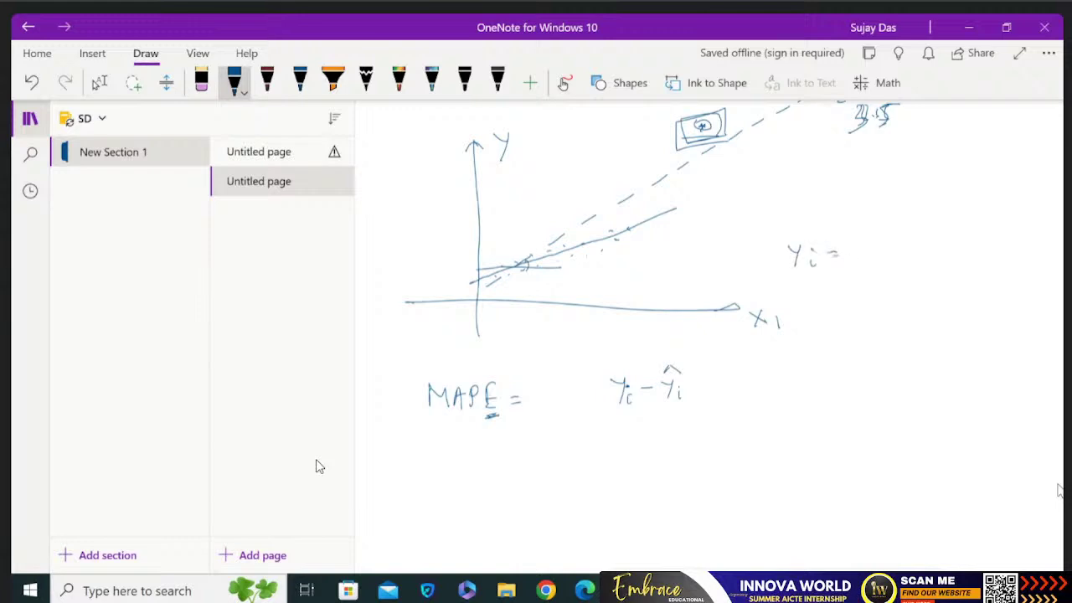
Handwrite the model equation Yi = a1x1i + a2x2i + … ε beside the graph and brace its predictor terms as ŷi.
left_click_drag(868, 244, 889, 247)
left_click_drag(889, 237, 882, 248)
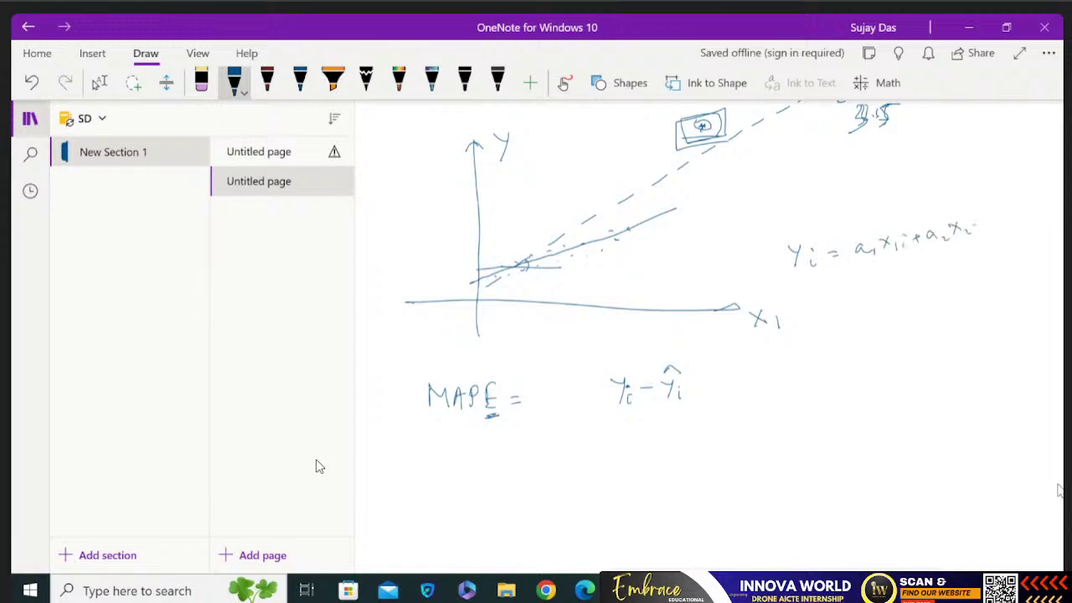
left_click_drag(972, 224, 990, 224)
left_click_drag(1023, 212, 1028, 212)
left_click_drag(1043, 201, 1042, 213)
left_click_drag(851, 237, 992, 206)
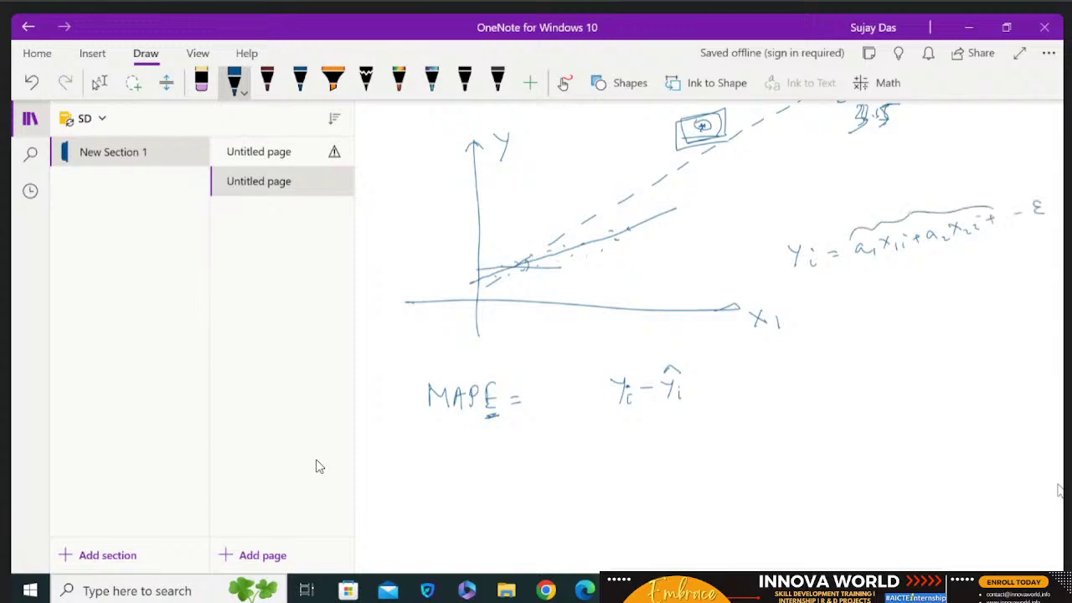
left_click_drag(909, 261, 921, 278)
left_click_drag(923, 267, 926, 273)
left_click_drag(911, 258, 926, 256)
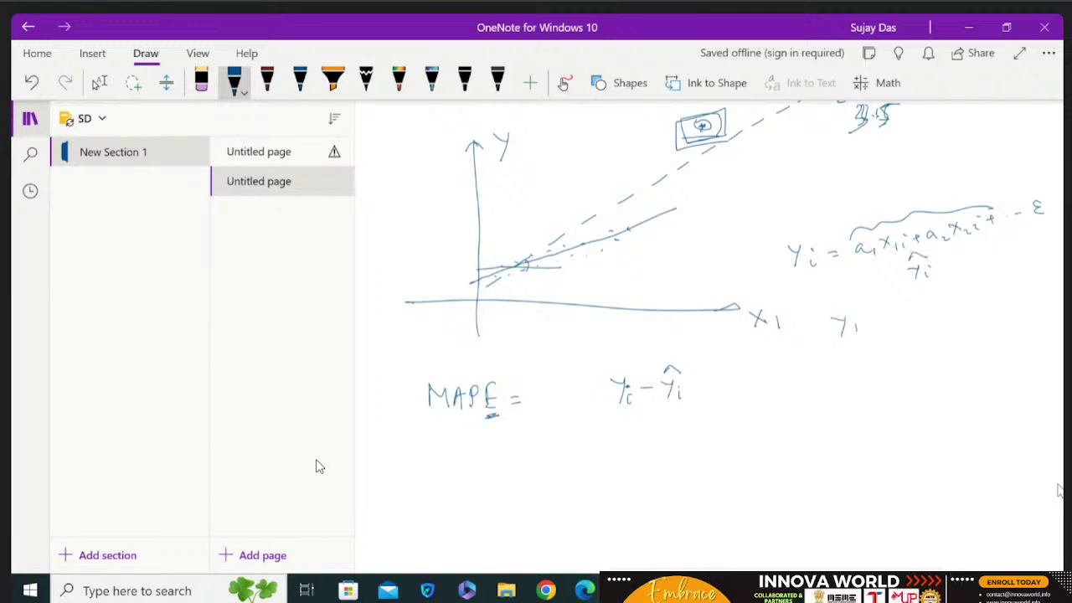
Write the residual as (yi − ŷi) = εi beneath the model equation.
mouse_move(892, 319)
left_mouse_down()
mouse_move(895, 328)
mouse_move(897, 298)
left_mouse_up()
left_click_drag(827, 308, 836, 343)
left_click_drag(911, 293, 912, 325)
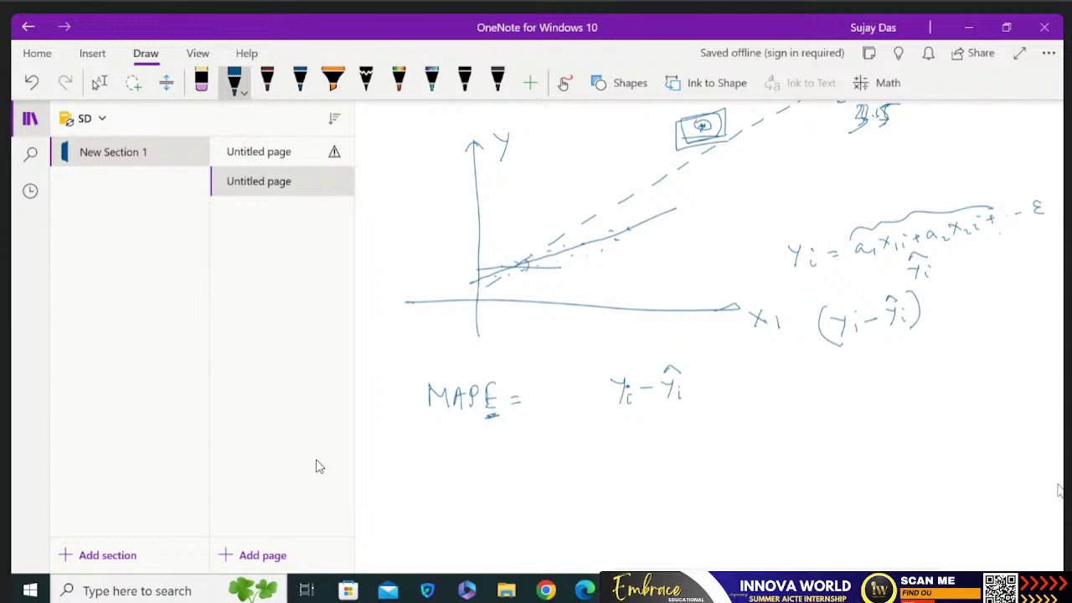
left_click_drag(951, 296, 949, 304)
left_click_drag(961, 270, 976, 272)
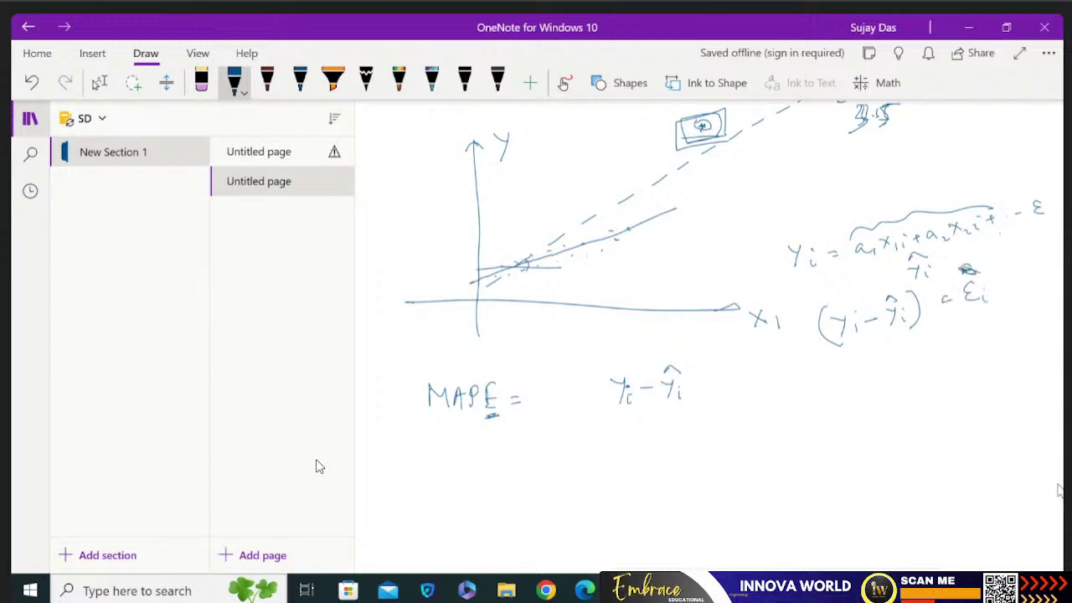
left_click(831, 268)
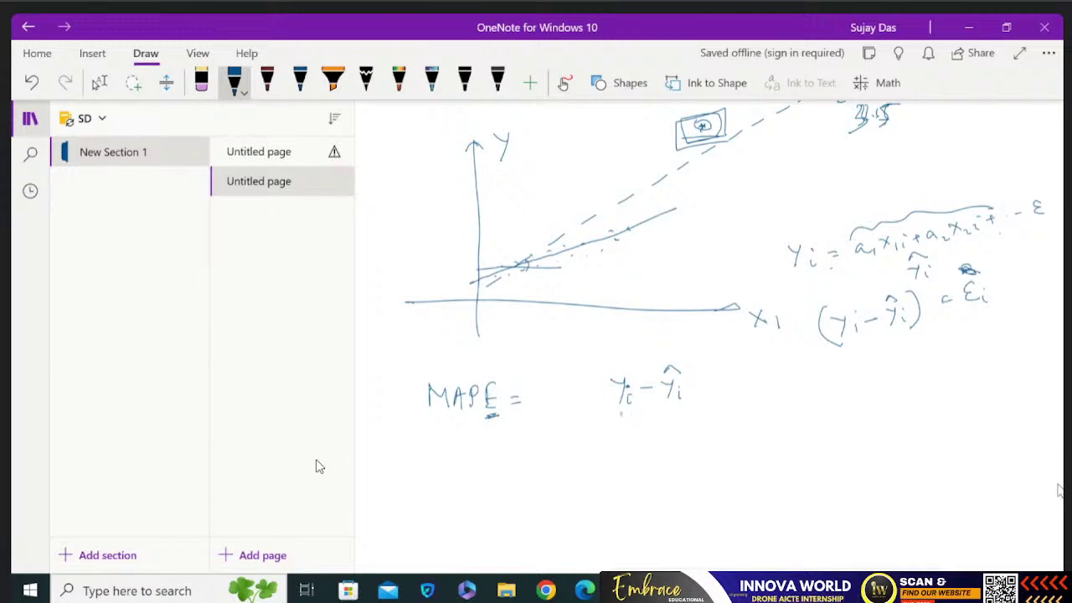
Enclose the Yi − Ŷi term of the MAPE formula in parentheses and absolute value bars.
left_click_drag(686, 369, 687, 410)
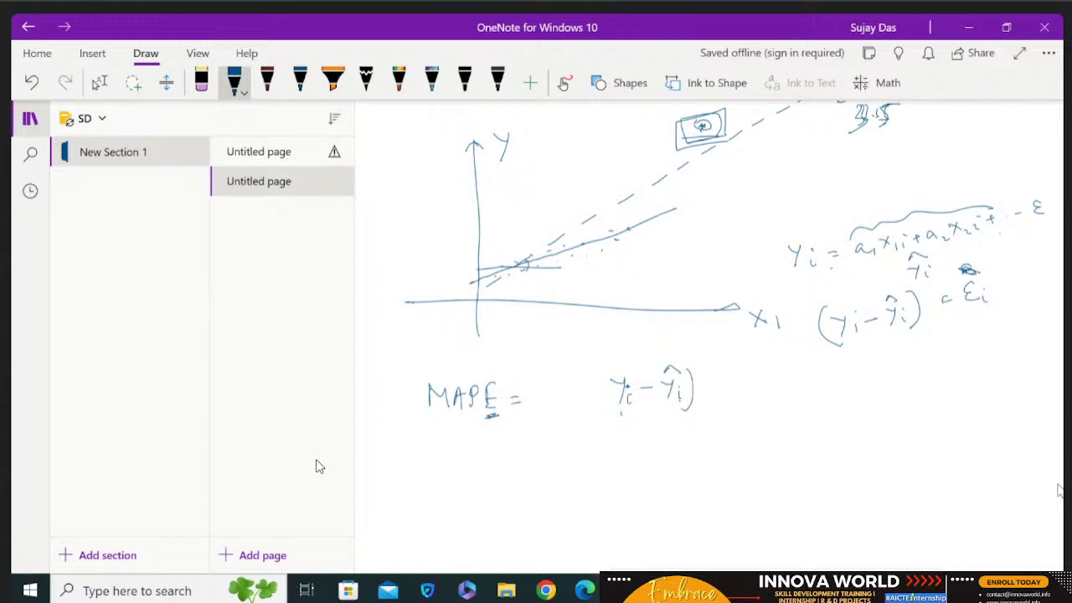
left_click_drag(616, 369, 623, 430)
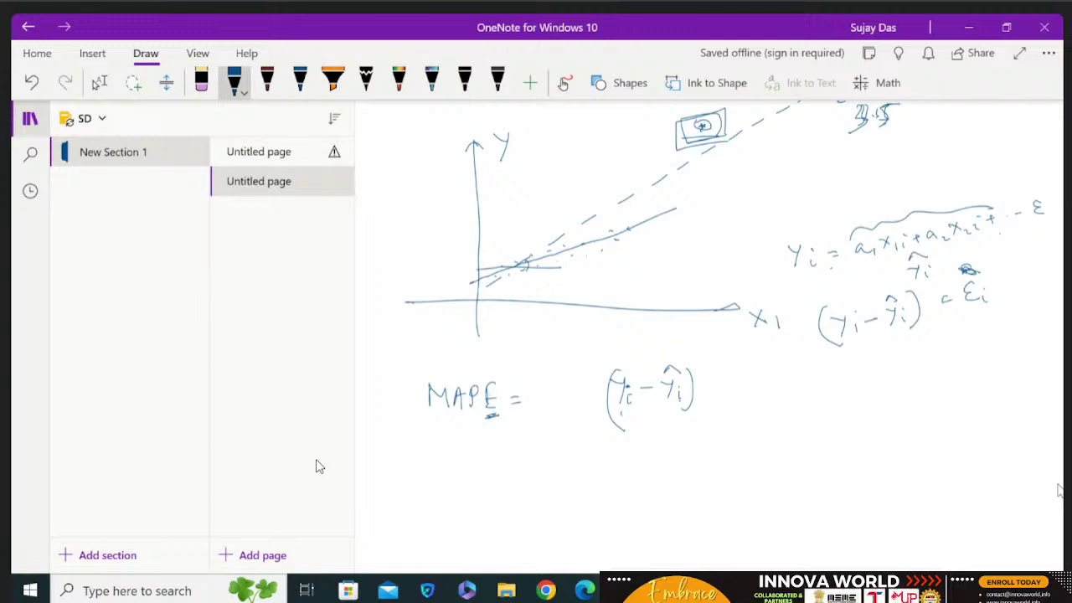
left_click(98, 82)
left_click(604, 441)
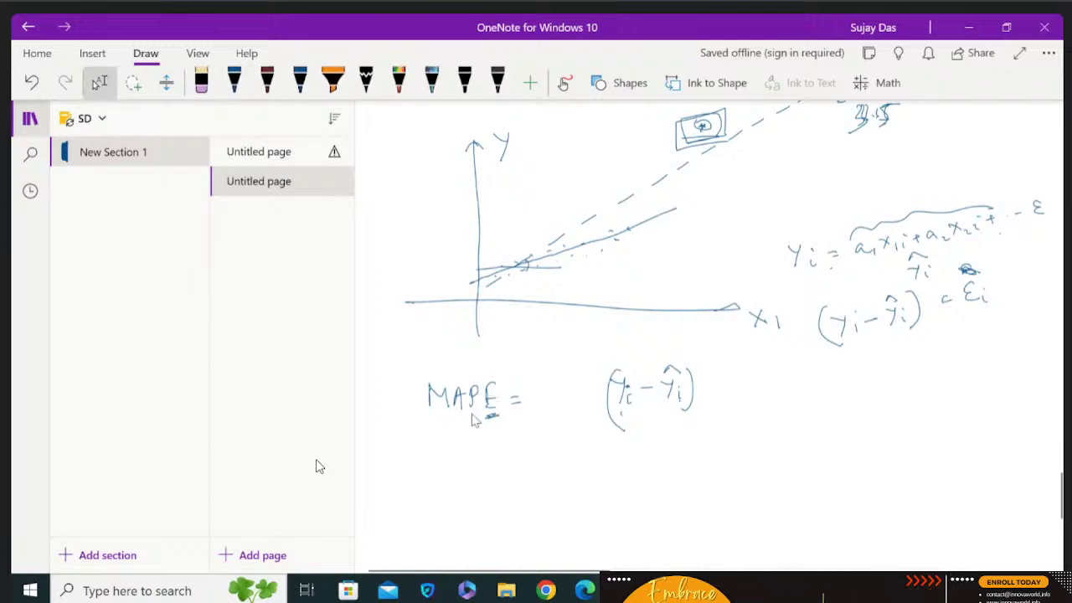
left_click_drag(602, 367, 609, 426)
left_click_drag(692, 363, 694, 407)
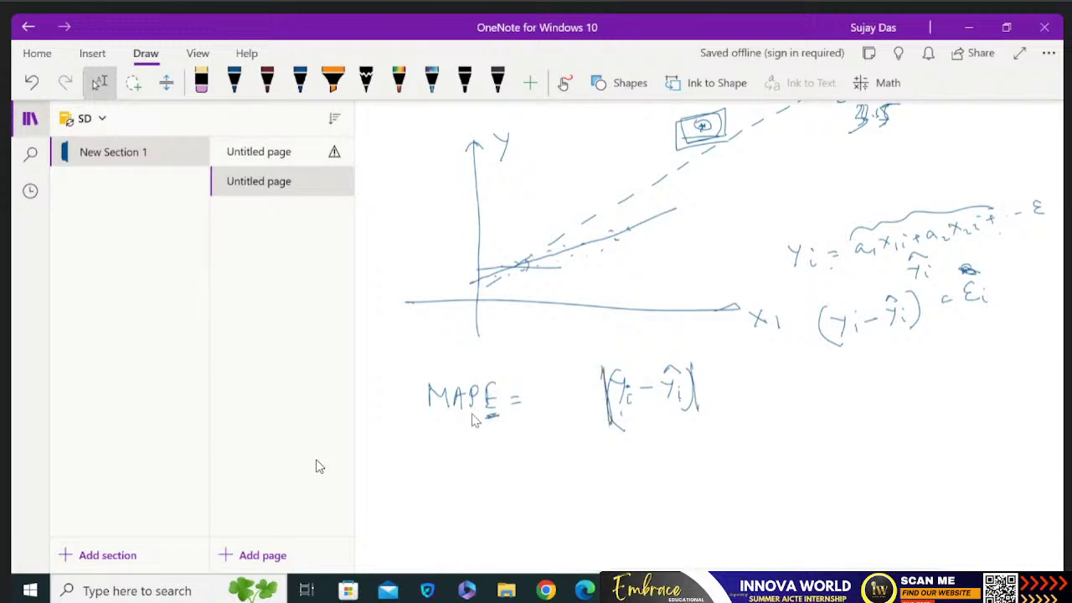
left_click_drag(695, 360, 697, 407)
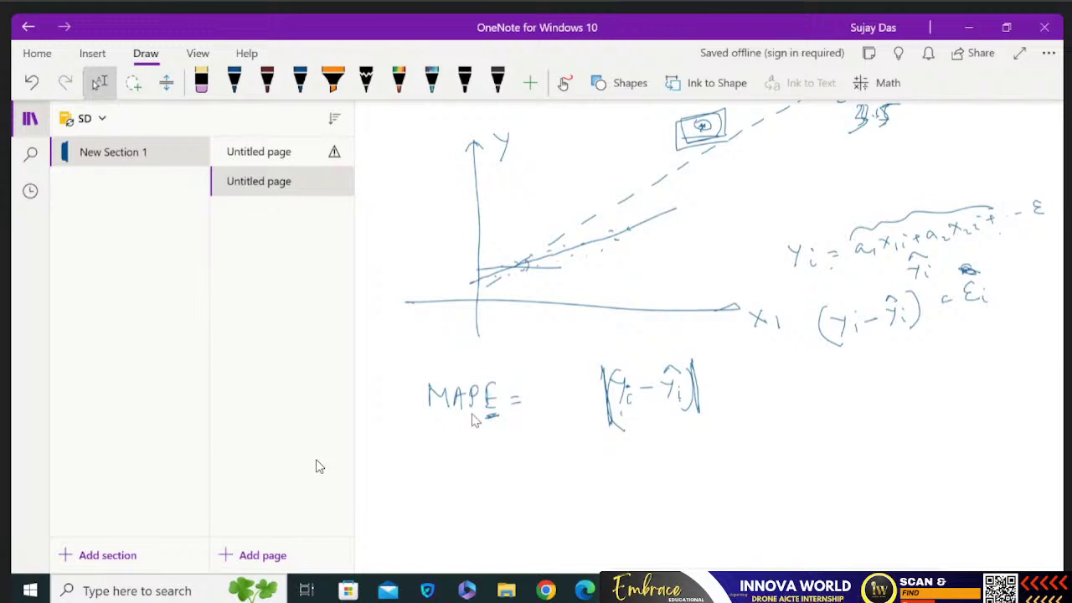
Complete the MAPE formula with a fraction over Yi, × 100% and 1/n Σ from i=1 to n, and underline it.
left_click_drag(598, 429, 685, 415)
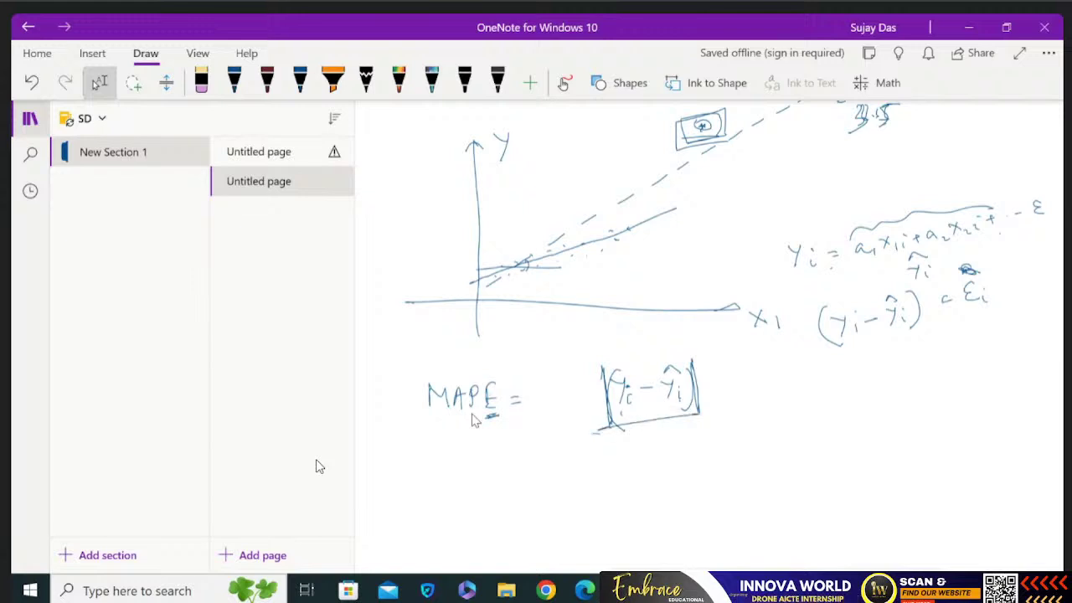
left_click_drag(592, 432, 711, 413)
left_click_drag(651, 434, 662, 457)
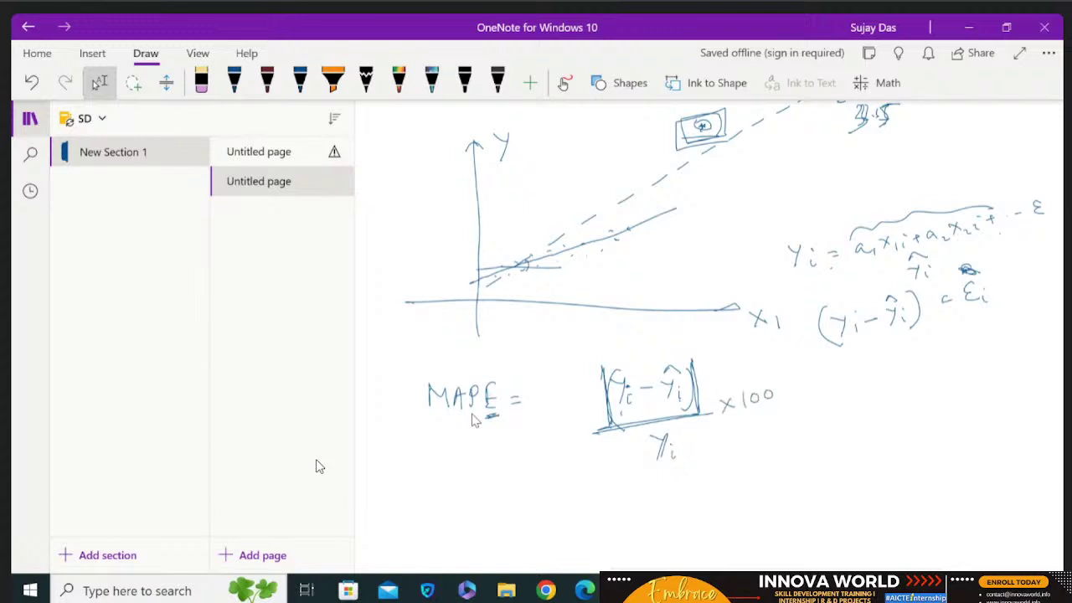
mouse_move(784, 383)
left_mouse_down()
mouse_move(782, 402)
mouse_move(792, 398)
left_mouse_up()
left_click(234, 82)
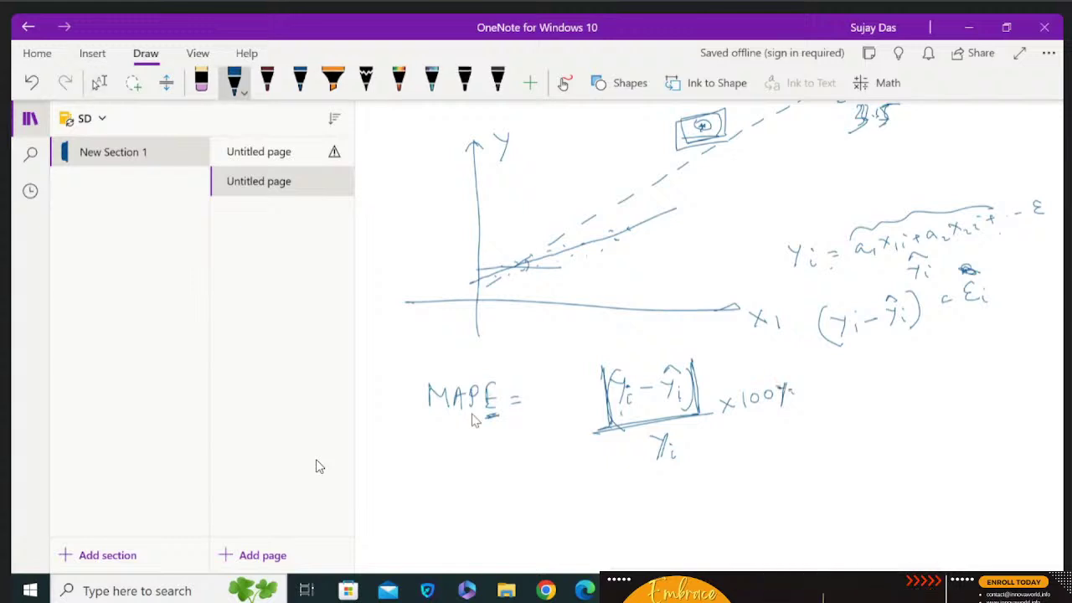
mouse_move(576, 391)
left_mouse_down()
mouse_move(566, 395)
mouse_move(566, 423)
mouse_move(591, 423)
left_mouse_up()
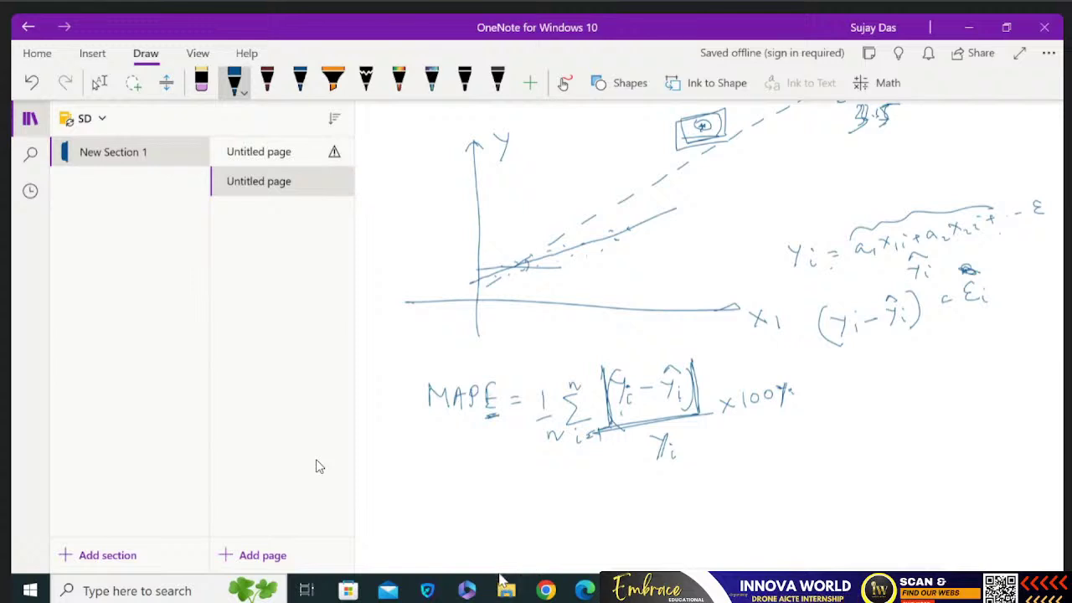
mouse_move(595, 489)
left_mouse_down()
mouse_move(733, 466)
mouse_move(730, 477)
left_mouse_up()
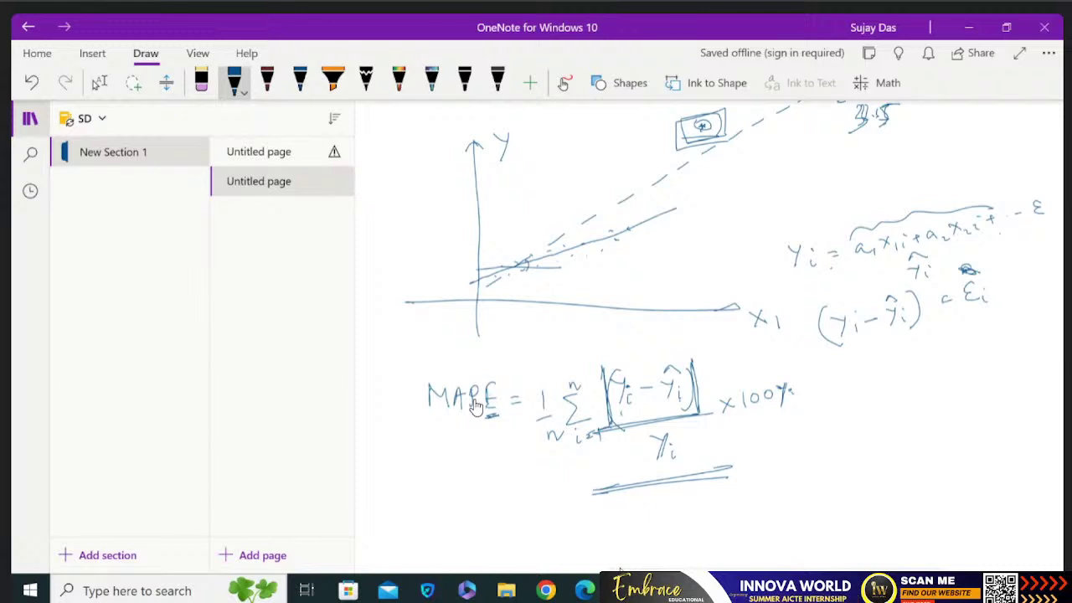
Switch to RStudio, enlarge the script area and review the MAPE and residual plot lines.
key("alt+Tab")
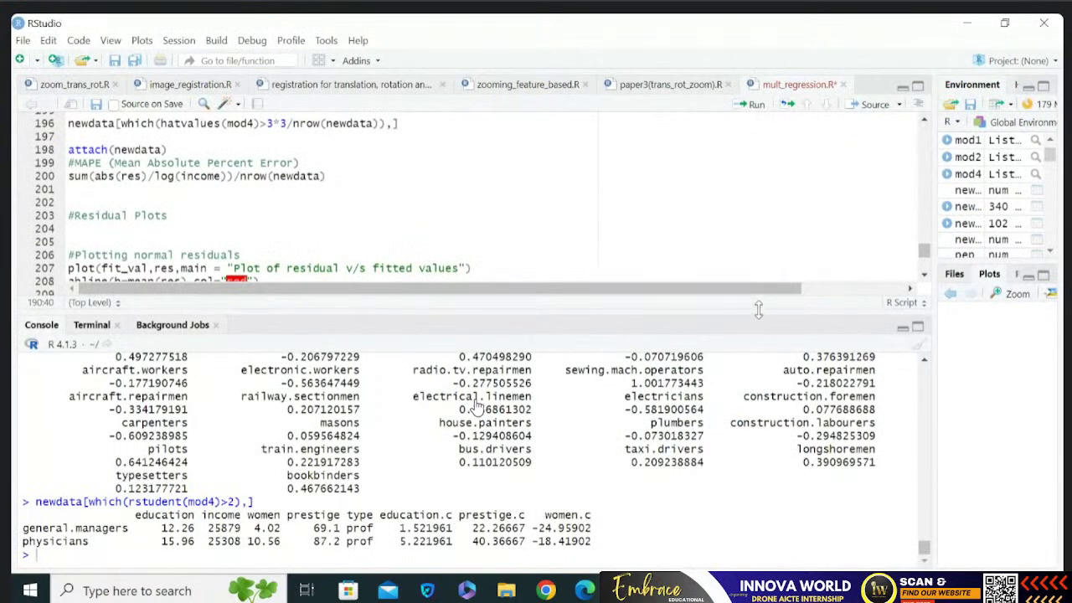
left_click_drag(757, 309, 760, 369)
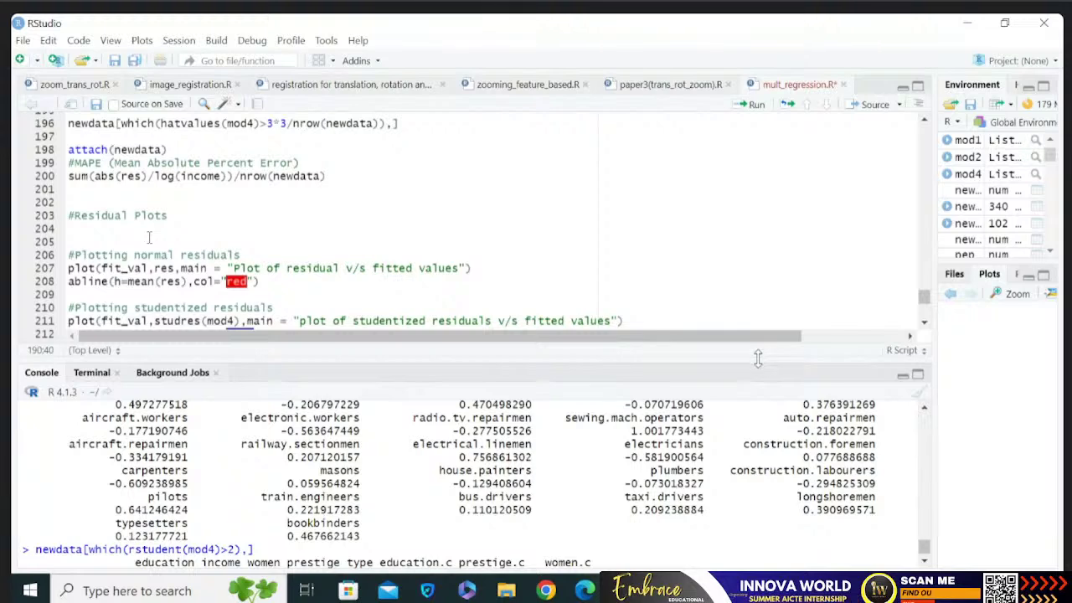
left_click_drag(758, 358, 764, 402)
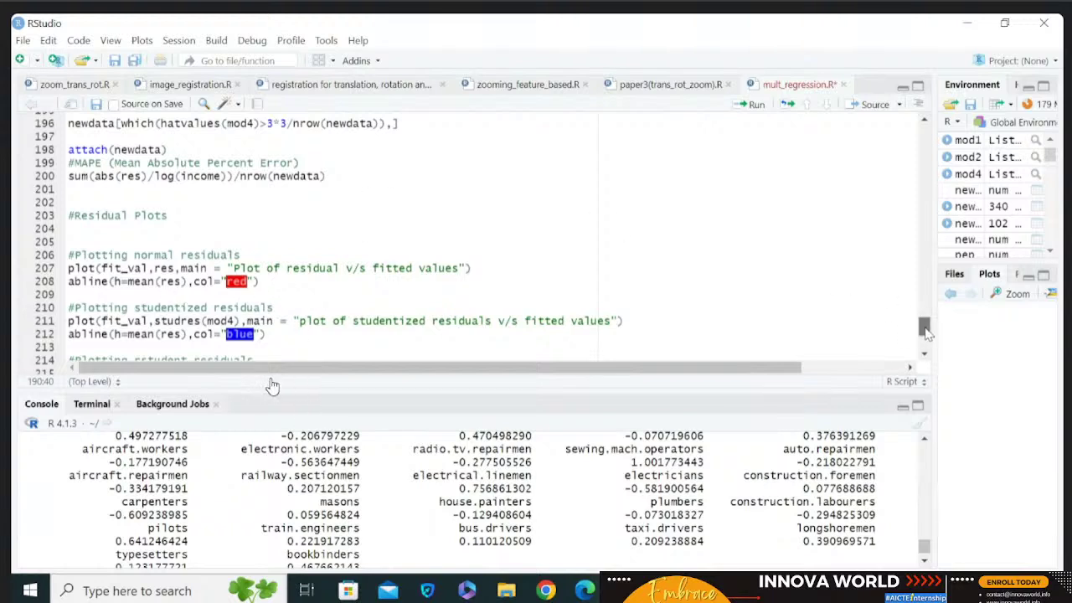
mouse_move(924, 327)
left_mouse_down()
mouse_move(926, 346)
mouse_move(924, 330)
left_mouse_up()
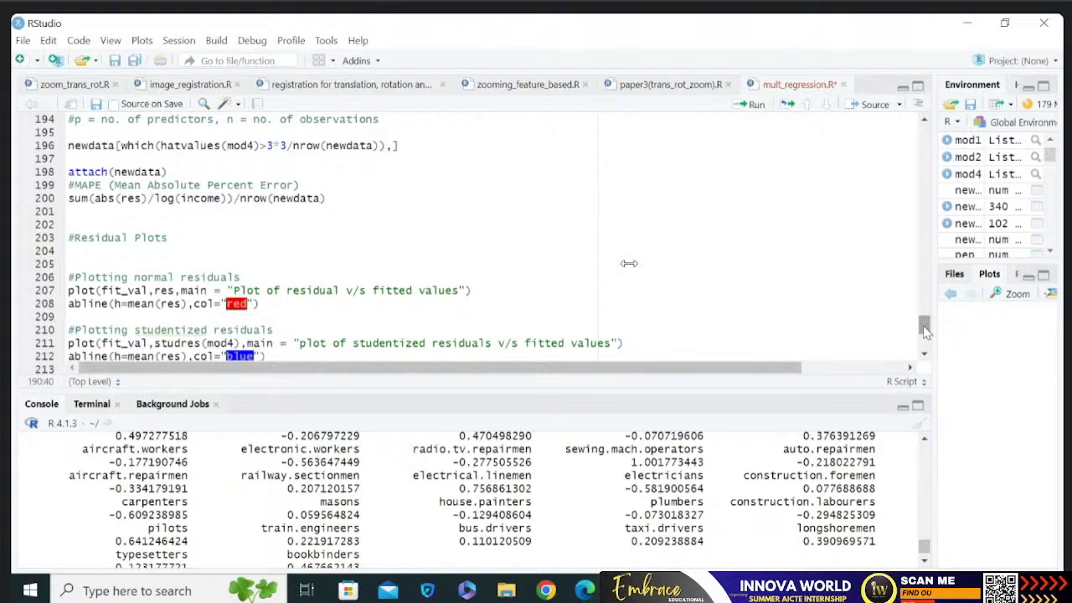
scroll(925, 329, "down", 4)
scroll(925, 329, "up", 4)
Switch to OneNote and handwrite "Yield → Amount of Land + Rainfall" below the MAPE formula.
key("alt+Tab")
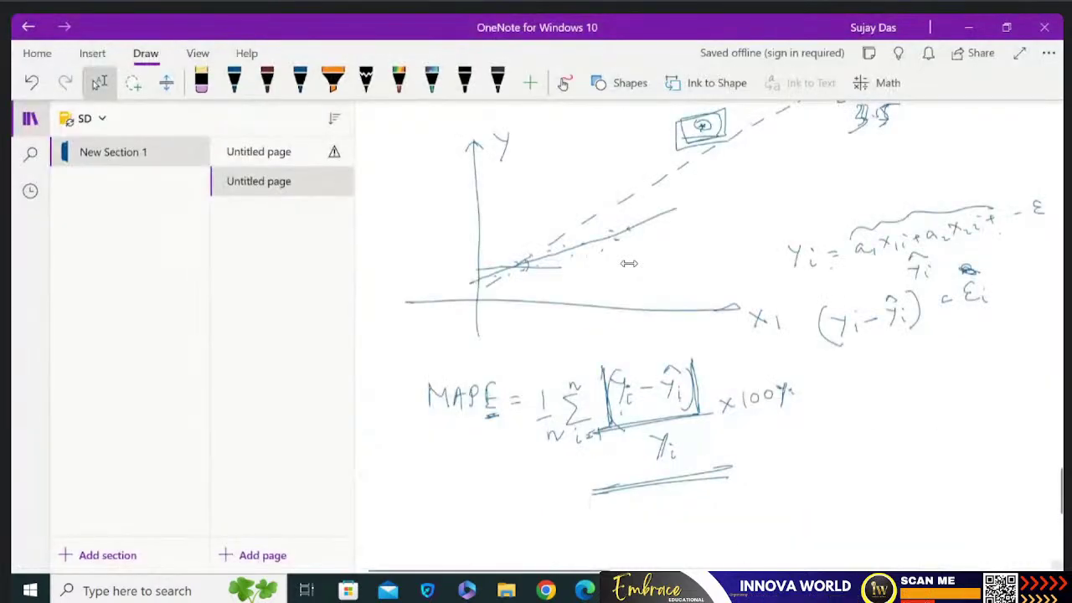
scroll(1057, 494, "down", 4)
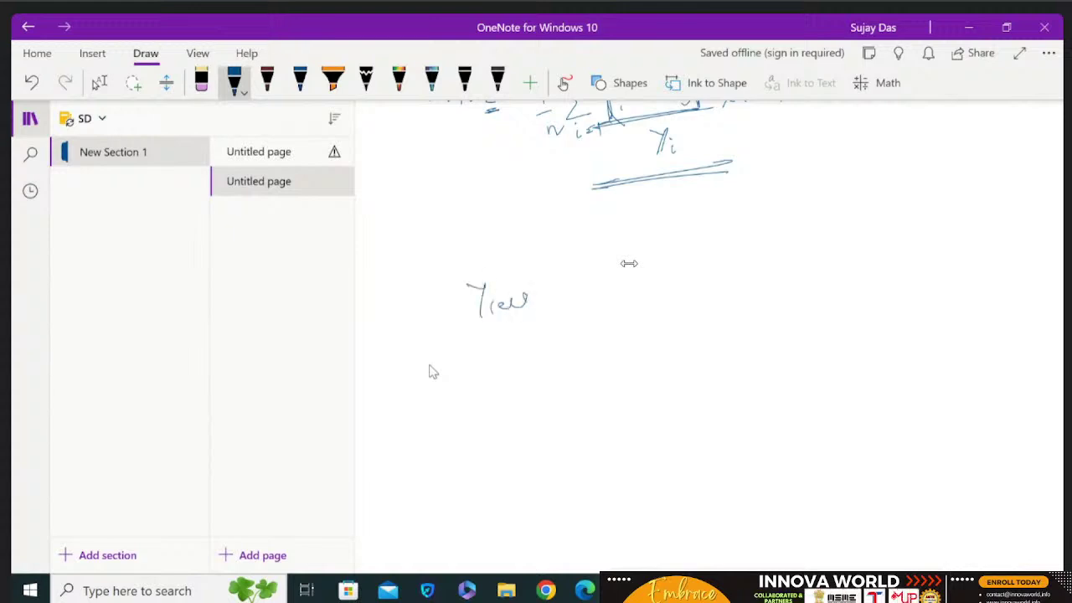
mouse_move(526, 294)
left_mouse_down()
mouse_move(528, 306)
mouse_move(608, 298)
left_mouse_up()
left_click(492, 293)
mouse_move(674, 284)
left_mouse_down()
mouse_move(763, 252)
mouse_move(812, 265)
left_mouse_up()
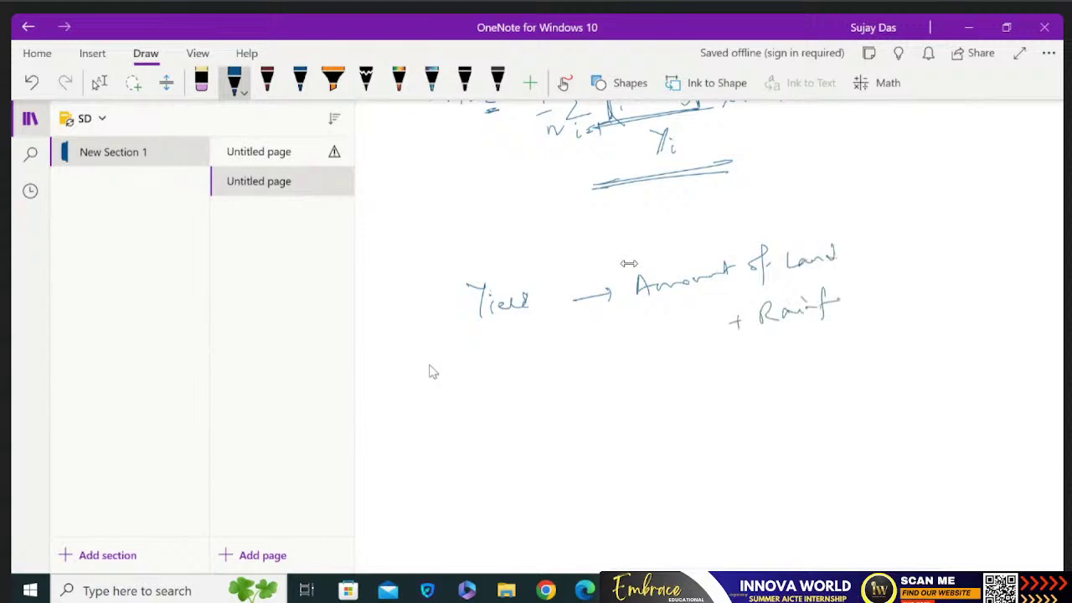
left_click_drag(840, 307, 867, 288)
left_click(879, 295)
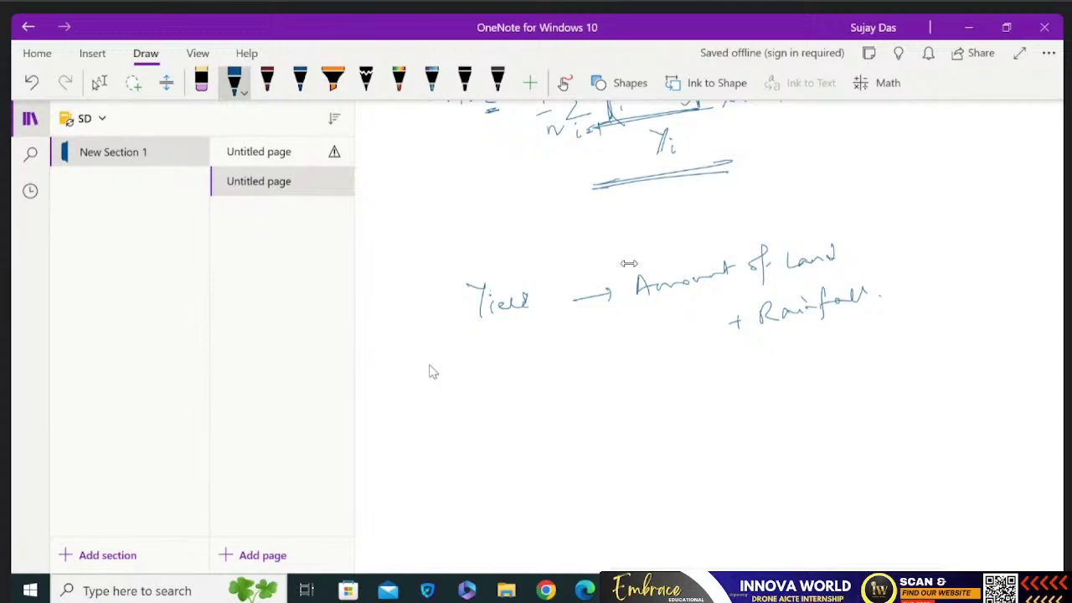
Draw a pair of perpendicular axes with arrowheads below the Yield relation.
left_click_drag(572, 366, 577, 501)
left_click_drag(511, 467, 849, 453)
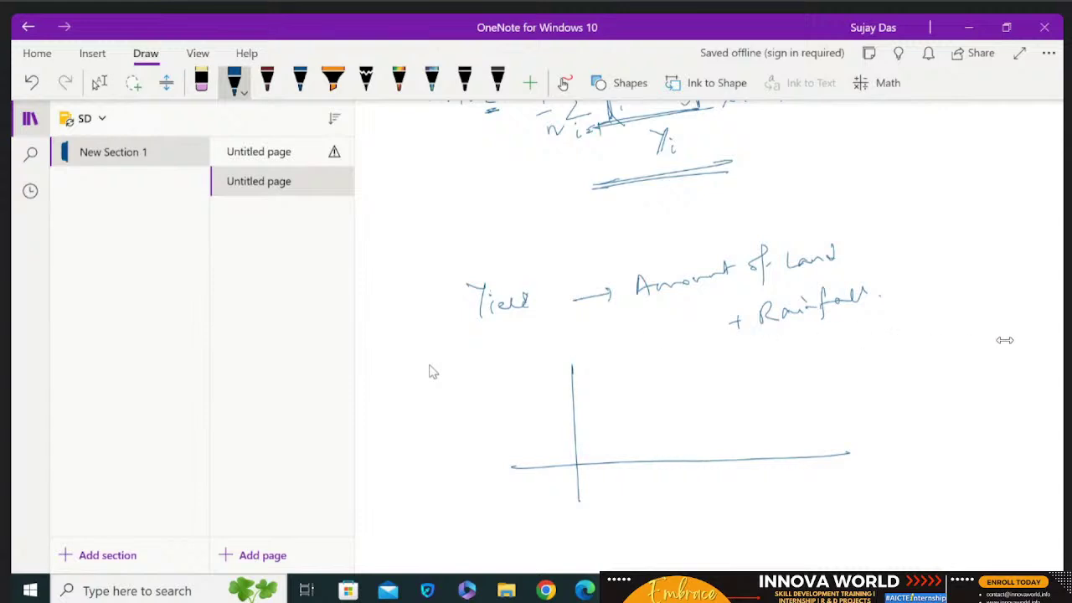
left_click_drag(567, 374, 574, 375)
left_click_drag(838, 448, 841, 469)
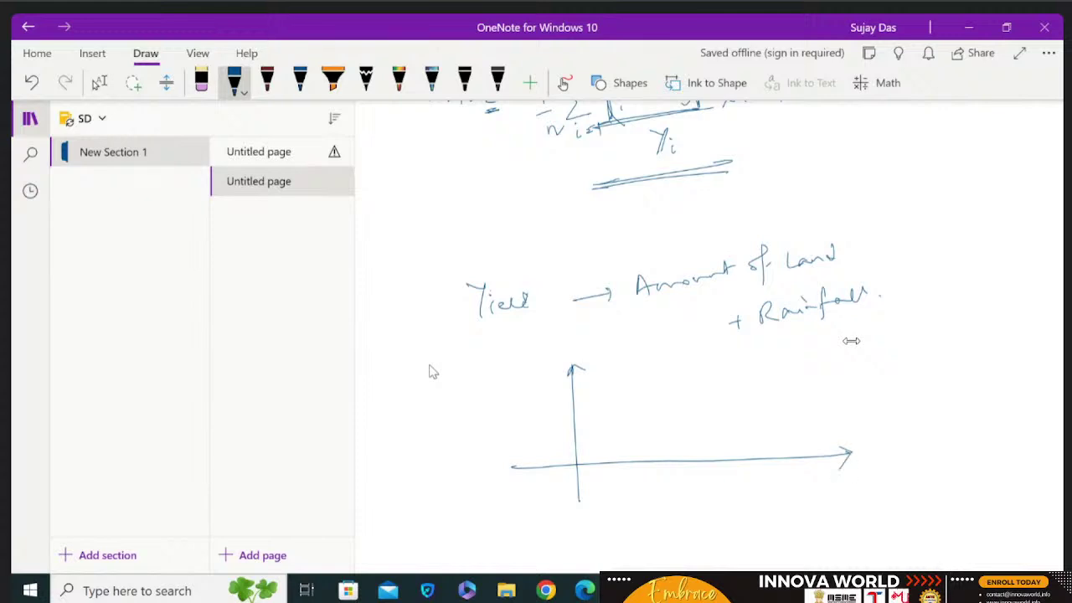
Label the vertical axis "Yield" and the horizontal axis "Rainfall".
mouse_move(533, 362)
left_mouse_down()
mouse_move(550, 353)
mouse_move(548, 375)
mouse_move(566, 350)
left_mouse_up()
left_click_drag(573, 355, 585, 338)
left_click_drag(594, 352, 593, 335)
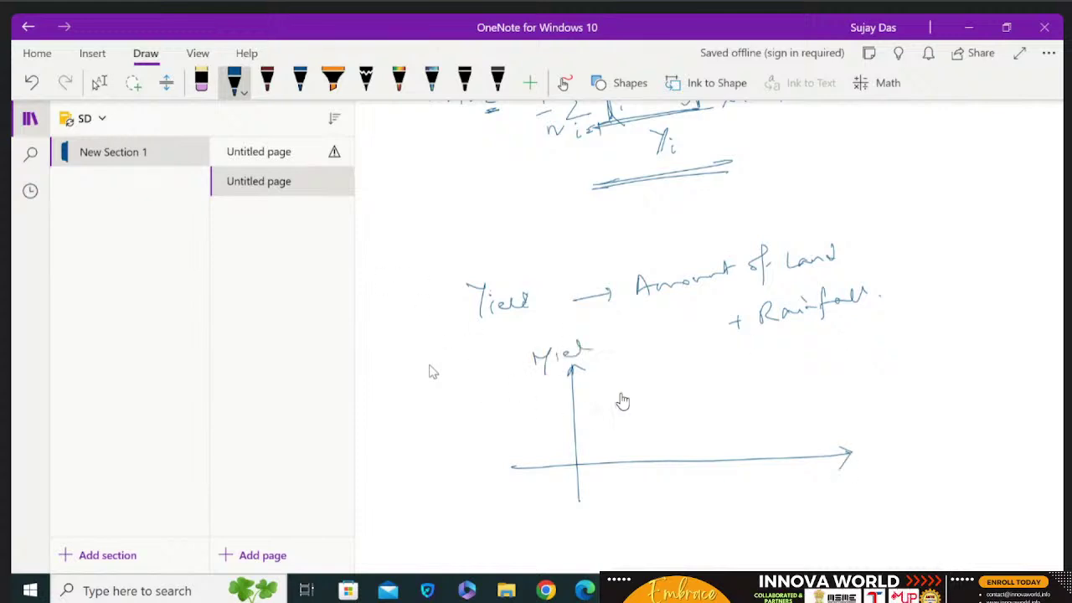
mouse_move(879, 442)
left_mouse_down()
mouse_move(891, 454)
mouse_move(915, 450)
mouse_move(945, 427)
left_mouse_up()
left_click_drag(949, 442, 959, 437)
left_click_drag(963, 441, 969, 424)
left_click_drag(971, 439, 978, 424)
left_click(986, 434)
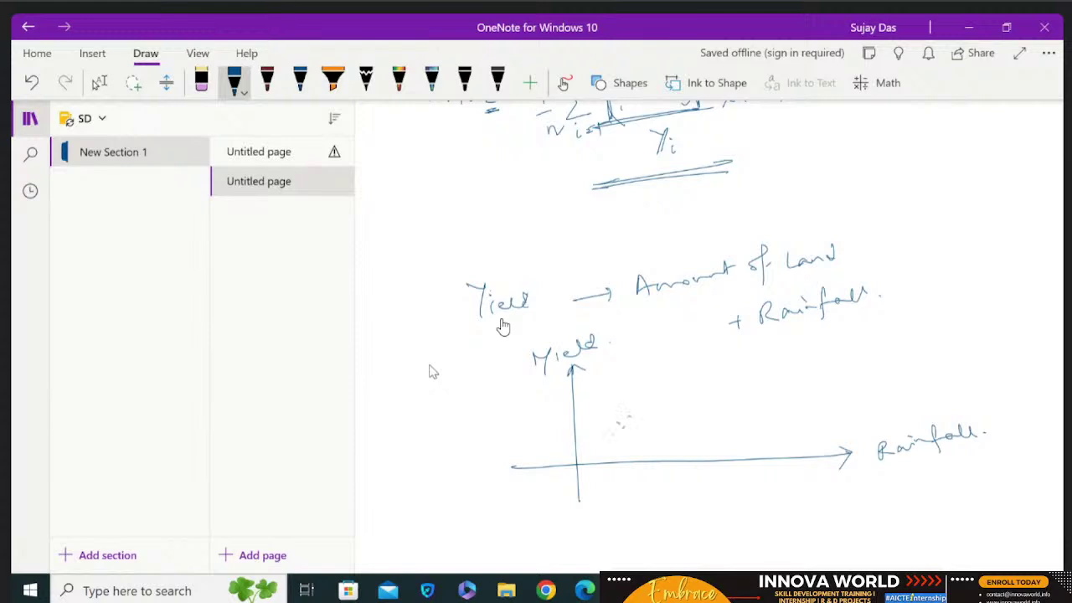
Plot rising scatter points on the Yield versus Rainfall graph and draw a fitted line through them.
left_click(687, 394)
left_click(697, 387)
left_click(703, 385)
left_click(710, 394)
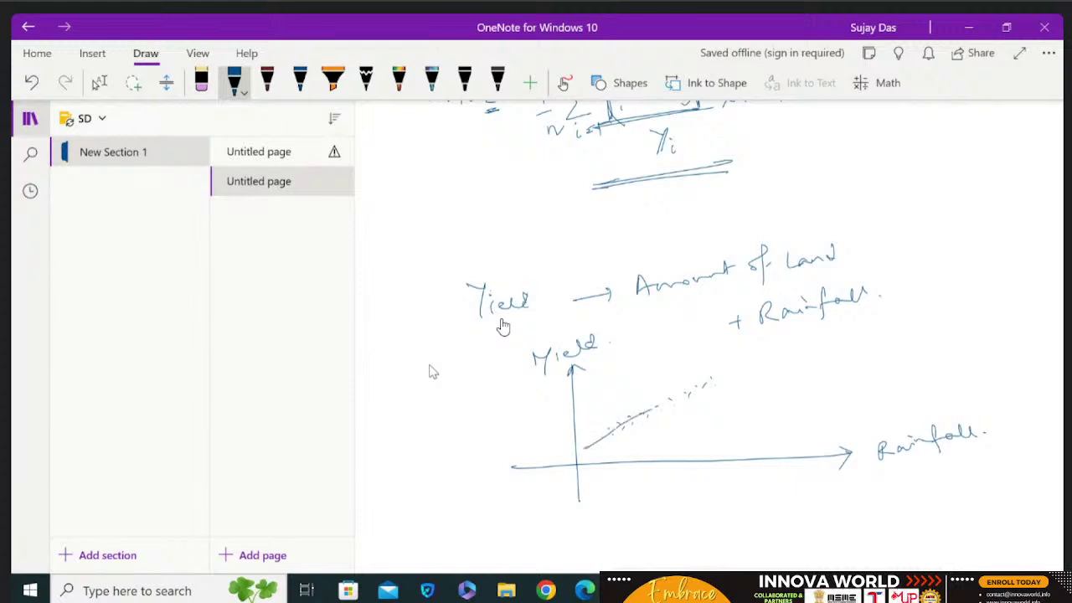
left_click_drag(583, 448, 718, 372)
Draw dashed guide lines from a point on the fitted line to the Yield and Rainfall axes.
left_click_drag(611, 406, 618, 405)
left_click_drag(625, 405, 632, 405)
left_click_drag(638, 404, 644, 404)
left_click_drag(650, 404, 663, 426)
left_click_drag(663, 433, 663, 461)
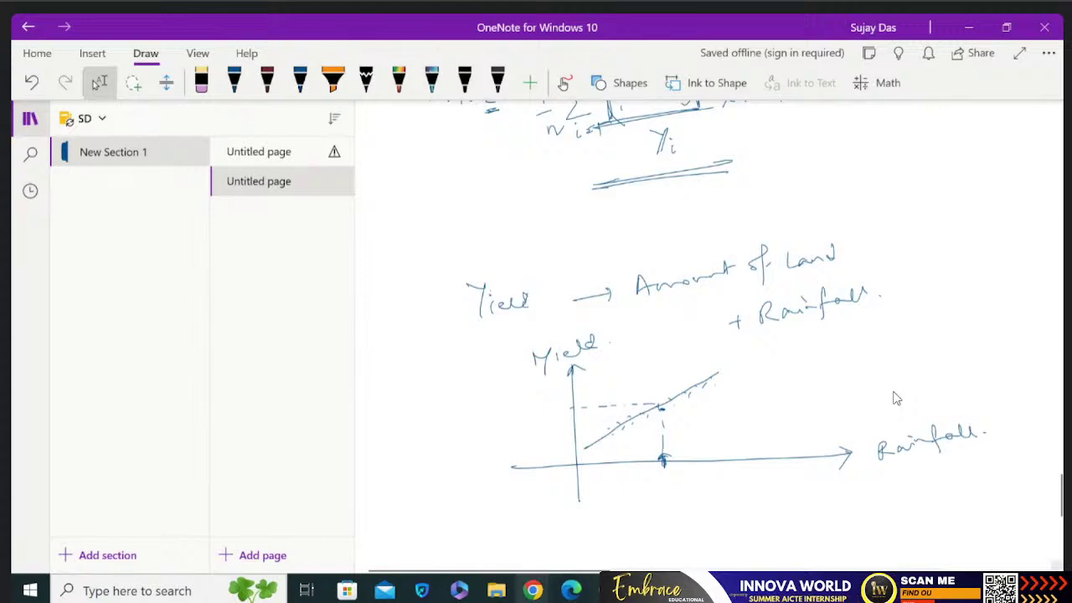
mouse_move(533, 590)
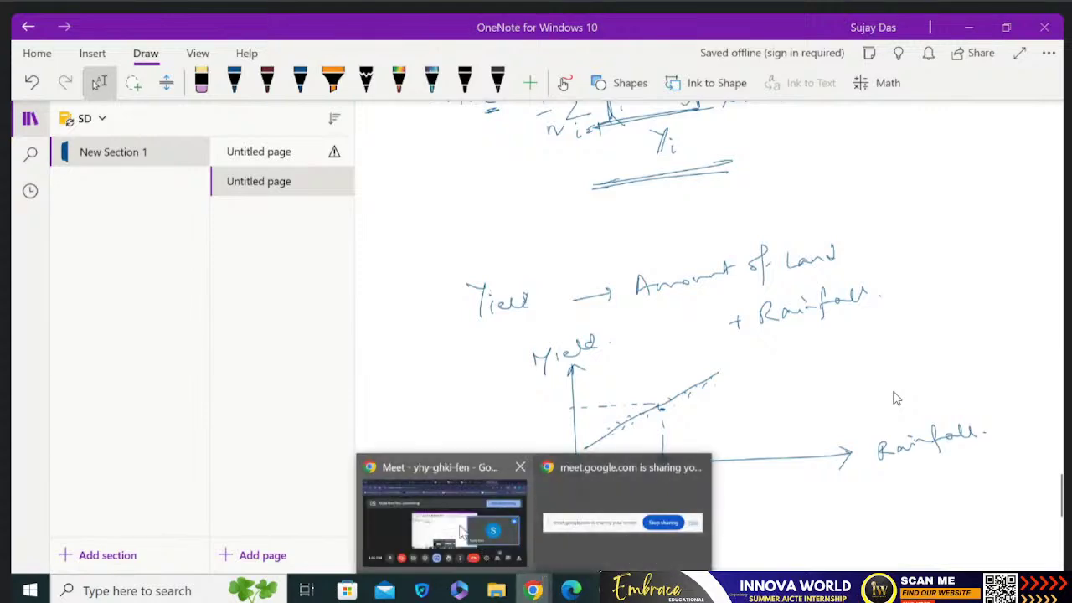
left_click(480, 546)
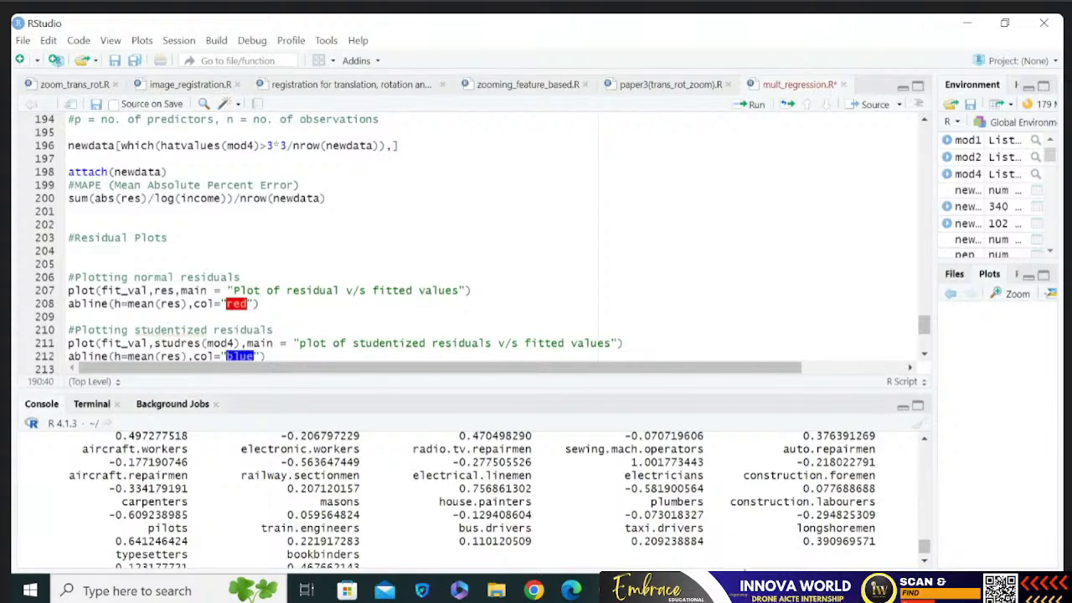
key("alt+Tab")
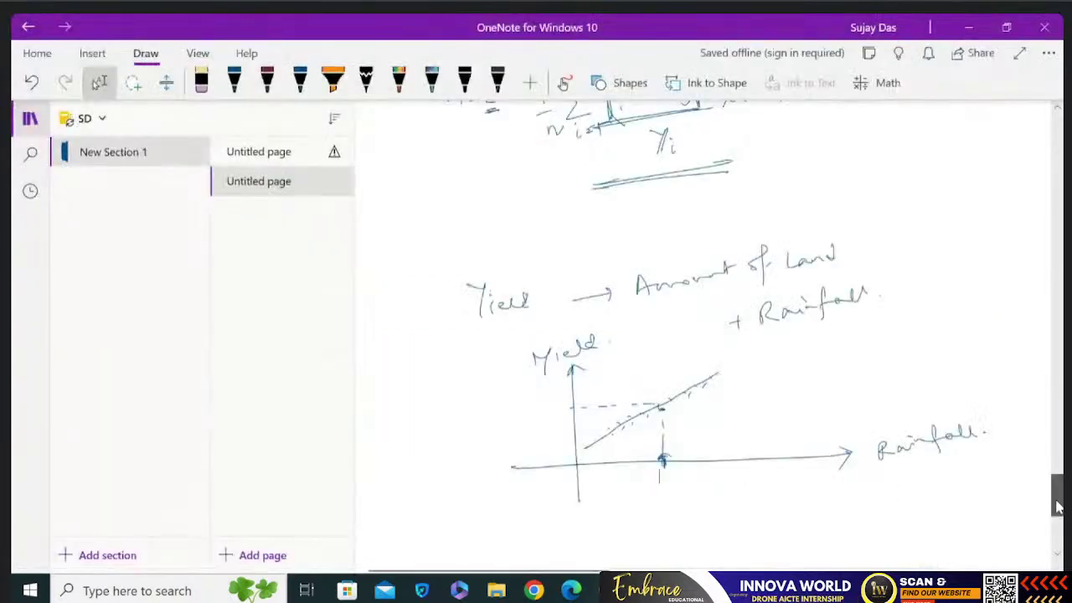
left_click_drag(1057, 506, 1058, 523)
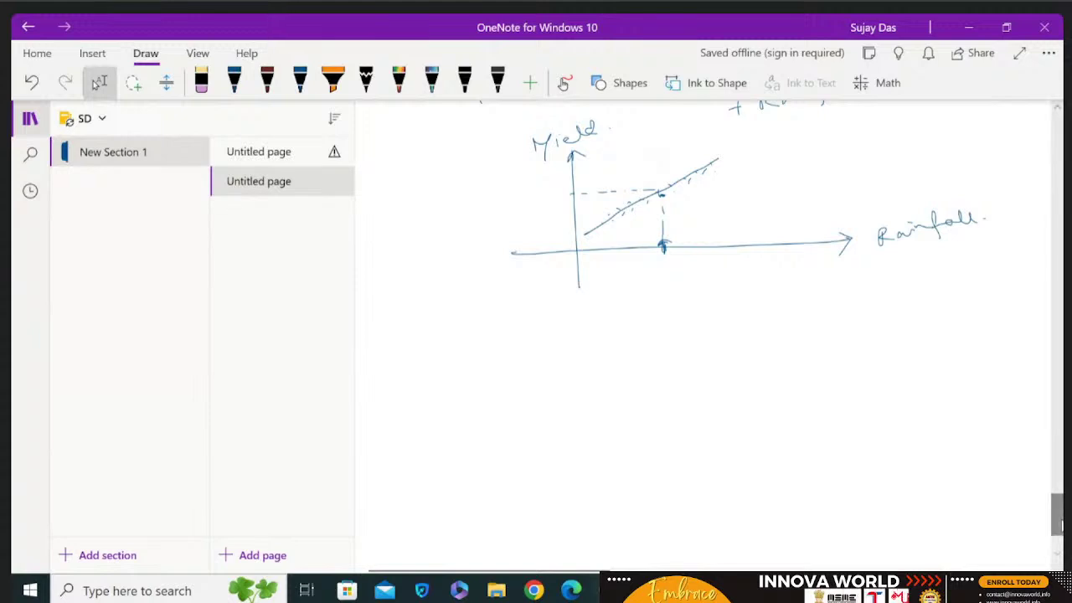
left_click_drag(659, 256, 659, 268)
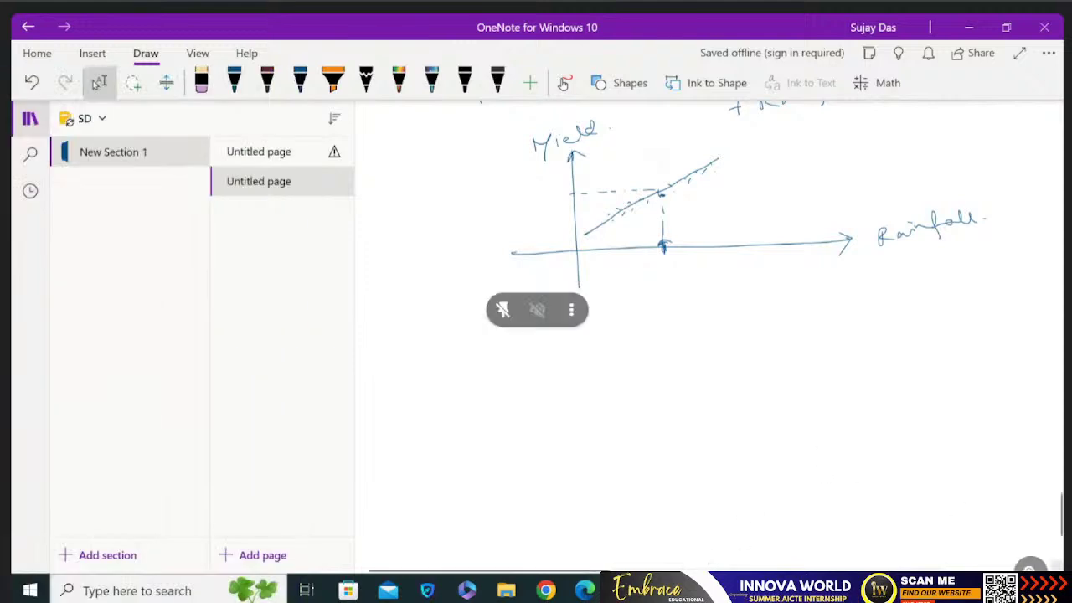
Switch to RStudio and review the residual plot and outlier-removal code in mult_regression.R.
left_click(1029, 565)
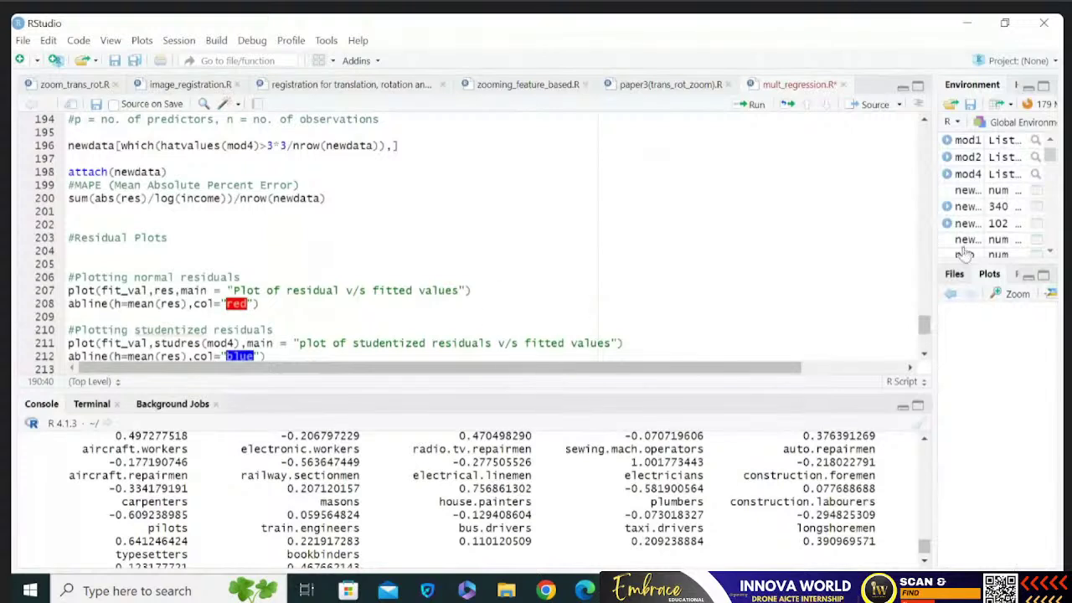
mouse_move(922, 326)
left_mouse_down()
mouse_move(928, 342)
mouse_move(938, 316)
mouse_move(931, 268)
mouse_move(923, 347)
left_mouse_up()
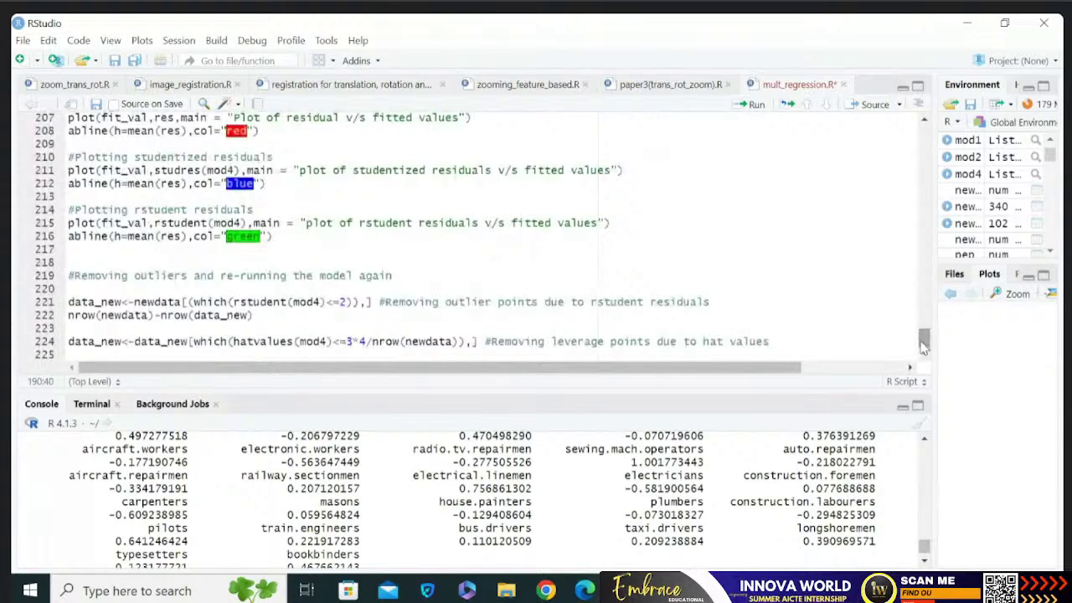